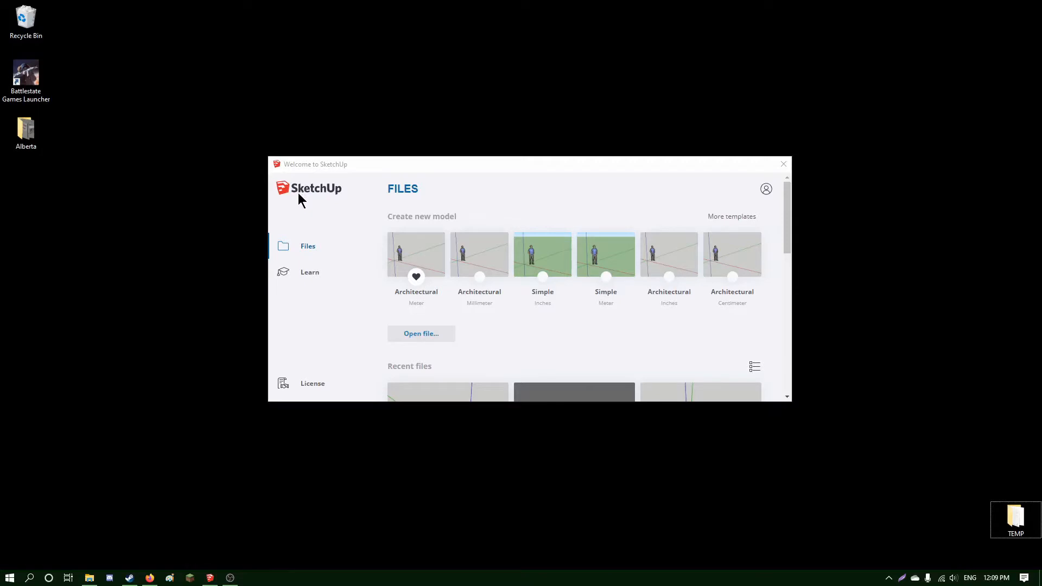
# Check the installed SketchUp version in the license information and return to the model templates.
pyautogui.click(313, 385)
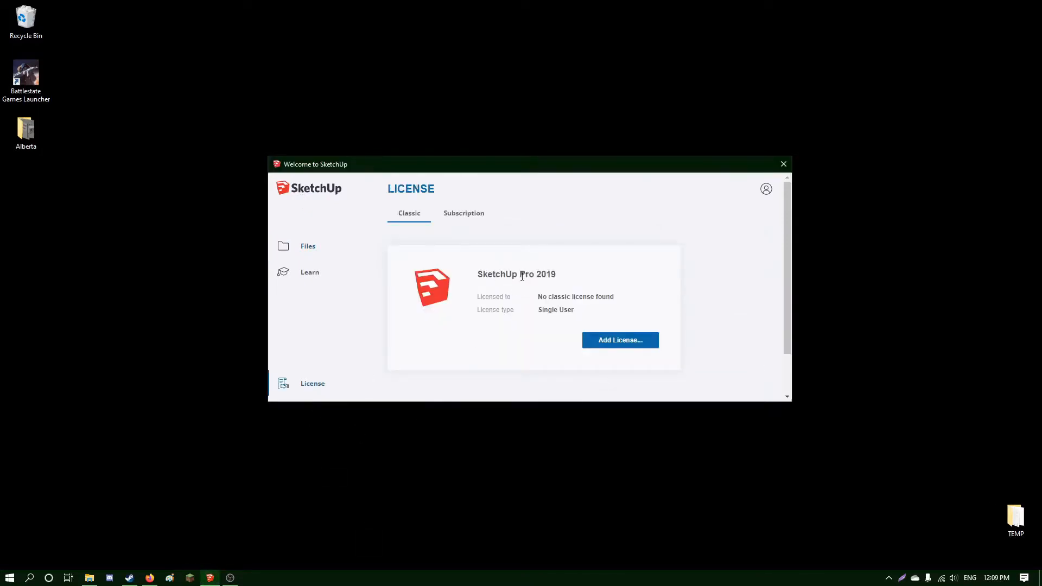
pyautogui.moveTo(519, 275); pyautogui.dragTo(552, 274)
pyautogui.moveTo(479, 275); pyautogui.dragTo(554, 274)
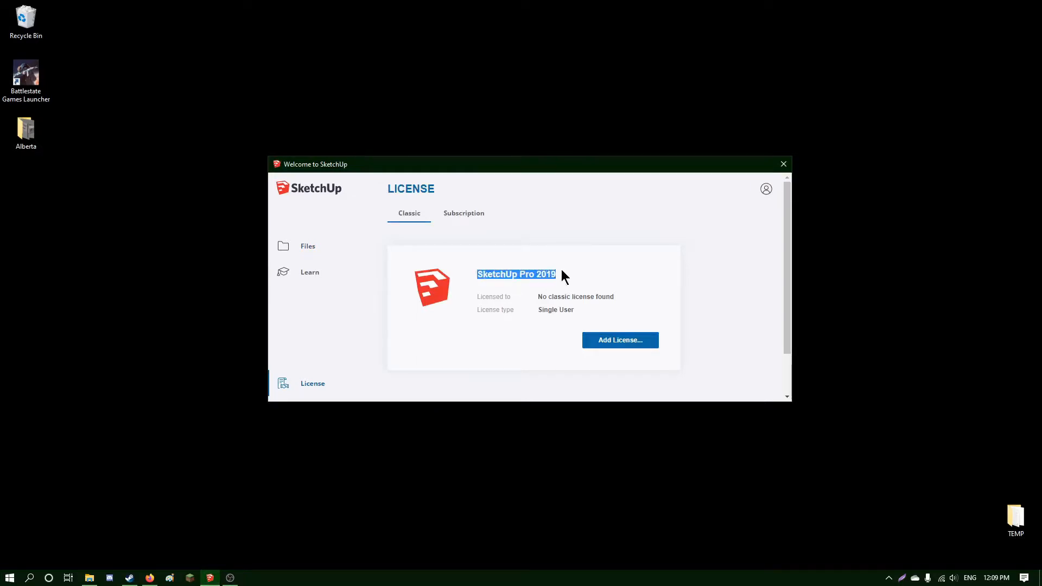
pyautogui.click(560, 274)
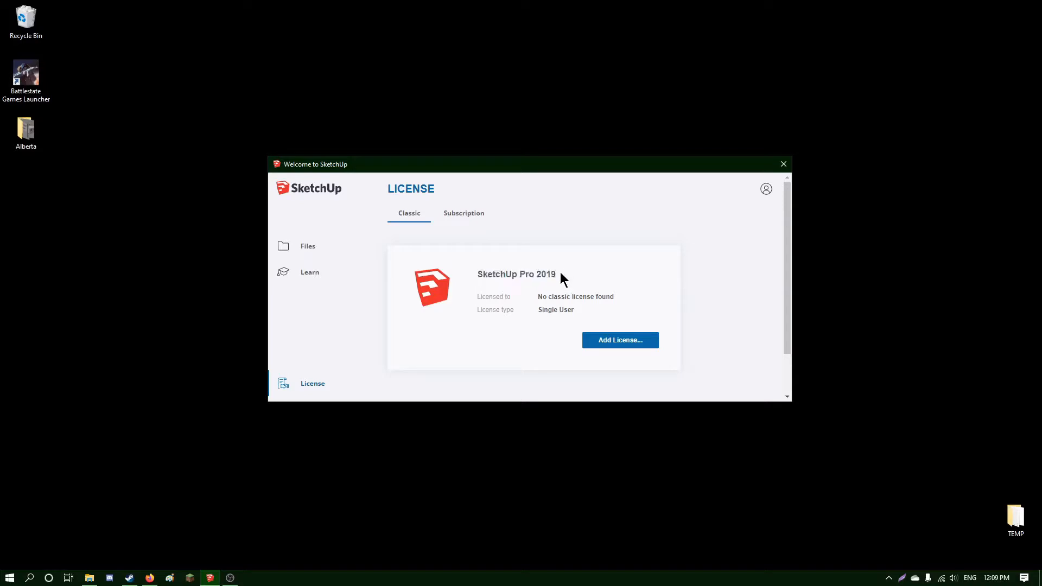
pyautogui.click(308, 248)
pyautogui.click(311, 387)
pyautogui.moveTo(480, 275); pyautogui.dragTo(565, 276)
pyautogui.click(564, 277)
pyautogui.click(305, 247)
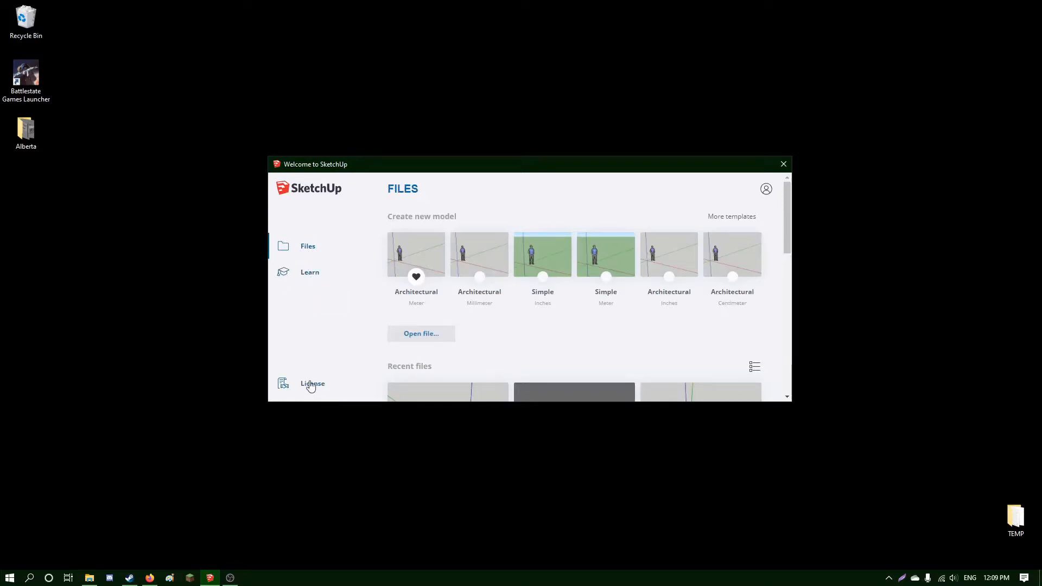
pyautogui.moveTo(439, 164); pyautogui.dragTo(420, 162)
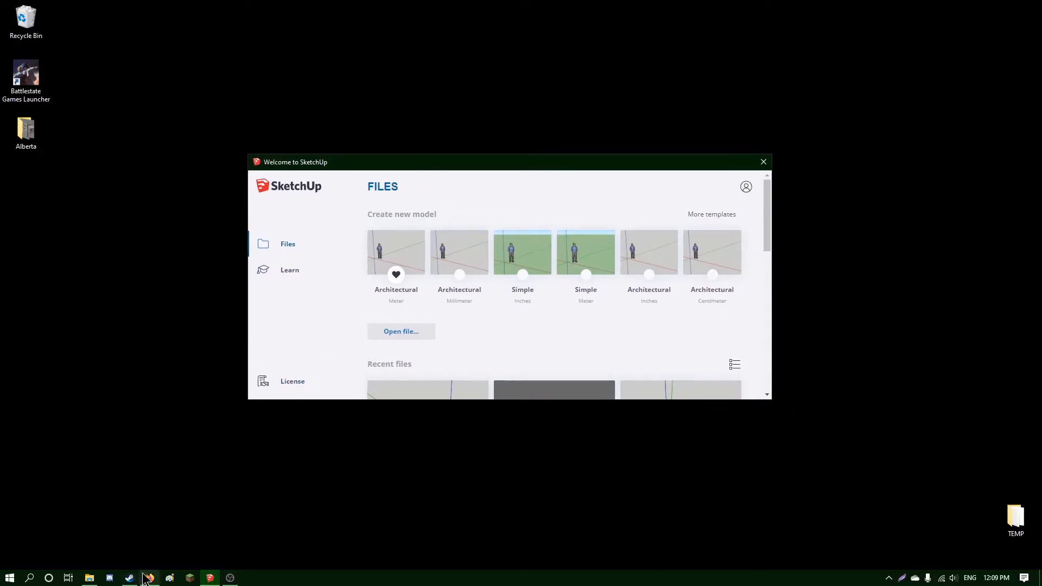
pyautogui.moveTo(149, 577)
pyautogui.moveTo(414, 161); pyautogui.dragTo(435, 161)
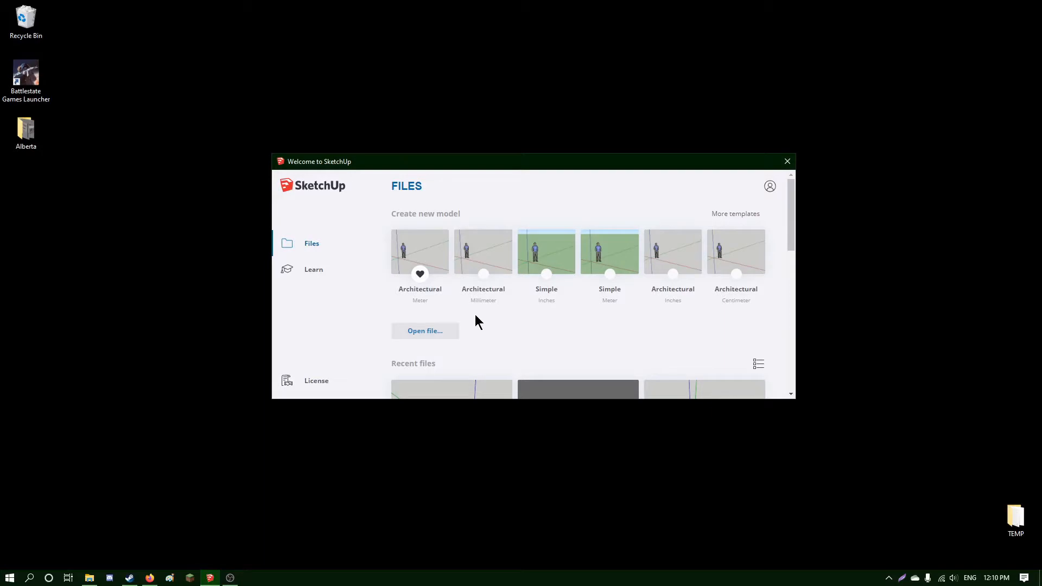
pyautogui.moveTo(436, 160); pyautogui.dragTo(417, 166)
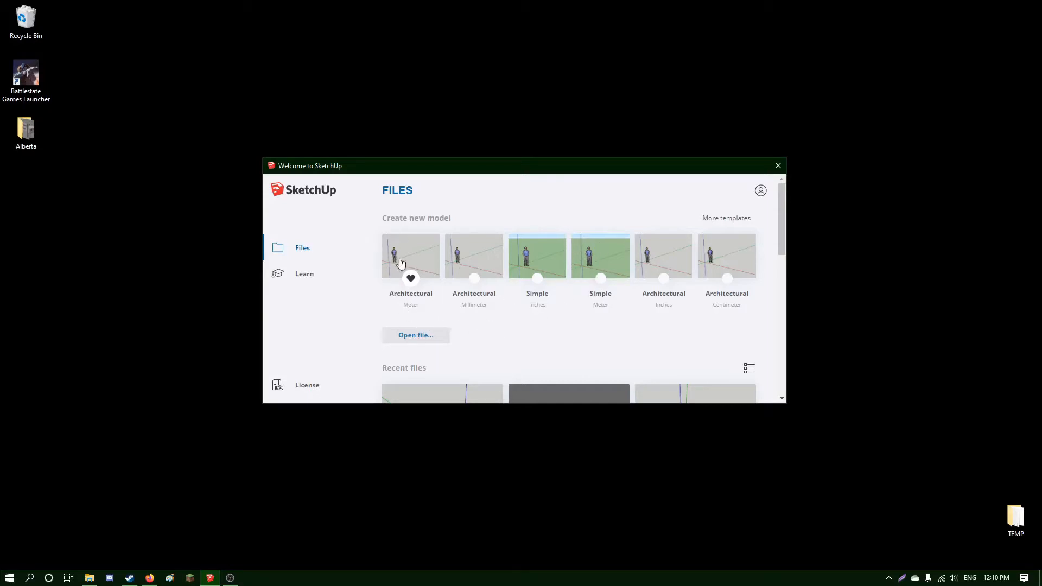
# Create a new model from the Architectural Meter template and delete the default human figure.
pyautogui.click(410, 300)
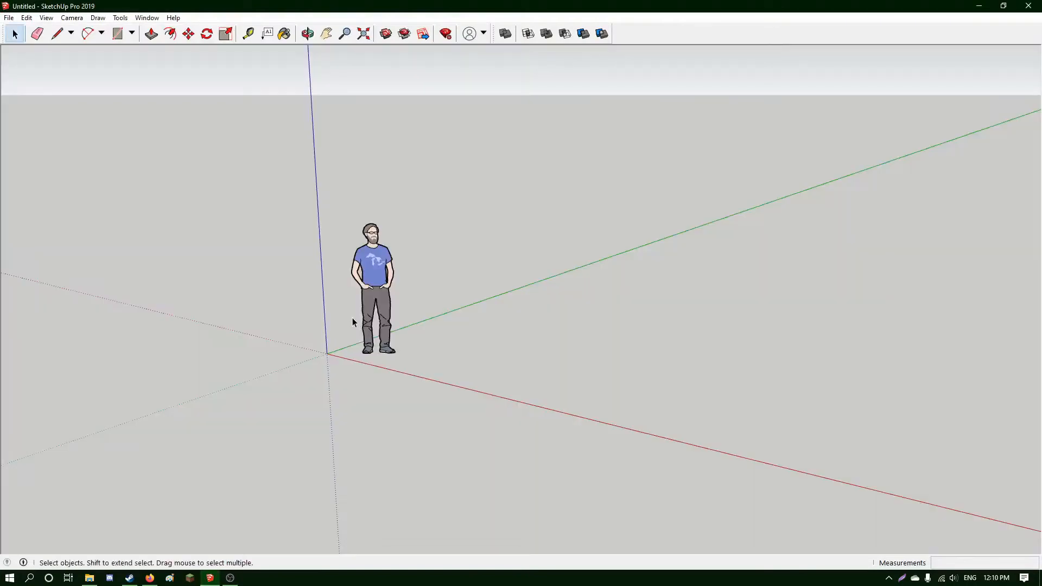
pyautogui.moveTo(313, 184); pyautogui.dragTo(429, 391)
pyautogui.press('Delete')
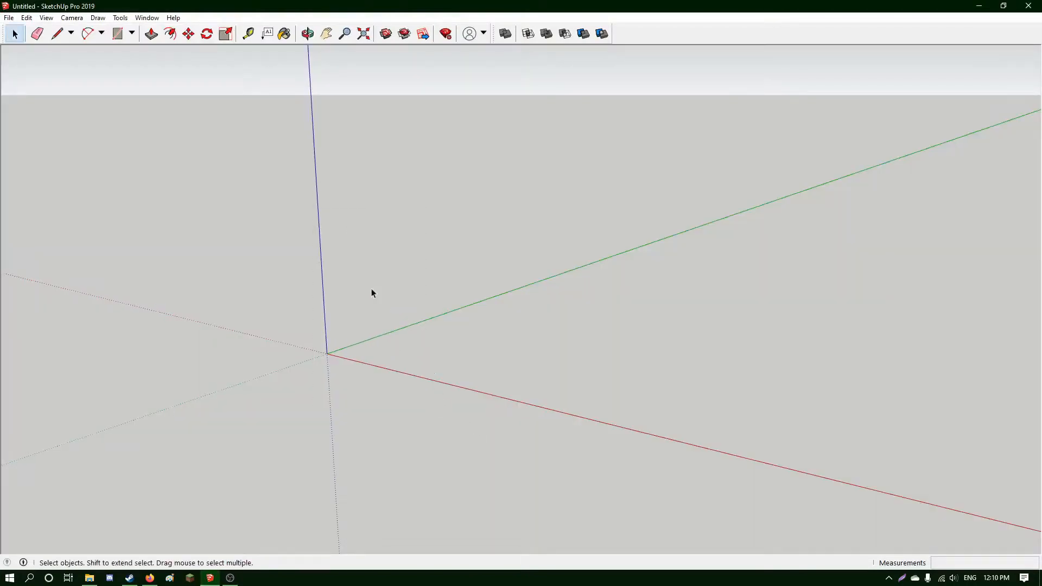
# Draw a 10 by 10 m rectangle on the ground plane, centred on the origin.
pyautogui.moveTo(373, 293); pyautogui.dragTo(204, 177, button='middle')
pyautogui.click(117, 34)
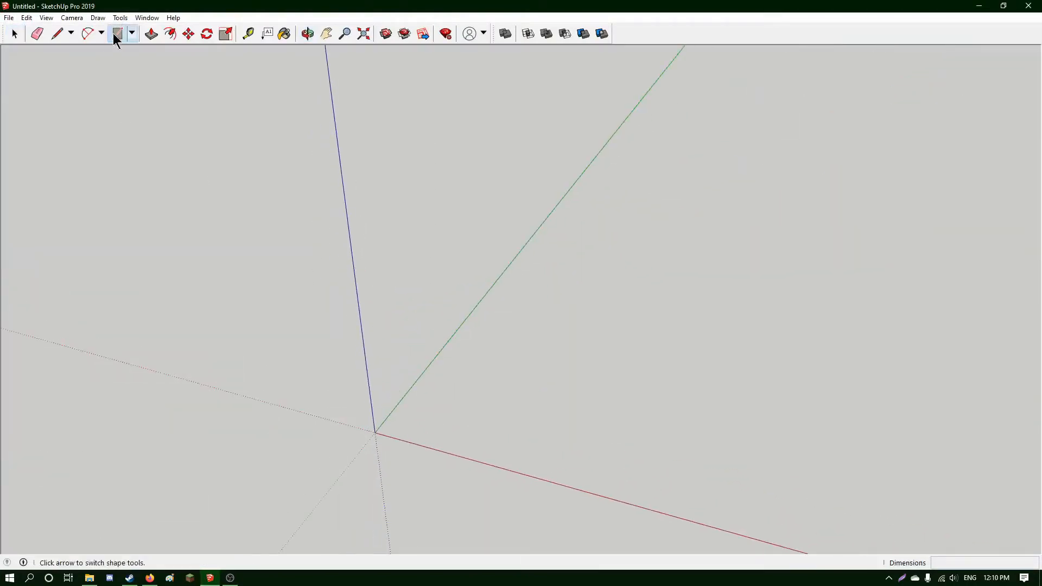
pyautogui.click(374, 432)
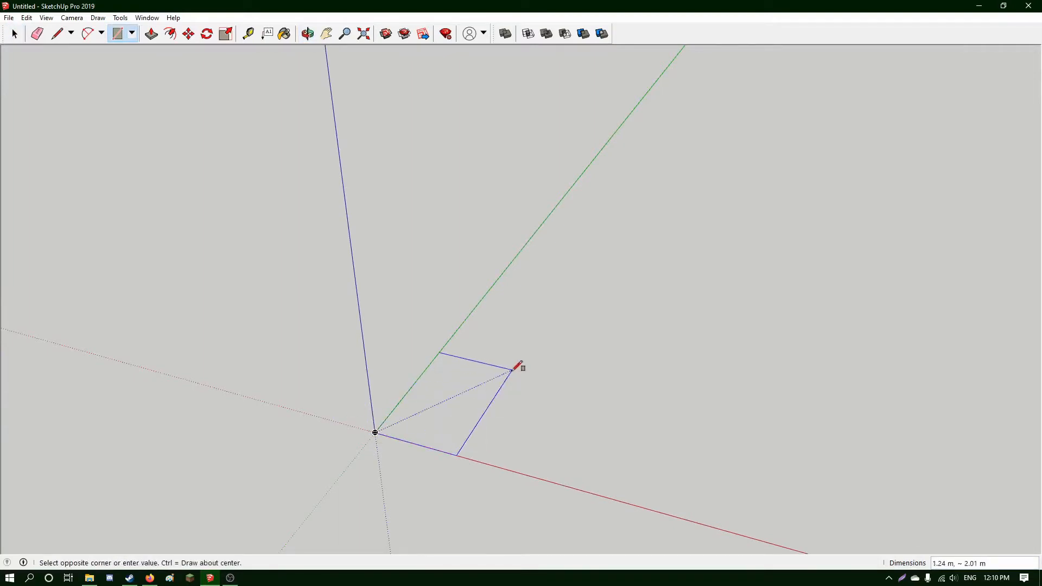
pyautogui.press('ctrl')
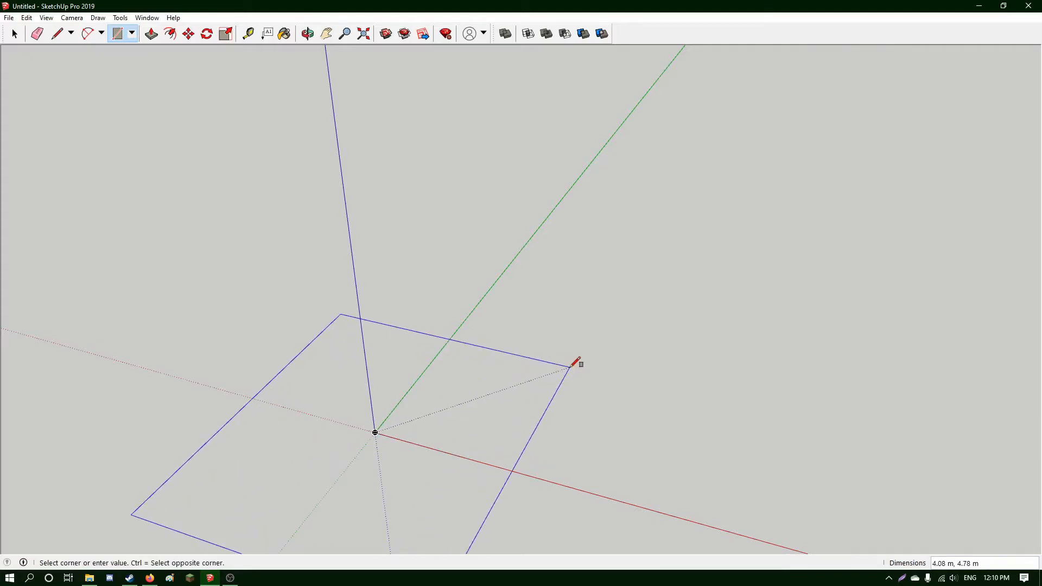
pyautogui.write('10, 10')
pyautogui.press('Return')
pyautogui.scroll(-5, 526, 333)
pyautogui.moveTo(526, 333); pyautogui.dragTo(600, 396, button='middle')
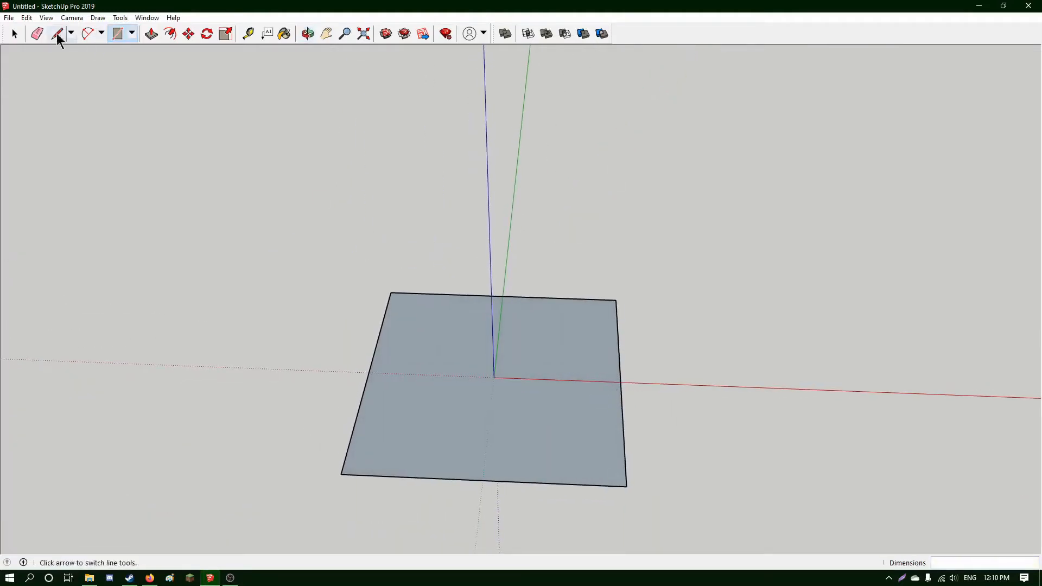
# Extrude the square face 5 m downward with Push/Pull to form the floor foundation.
pyautogui.click(14, 34)
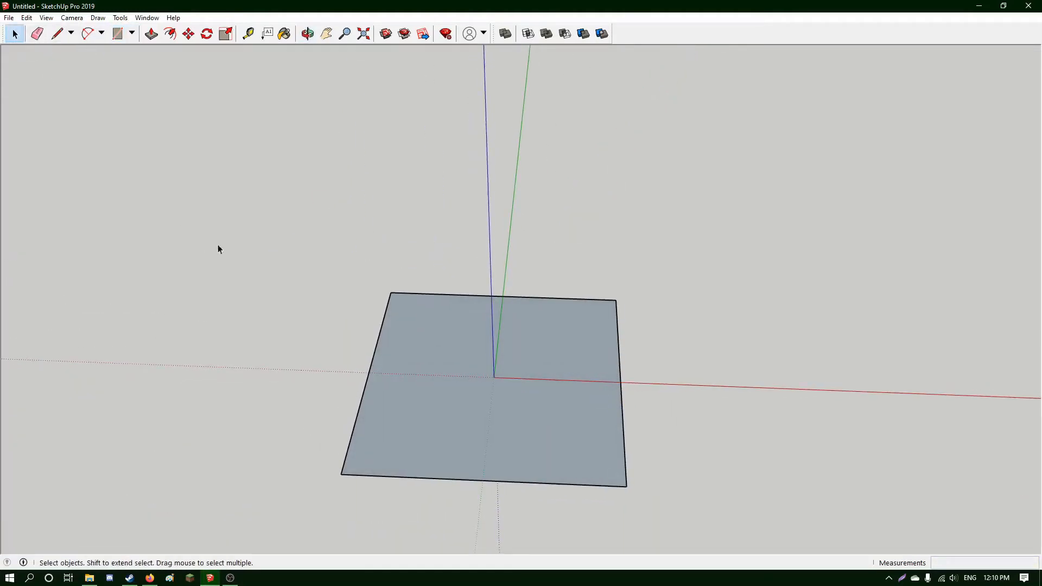
pyautogui.keyDown('shift'); pyautogui.moveTo(435, 300); pyautogui.dragTo(421, 275, button='middle'); pyautogui.keyUp('shift')
pyautogui.scroll(4, 422, 277)
pyautogui.keyDown('shift'); pyautogui.moveTo(477, 328); pyautogui.dragTo(443, 256, button='middle'); pyautogui.keyUp('shift')
pyautogui.scroll(-2, 444, 256)
pyautogui.click(444, 256)
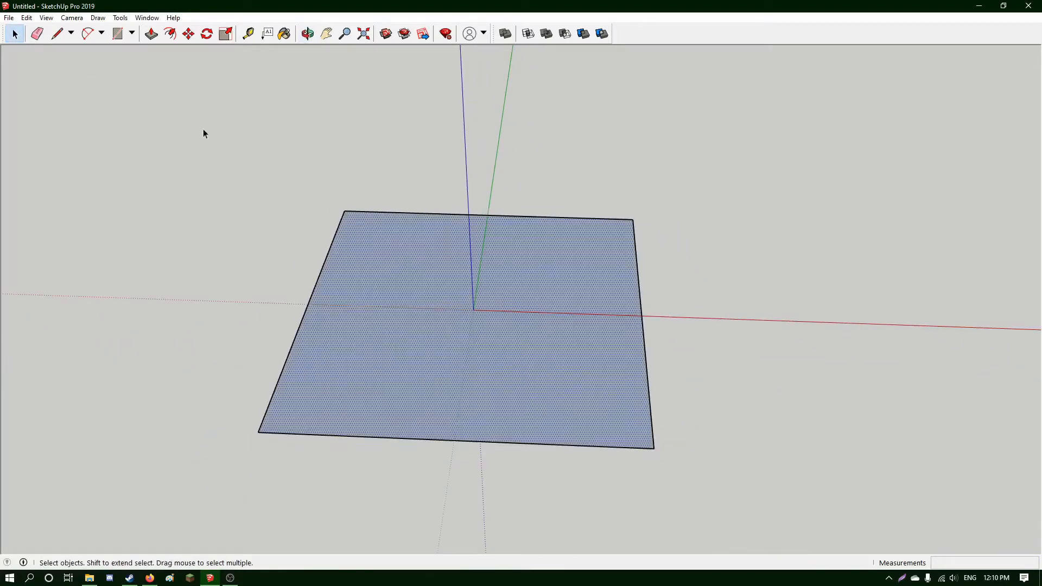
pyautogui.click(151, 34)
pyautogui.moveTo(369, 314); pyautogui.dragTo(335, 210, button='middle')
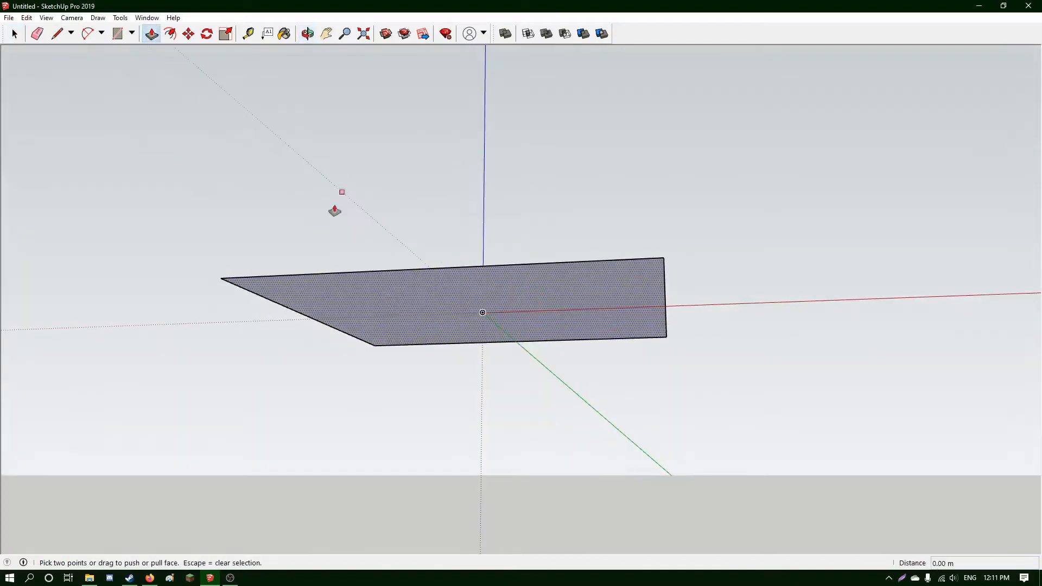
pyautogui.click(437, 313)
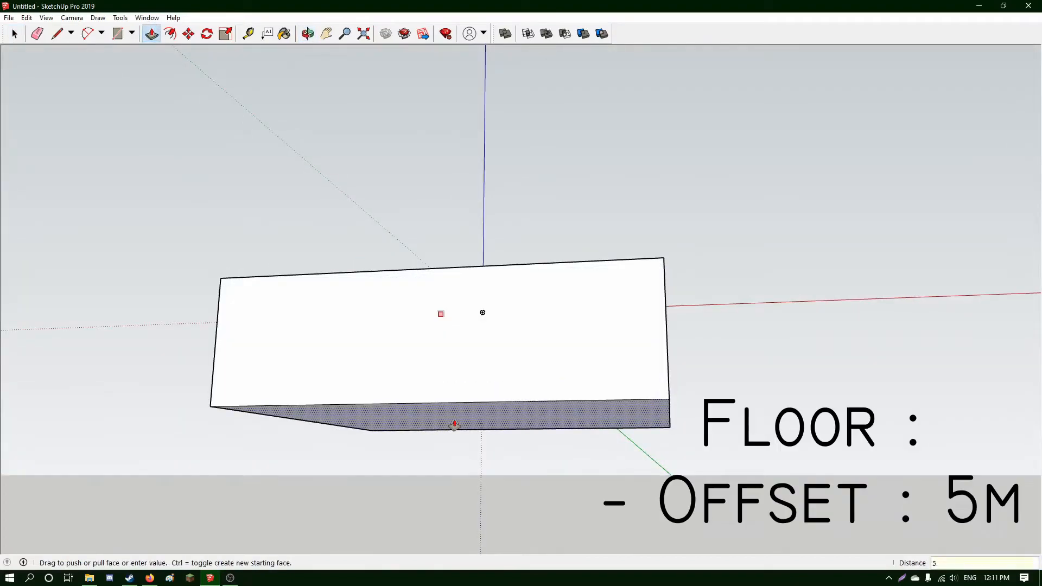
pyautogui.press('Return')
pyautogui.press('space')
pyautogui.moveTo(259, 141); pyautogui.dragTo(288, 295, button='middle')
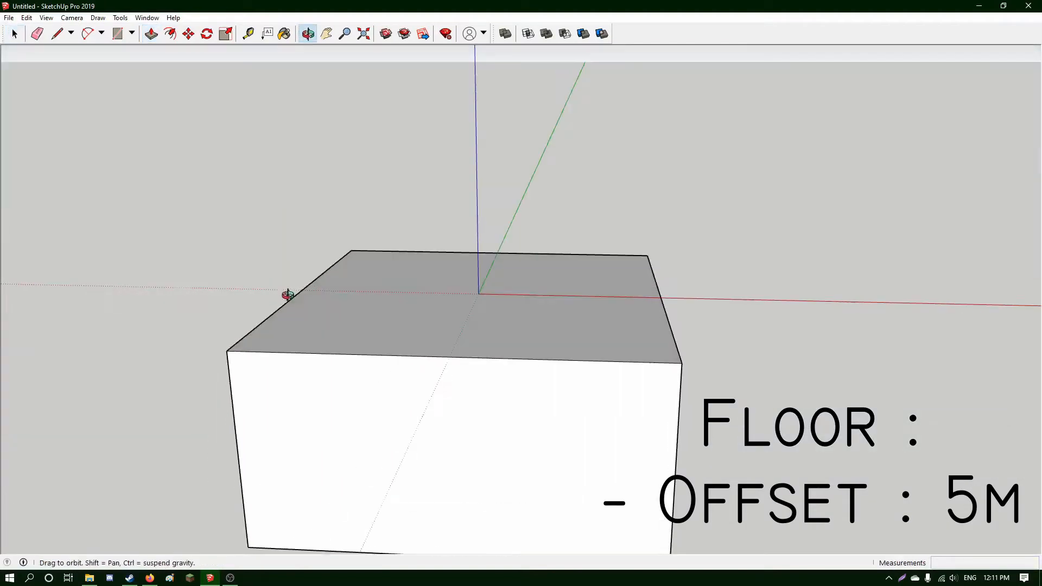
# Save the model as Tutorial in the SketchUp folder.
pyautogui.hotkey('ctrl', 's')
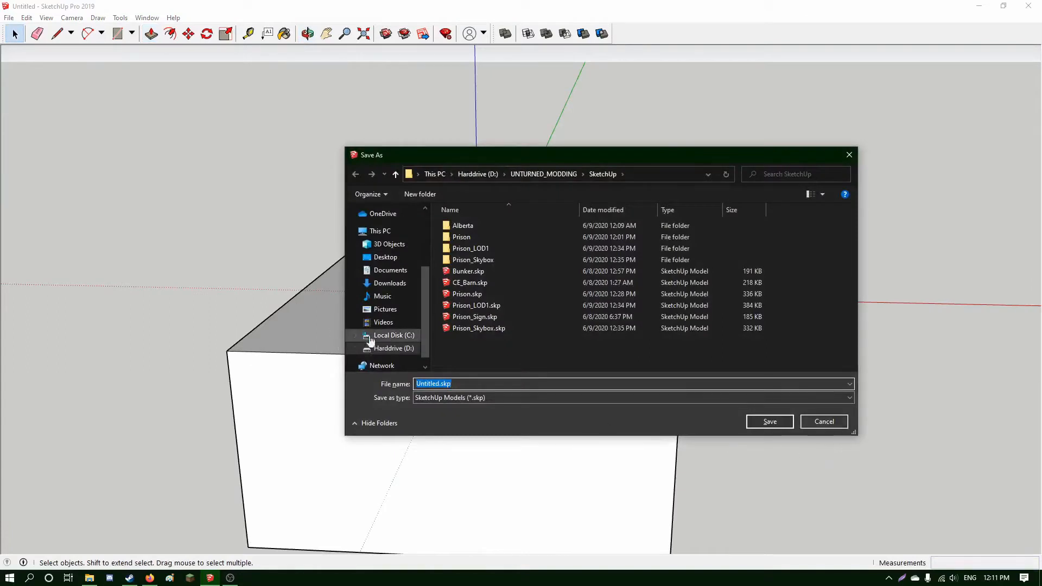
pyautogui.write('Tutorial')
pyautogui.press('Return')
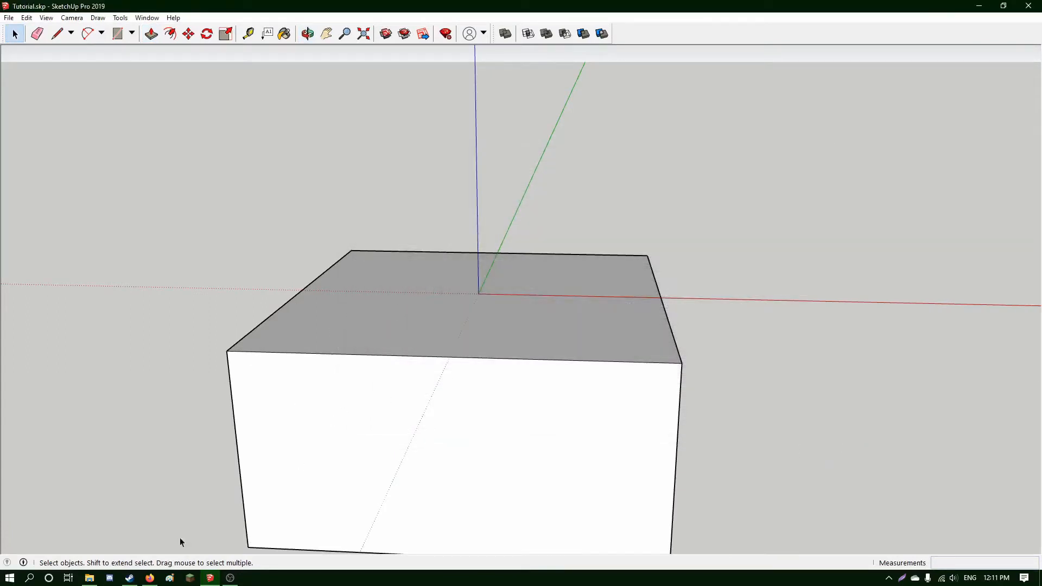
# Switch to Firefox to review the floor dimensions in Dimensions.txt, and return to SketchUp.
pyautogui.moveTo(251, 370); pyautogui.dragTo(263, 314, button='middle')
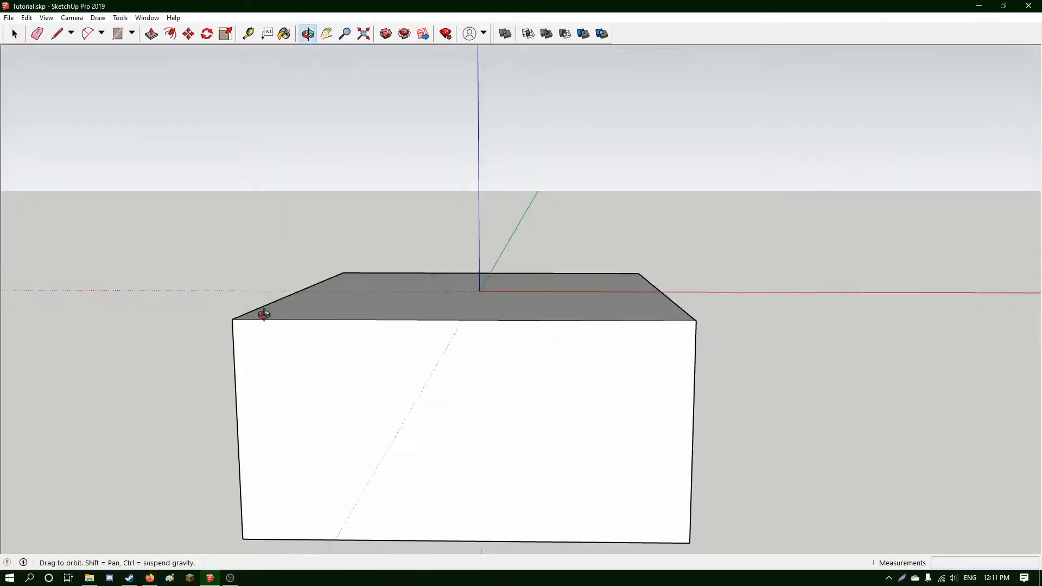
pyautogui.click(150, 578)
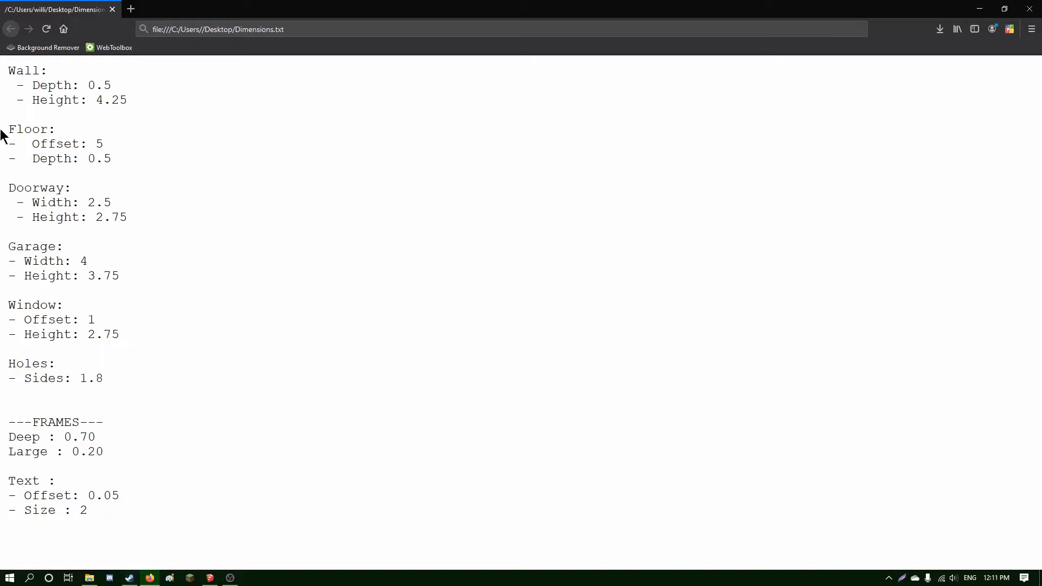
pyautogui.moveTo(9, 129); pyautogui.dragTo(31, 143)
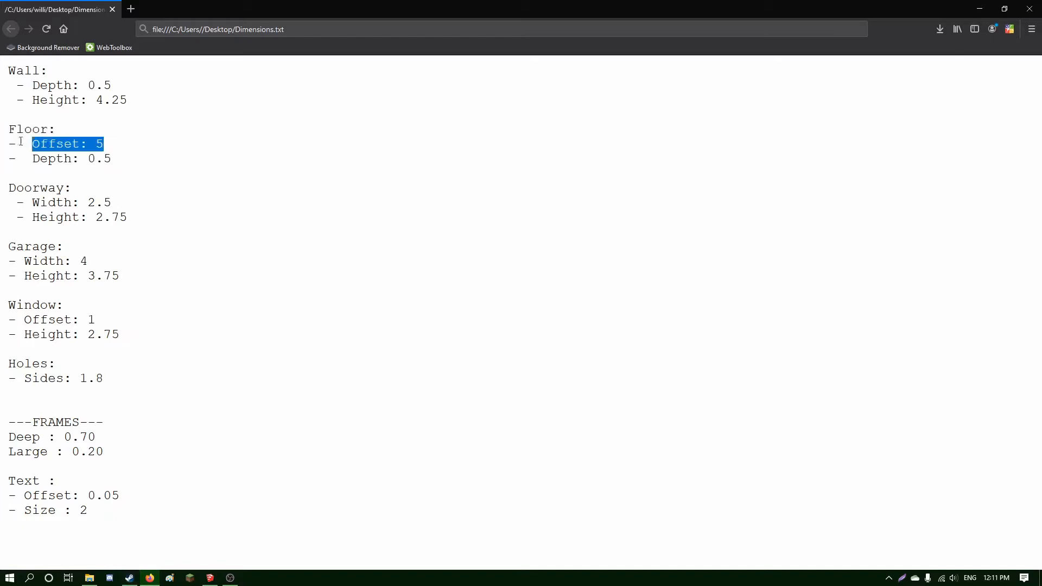
pyautogui.click(113, 148)
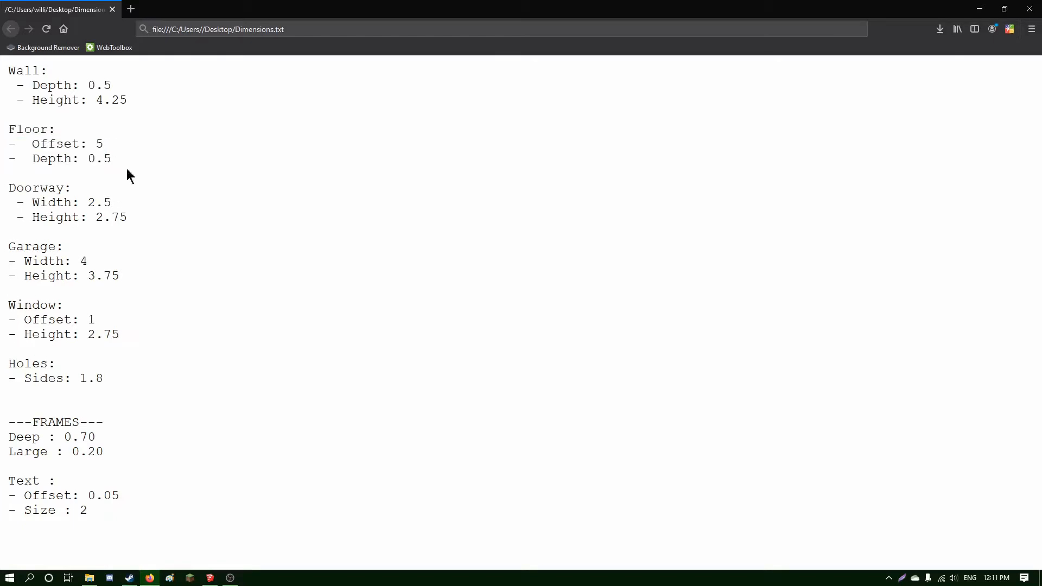
pyautogui.click(976, 8)
# Move the whole foundation box 0.05 m up along the blue axis from the origin and clear the selection.
pyautogui.scroll(-2, 217, 229)
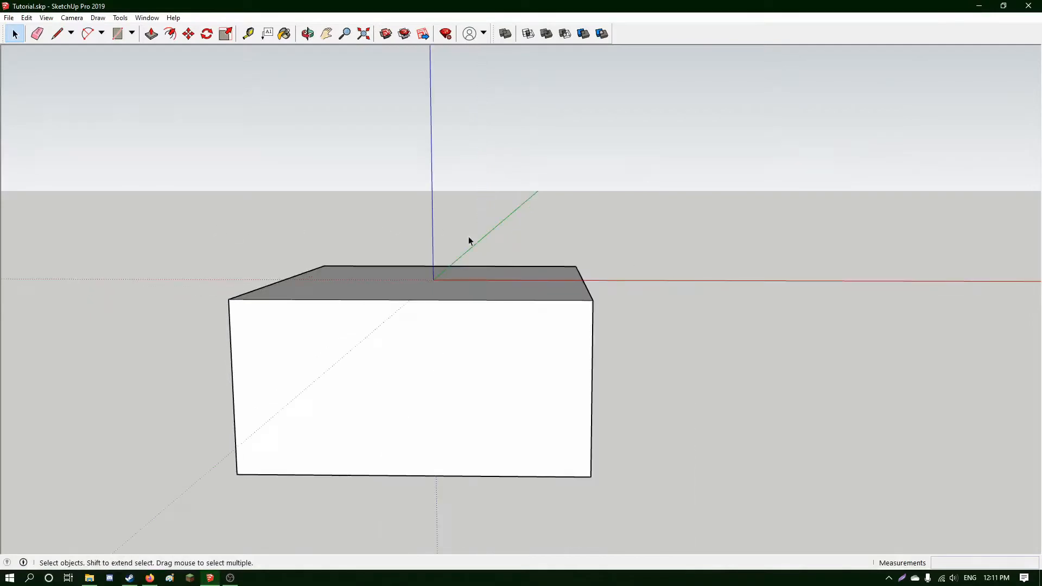
pyautogui.moveTo(467, 239); pyautogui.dragTo(441, 249, button='middle')
pyautogui.moveTo(167, 242); pyautogui.dragTo(199, 215, button='middle')
pyautogui.moveTo(172, 190); pyautogui.dragTo(784, 447)
pyautogui.moveTo(784, 446); pyautogui.dragTo(282, 168, button='middle')
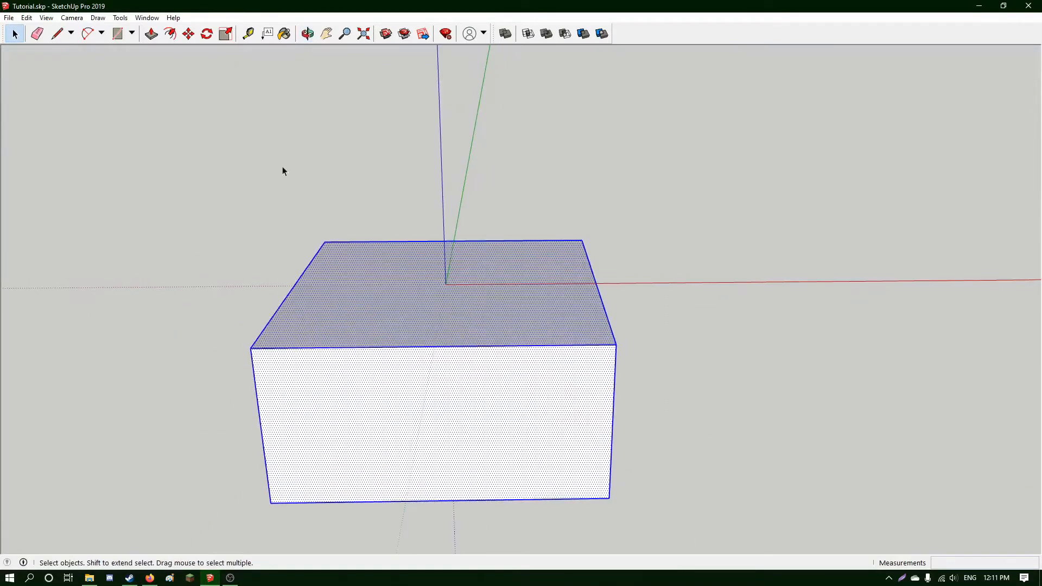
pyautogui.click(188, 34)
pyautogui.click(445, 284)
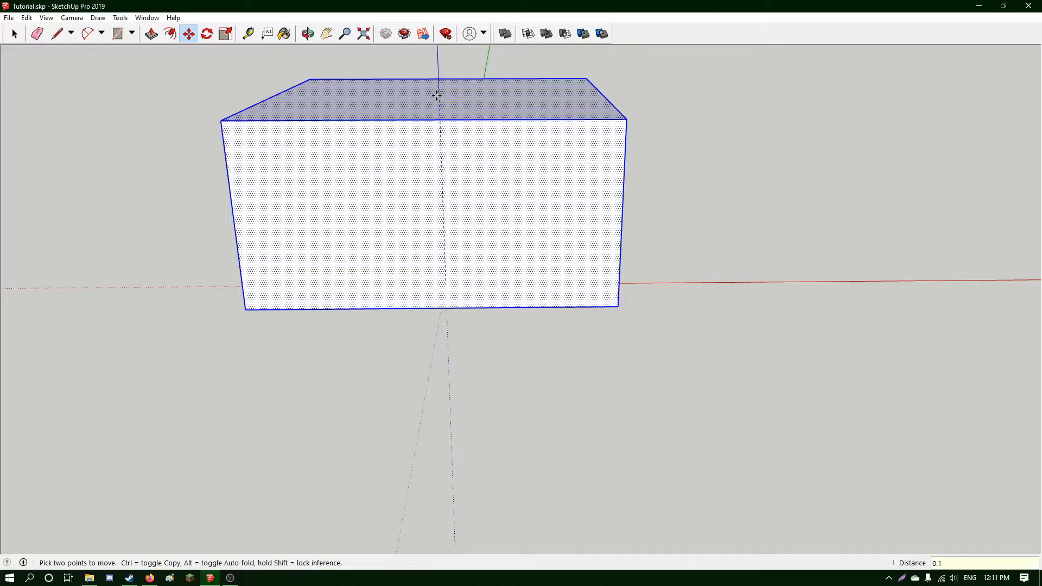
pyautogui.press('Escape')
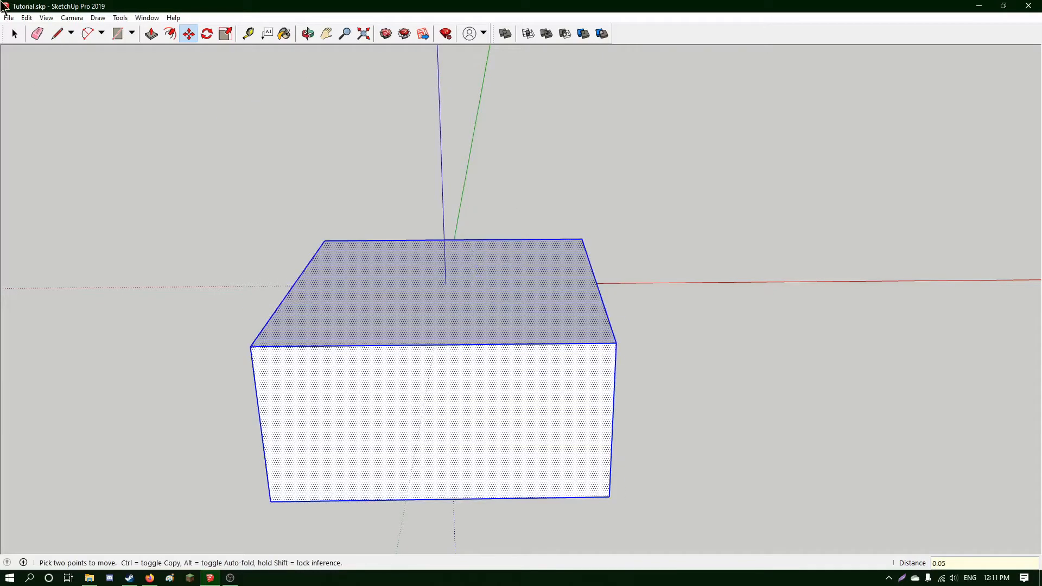
pyautogui.press('space')
pyautogui.click(447, 175)
# Offset the foundation's top face edges 0.5 m inward to outline the walls.
pyautogui.moveTo(446, 176); pyautogui.dragTo(661, 320, button='middle')
pyautogui.scroll(5, 584, 249)
pyautogui.scroll(-3, 600, 396)
pyautogui.moveTo(600, 395); pyautogui.dragTo(581, 423, button='middle')
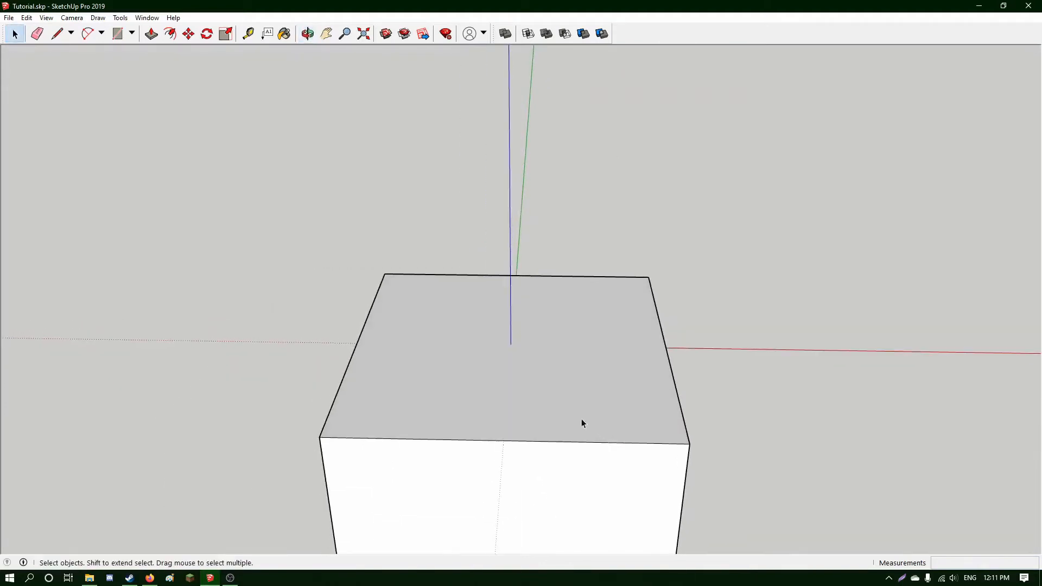
pyautogui.press('f')
pyautogui.click(415, 439)
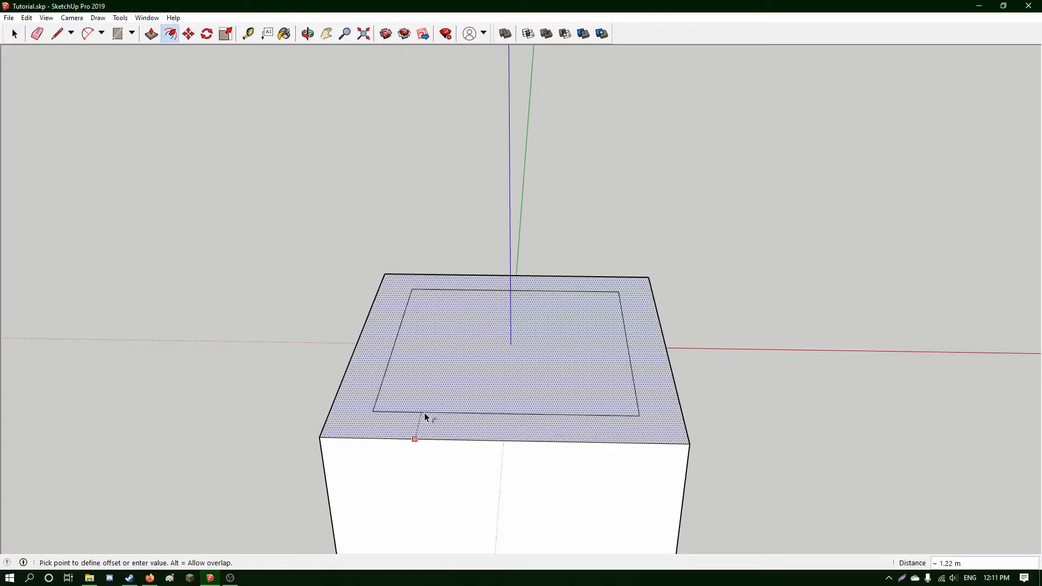
pyautogui.write('0.5')
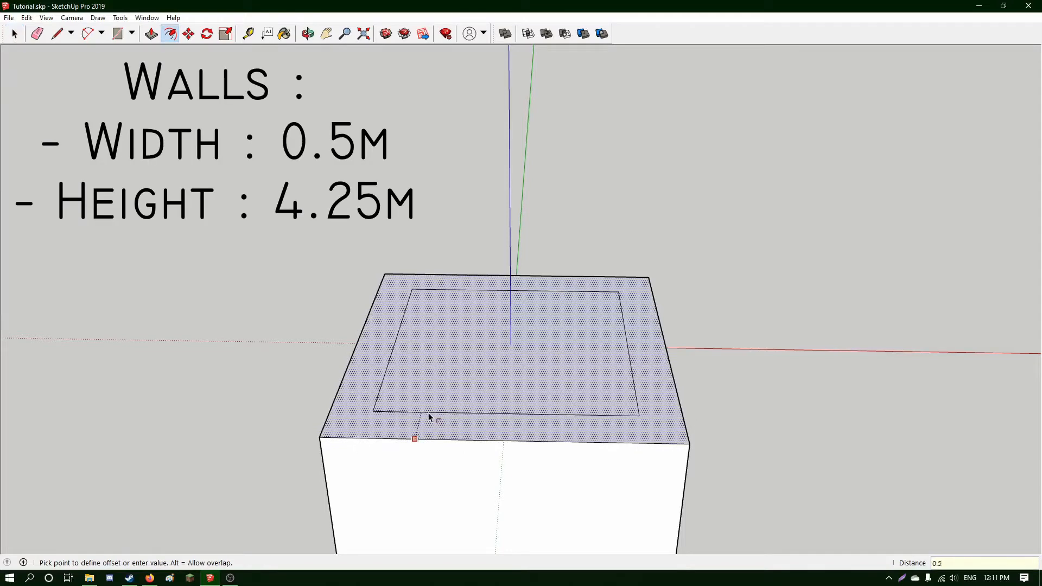
pyautogui.press('Return')
pyautogui.click(15, 34)
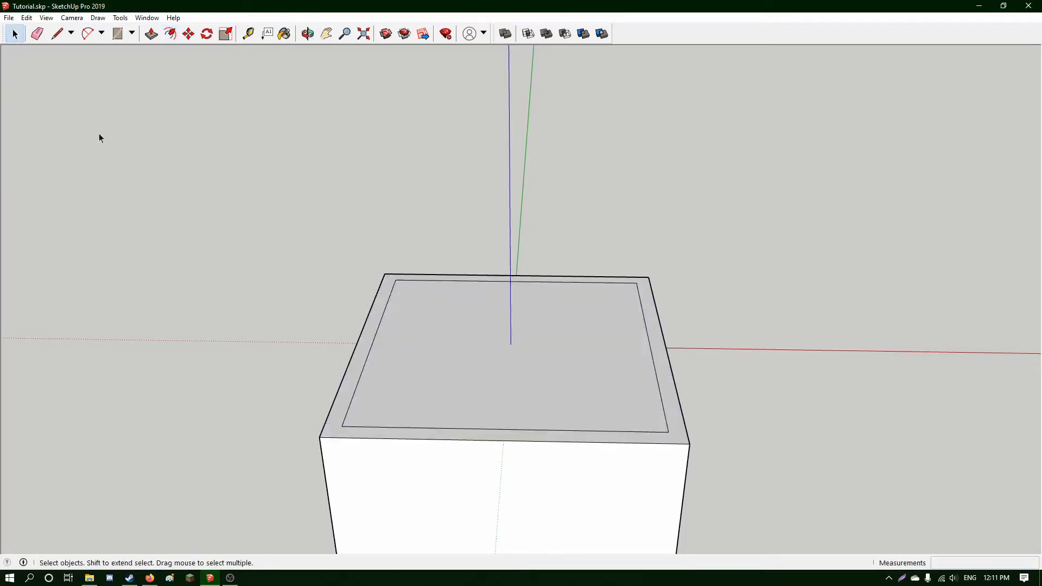
# Draw a 1.25 m line from the midpoint of the front wall's inner edge and a cross line through the wall for the door's first side.
pyautogui.moveTo(100, 135); pyautogui.dragTo(418, 320, button='middle')
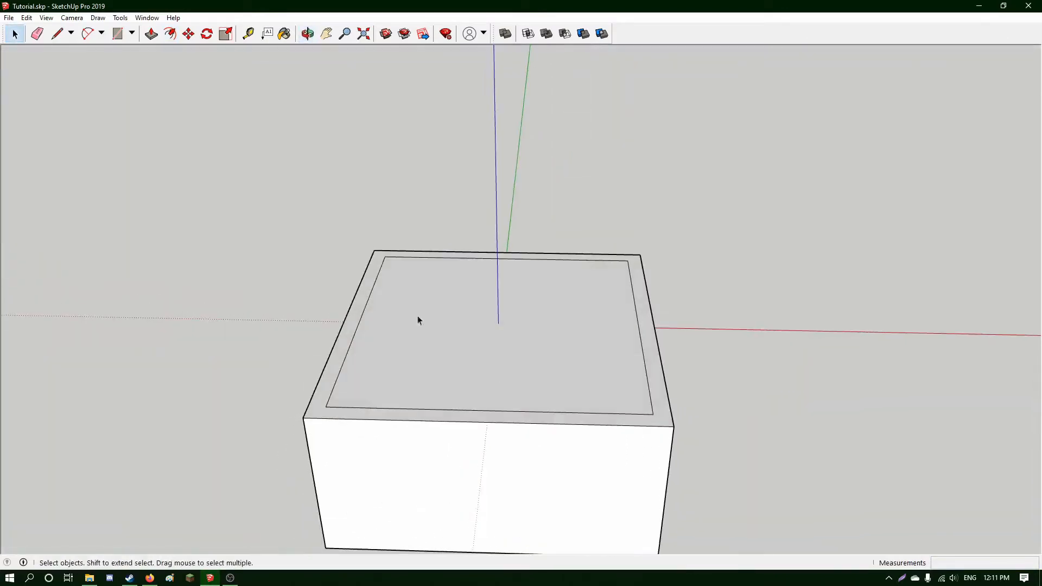
pyautogui.click(56, 35)
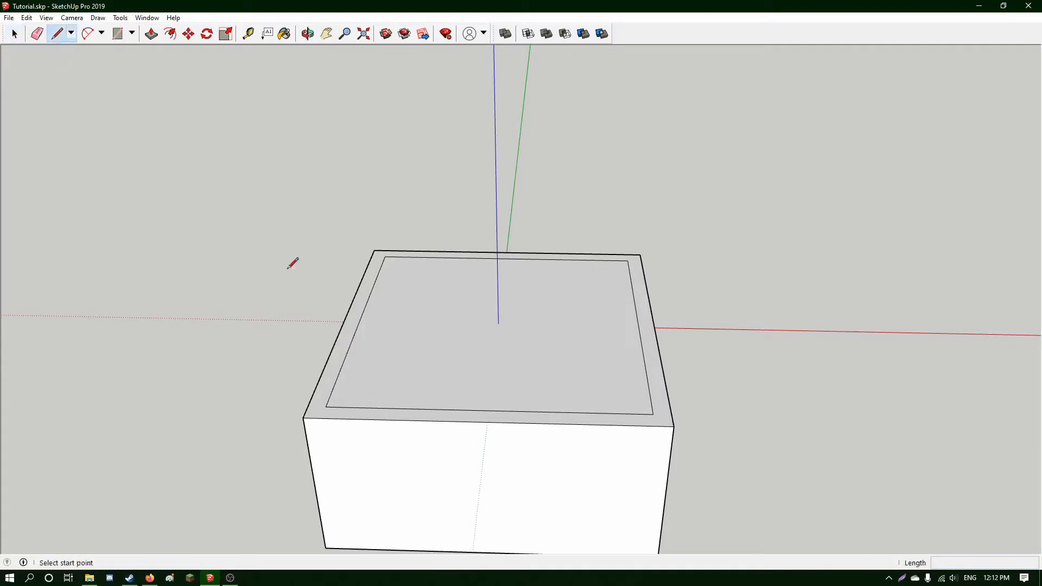
pyautogui.click(488, 411)
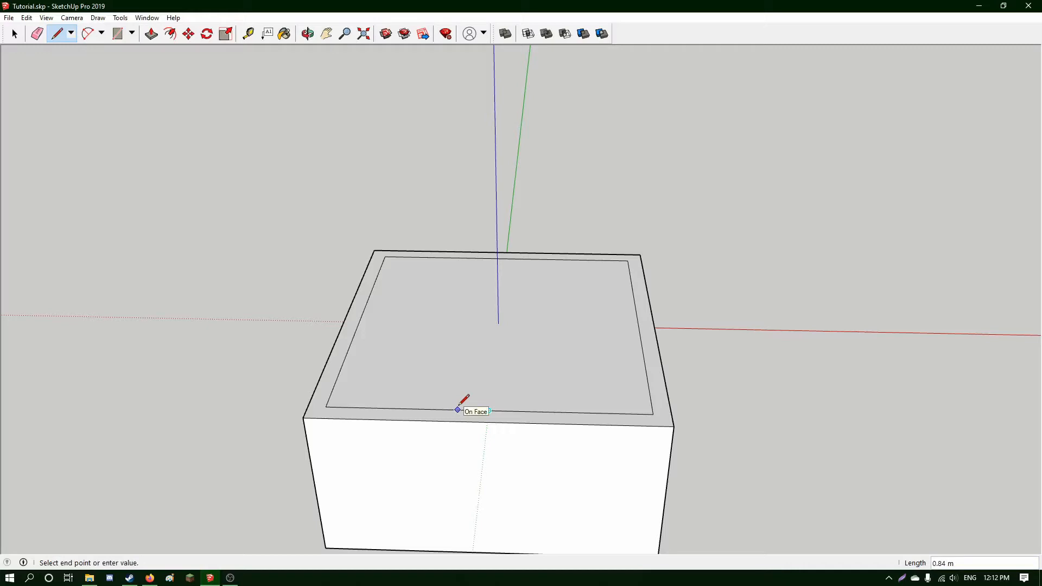
pyautogui.write('1.25')
pyautogui.press('Return')
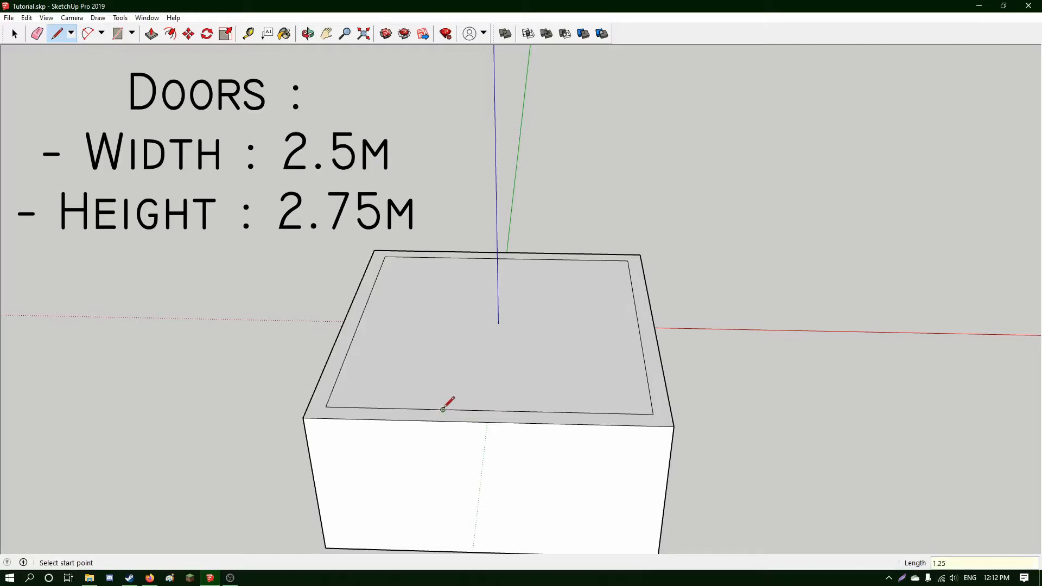
pyautogui.click(443, 411)
pyautogui.click(443, 419)
# Draw the door's second side across the wall, mirrored about the midpoint, and erase the inner edge between both sides.
pyautogui.click(489, 411)
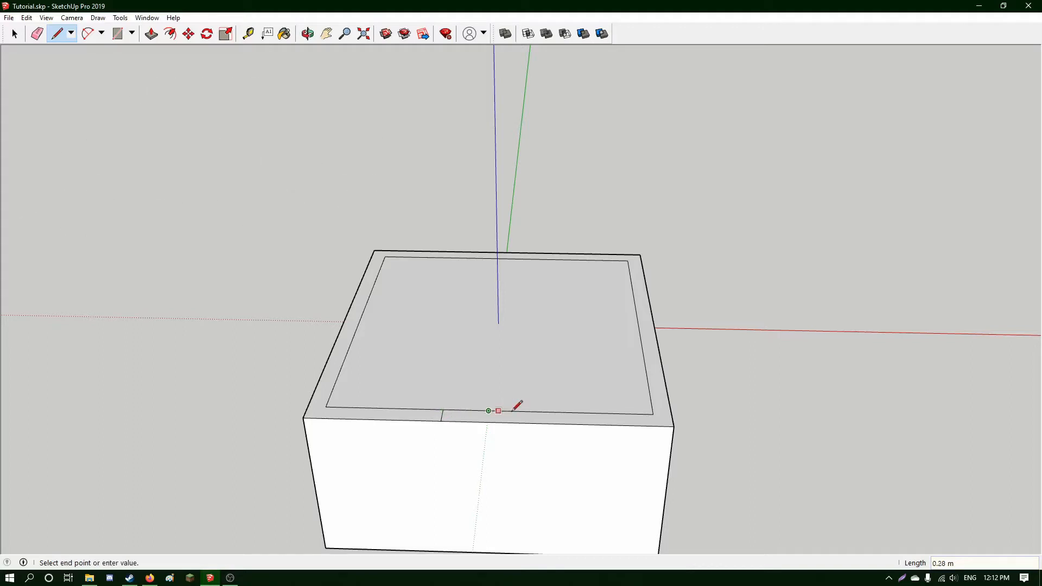
pyautogui.press('Escape')
pyautogui.click(534, 412)
pyautogui.click(534, 424)
pyautogui.click(37, 34)
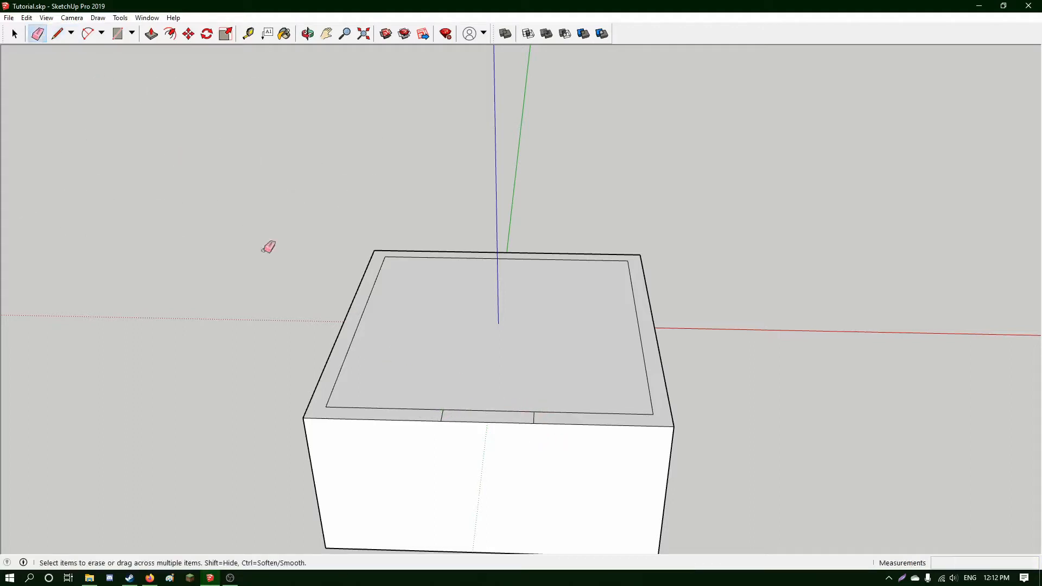
pyautogui.click(510, 408)
# Mark the window's first side on the adjacent wall with a 3 m line from the inner edge's midpoint and a cross line to the outer edge.
pyautogui.click(56, 33)
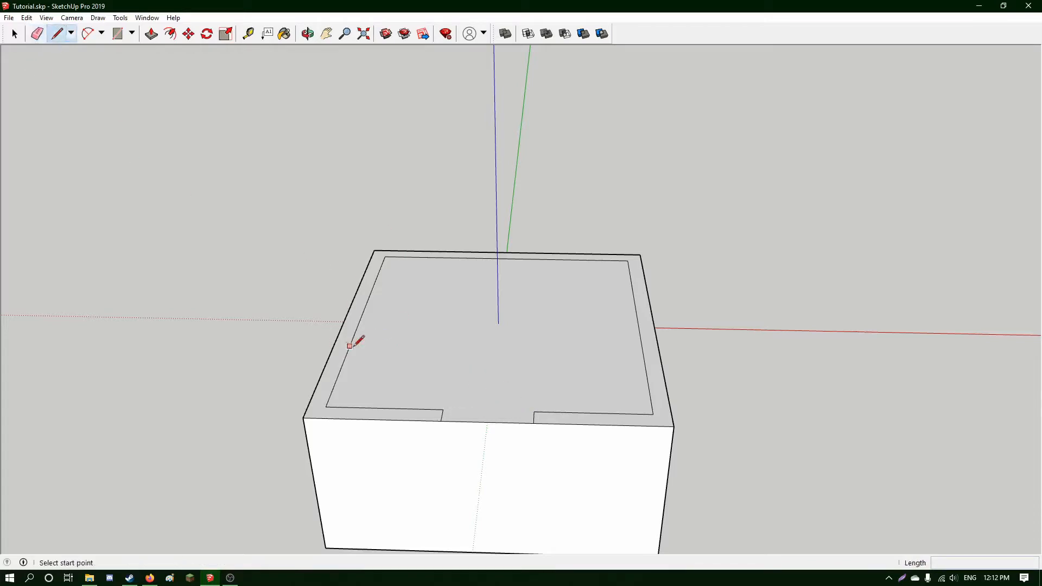
pyautogui.moveTo(357, 342); pyautogui.dragTo(470, 375, button='middle')
pyautogui.scroll(3, 470, 375)
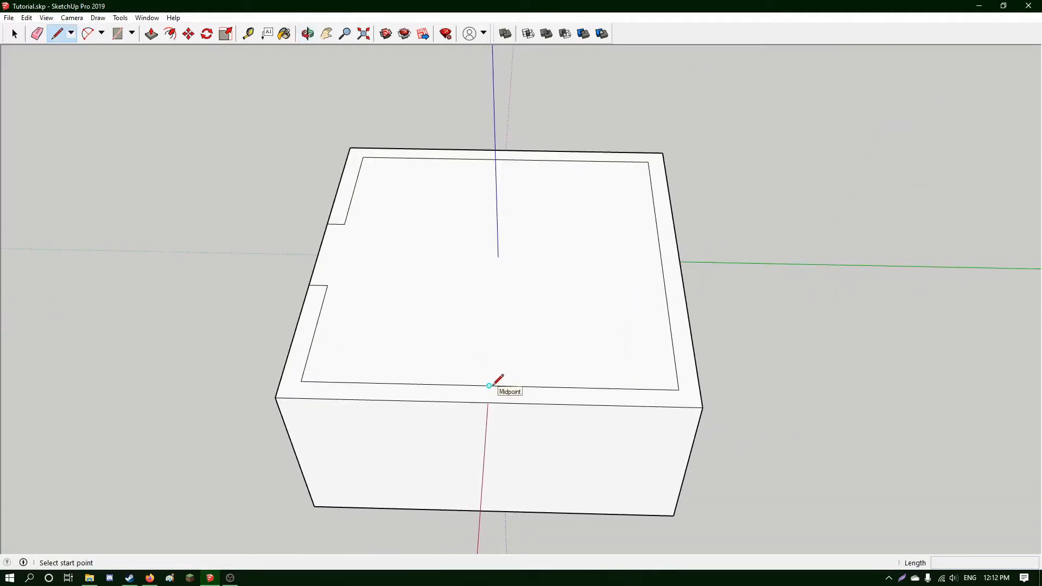
pyautogui.click(489, 385)
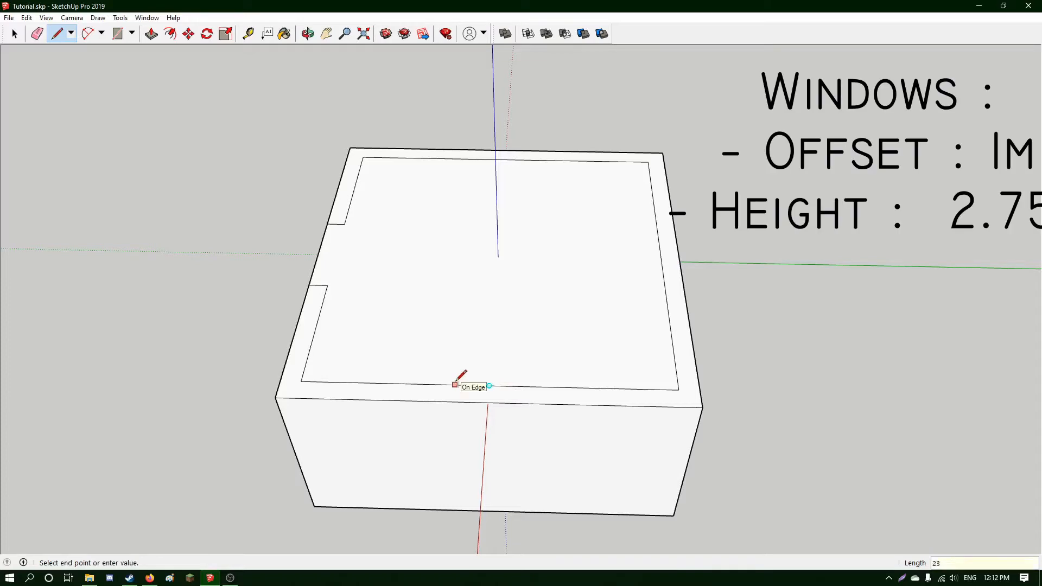
pyautogui.write('3')
pyautogui.press('Return')
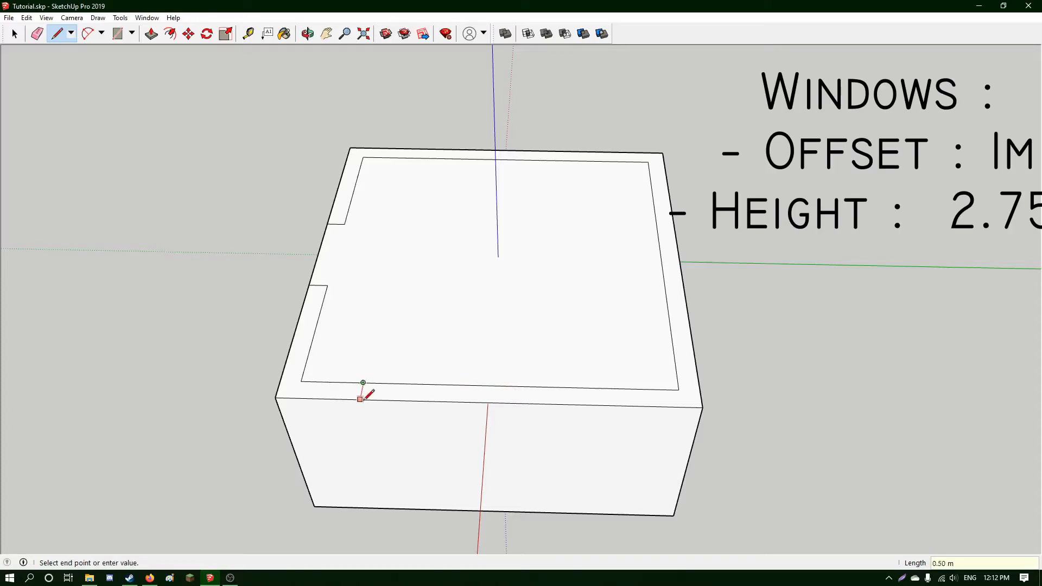
pyautogui.click(363, 382)
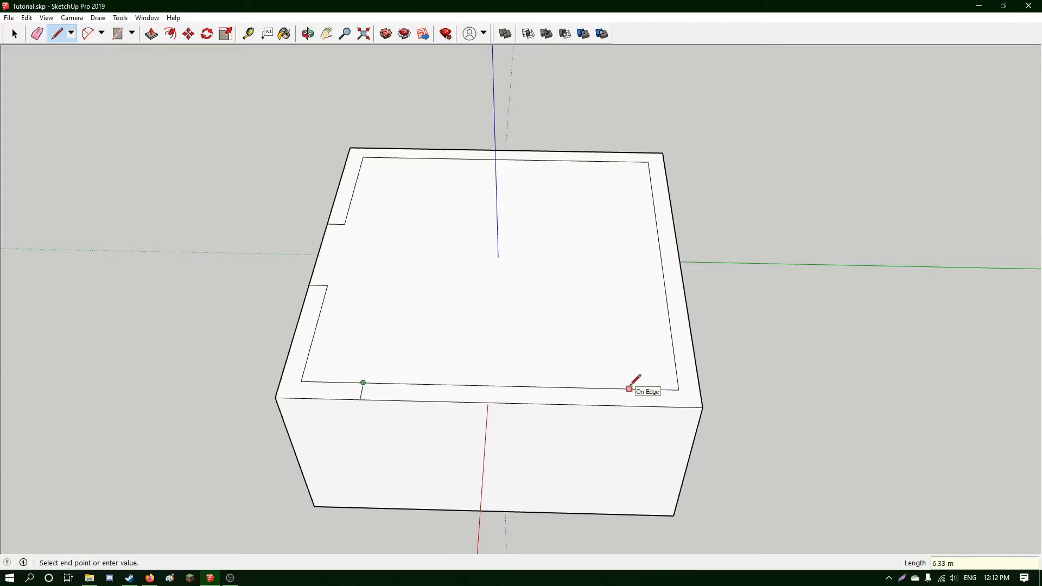
# Draw a 6 m line along the inner edge from the window's first side and a cross line through the wall for its second side.
pyautogui.write('6')
pyautogui.press('Return')
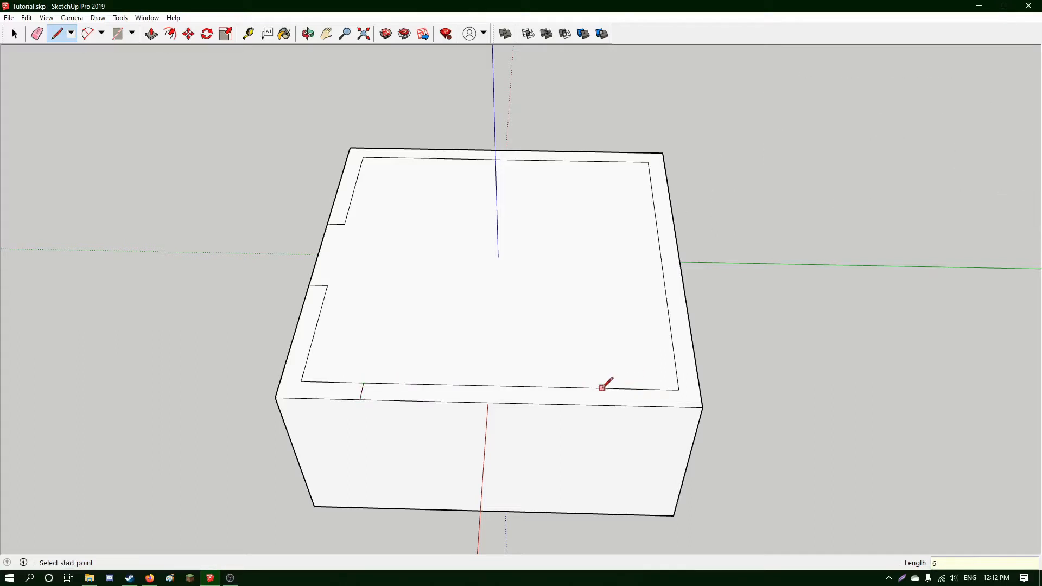
pyautogui.click(615, 388)
pyautogui.click(616, 405)
pyautogui.click(37, 33)
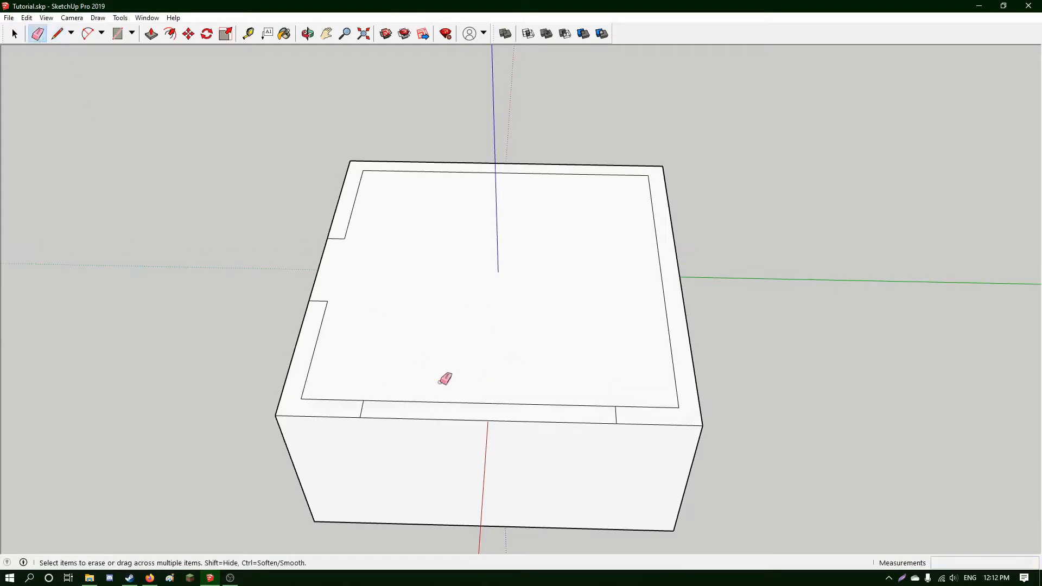
pyautogui.click(504, 400)
pyautogui.moveTo(528, 384)
pyautogui.mouseDown(button='middle')
pyautogui.moveTo(610, 332)
pyautogui.moveTo(626, 440)
pyautogui.mouseUp(button='middle')
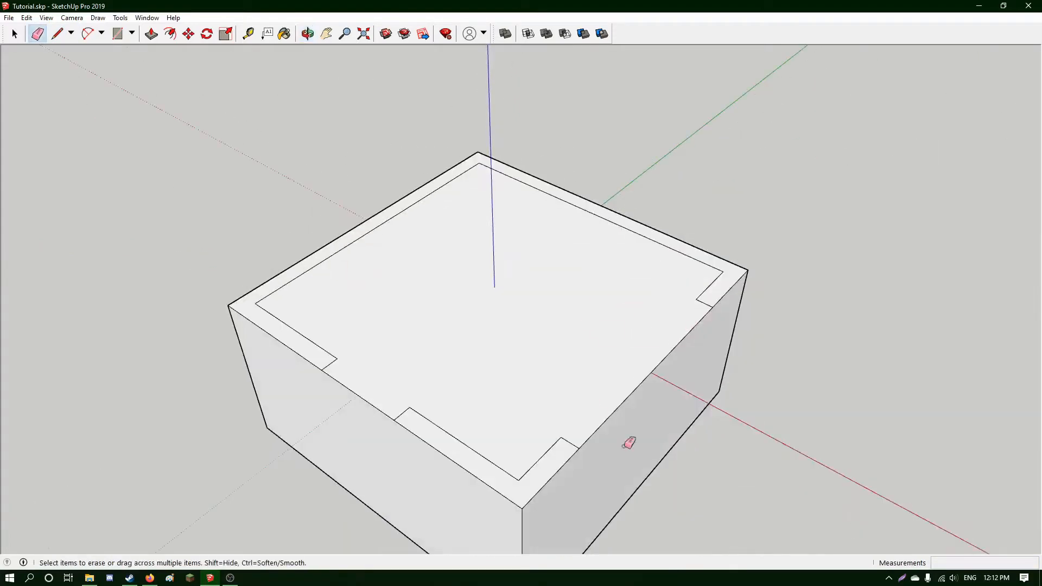
pyautogui.hotkey('ctrl', 'z')
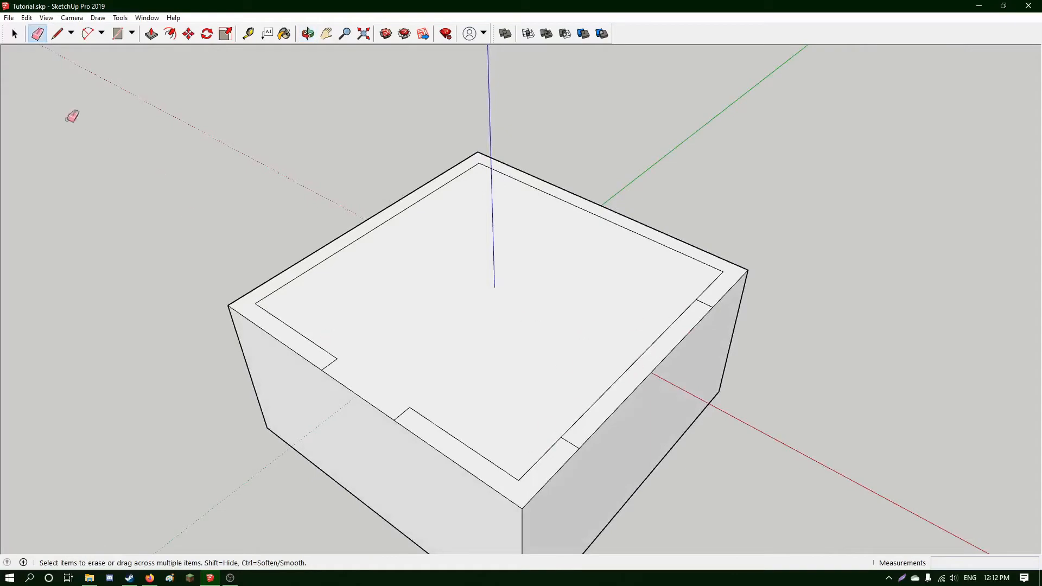
# Push/Pull both wall sections up 4.25 m, leaving the door and window sections at floor level.
pyautogui.moveTo(111, 136); pyautogui.dragTo(327, 114, button='middle')
pyautogui.click(152, 34)
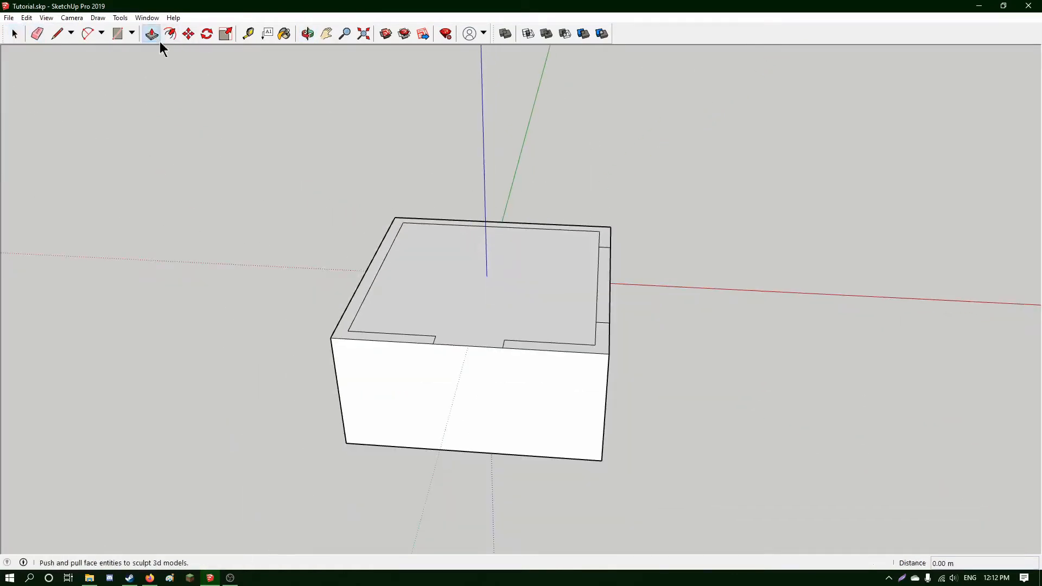
pyautogui.moveTo(381, 262); pyautogui.dragTo(378, 205)
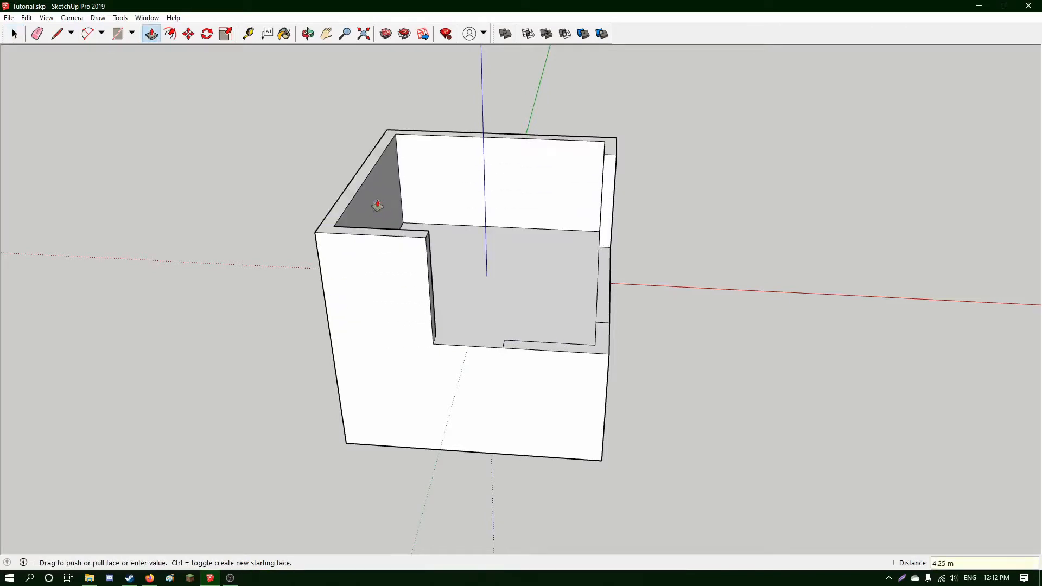
pyautogui.press('Return')
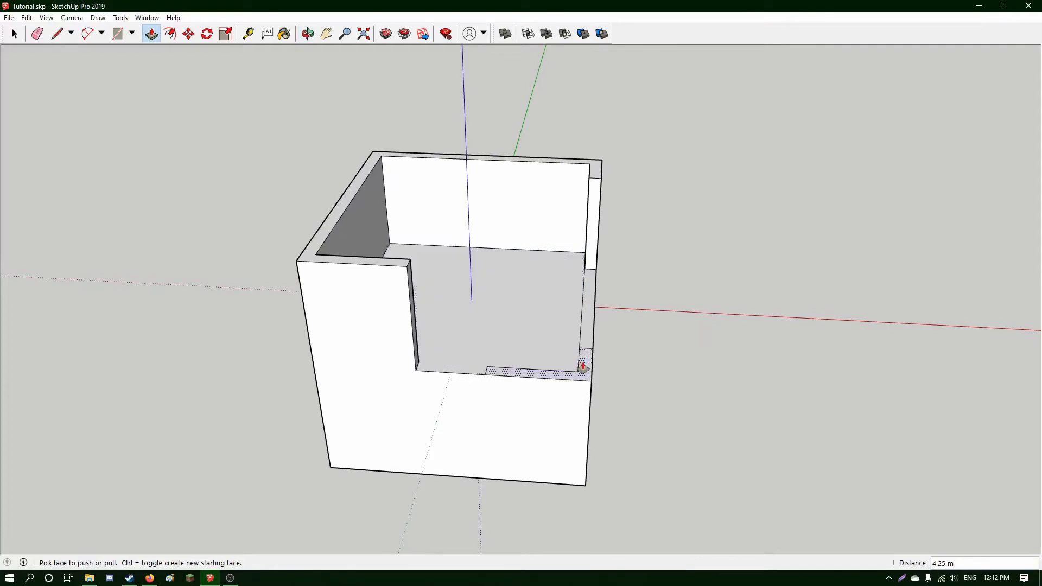
pyautogui.moveTo(574, 366); pyautogui.dragTo(496, 277)
# Push/Pull the window section of the wall up 1 m to form the sill.
pyautogui.moveTo(495, 276); pyautogui.dragTo(540, 318, button='middle')
pyautogui.moveTo(603, 336); pyautogui.dragTo(608, 317)
pyautogui.press('Return')
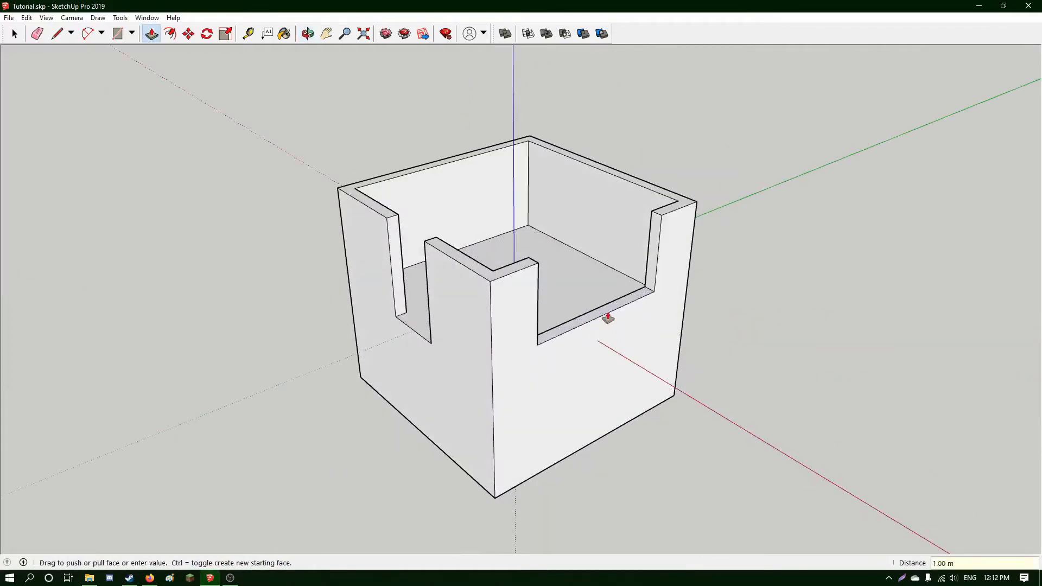
# Draw a 2.75 m line up from the sill's outer corner and a 6 m line across the opening to mark the window's top.
pyautogui.click(59, 35)
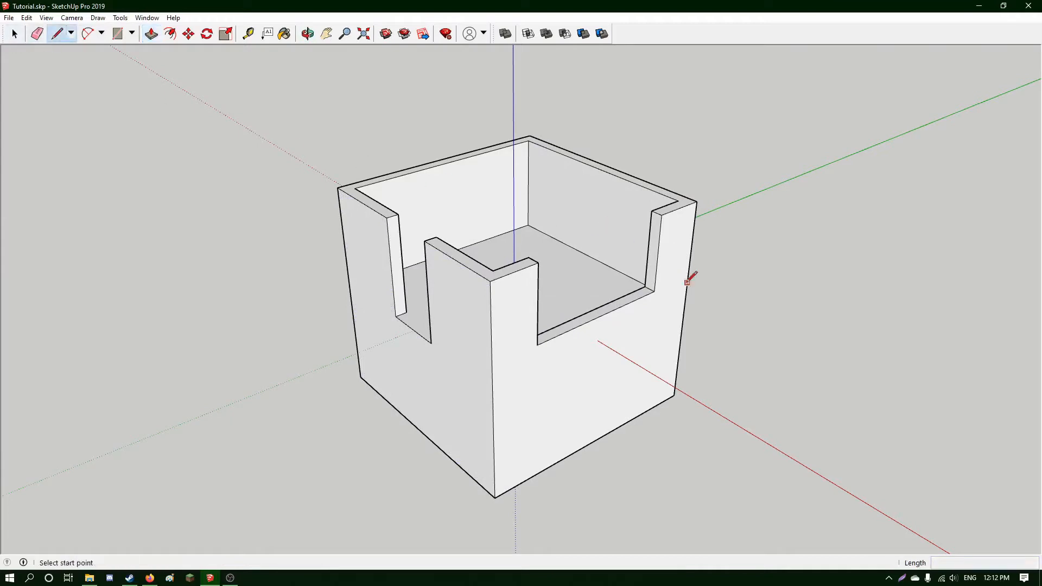
pyautogui.click(654, 291)
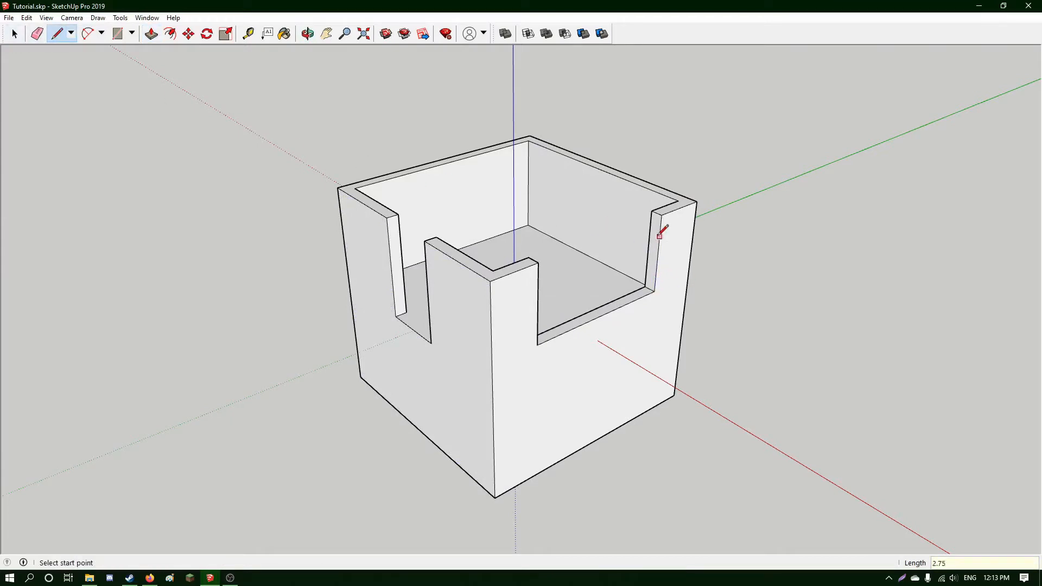
pyautogui.click(540, 275)
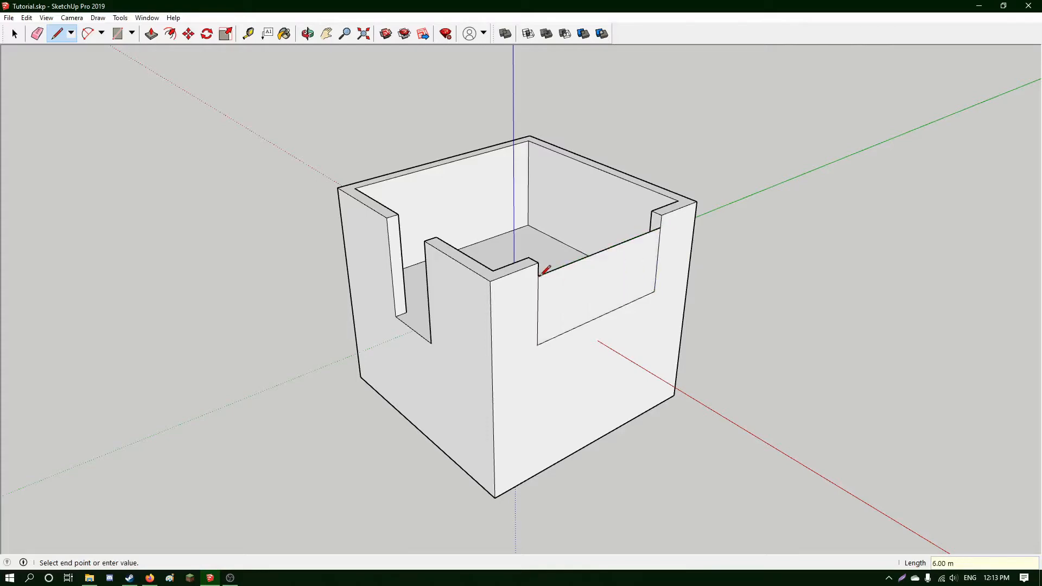
# Draw lines across the 0.5 m wall thickness and along the inner side to close the underside of the window's header.
pyautogui.moveTo(679, 241); pyautogui.dragTo(327, 293, button='middle')
pyautogui.scroll(5, 620, 252)
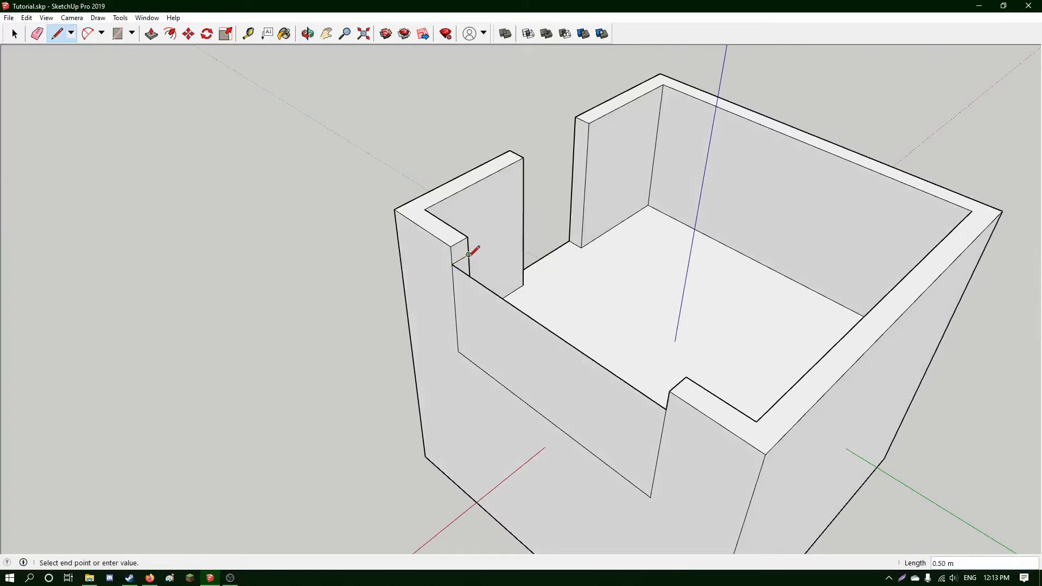
pyautogui.moveTo(472, 251); pyautogui.dragTo(781, 291, button='middle')
pyautogui.click(780, 286)
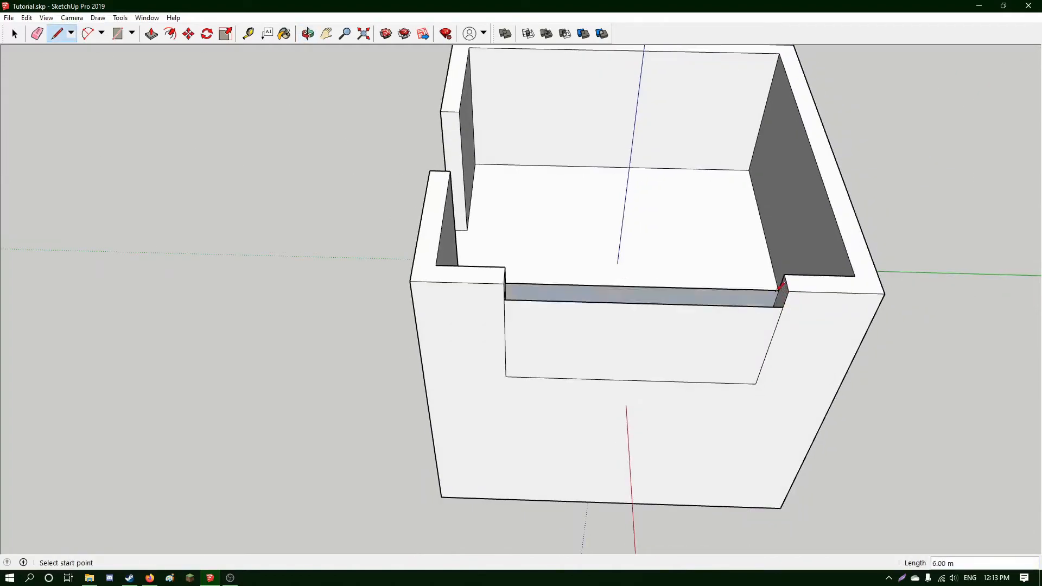
pyautogui.click(783, 306)
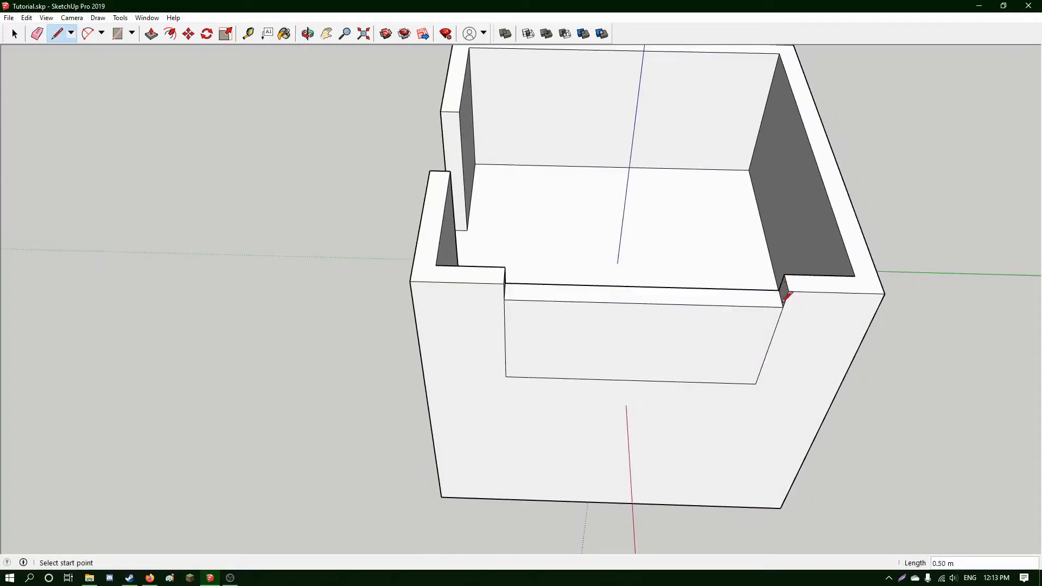
# Connect the wall-top corners on both sides of the window with lines to fill in the header above it.
pyautogui.click(505, 267)
pyautogui.click(504, 284)
pyautogui.click(789, 290)
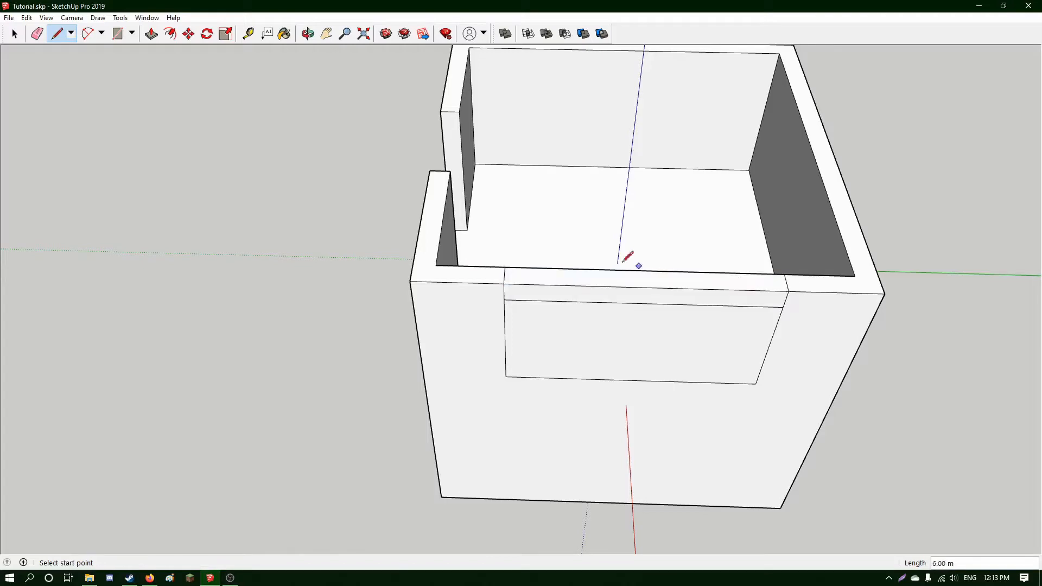
# Delete the faces filling the window opening on the outer and inner sides of the wall.
pyautogui.click(14, 34)
pyautogui.click(574, 334)
pyautogui.moveTo(689, 272); pyautogui.dragTo(421, 331, button='middle')
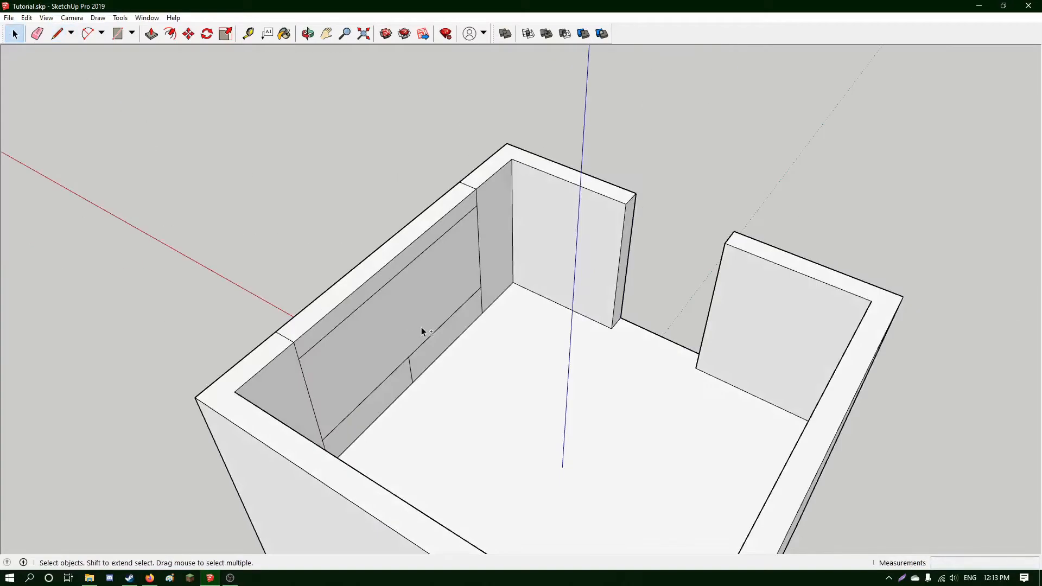
pyautogui.press('Delete')
# Erase the leftover construction lines around the window on the wall's inner, top and outer faces.
pyautogui.press('e')
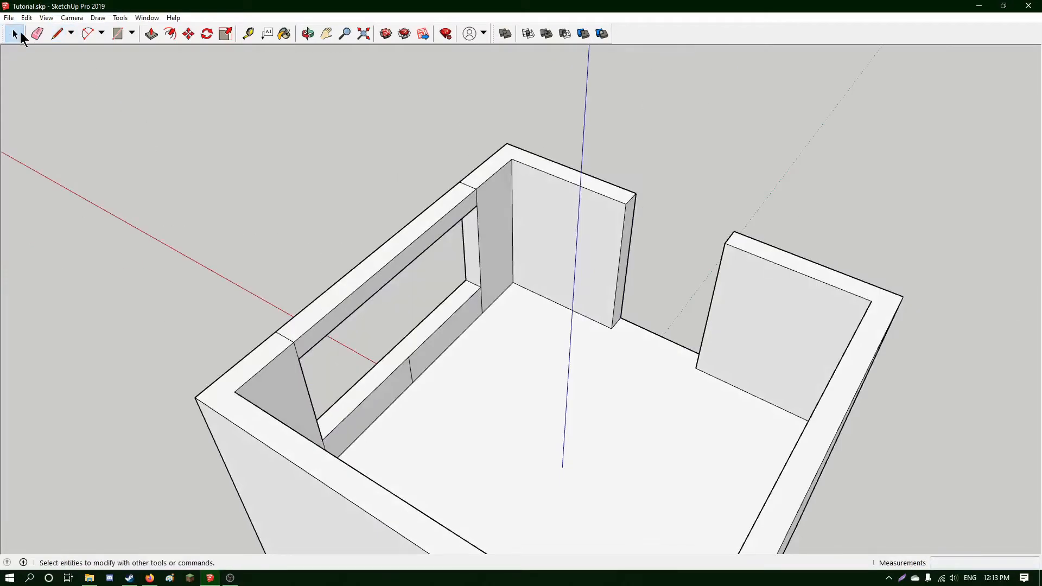
pyautogui.moveTo(474, 228); pyautogui.dragTo(313, 317, button='middle')
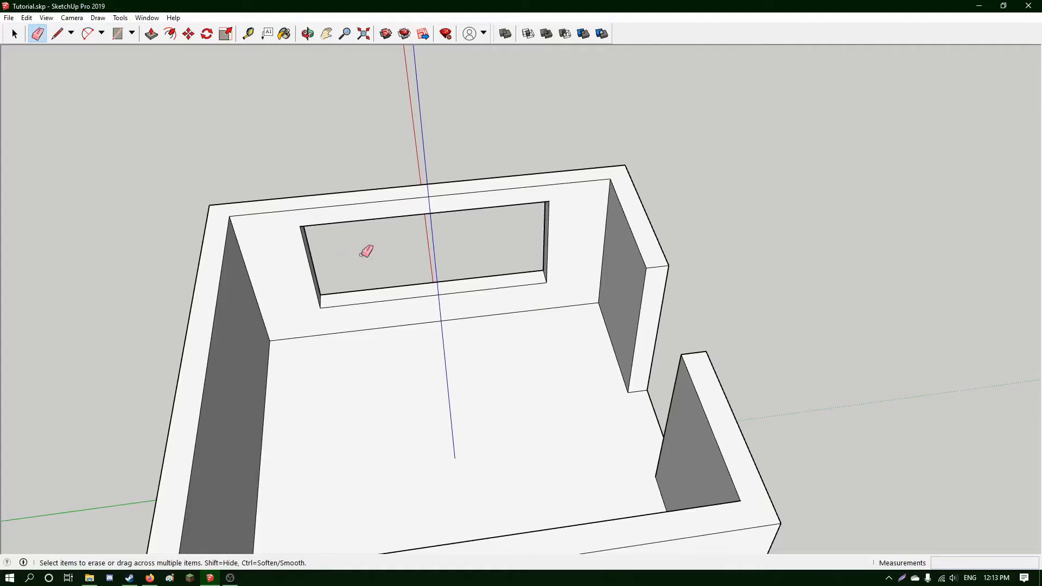
pyautogui.moveTo(367, 250)
pyautogui.mouseDown(button='middle')
pyautogui.moveTo(344, 318)
pyautogui.moveTo(412, 255)
pyautogui.mouseUp(button='middle')
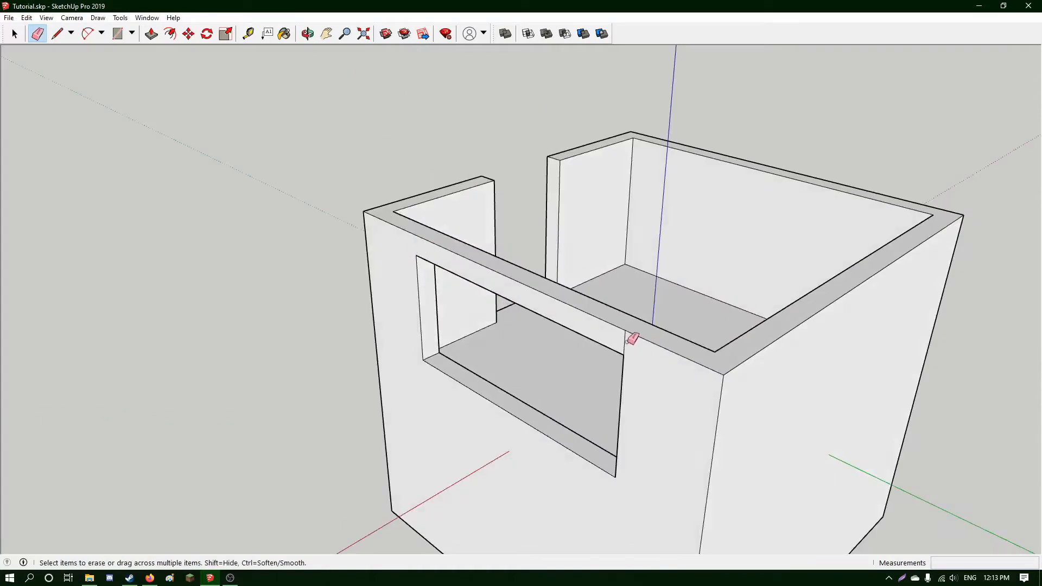
# Reverse the face on the underside of the window's header so its front side faces outward.
pyautogui.click(15, 34)
pyautogui.moveTo(128, 214)
pyautogui.mouseDown(button='middle')
pyautogui.moveTo(468, 298)
pyautogui.moveTo(466, 168)
pyautogui.moveTo(465, 221)
pyautogui.moveTo(535, 412)
pyautogui.moveTo(647, 491)
pyautogui.mouseUp(button='middle')
pyautogui.moveTo(690, 440); pyautogui.dragTo(399, 230, button='middle')
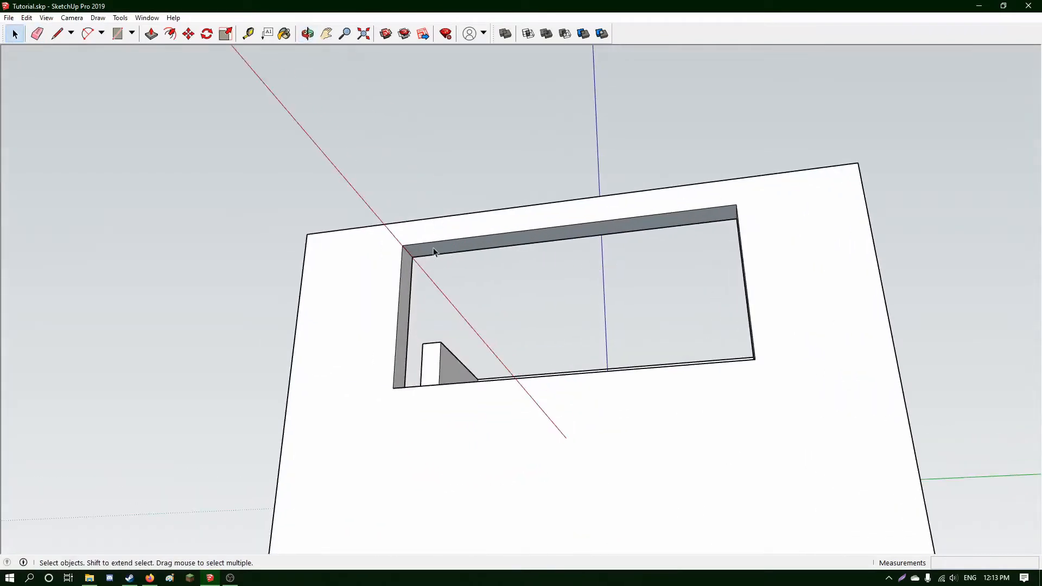
pyautogui.moveTo(465, 239); pyautogui.dragTo(398, 261, button='middle')
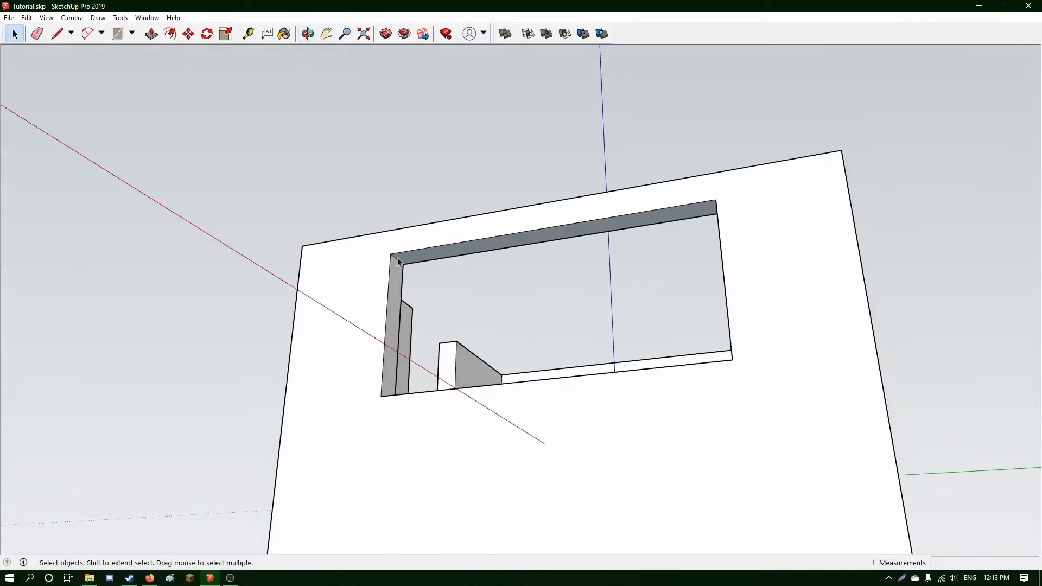
pyautogui.click(431, 255)
pyautogui.rightClick(440, 253)
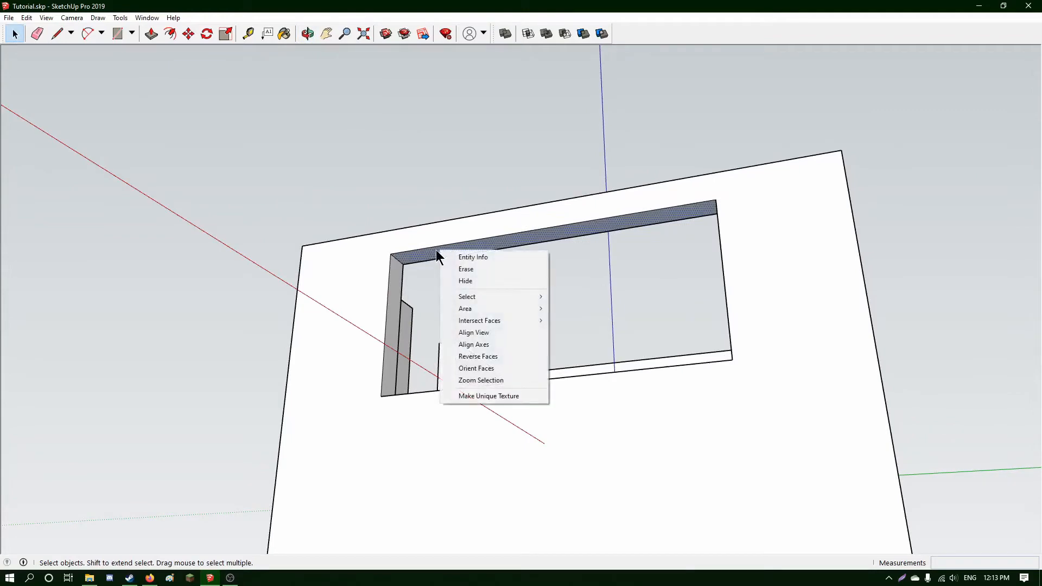
pyautogui.click(494, 354)
# Draw lines 2.75 m above the floor across the doorway on the wall's inner and outer sides to form the door header's underside.
pyautogui.moveTo(359, 203)
pyautogui.mouseDown(button='middle')
pyautogui.moveTo(783, 384)
pyautogui.moveTo(514, 284)
pyautogui.moveTo(770, 310)
pyautogui.moveTo(712, 304)
pyautogui.moveTo(577, 221)
pyautogui.moveTo(434, 249)
pyautogui.mouseUp(button='middle')
pyautogui.moveTo(206, 187)
pyautogui.mouseDown(button='middle')
pyautogui.moveTo(500, 295)
pyautogui.moveTo(490, 269)
pyautogui.moveTo(655, 304)
pyautogui.moveTo(671, 325)
pyautogui.moveTo(691, 328)
pyautogui.moveTo(619, 303)
pyautogui.moveTo(632, 267)
pyautogui.moveTo(570, 308)
pyautogui.moveTo(542, 309)
pyautogui.moveTo(846, 361)
pyautogui.mouseUp(button='middle')
pyautogui.scroll(3, 748, 321)
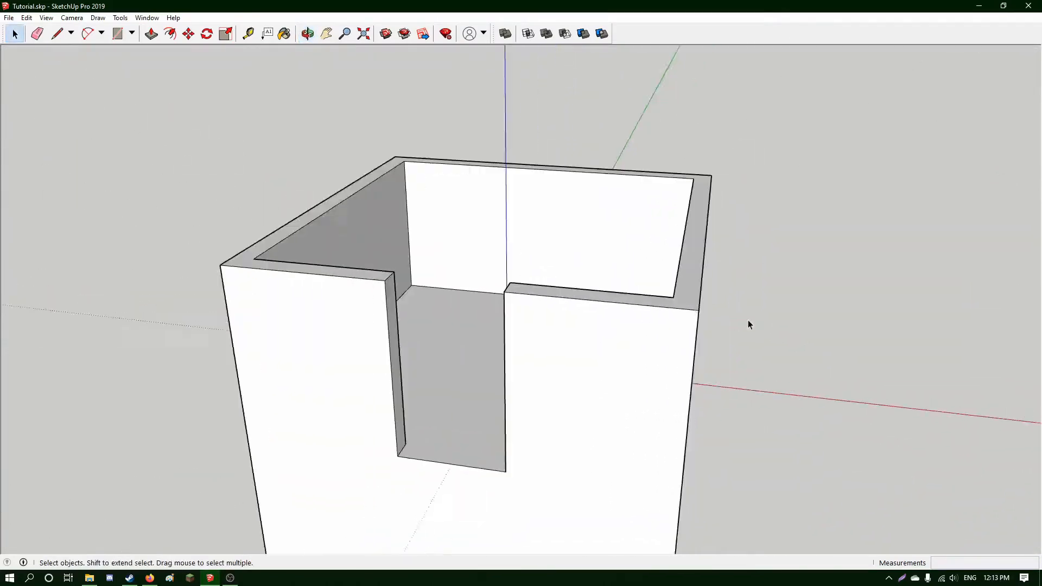
pyautogui.moveTo(748, 321); pyautogui.dragTo(409, 214, button='middle')
pyautogui.click(58, 34)
pyautogui.scroll(3, 716, 365)
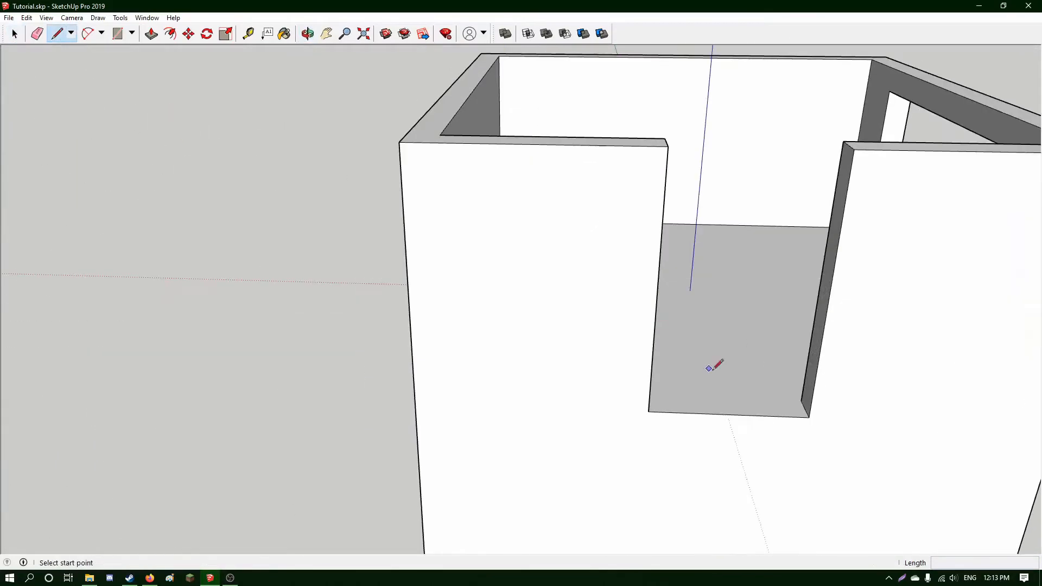
pyautogui.click(800, 400)
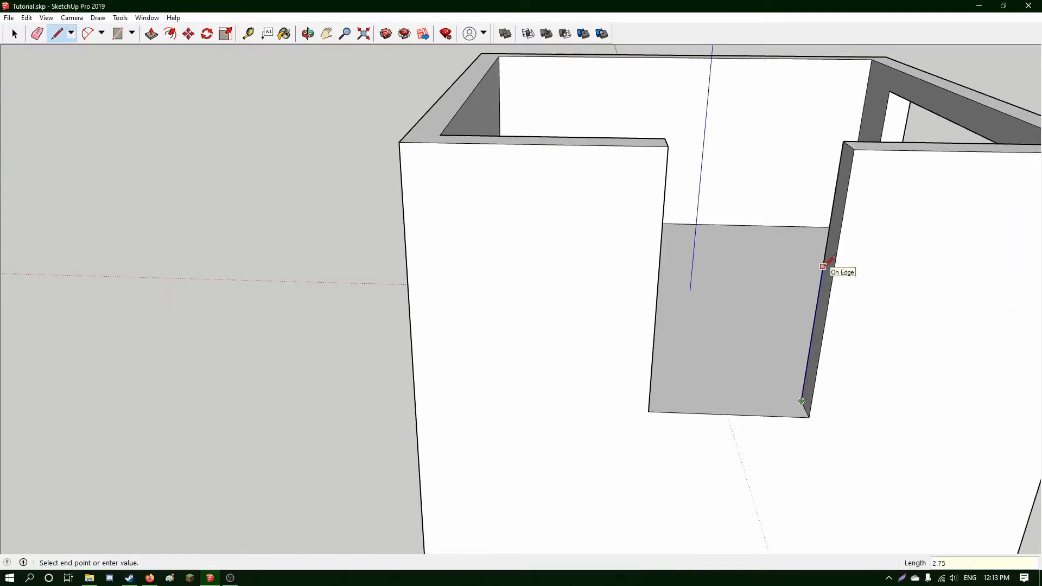
pyautogui.moveTo(827, 241); pyautogui.dragTo(559, 252, button='middle')
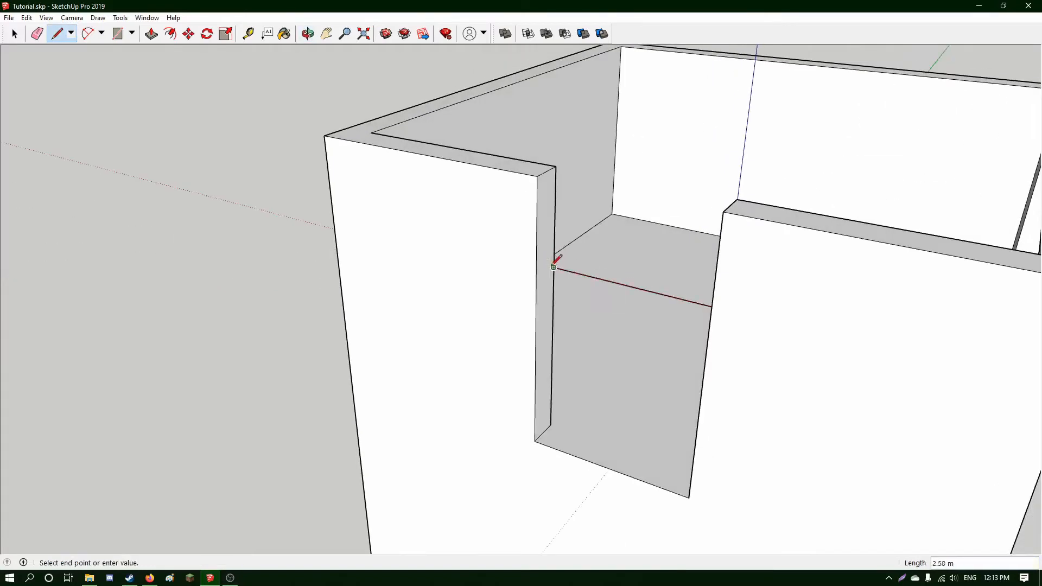
pyautogui.click(710, 324)
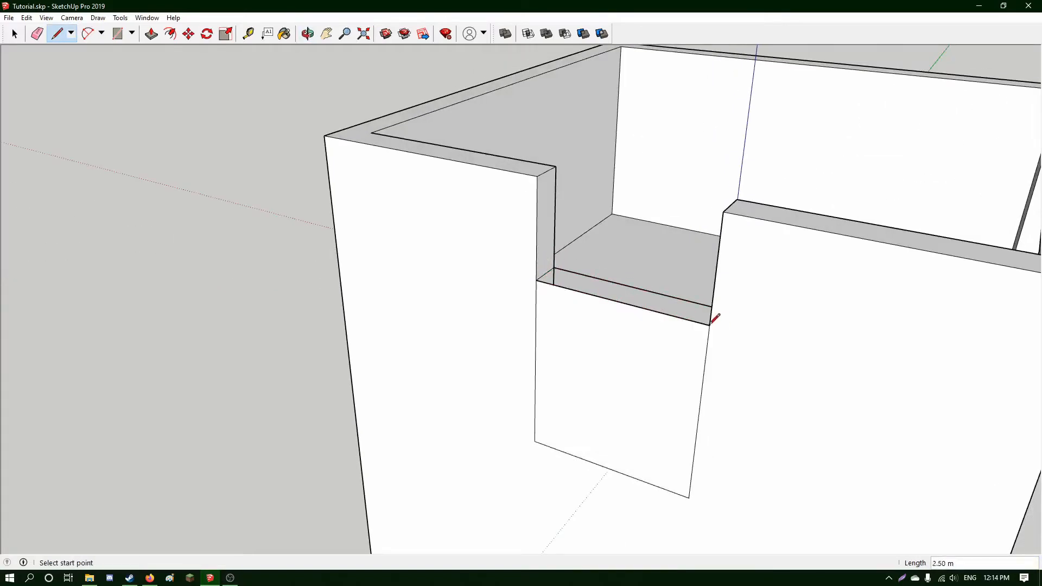
# Fill in the header above the door by connecting the wall-top corners with lines, and delete the stray face covering the building's top.
pyautogui.click(556, 166)
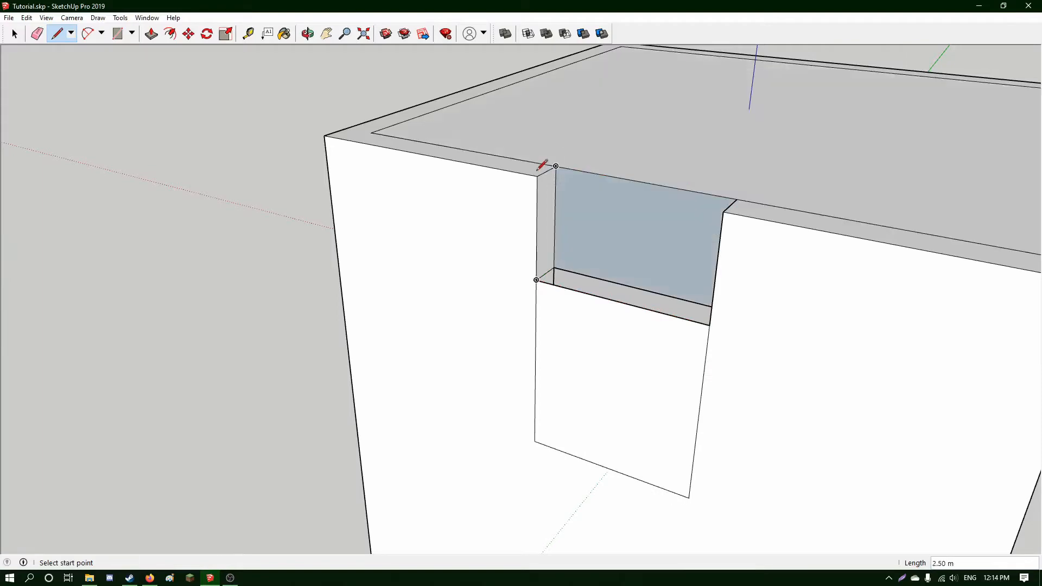
pyautogui.click(723, 211)
pyautogui.click(15, 33)
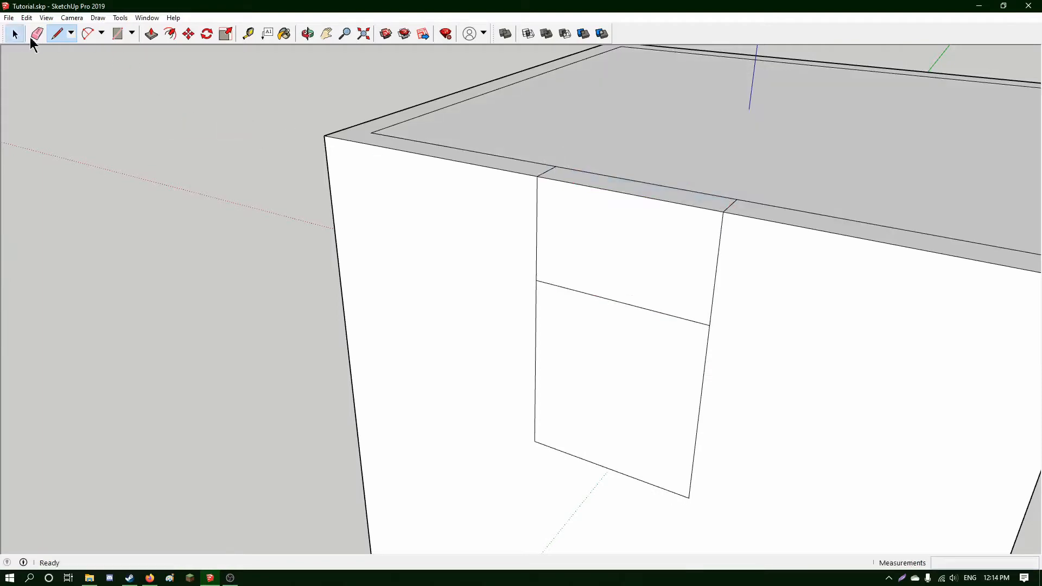
pyautogui.click(537, 113)
pyautogui.press('Delete')
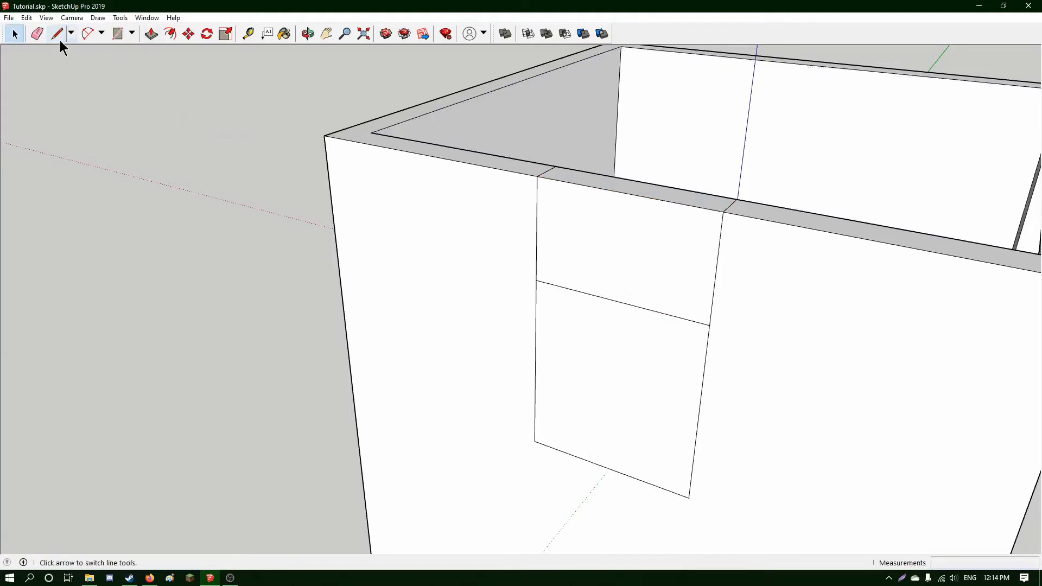
# Erase the leftover lines above the door on the wall's outer, top and inner faces, and delete the face filling the doorway.
pyautogui.click(37, 34)
pyautogui.moveTo(526, 207)
pyautogui.mouseDown()
pyautogui.moveTo(704, 235)
pyautogui.moveTo(726, 204)
pyautogui.mouseUp()
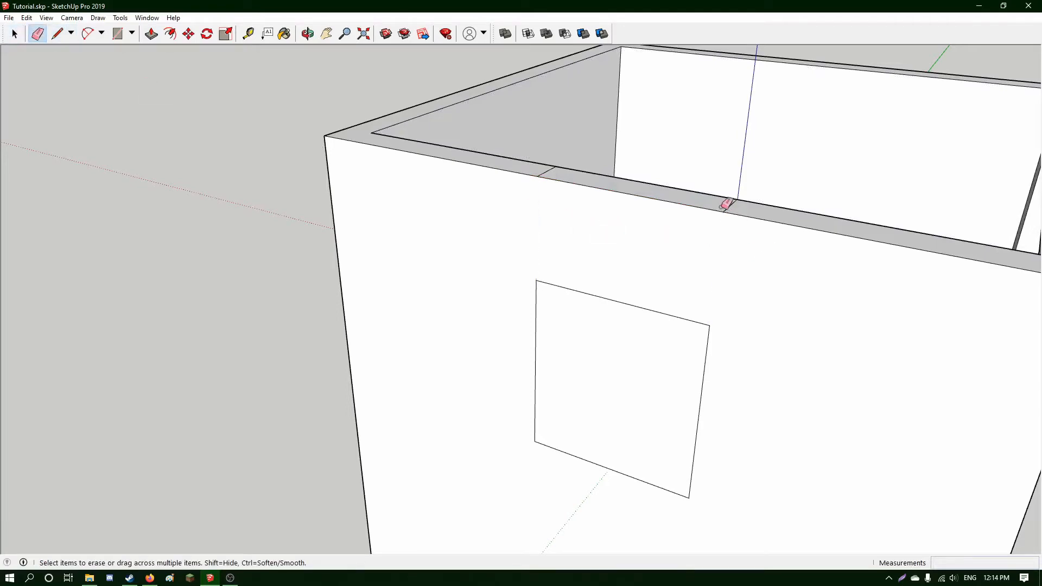
pyautogui.moveTo(735, 203)
pyautogui.mouseDown(button='middle')
pyautogui.moveTo(458, 207)
pyautogui.moveTo(333, 237)
pyautogui.mouseUp(button='middle')
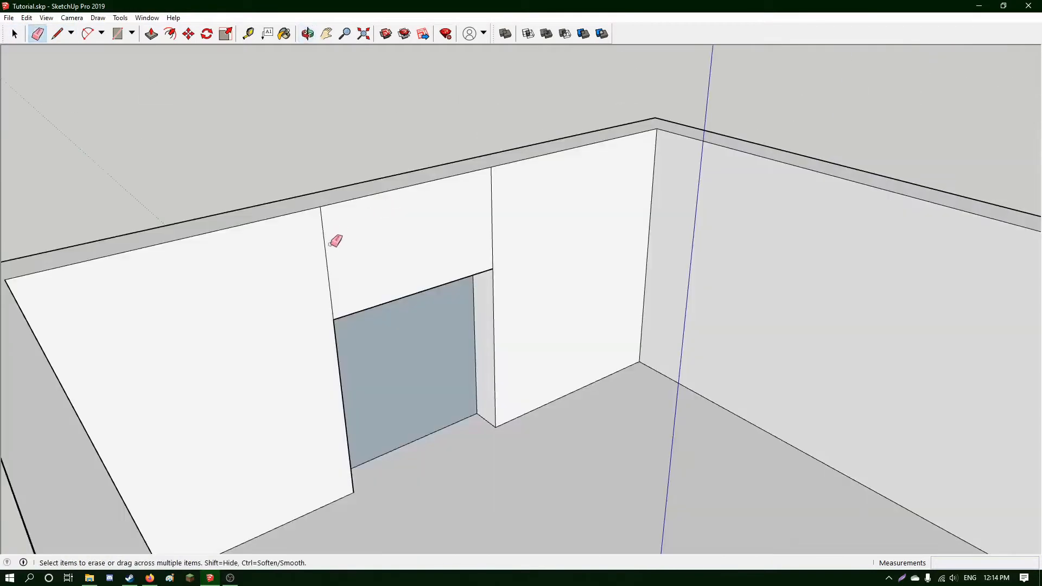
pyautogui.press('space')
pyautogui.click(428, 363)
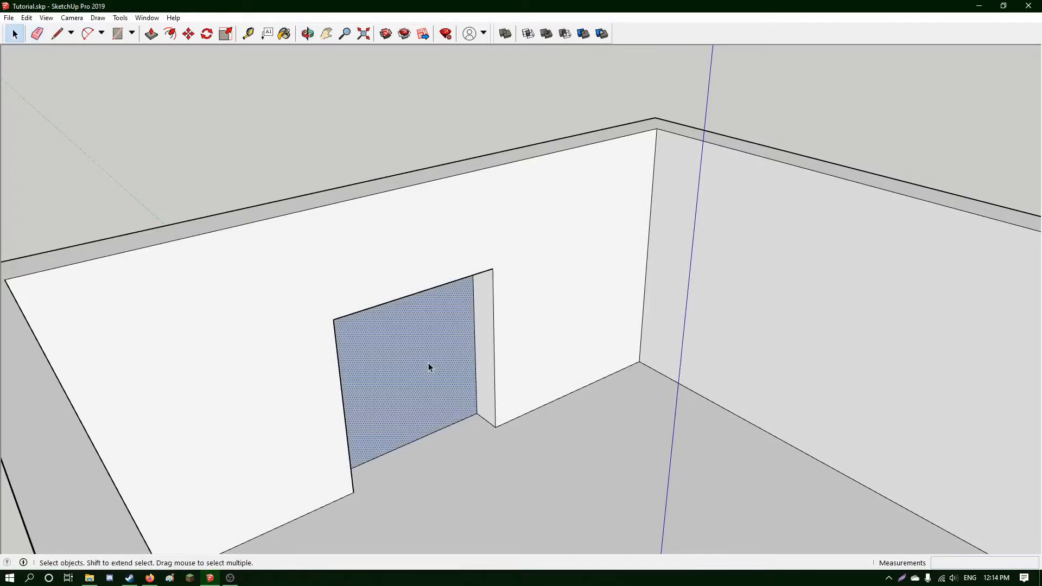
pyautogui.press('Delete')
# Draw the missing edge where the door header's underside meets the jamb, and turn both faces front side out.
pyautogui.moveTo(432, 362); pyautogui.dragTo(490, 290, button='middle')
pyautogui.click(55, 34)
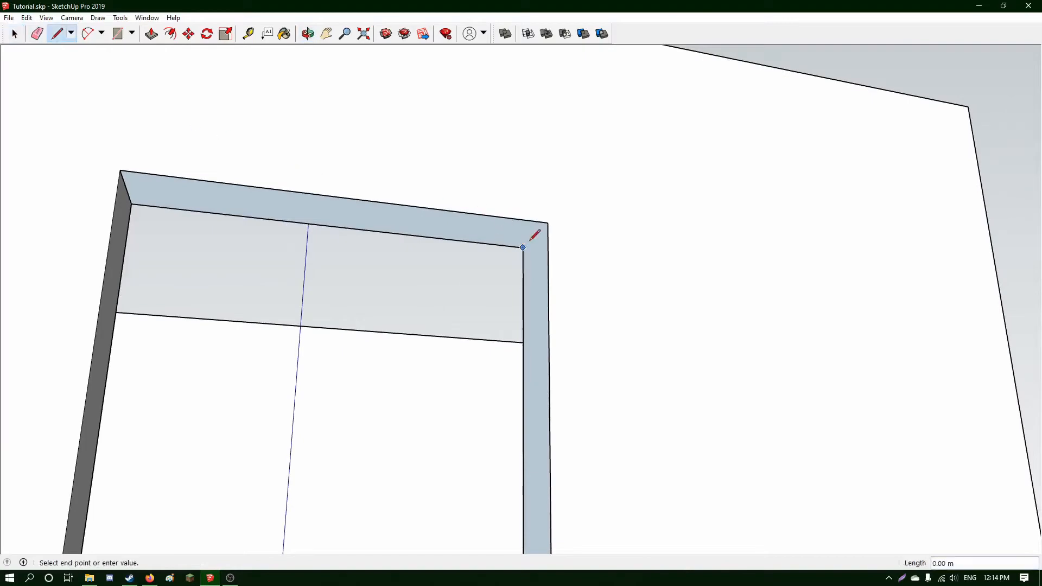
pyautogui.moveTo(535, 233)
pyautogui.mouseDown(button='middle')
pyautogui.moveTo(546, 221)
pyautogui.moveTo(521, 228)
pyautogui.mouseUp(button='middle')
pyautogui.moveTo(202, 156); pyautogui.dragTo(428, 170, button='middle')
pyautogui.press('e')
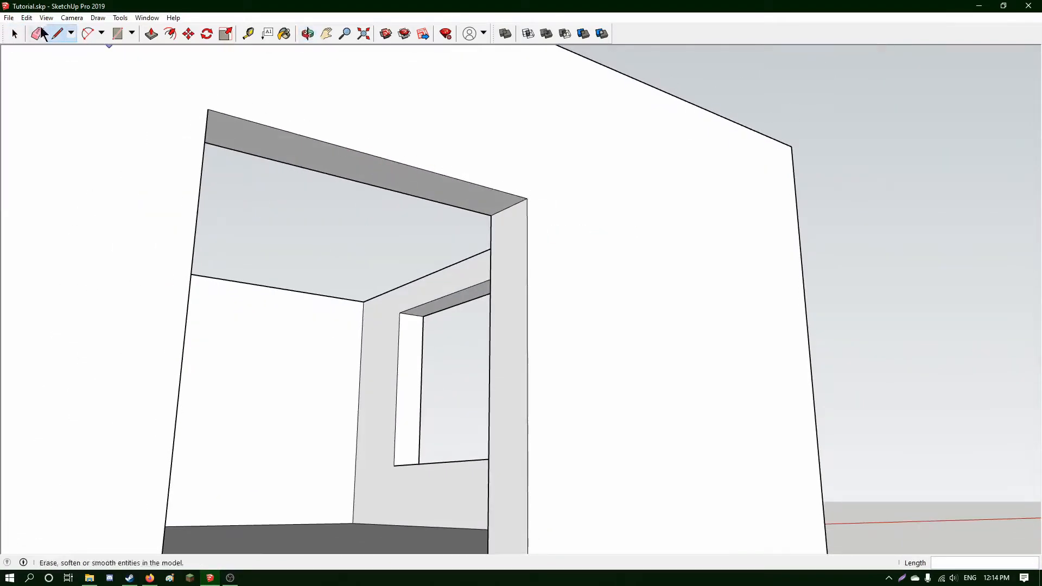
pyautogui.press('space')
# Close the building's top with a face by drawing a line between two inner wall-top corners.
pyautogui.moveTo(396, 152); pyautogui.dragTo(348, 231, button='middle')
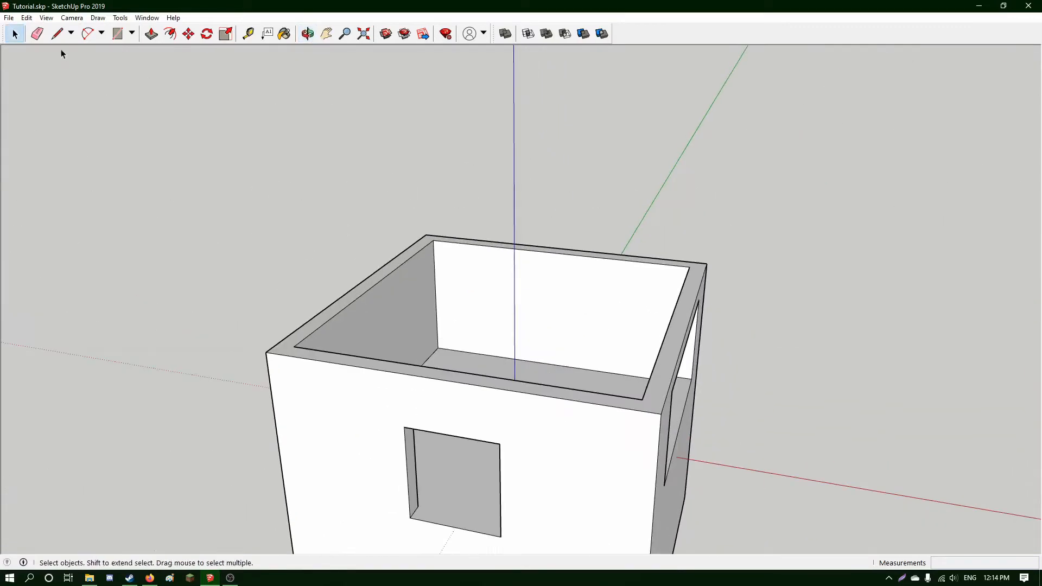
pyautogui.click(56, 33)
pyautogui.click(441, 237)
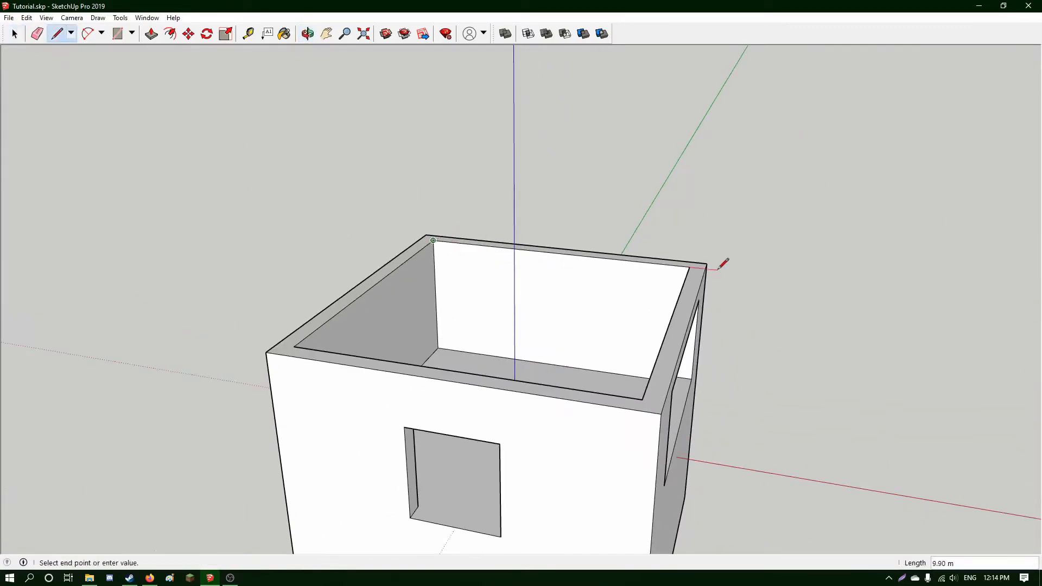
pyautogui.click(689, 267)
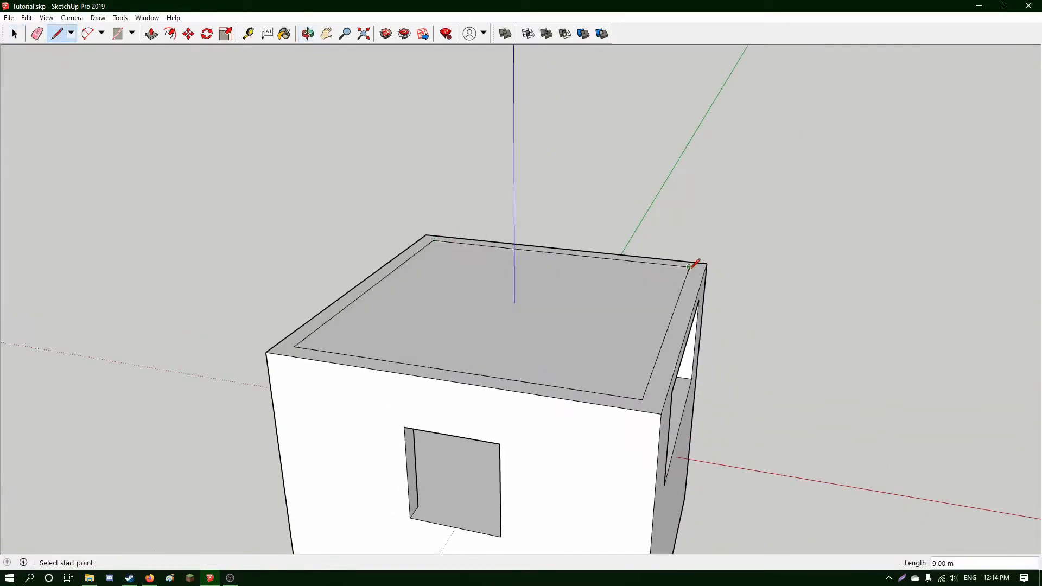
# Raise the wall tops 0.5 m with Push/Pull and draw a line between the raised inner corners to close the top with a face.
pyautogui.click(152, 35)
pyautogui.click(329, 311)
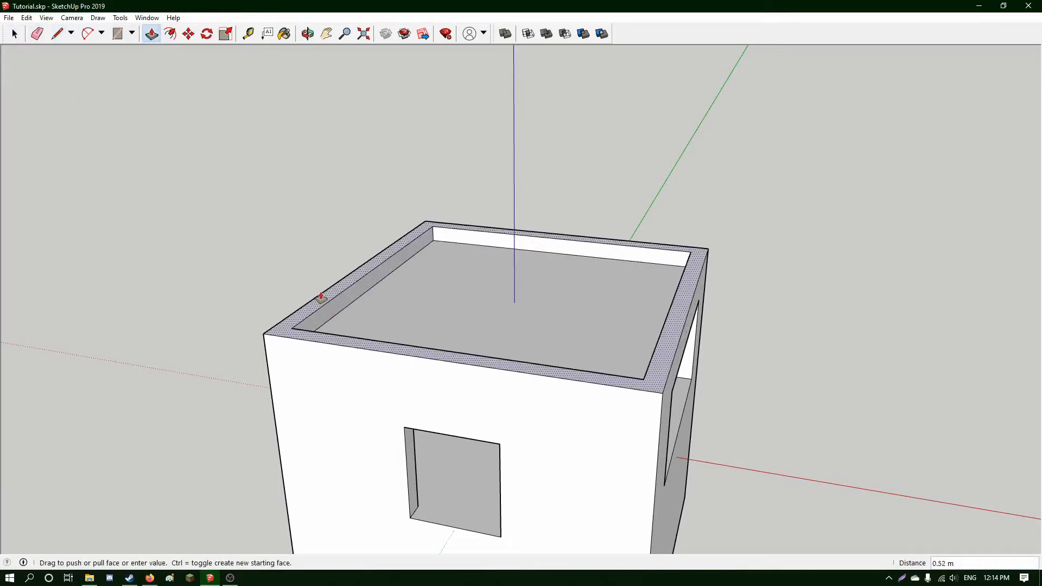
pyautogui.press('Return')
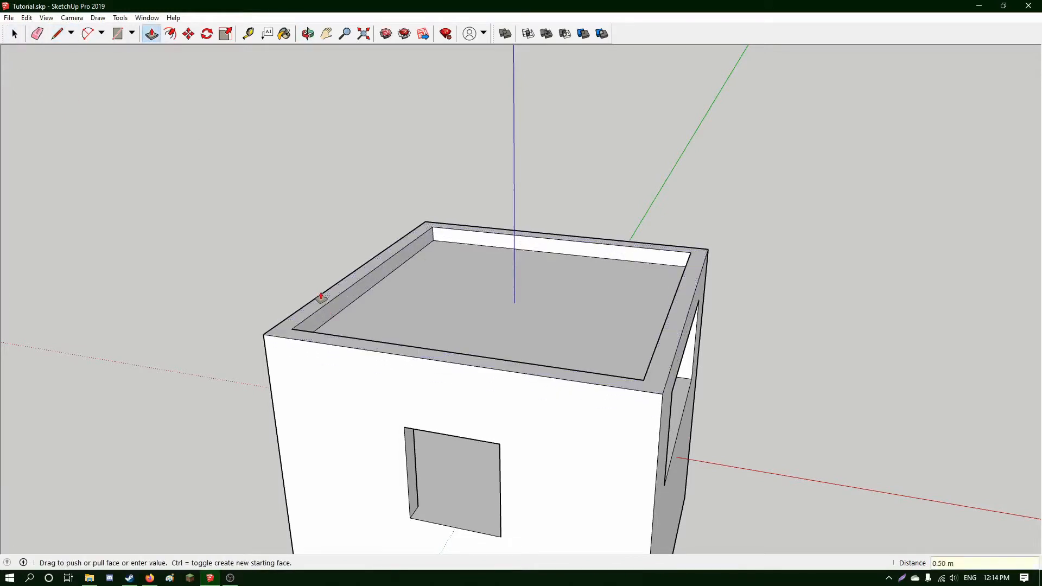
pyautogui.click(57, 34)
pyautogui.click(433, 226)
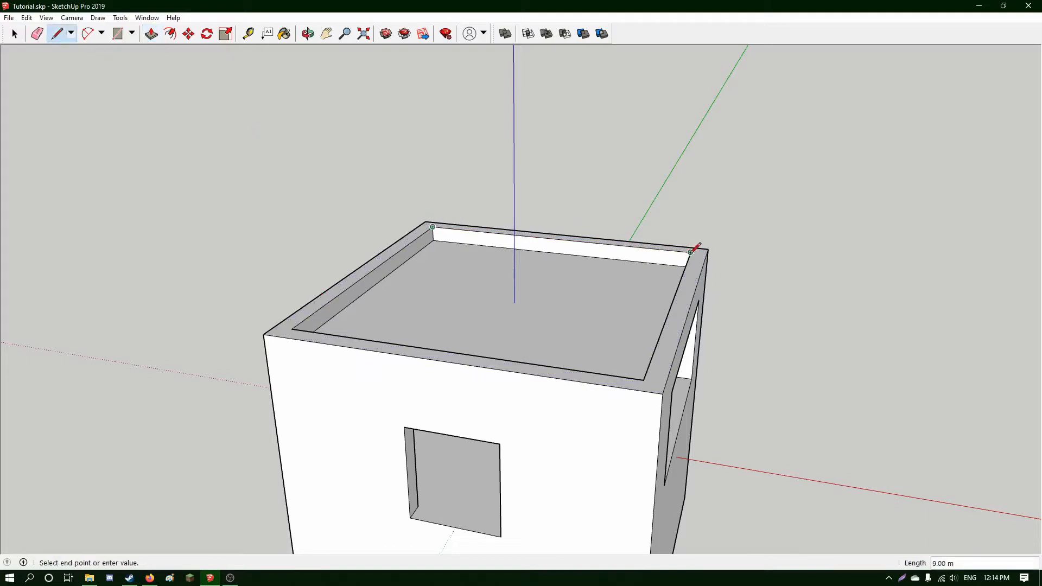
pyautogui.click(691, 252)
# Reverse the roof face from its underside through the doorway, and reverse it back from above the building.
pyautogui.click(14, 34)
pyautogui.moveTo(421, 252); pyautogui.dragTo(484, 323, button='middle')
pyautogui.rightClick(482, 325)
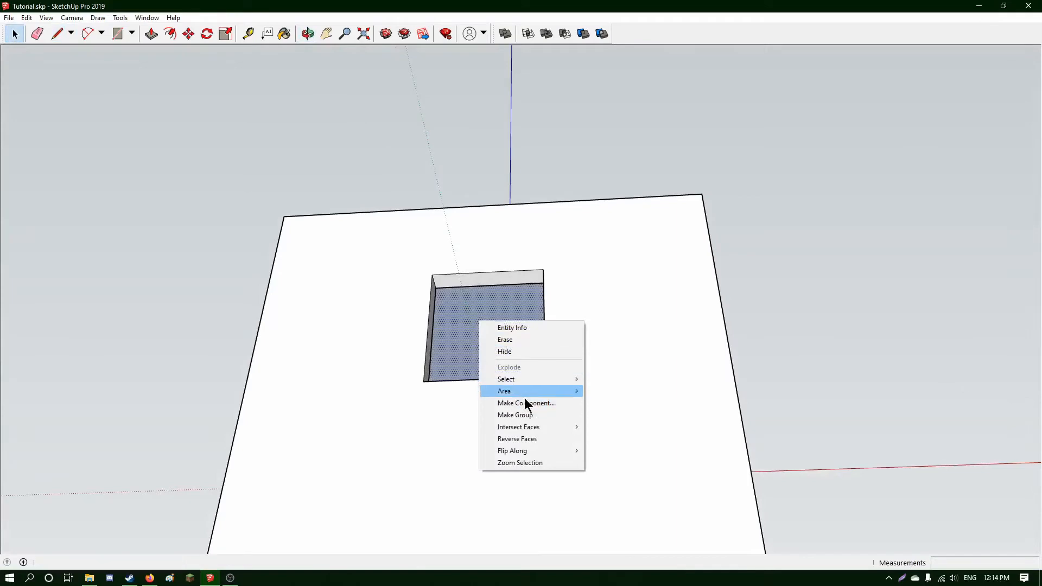
pyautogui.click(529, 438)
pyautogui.moveTo(403, 224); pyautogui.dragTo(617, 306, button='middle')
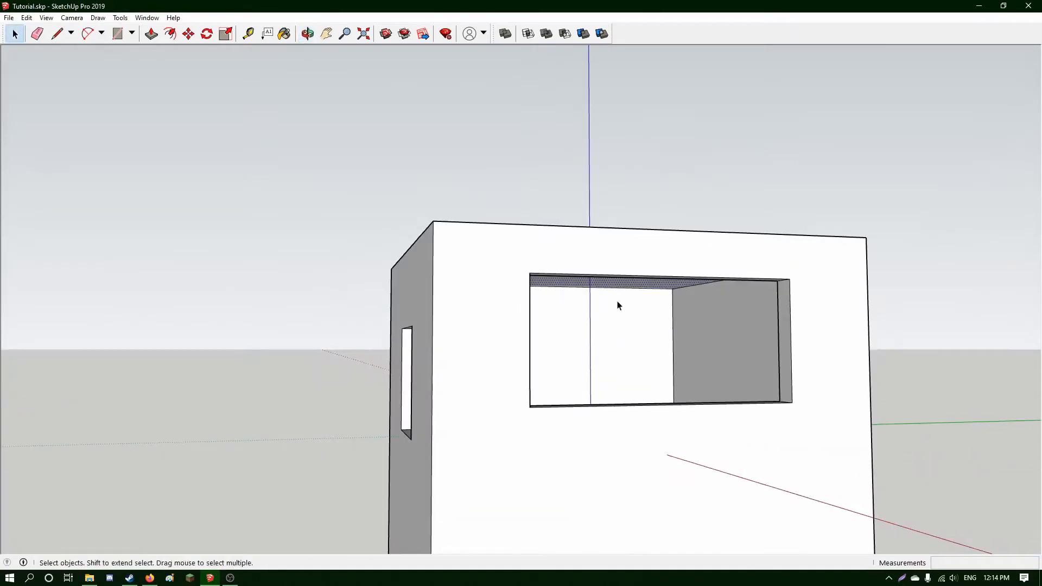
pyautogui.moveTo(632, 267); pyautogui.dragTo(483, 300, button='middle')
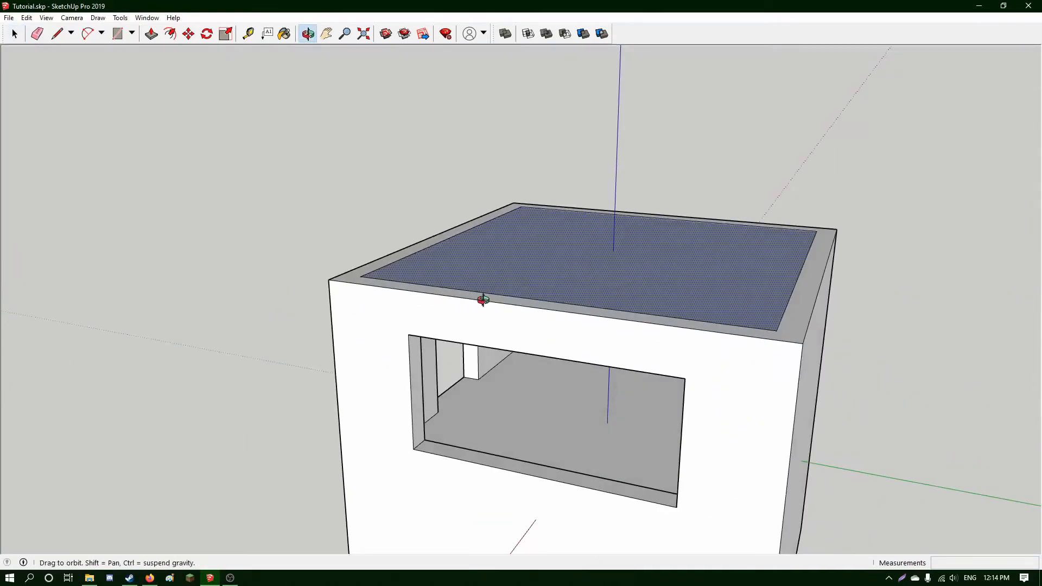
pyautogui.rightClick(491, 272)
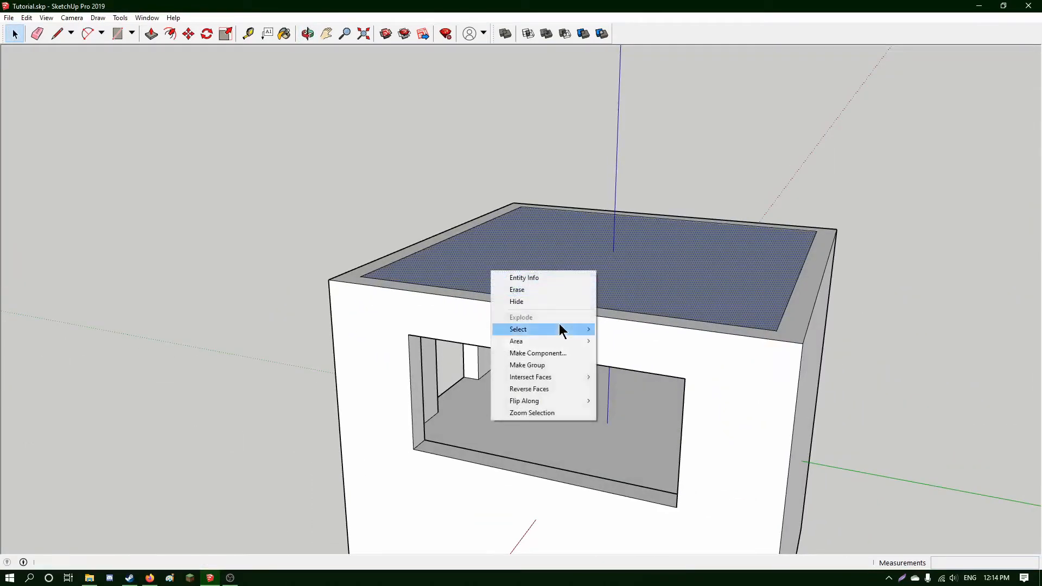
pyautogui.click(548, 385)
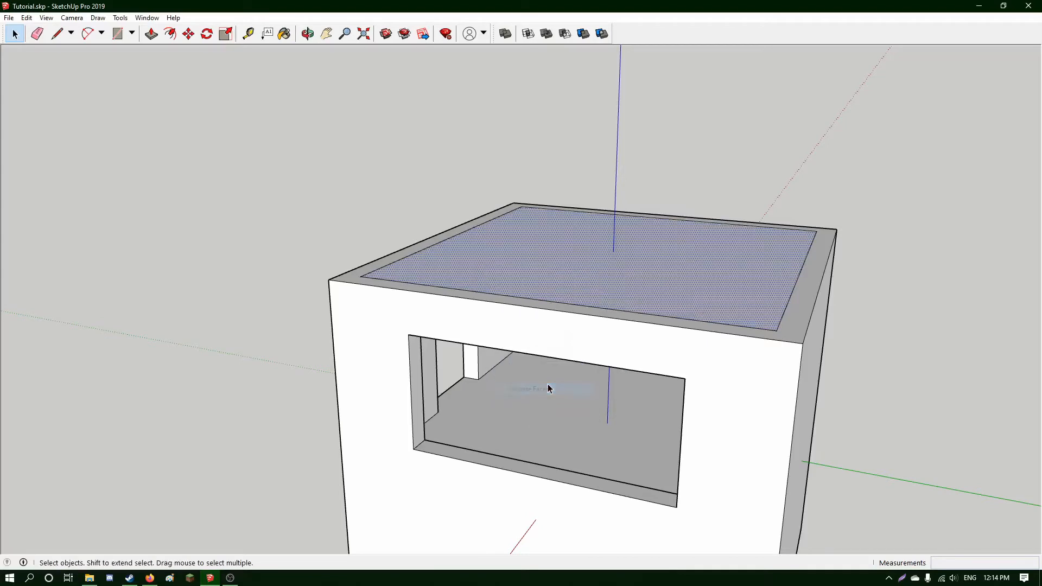
pyautogui.click(230, 220)
# Try to outline a ceiling 0.5 m below the roof face with lines along the inner walls.
pyautogui.click(57, 33)
pyautogui.scroll(6, 533, 189)
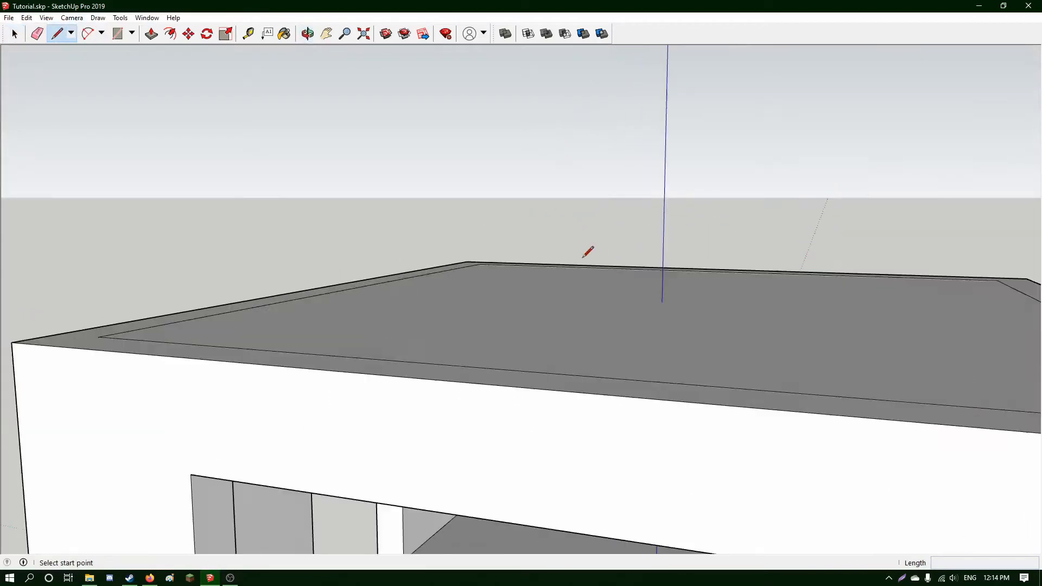
pyautogui.click(475, 343)
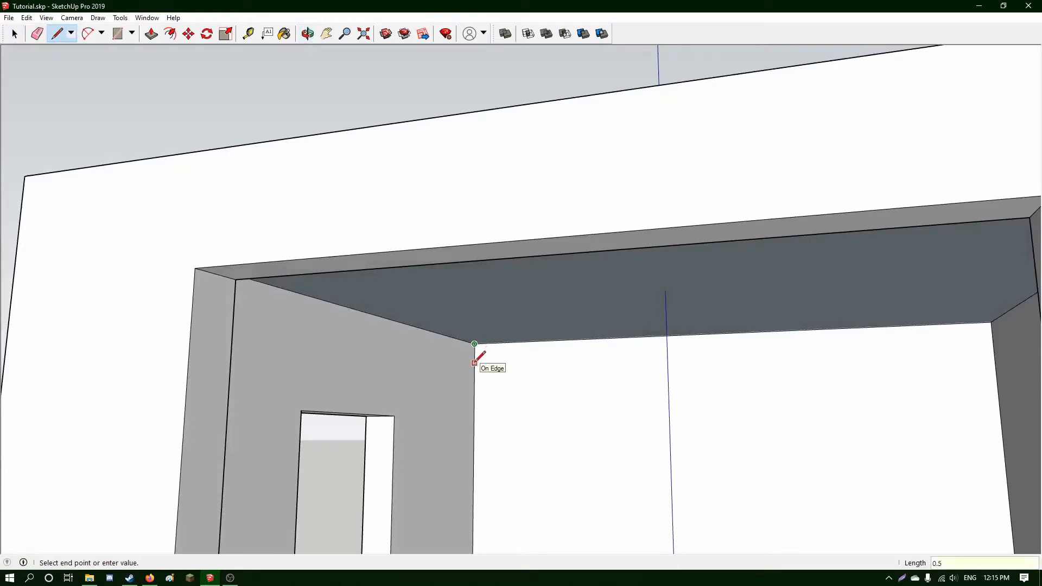
pyautogui.click(474, 369)
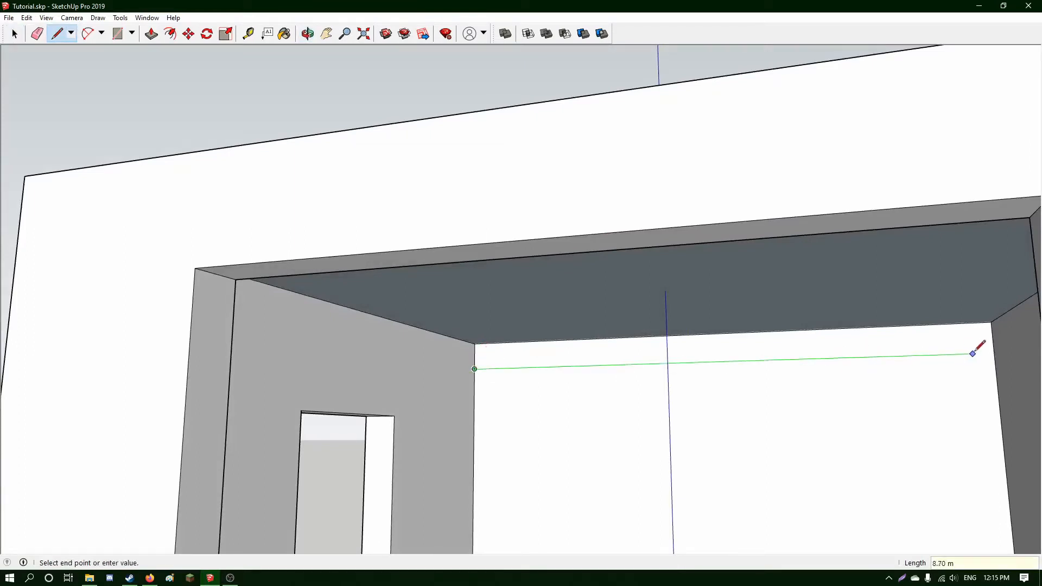
pyautogui.click(993, 354)
pyautogui.moveTo(796, 362)
pyautogui.mouseDown(button='middle')
pyautogui.moveTo(881, 367)
pyautogui.moveTo(793, 361)
pyautogui.moveTo(726, 400)
pyautogui.moveTo(854, 370)
pyautogui.moveTo(749, 384)
pyautogui.mouseUp(button='middle')
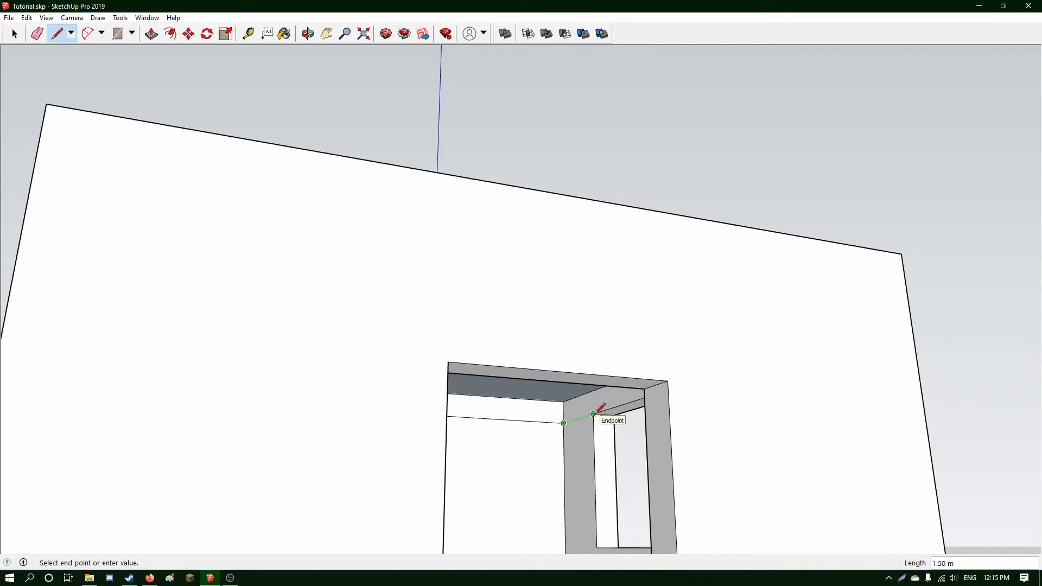
# Undo the ceiling outline, the upper roof face and the raising of the wall tops.
pyautogui.hotkey('ctrl', 'z')
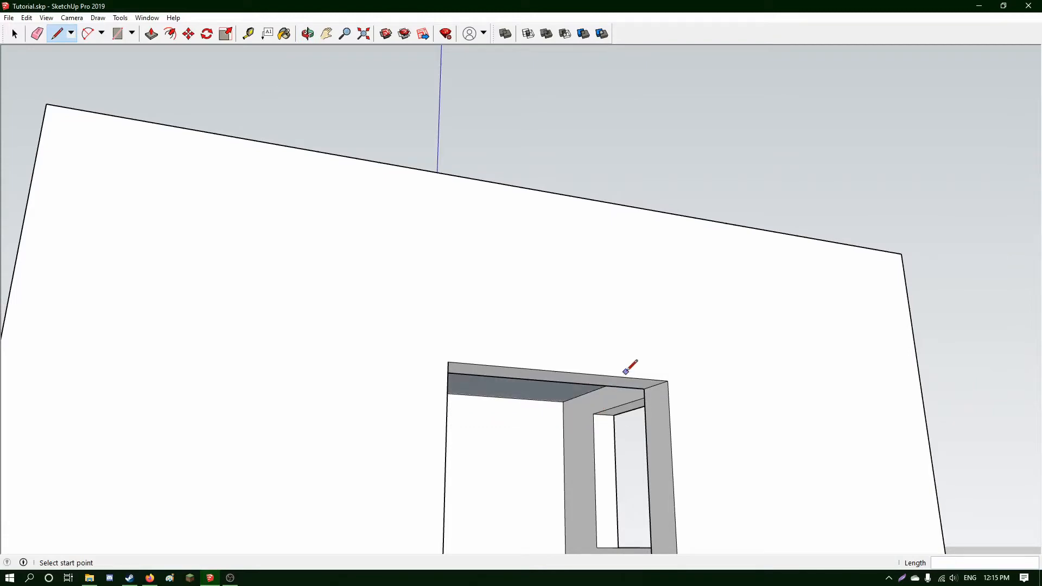
pyautogui.moveTo(626, 372); pyautogui.dragTo(394, 457, button='middle')
pyautogui.scroll(-1, 532, 386)
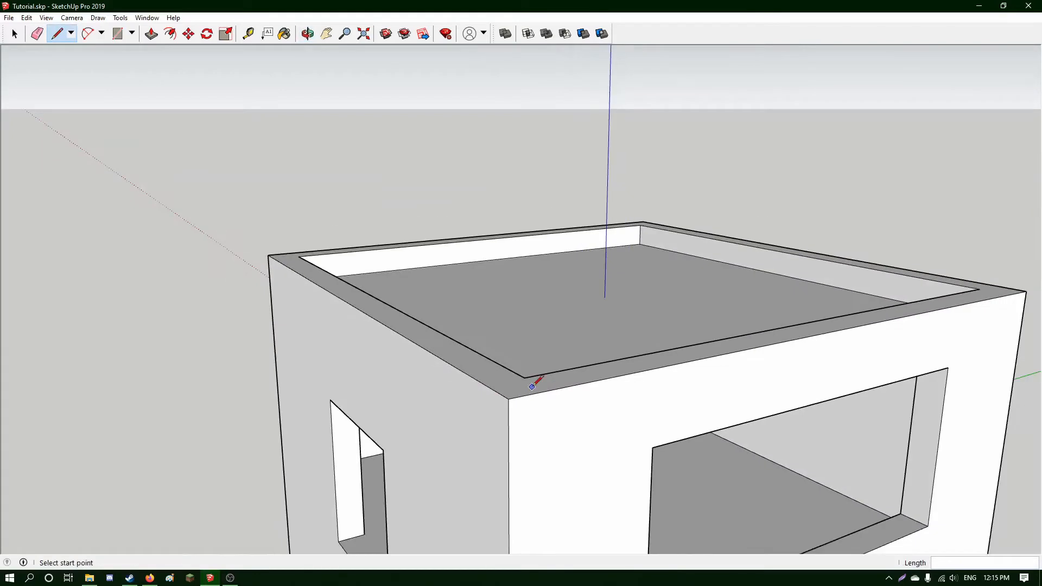
pyautogui.hotkey('ctrl', 'z')
# Pull the roof face inside the wall-top border up 0.5 m.
pyautogui.click(151, 34)
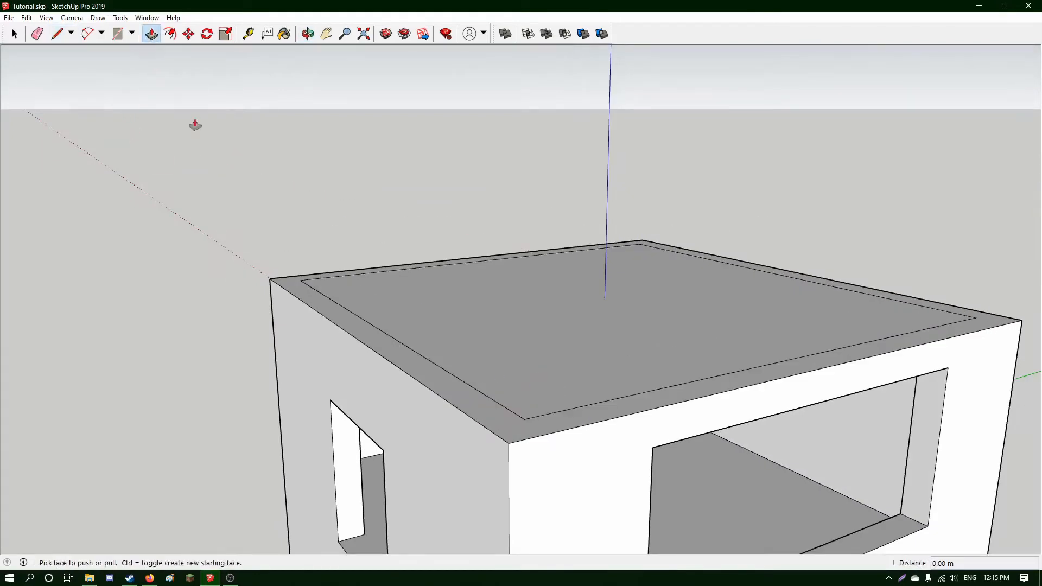
pyautogui.moveTo(196, 121); pyautogui.dragTo(349, 272, button='middle')
pyautogui.click(423, 311)
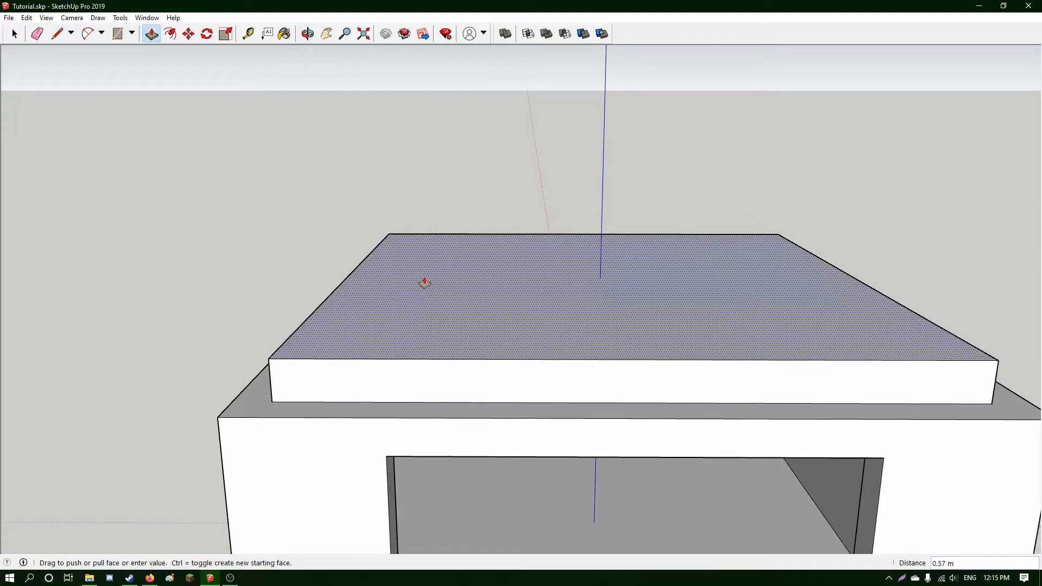
pyautogui.click(425, 282)
# Close the recess under the raised roof with a ceiling face by drawing a line between two inner wall-top corners.
pyautogui.moveTo(400, 268); pyautogui.dragTo(344, 339, button='middle')
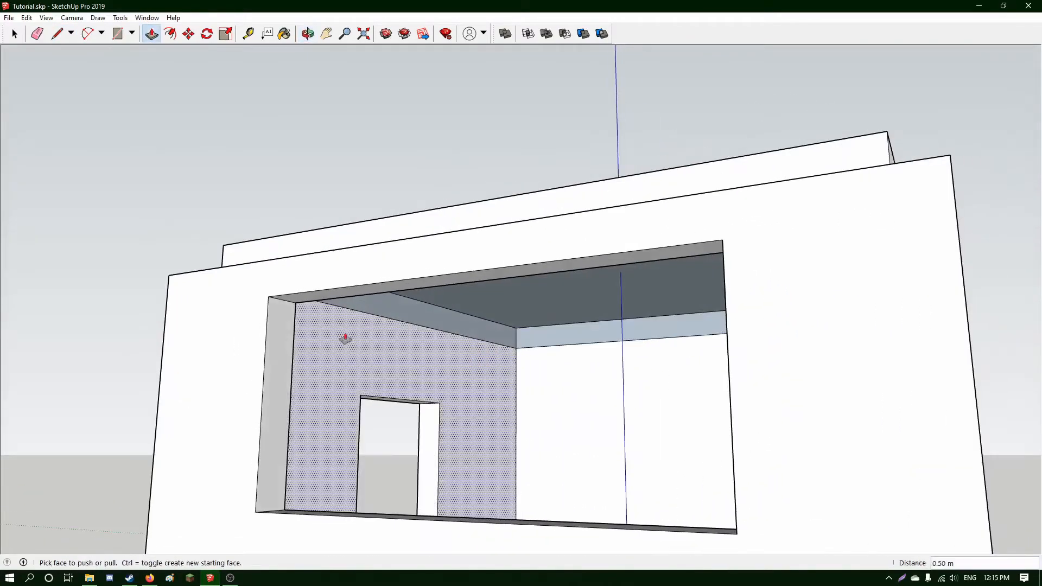
pyautogui.click(57, 35)
pyautogui.click(516, 347)
pyautogui.moveTo(516, 347); pyautogui.dragTo(686, 356, button='middle')
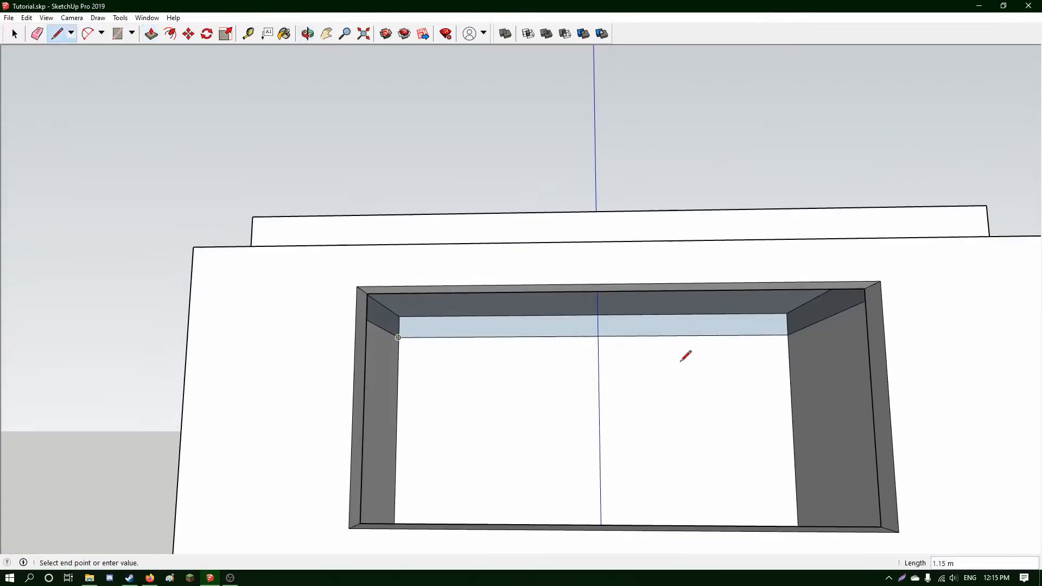
pyautogui.click(787, 335)
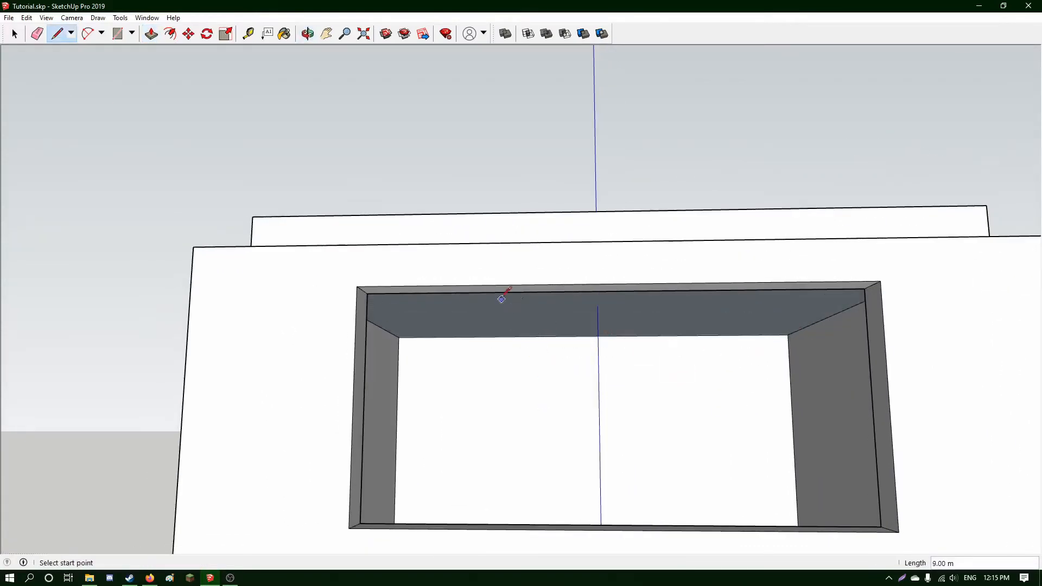
# Reverse the ceiling face seen through the large window opening.
pyautogui.moveTo(503, 297); pyautogui.dragTo(208, 218, button='middle')
pyautogui.click(14, 35)
pyautogui.moveTo(380, 399); pyautogui.dragTo(473, 309, button='middle')
pyautogui.click(476, 307)
pyautogui.rightClick(477, 307)
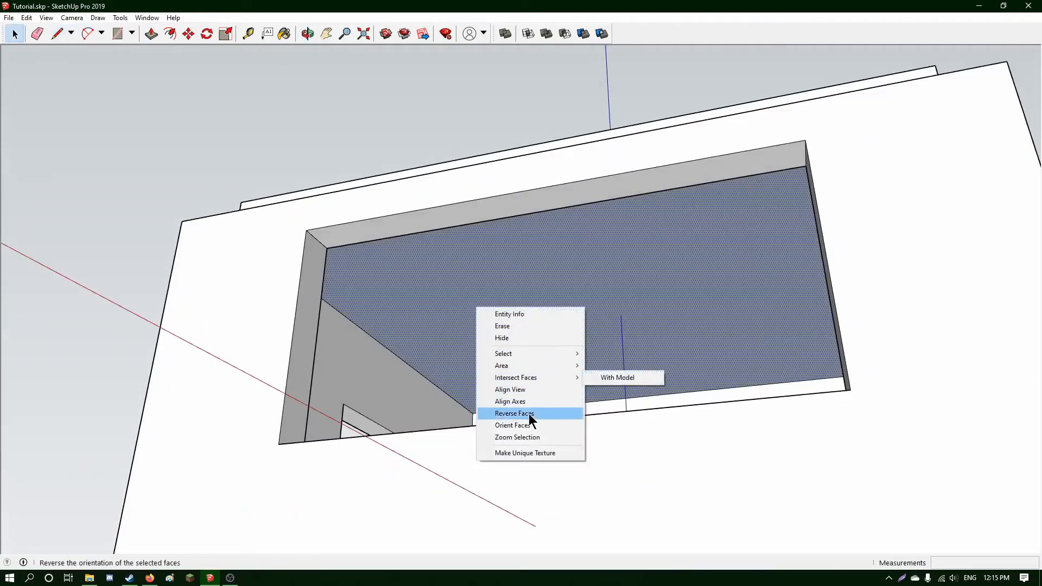
pyautogui.click(530, 414)
pyautogui.moveTo(530, 414); pyautogui.dragTo(496, 477, button='middle')
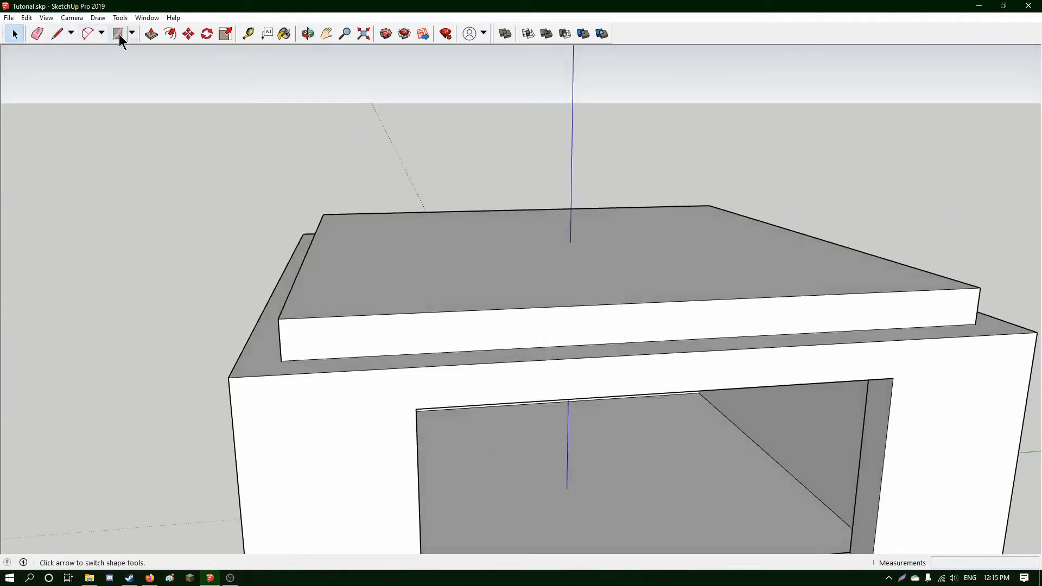
# Pull the wall-top border up 0.5 m with Push/Pull, level with the top of the raised roof.
pyautogui.click(151, 33)
pyautogui.click(267, 352)
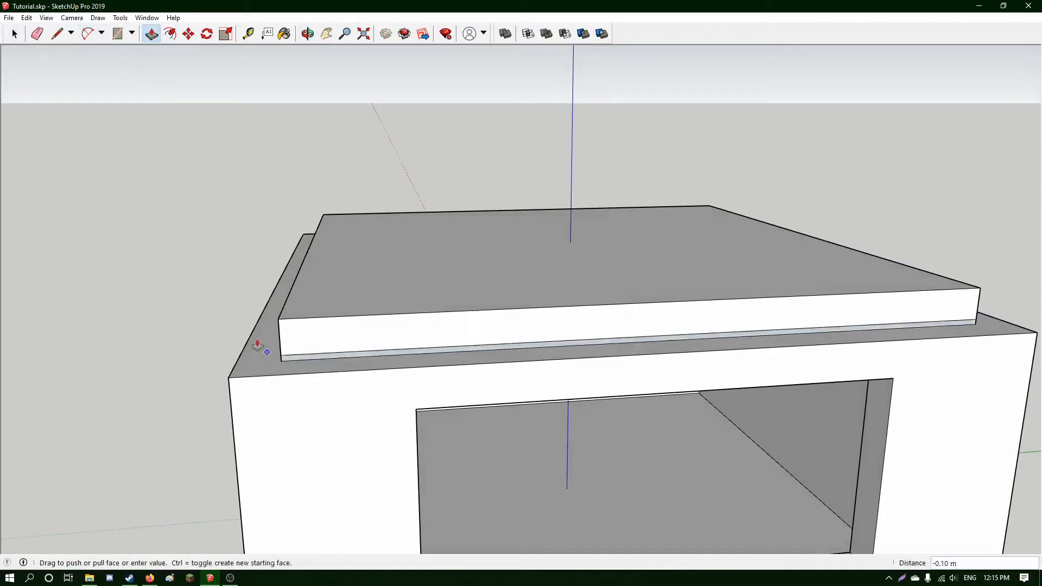
pyautogui.click(272, 328)
pyautogui.click(249, 363)
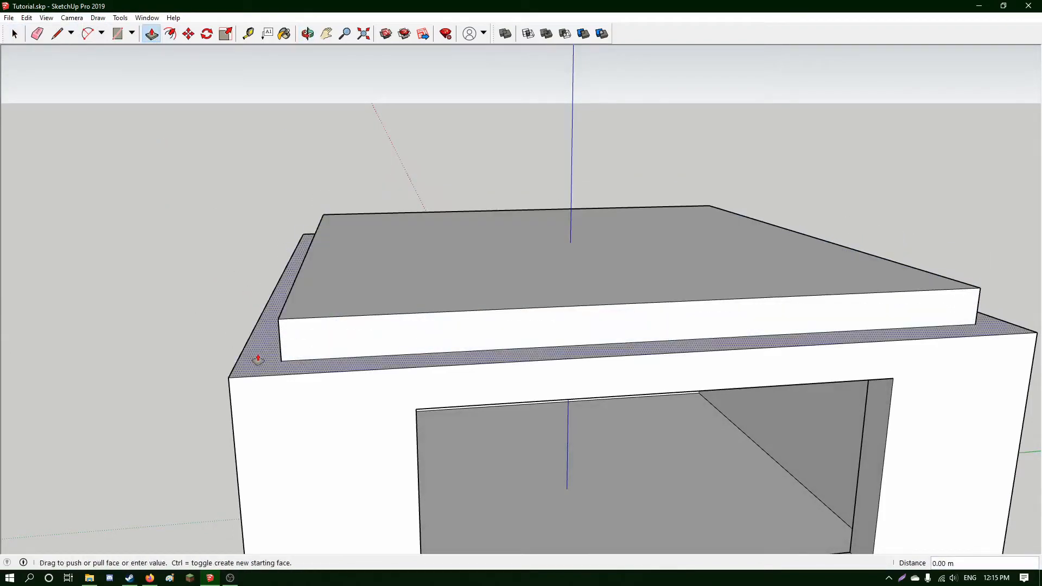
pyautogui.click(278, 319)
pyautogui.moveTo(524, 375); pyautogui.dragTo(415, 271, button='middle')
pyautogui.moveTo(447, 314); pyautogui.dragTo(326, 288, button='middle')
pyautogui.scroll(-3, 363, 313)
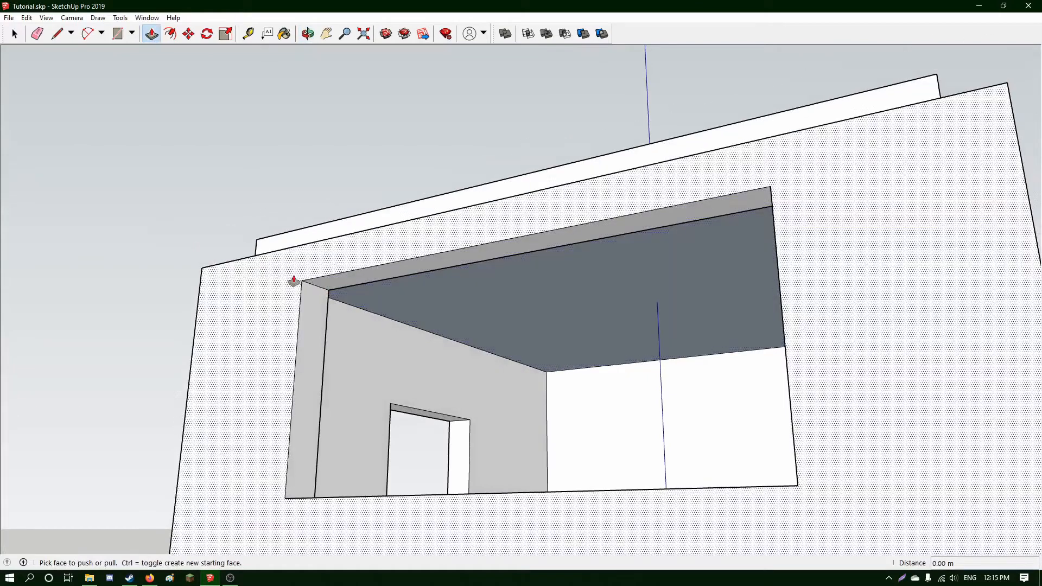
pyautogui.moveTo(272, 263); pyautogui.dragTo(295, 369, button='middle')
pyautogui.click(226, 297)
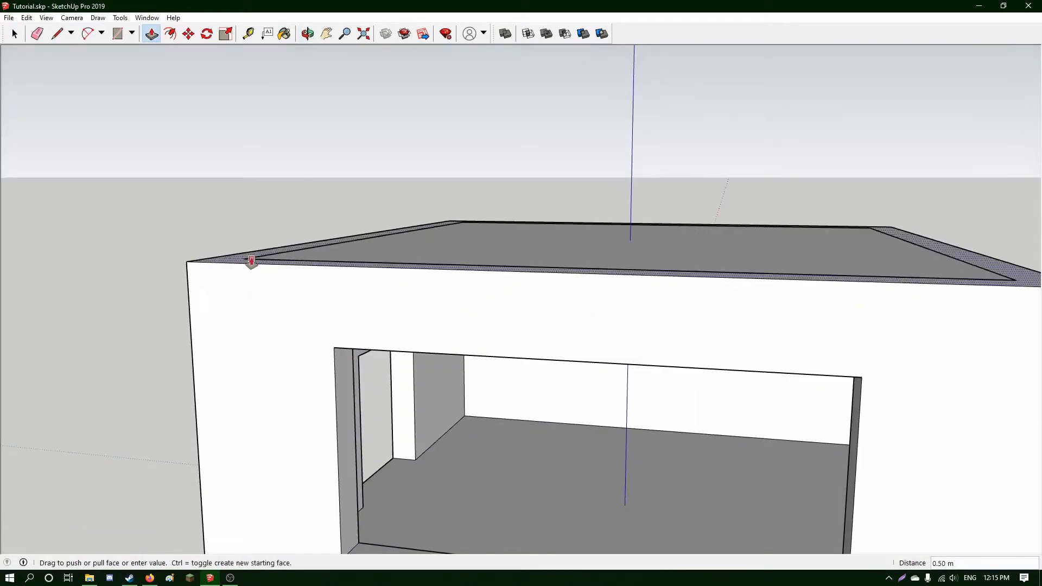
pyautogui.click(249, 260)
# Flip the orientation of the ceiling face inside the room with Reverse Faces.
pyautogui.click(22, 34)
pyautogui.moveTo(395, 396); pyautogui.dragTo(451, 261, button='middle')
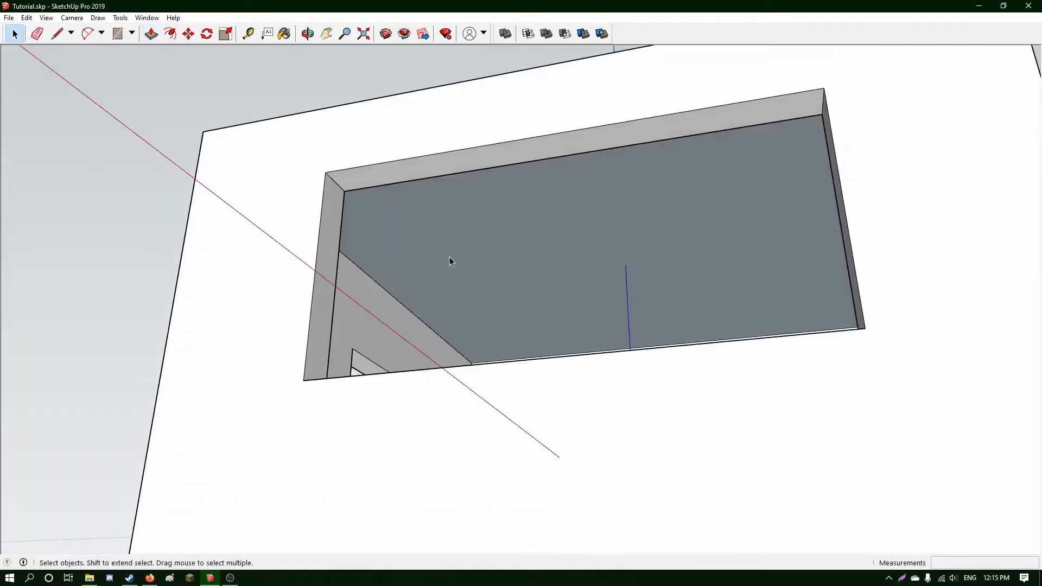
pyautogui.rightClick(464, 252)
pyautogui.click(513, 347)
pyautogui.moveTo(513, 357); pyautogui.dragTo(421, 298, button='middle')
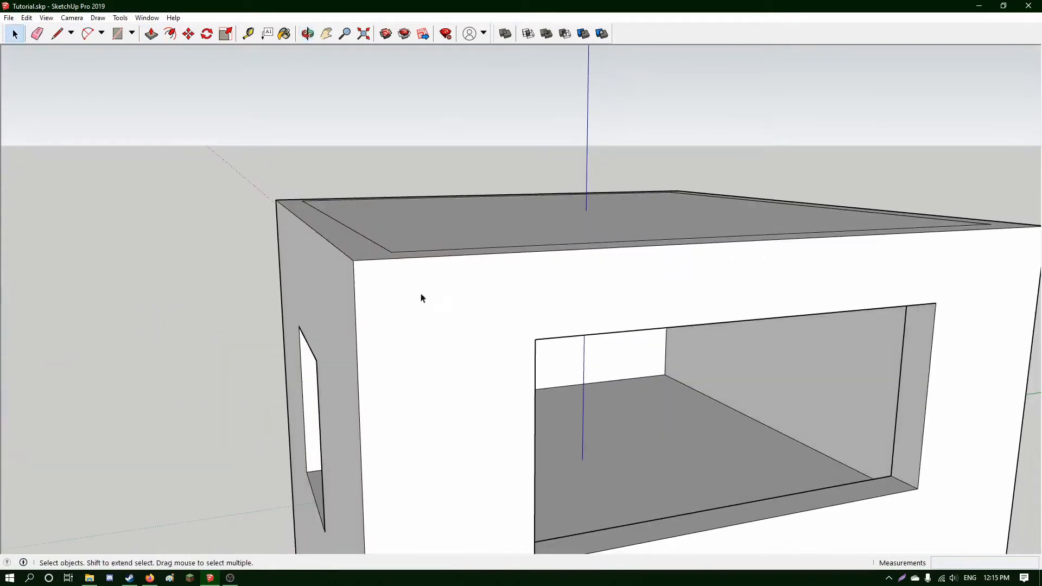
# Place a section plane on the wall with the wide window and move it about 1.44 m into the building.
pyautogui.moveTo(204, 298); pyautogui.dragTo(646, 379, button='middle')
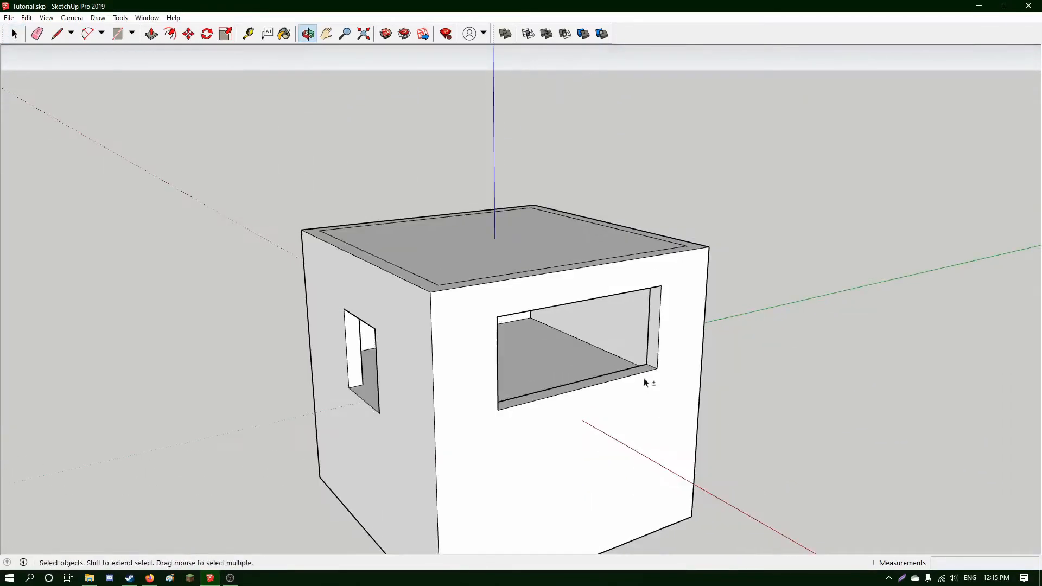
pyautogui.click(122, 18)
pyautogui.click(181, 251)
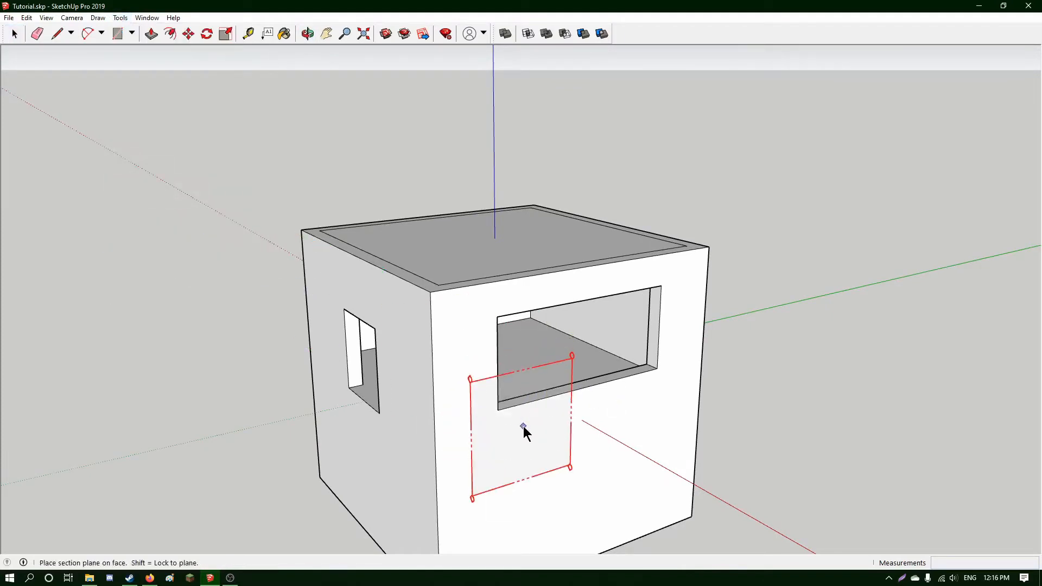
pyautogui.click(524, 425)
pyautogui.press('m')
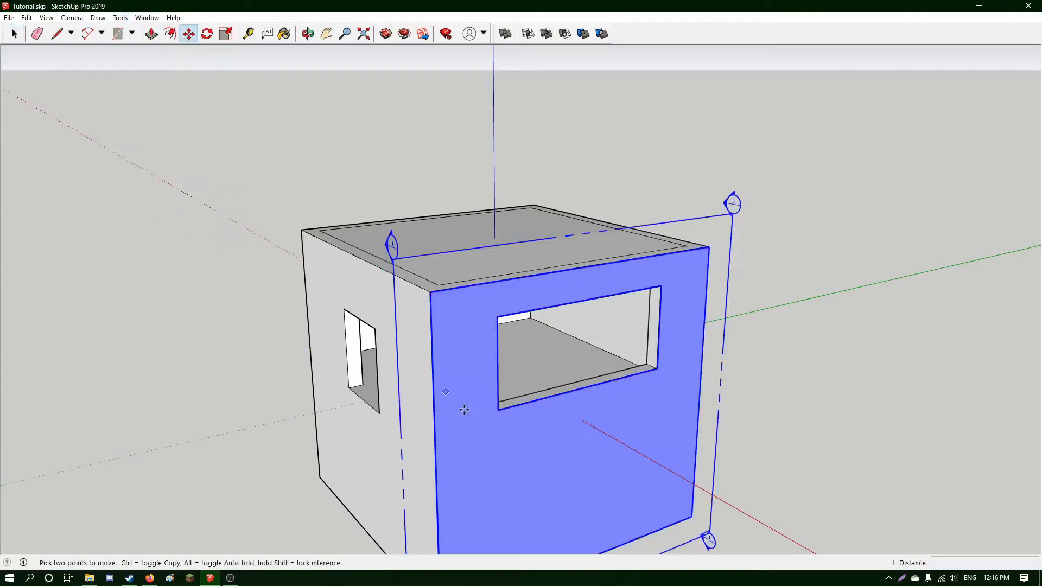
pyautogui.press('Escape')
pyautogui.click(655, 525)
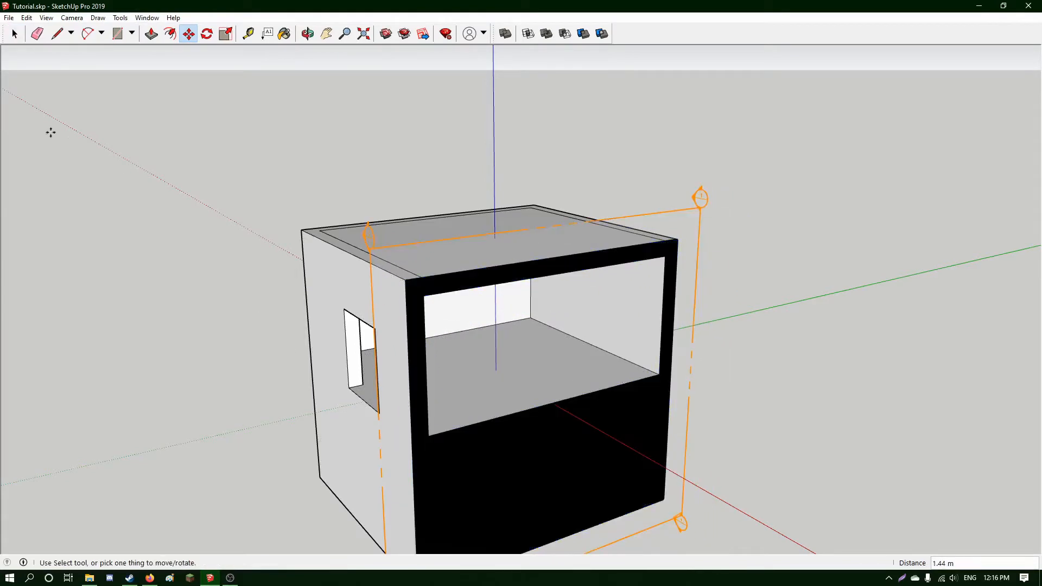
# Inspect the cut through the walls and roof from several angles and delete the section plane.
pyautogui.click(14, 33)
pyautogui.click(667, 517)
pyautogui.moveTo(669, 516); pyautogui.dragTo(387, 266, button='middle')
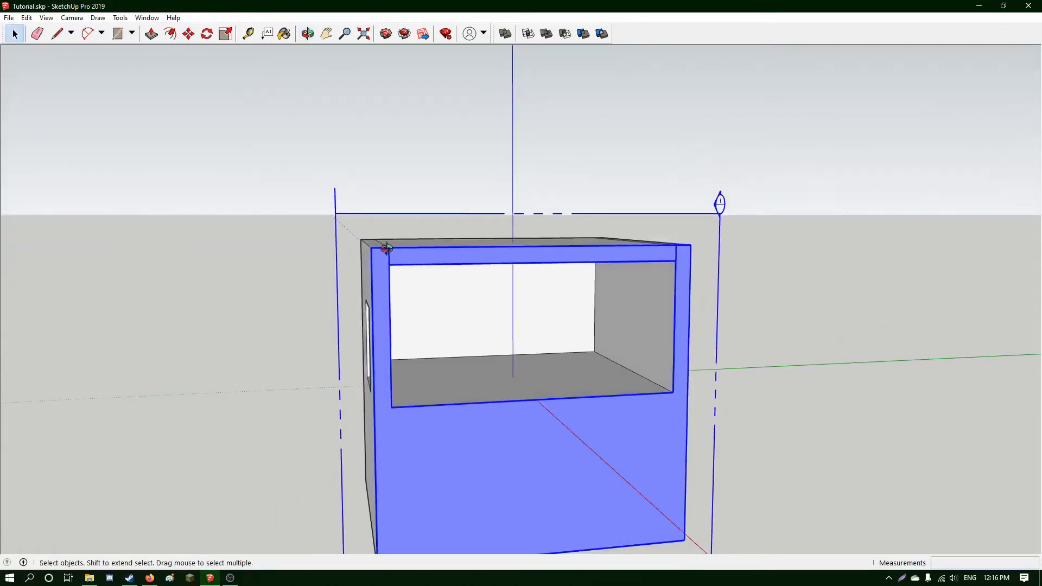
pyautogui.moveTo(385, 248); pyautogui.dragTo(401, 285, button='middle')
pyautogui.moveTo(504, 407); pyautogui.dragTo(693, 423, button='middle')
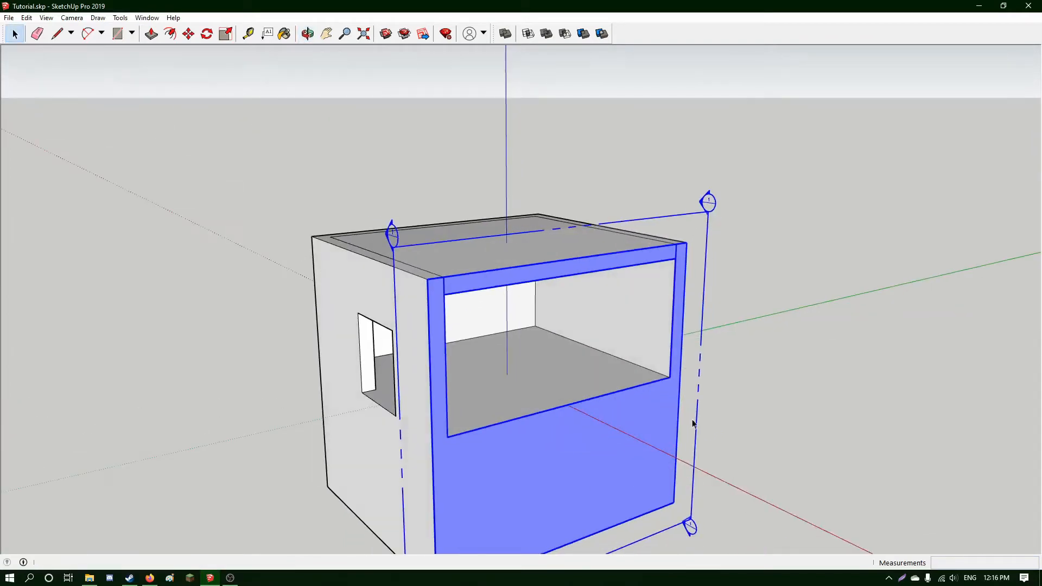
pyautogui.press('Delete')
# Pull the wall-top border up 0.5 m to form a raised rim around the roof.
pyautogui.moveTo(589, 396); pyautogui.dragTo(445, 347, button='middle')
pyautogui.click(151, 35)
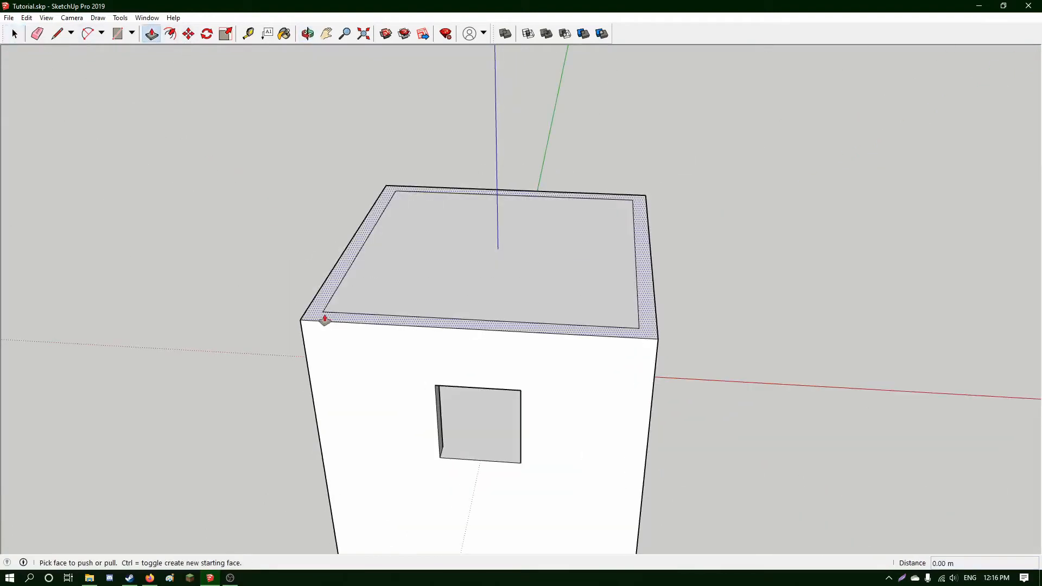
pyautogui.moveTo(324, 318); pyautogui.dragTo(322, 302)
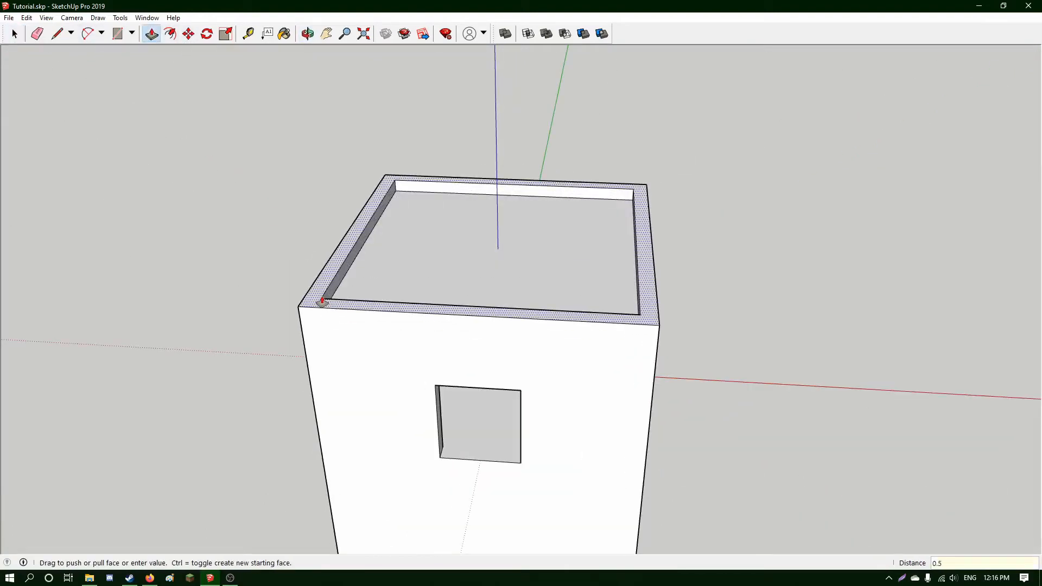
pyautogui.press('Return')
pyautogui.press('space')
# Draw a line across the recessed roof face between the midpoints of two opposite edges, parallel to the green axis.
pyautogui.moveTo(537, 304); pyautogui.dragTo(430, 261, button='middle')
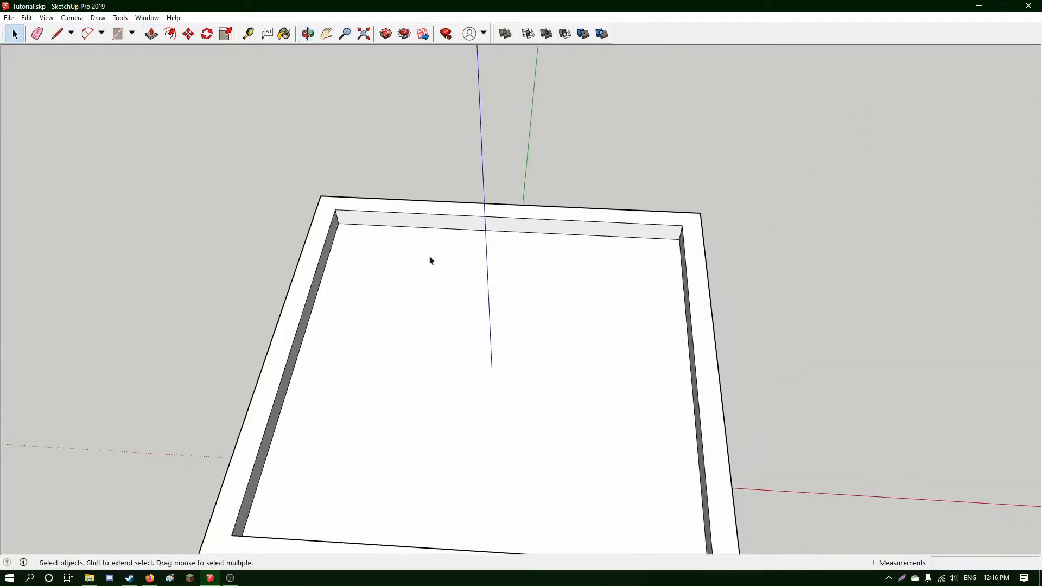
pyautogui.click(151, 34)
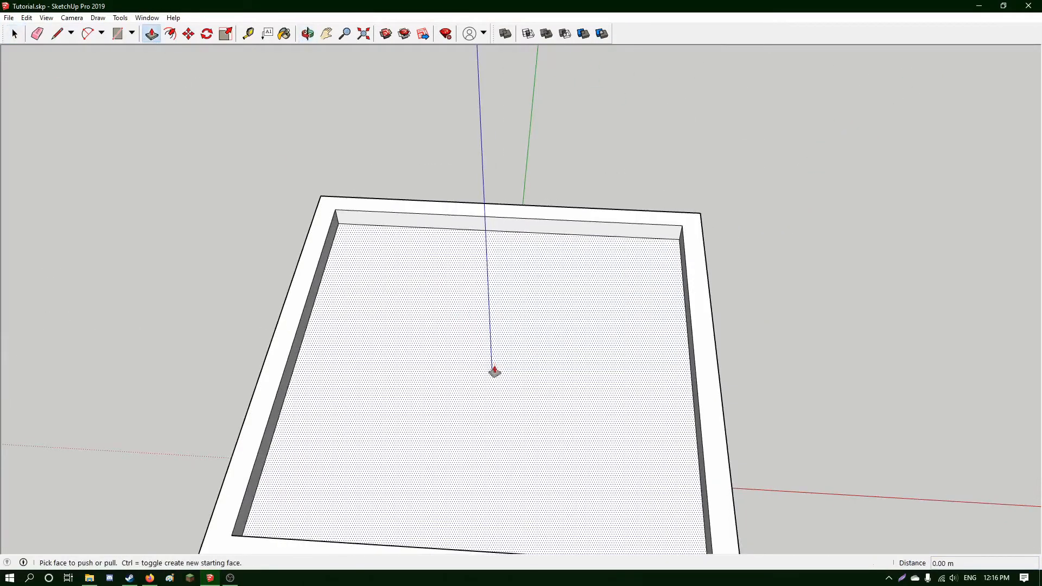
pyautogui.click(122, 33)
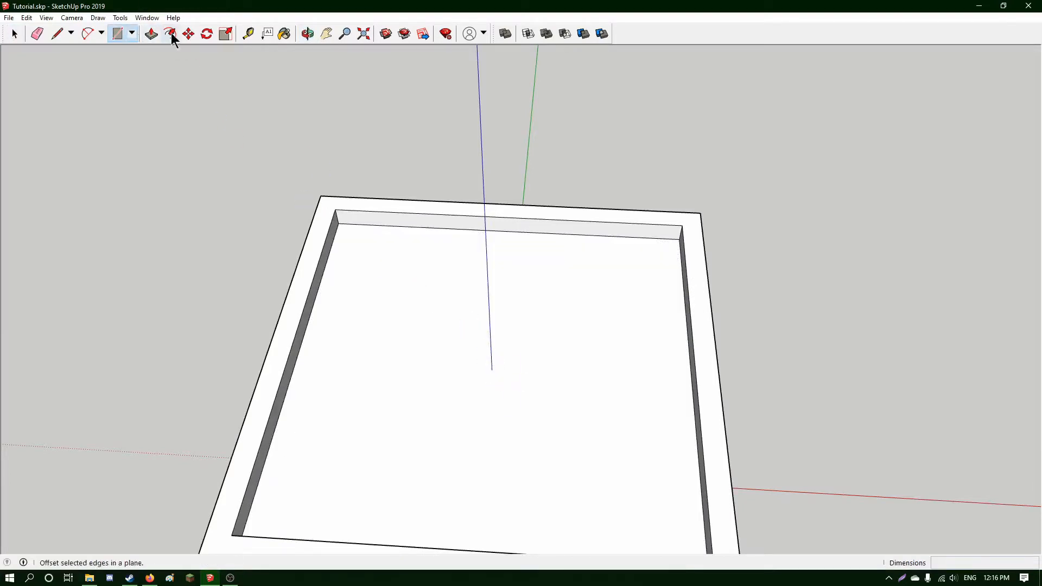
pyautogui.press('l')
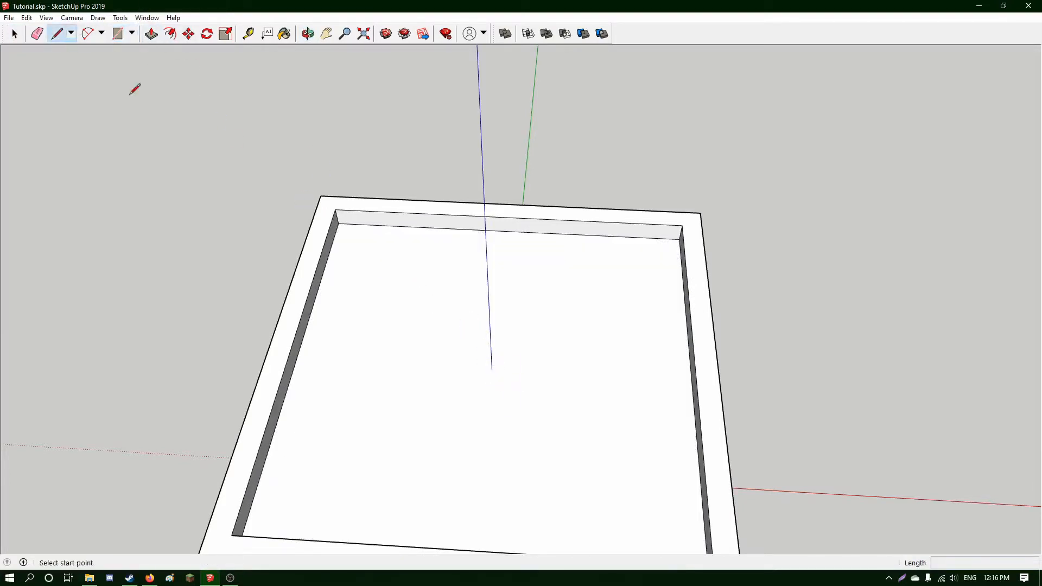
pyautogui.click(507, 230)
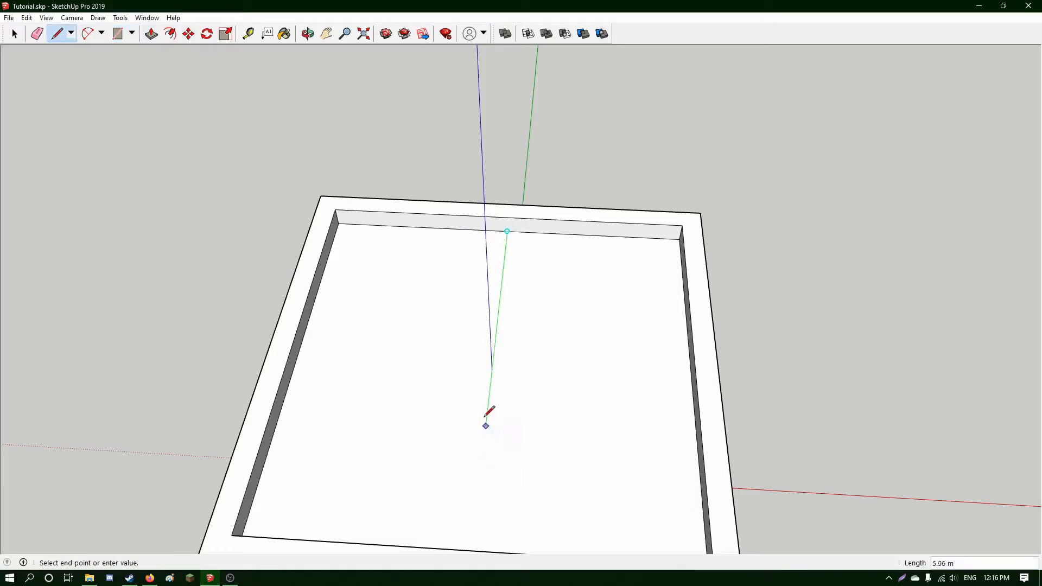
pyautogui.moveTo(478, 489); pyautogui.dragTo(212, 374, button='middle')
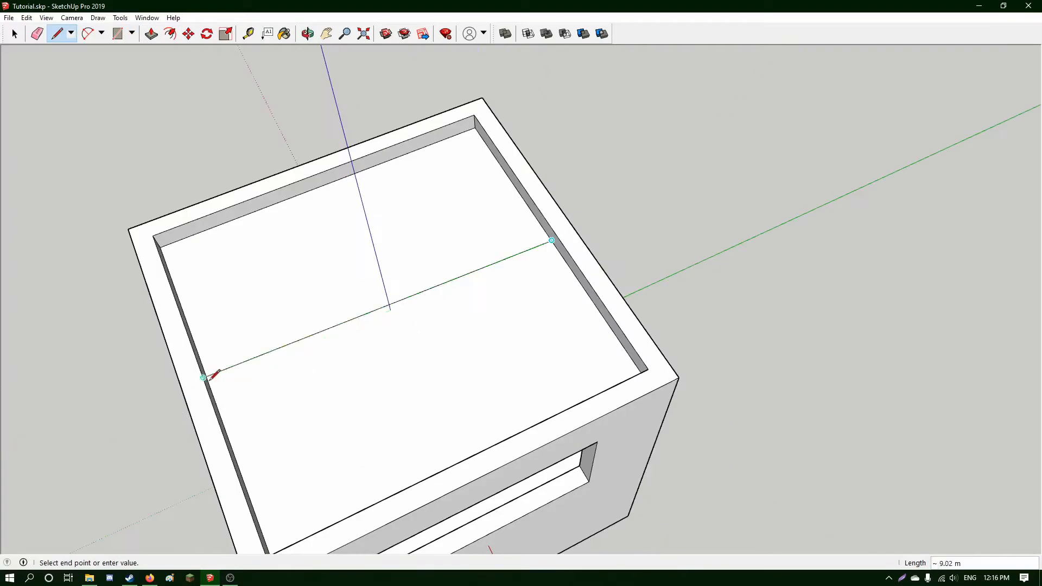
pyautogui.click(211, 384)
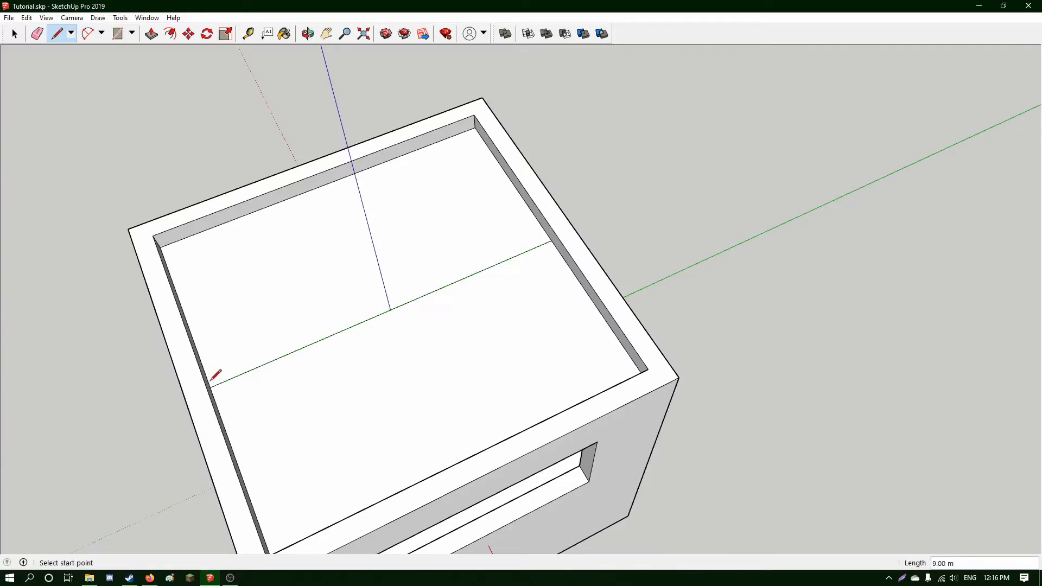
# Draw a second midpoint-to-midpoint line across the recessed roof face, parallel to the red axis and crossing the first.
pyautogui.click(326, 184)
pyautogui.moveTo(380, 249); pyautogui.dragTo(911, 349, button='middle')
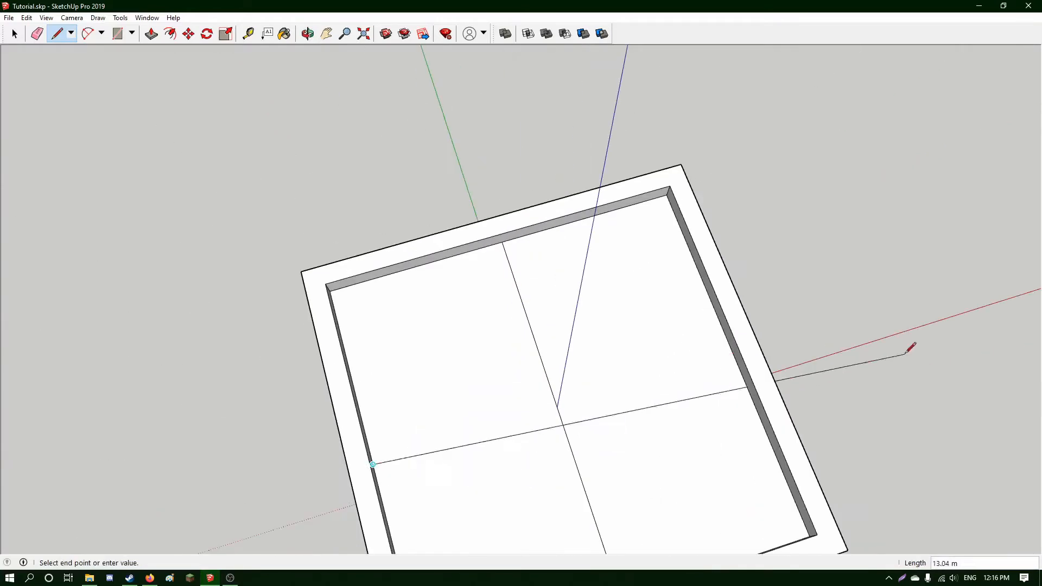
pyautogui.click(730, 359)
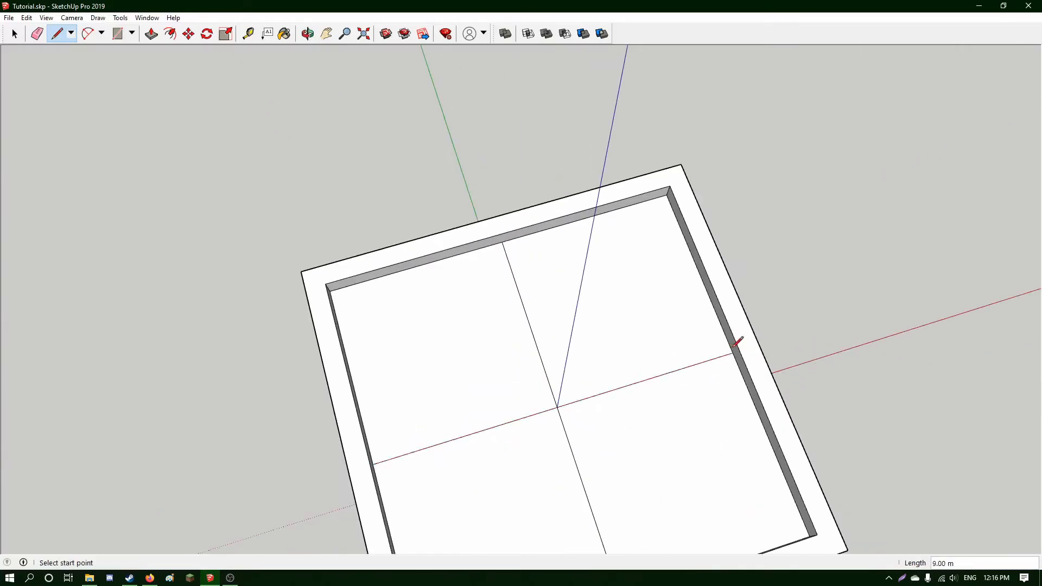
pyautogui.moveTo(645, 417); pyautogui.dragTo(570, 321, button='middle')
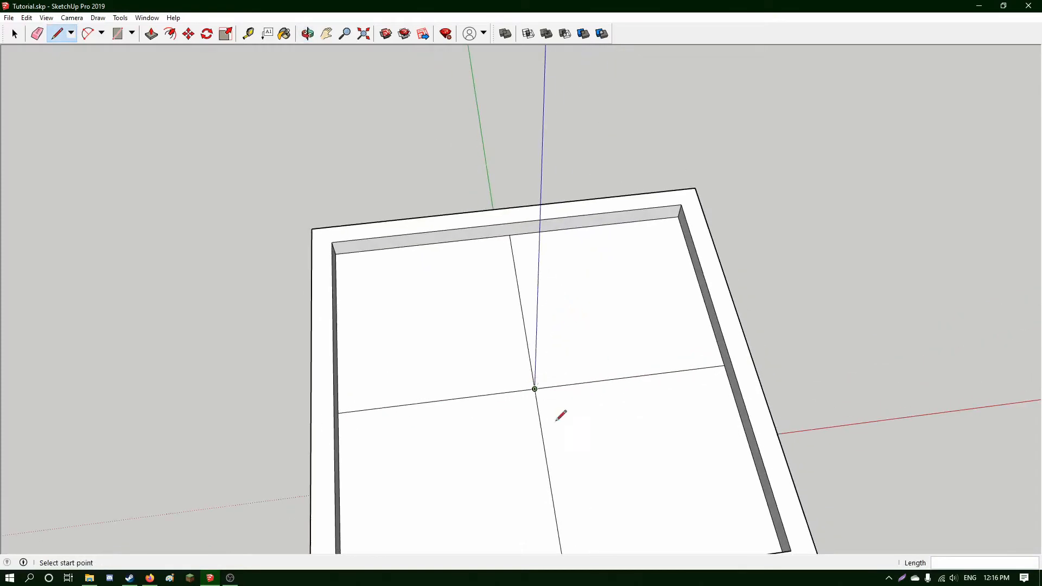
# Try a rectangle centred on the crossing of the roof lines with a 0.9 m dimension, and undo it.
pyautogui.moveTo(556, 412); pyautogui.dragTo(524, 350, button='middle')
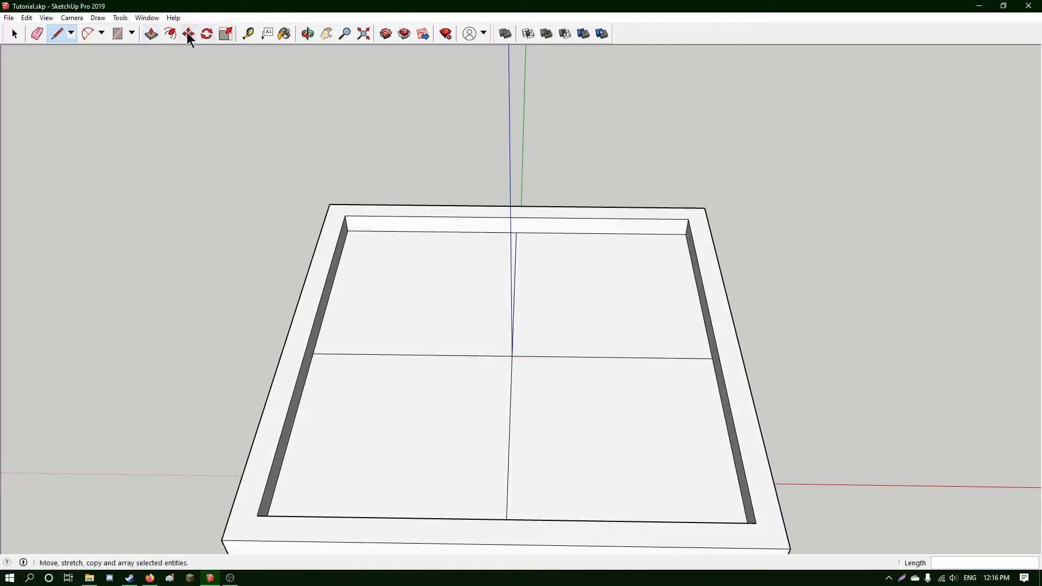
pyautogui.click(117, 34)
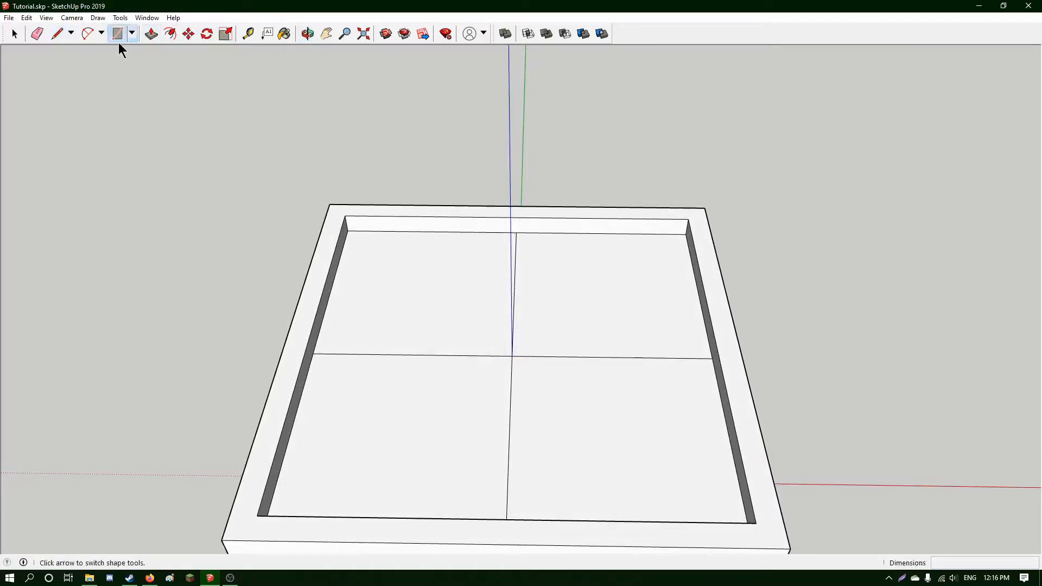
pyautogui.click(512, 355)
pyautogui.press('ctrl')
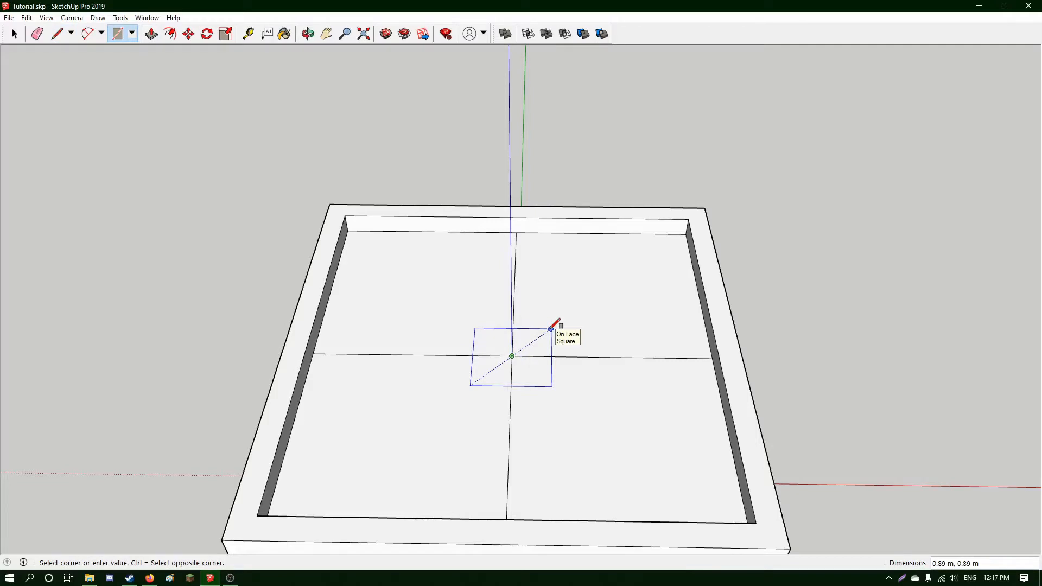
pyautogui.write('0.9')
pyautogui.press('Return')
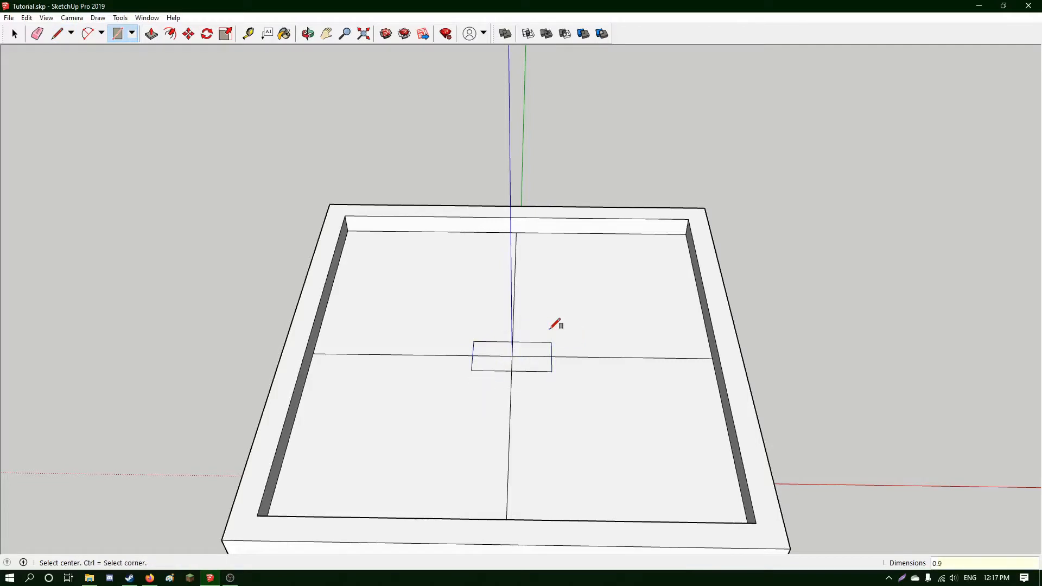
pyautogui.moveTo(549, 332); pyautogui.dragTo(584, 421, button='middle')
pyautogui.hotkey('ctrl', 'z')
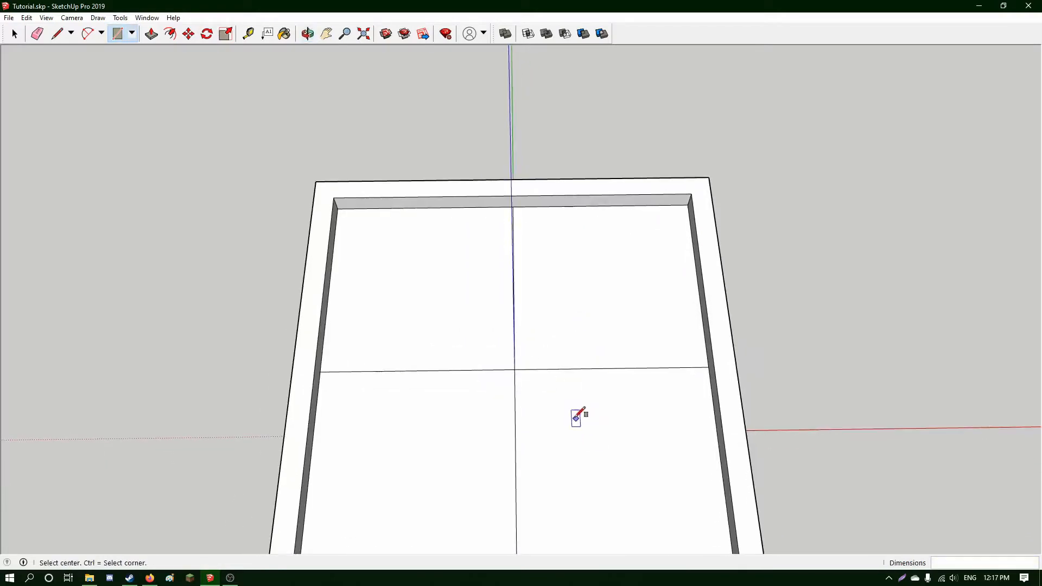
# Draw a 1.8 by 1.8 m square centred on the crossing of the two roof lines.
pyautogui.click(514, 369)
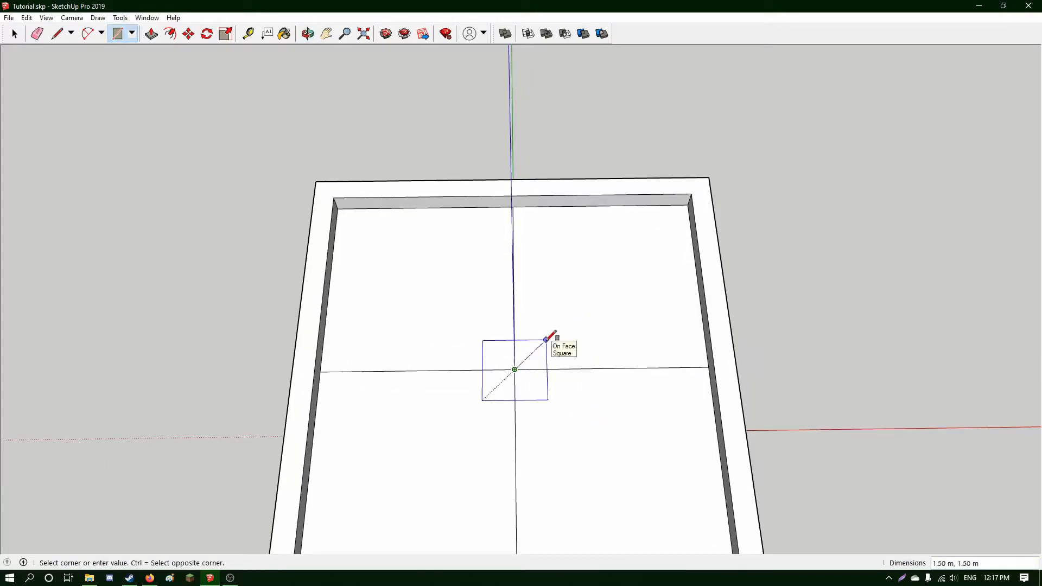
pyautogui.press('ctrl')
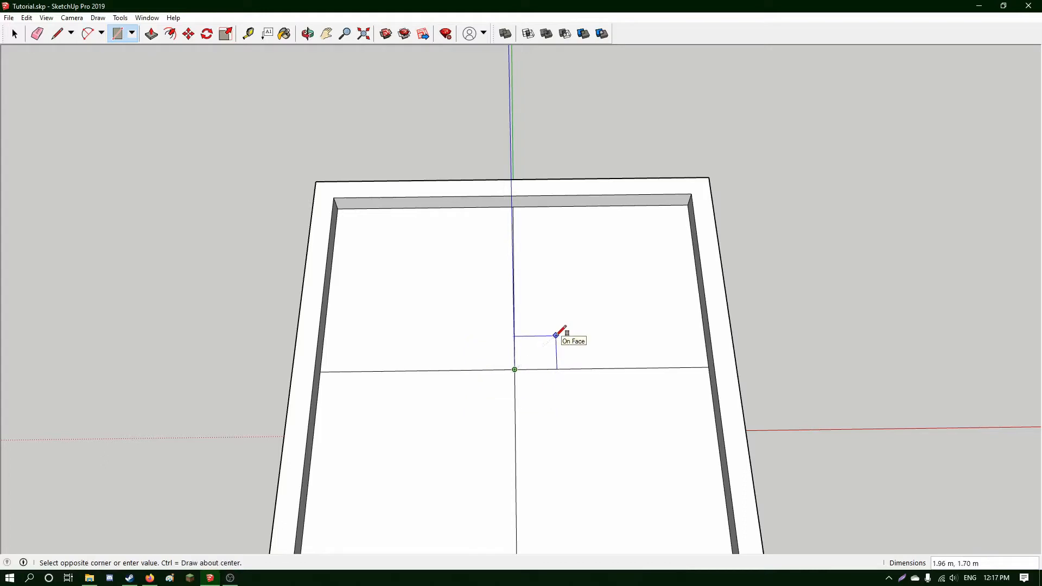
pyautogui.press('ctrl')
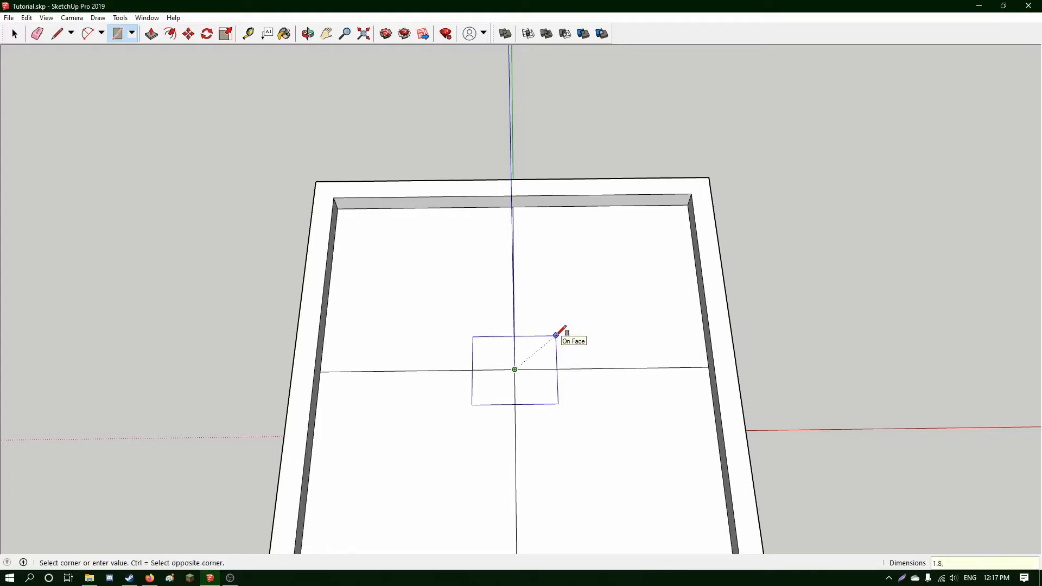
pyautogui.click(556, 335)
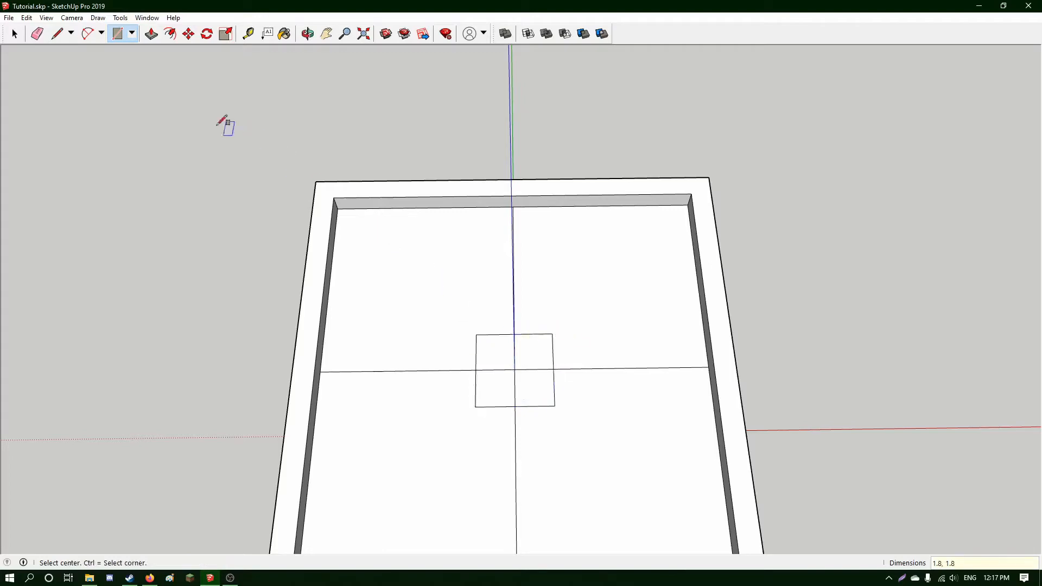
# Erase the midpoint guide lines inside and around the 1.8 m square on the recessed roof face.
pyautogui.click(36, 34)
pyautogui.moveTo(400, 391); pyautogui.dragTo(402, 394)
pyautogui.moveTo(503, 361)
pyautogui.mouseDown()
pyautogui.moveTo(516, 364)
pyautogui.moveTo(510, 373)
pyautogui.mouseUp()
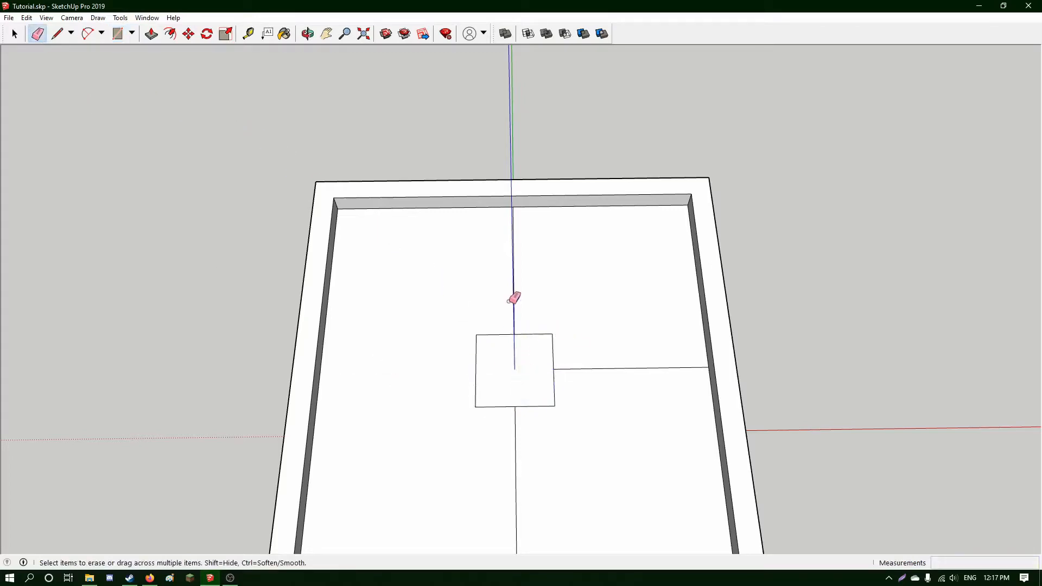
pyautogui.moveTo(508, 301); pyautogui.dragTo(521, 304)
pyautogui.moveTo(520, 462); pyautogui.dragTo(509, 458)
pyautogui.click(597, 369)
pyautogui.moveTo(597, 368)
pyautogui.mouseDown(button='middle')
pyautogui.moveTo(426, 302)
pyautogui.moveTo(469, 334)
pyautogui.mouseUp(button='middle')
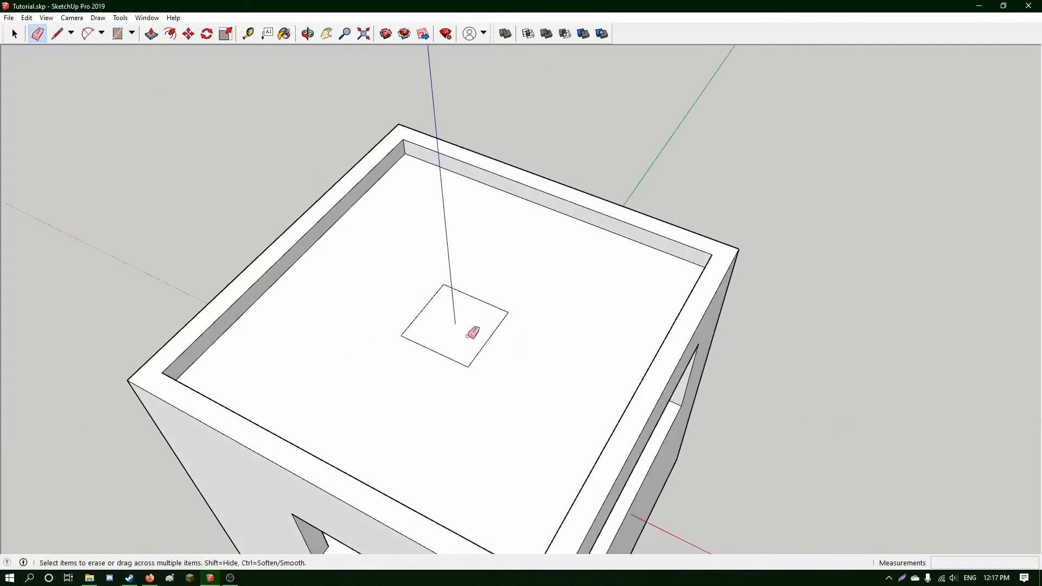
pyautogui.click(115, 34)
pyautogui.moveTo(181, 102); pyautogui.dragTo(523, 209, button='middle')
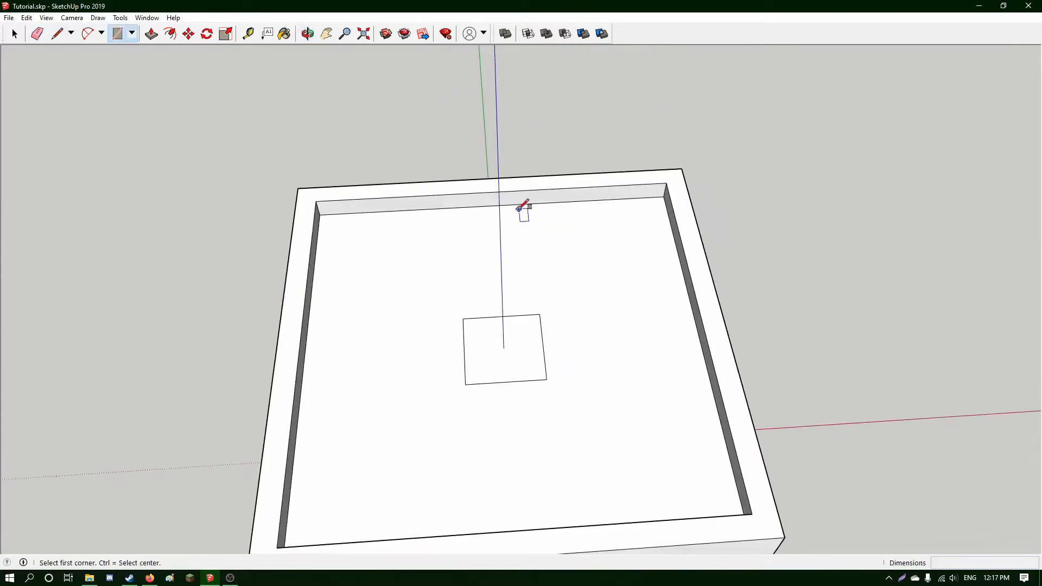
pyautogui.scroll(-3, 389, 219)
pyautogui.keyDown('shift'); pyautogui.moveTo(389, 218); pyautogui.dragTo(603, 232, button='middle'); pyautogui.keyUp('shift')
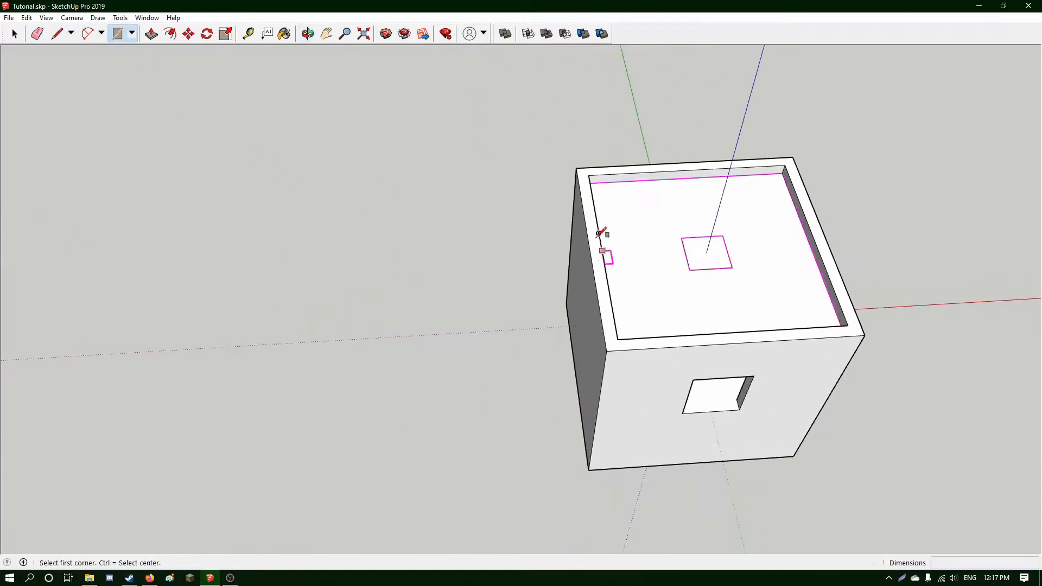
pyautogui.click(317, 371)
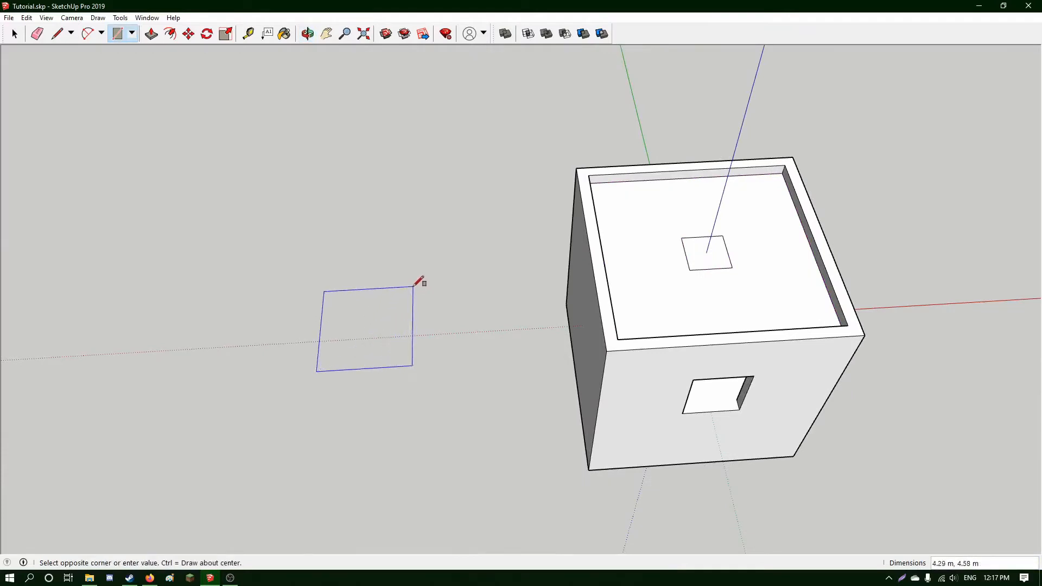
pyautogui.press('ctrl')
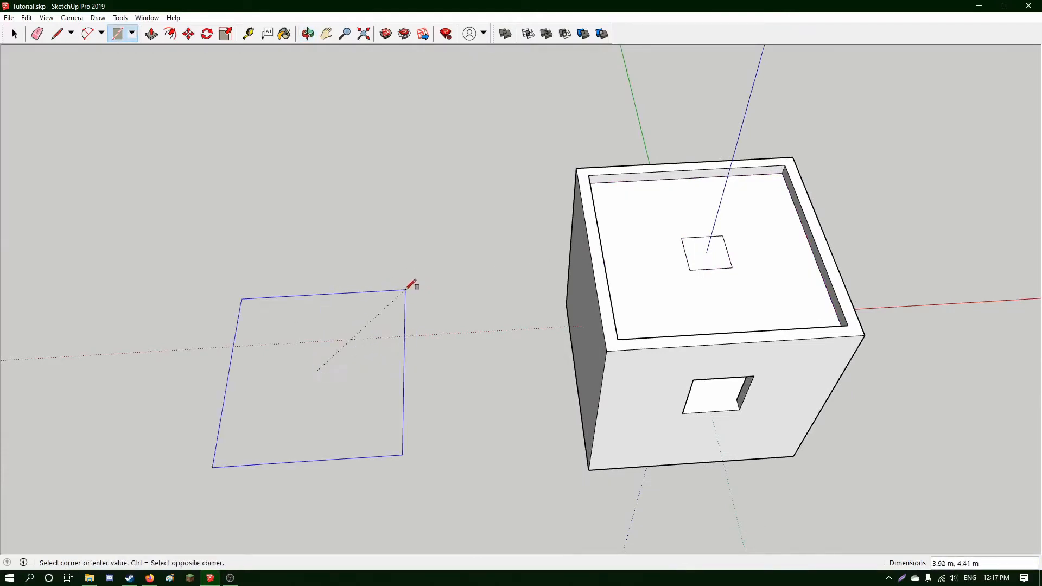
pyautogui.press('ctrl')
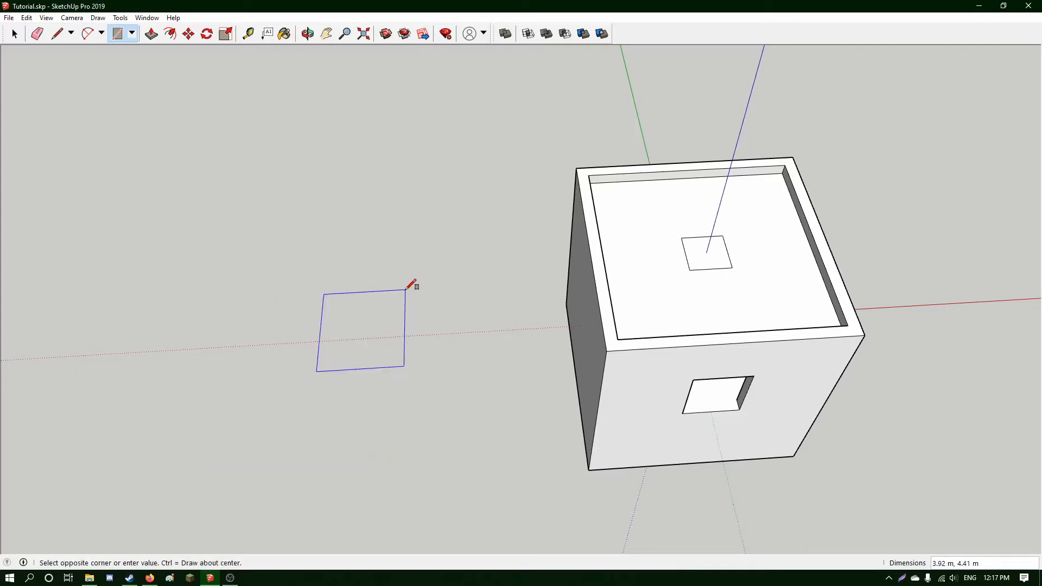
pyautogui.press('ctrl')
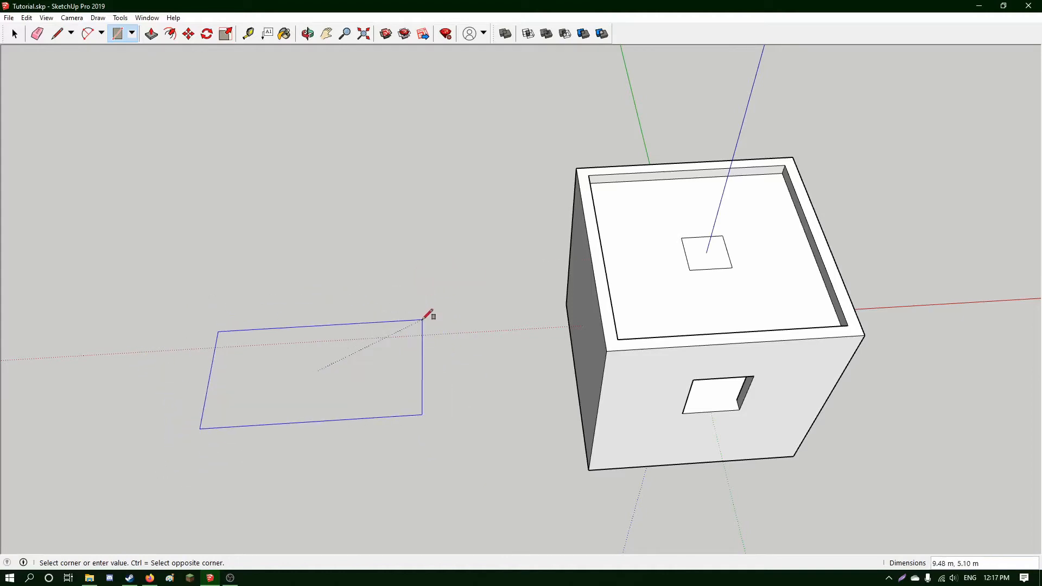
pyautogui.press('ctrl')
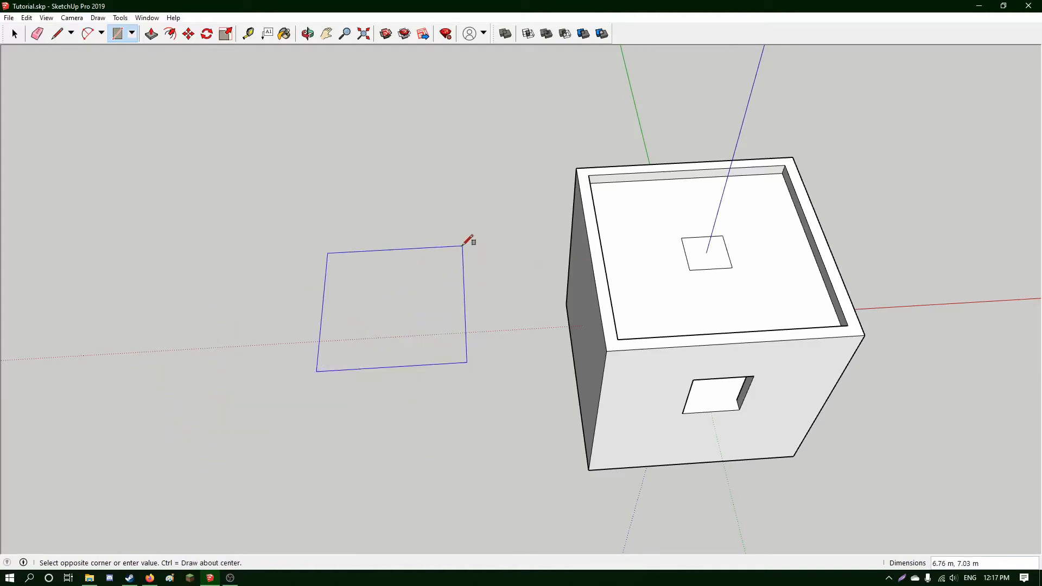
pyautogui.click(14, 34)
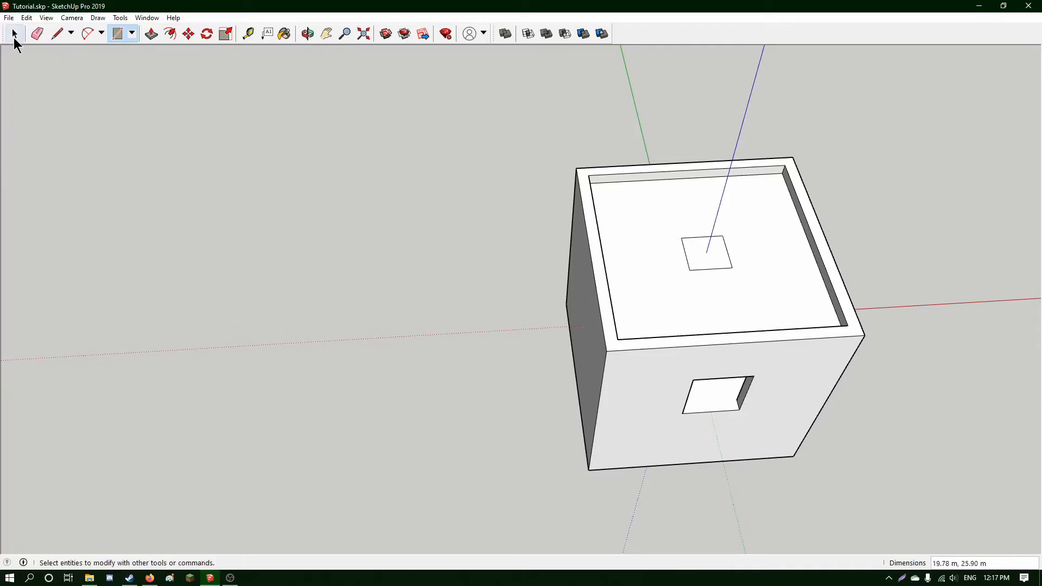
# Delete the face inside the 1.8 m square at the centre of the roof.
pyautogui.moveTo(354, 241); pyautogui.dragTo(554, 328, button='middle')
pyautogui.scroll(3, 543, 277)
pyautogui.click(545, 253)
pyautogui.press('Delete')
# Draw both diagonals between opposite corners of the roof square.
pyautogui.moveTo(435, 241); pyautogui.dragTo(510, 352, button='middle')
pyautogui.scroll(5, 457, 318)
pyautogui.click(57, 34)
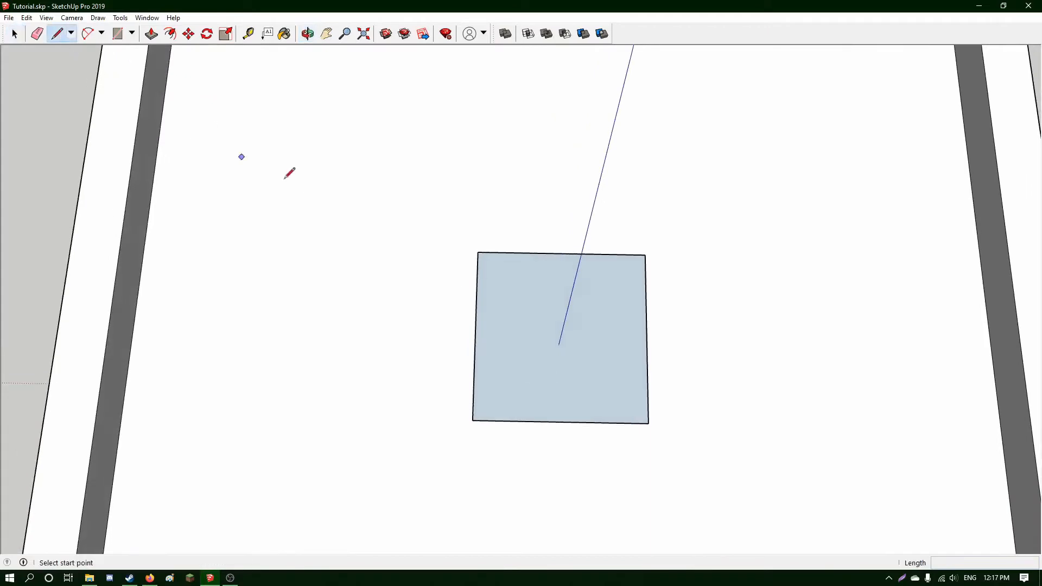
pyautogui.click(478, 253)
pyautogui.click(642, 422)
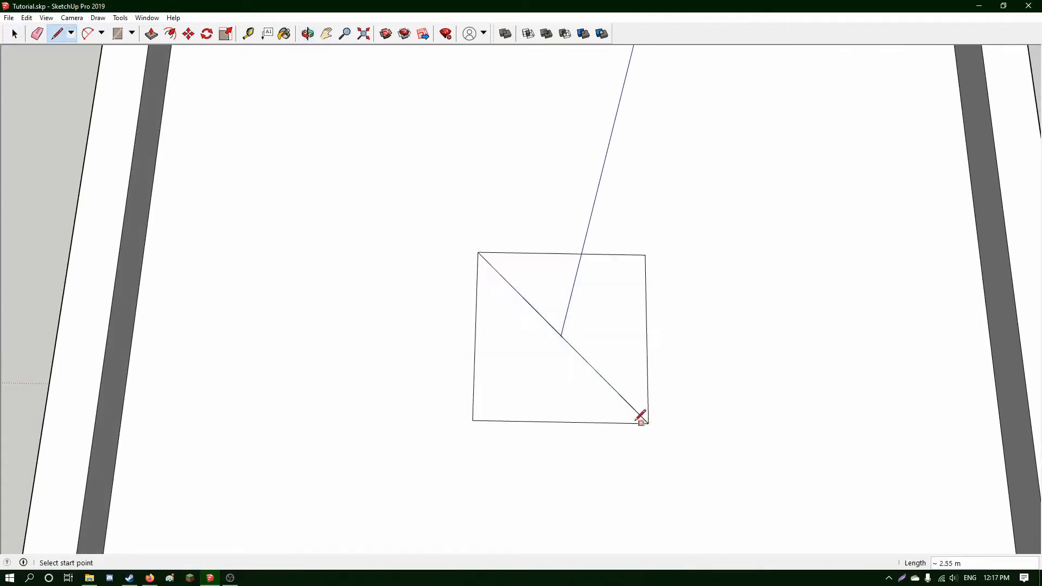
pyautogui.click(473, 421)
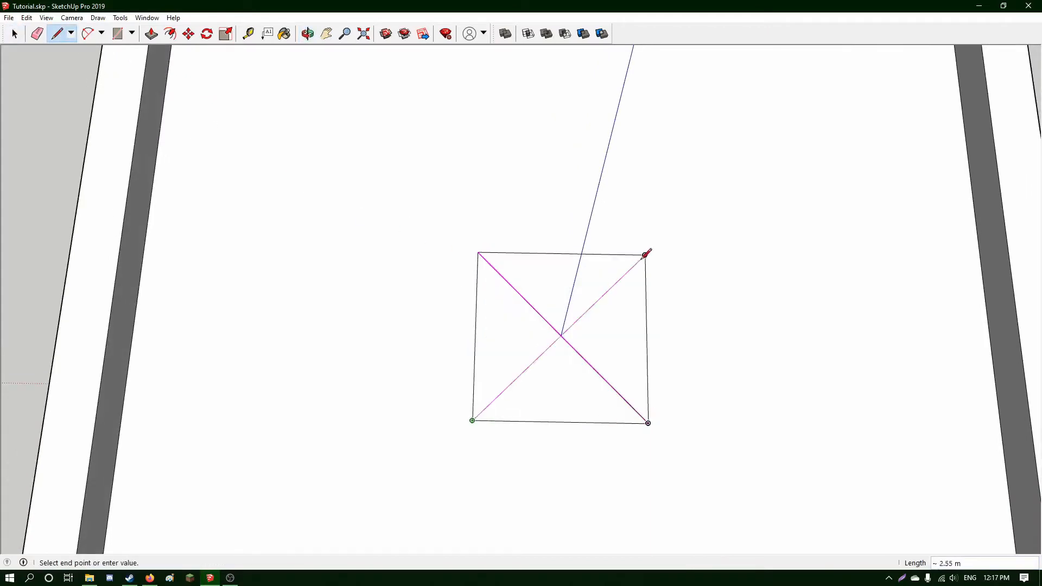
pyautogui.click(645, 255)
# Delete the four triangular faces between the diagonals of the roof square.
pyautogui.click(15, 35)
pyautogui.click(489, 314)
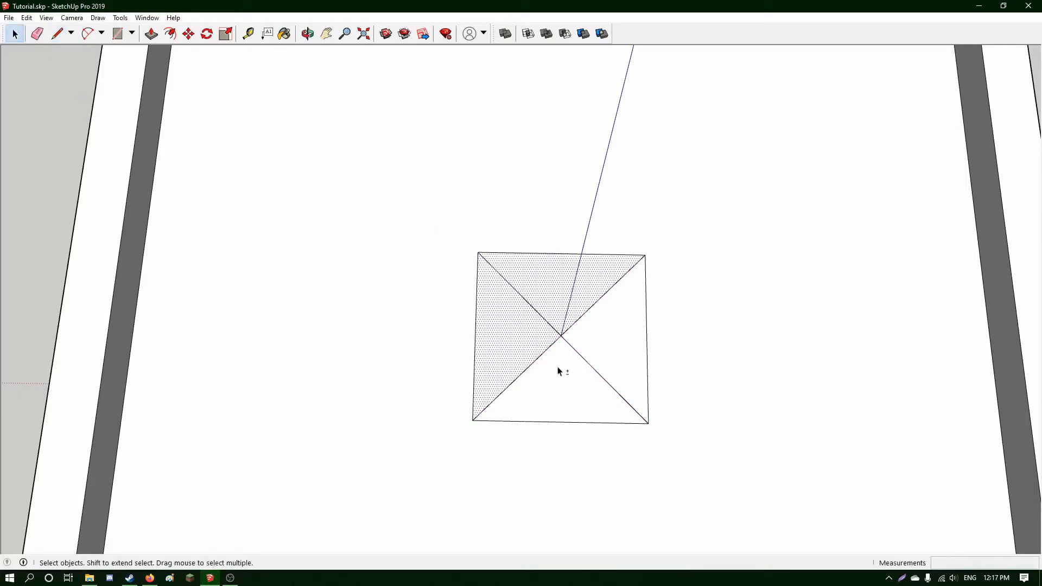
pyautogui.keyDown('shift'); pyautogui.click(559, 368); pyautogui.keyUp('shift')
pyautogui.keyDown('shift'); pyautogui.click(602, 333); pyautogui.keyUp('shift')
pyautogui.press('Delete')
# Draw a 0.5 m vertical line from the crossing of the diagonals down to the roof's lower face.
pyautogui.moveTo(440, 324); pyautogui.dragTo(283, 139, button='middle')
pyautogui.click(57, 34)
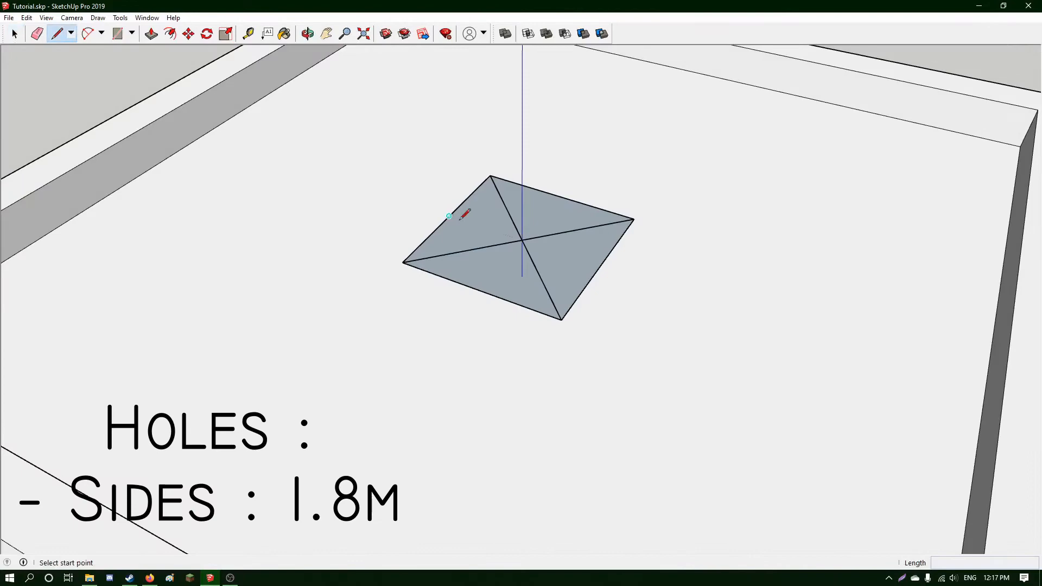
pyautogui.click(522, 240)
pyautogui.click(521, 276)
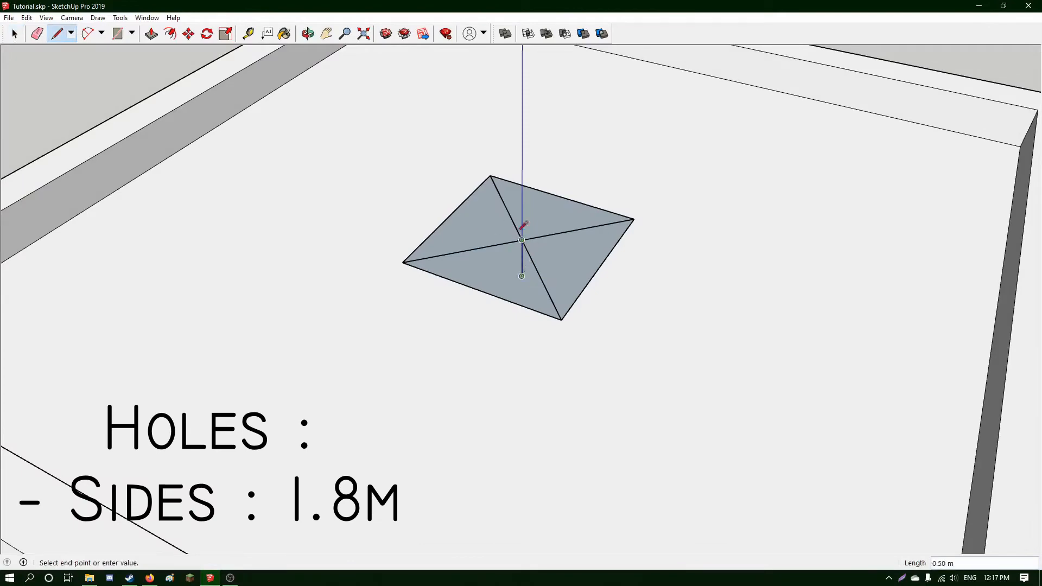
pyautogui.moveTo(520, 235); pyautogui.dragTo(542, 286, button='middle')
pyautogui.press('Escape')
# Draw a 1.8 by 1.8 m square on the roof's lower face, centred on the lower end of the vertical line.
pyautogui.click(117, 34)
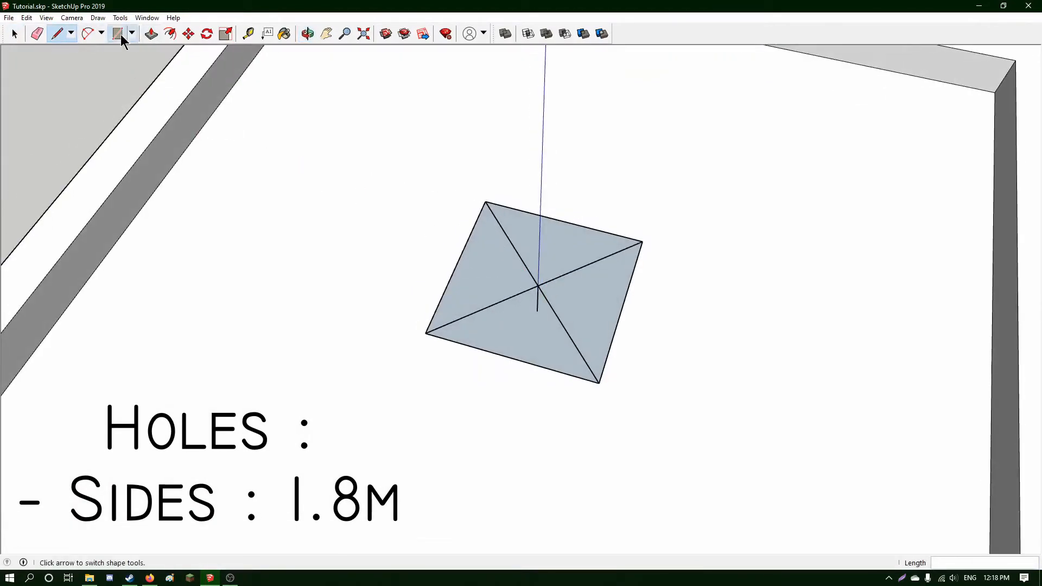
pyautogui.click(536, 311)
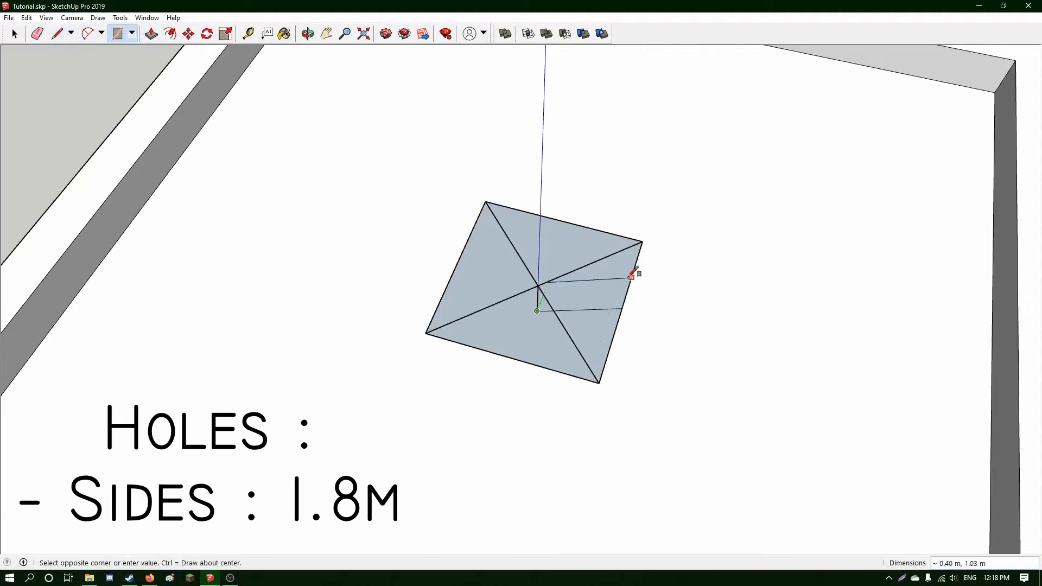
pyautogui.press('ctrl')
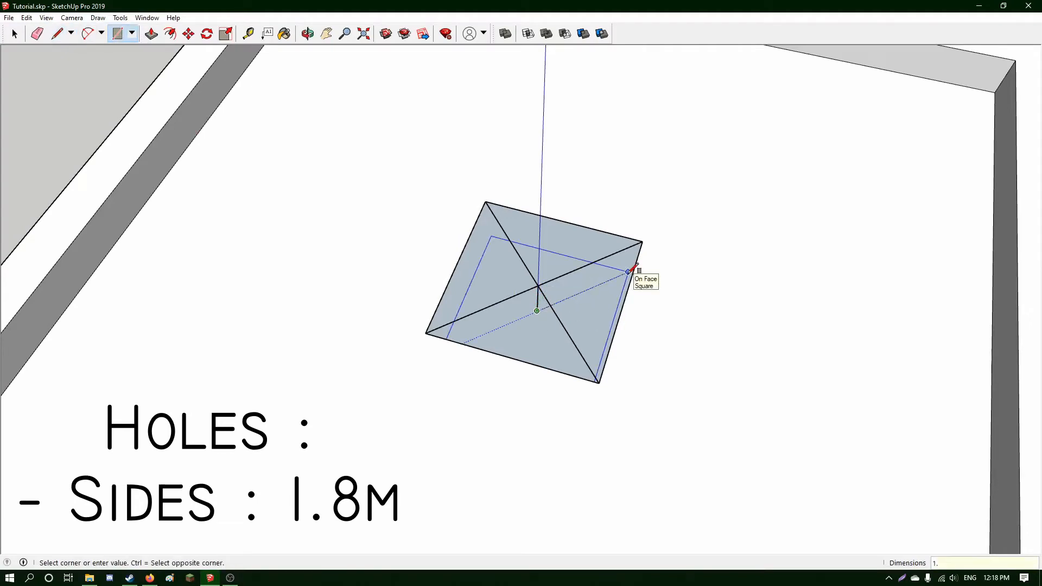
pyautogui.write('1.8, 1.8')
pyautogui.press('Return')
# Erase the diagonals and the vertical line, and delete the lower square face to open the roof hole.
pyautogui.click(35, 35)
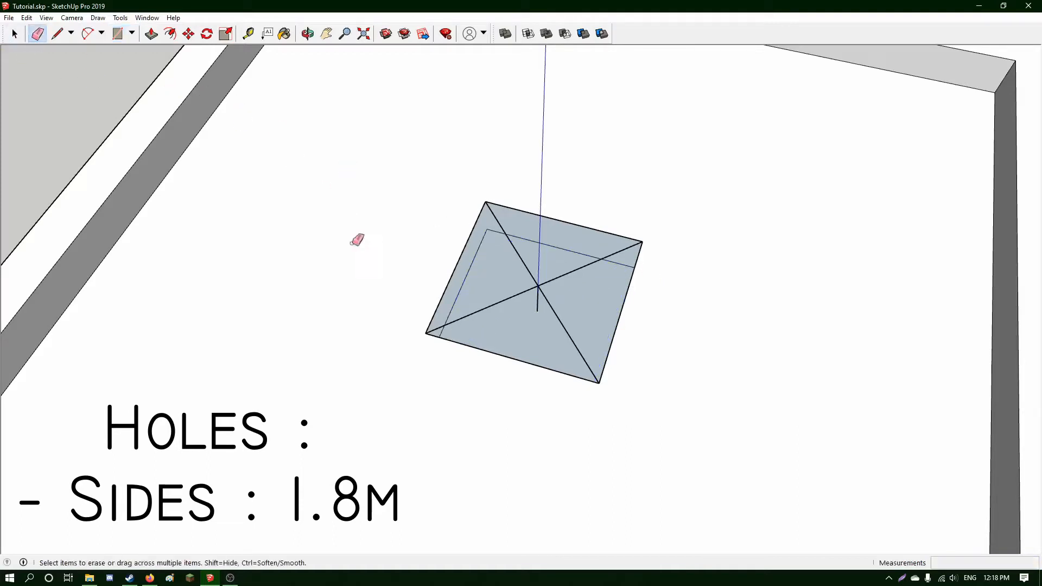
pyautogui.moveTo(538, 304); pyautogui.dragTo(537, 304)
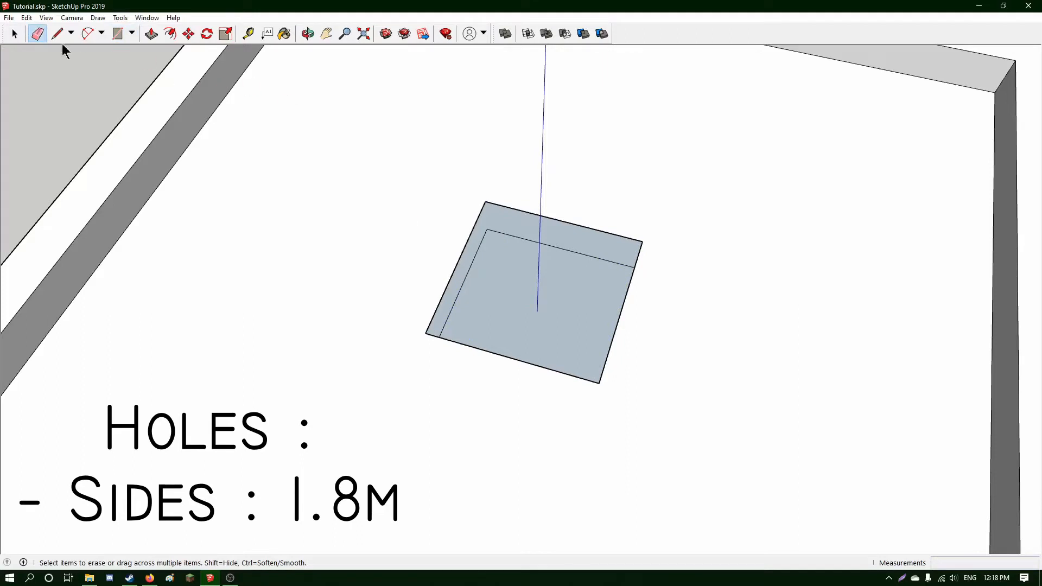
pyautogui.click(15, 34)
pyautogui.click(495, 282)
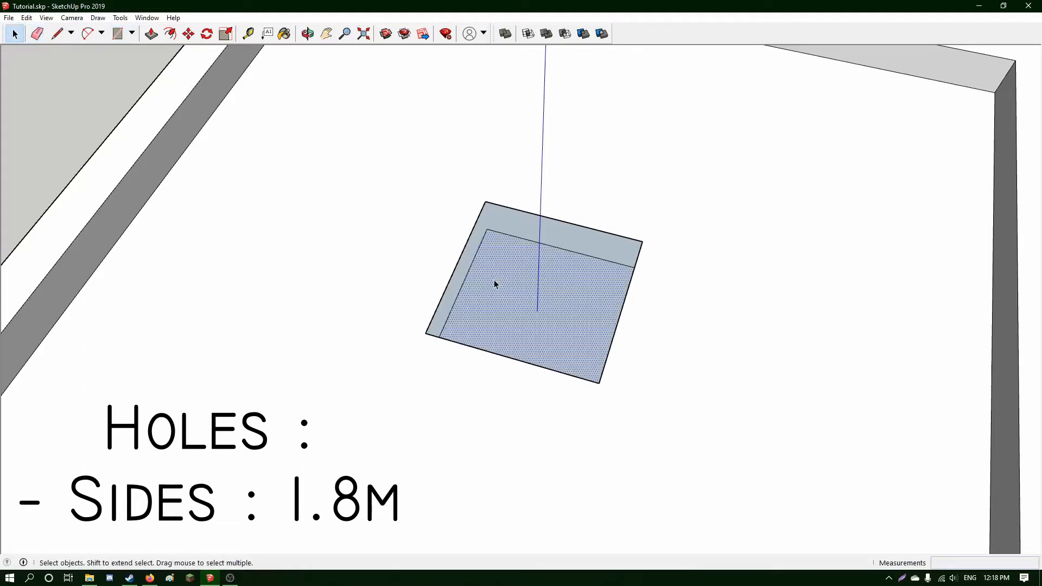
pyautogui.press('Delete')
# Draw 0.5 m vertical edges at the corners of the roof hole to fill in its side faces.
pyautogui.click(57, 33)
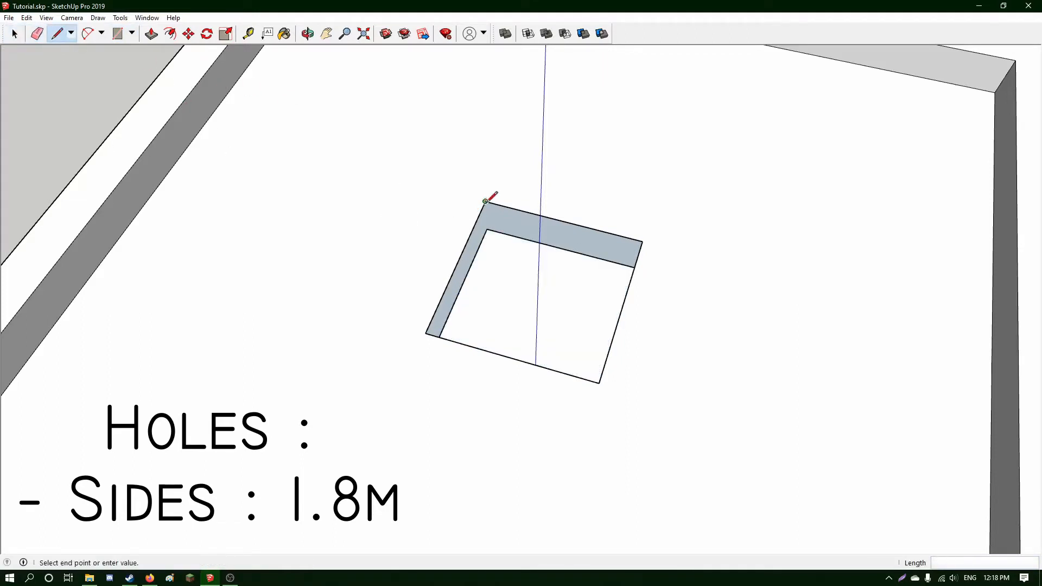
pyautogui.moveTo(573, 235); pyautogui.dragTo(490, 242, button='middle')
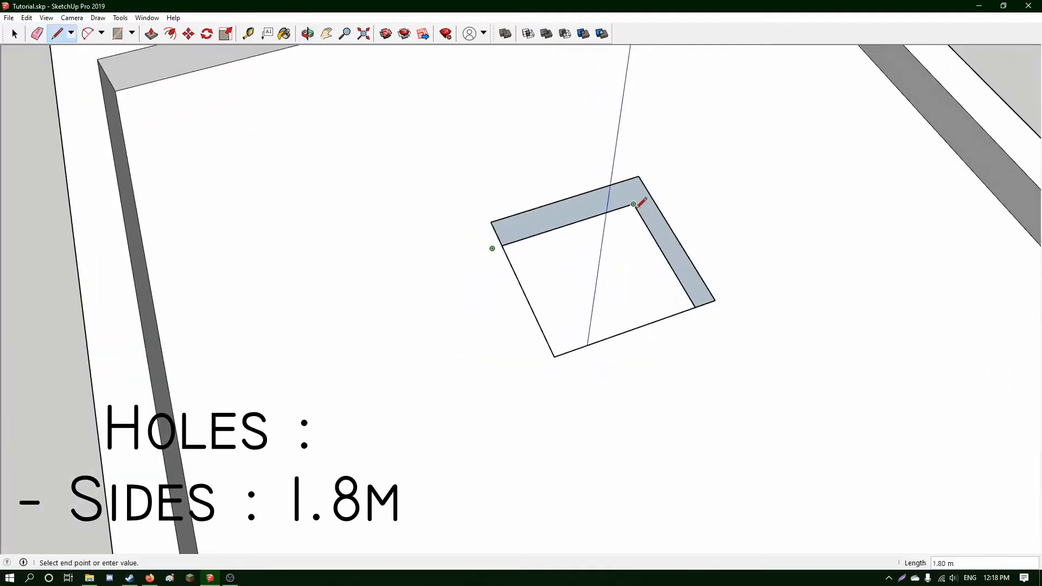
pyautogui.click(639, 175)
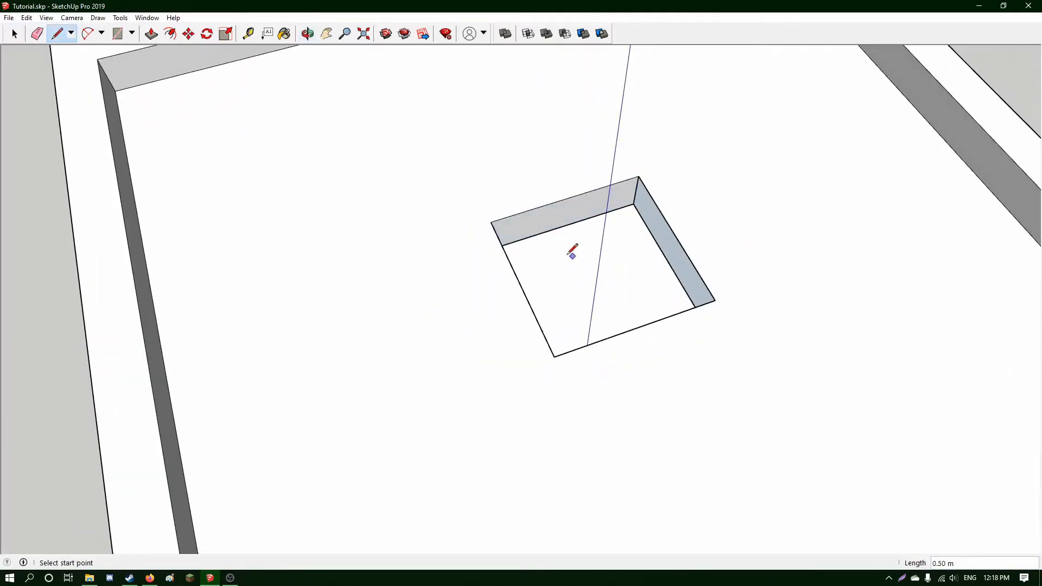
pyautogui.moveTo(570, 249); pyautogui.dragTo(748, 107, button='middle')
pyautogui.click(726, 155)
pyautogui.click(735, 124)
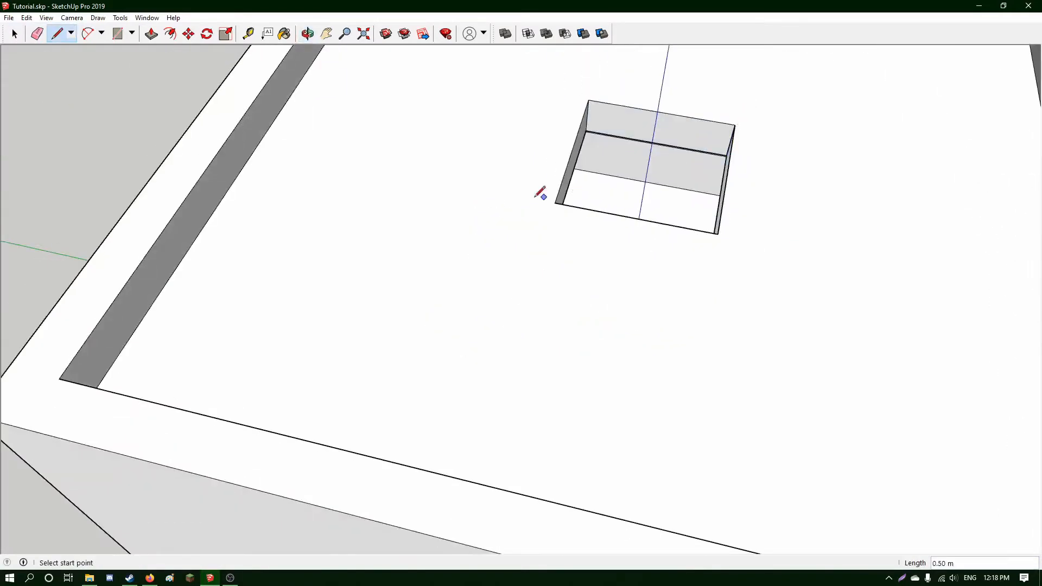
pyautogui.moveTo(540, 191)
pyautogui.mouseDown(button='middle')
pyautogui.moveTo(598, 223)
pyautogui.moveTo(827, 296)
pyautogui.mouseUp(button='middle')
pyautogui.click(780, 259)
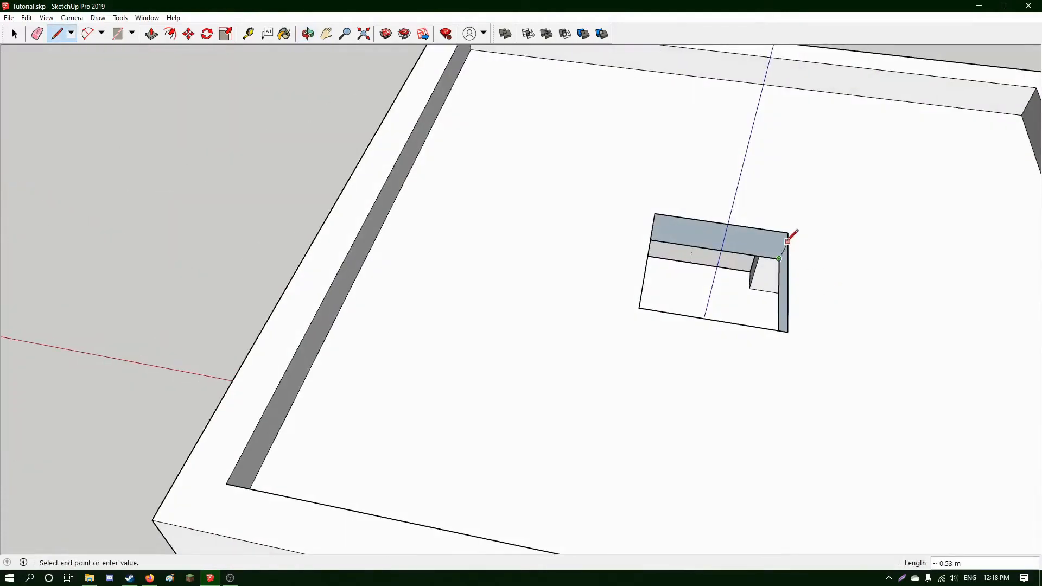
pyautogui.click(788, 233)
# Select the entire connected building geometry and make it a group.
pyautogui.moveTo(808, 246)
pyautogui.mouseDown(button='middle')
pyautogui.moveTo(759, 264)
pyautogui.moveTo(368, 188)
pyautogui.moveTo(537, 303)
pyautogui.moveTo(406, 187)
pyautogui.moveTo(504, 183)
pyautogui.moveTo(623, 277)
pyautogui.moveTo(588, 298)
pyautogui.mouseUp(button='middle')
pyautogui.press('space')
pyautogui.scroll(-6, 587, 298)
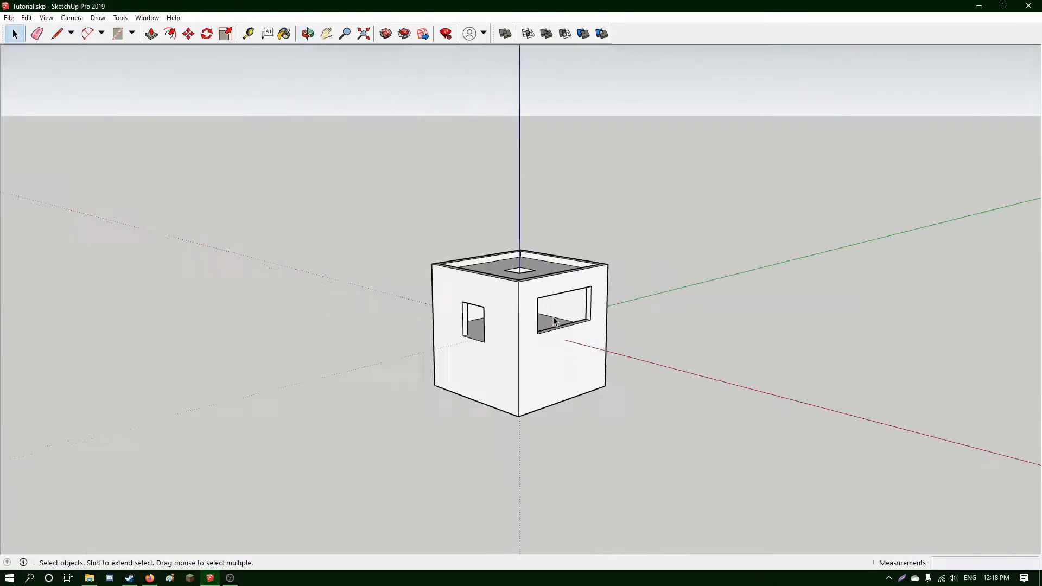
pyautogui.tripleClick(565, 366)
pyautogui.rightClick(564, 352)
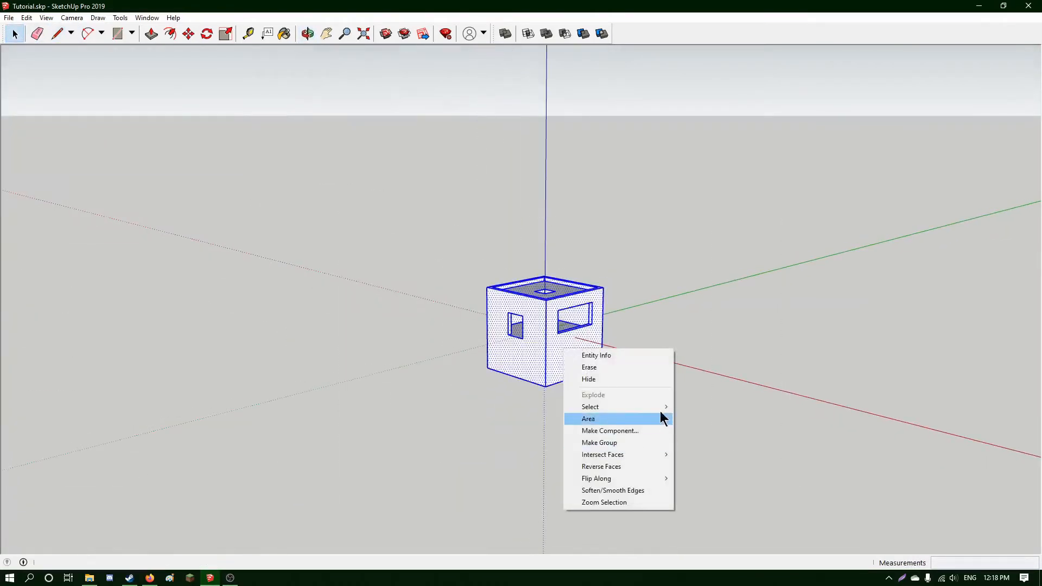
pyautogui.click(613, 443)
# Open the building group for editing and close it again.
pyautogui.moveTo(677, 317); pyautogui.dragTo(809, 336, button='middle')
pyautogui.scroll(3, 809, 336)
pyautogui.scroll(2, 809, 340)
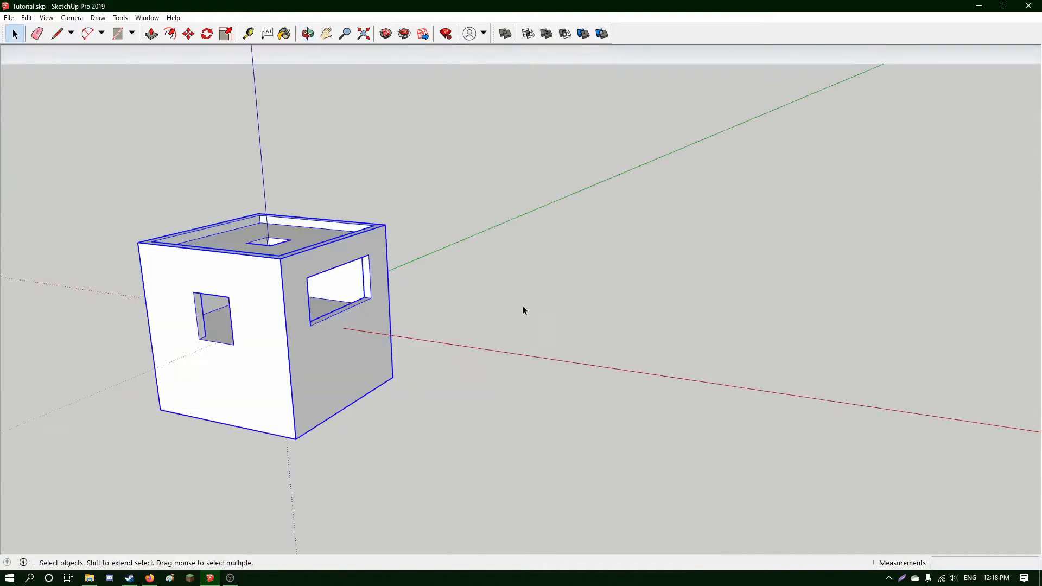
pyautogui.moveTo(523, 307); pyautogui.dragTo(570, 384, button='middle')
pyautogui.doubleClick(569, 381)
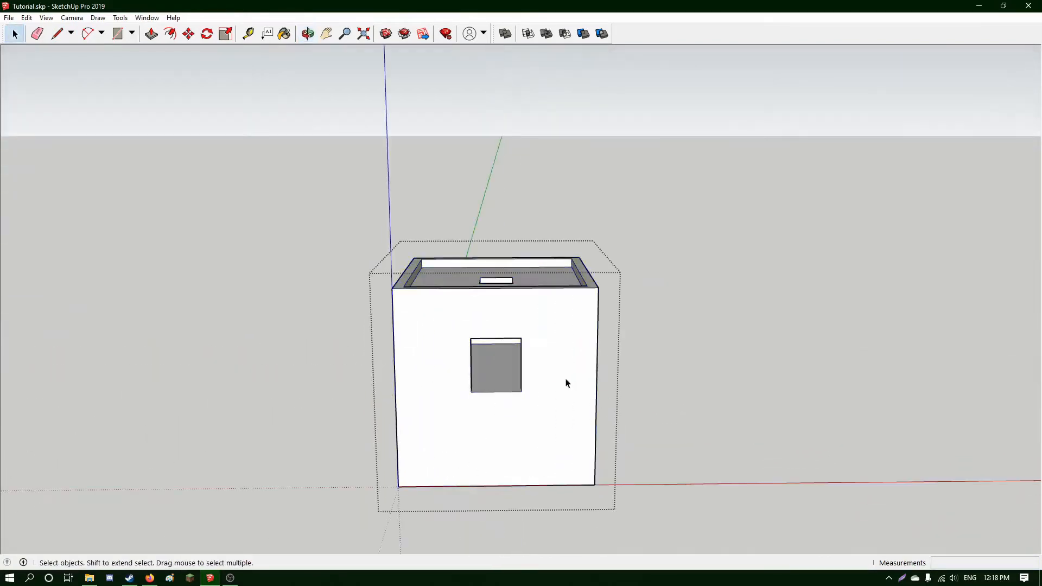
pyautogui.press('Escape')
pyautogui.click(554, 362)
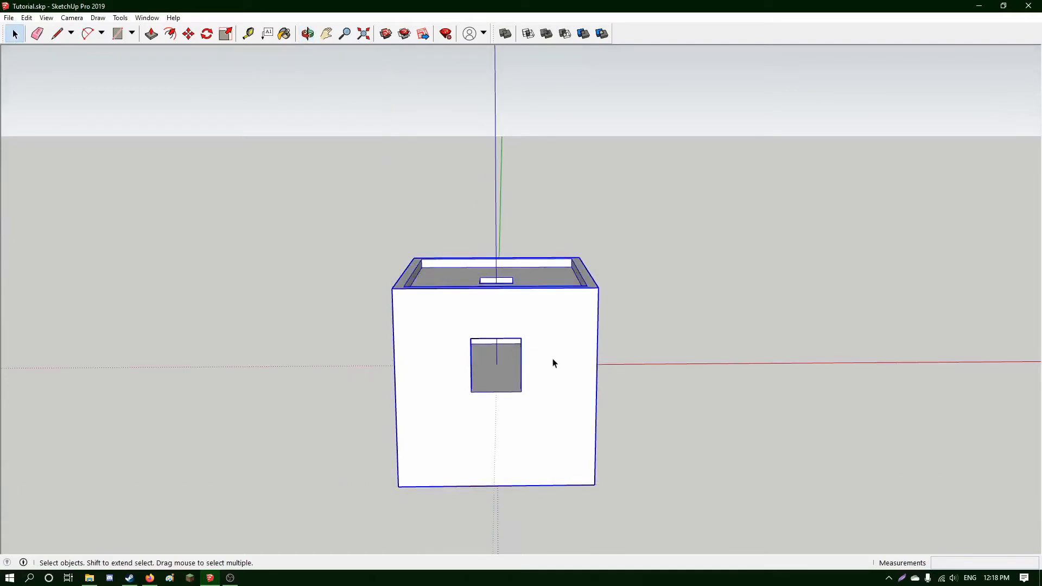
pyautogui.doubleClick(554, 362)
pyautogui.moveTo(552, 360); pyautogui.dragTo(524, 313, button='middle')
pyautogui.click(523, 312)
pyautogui.moveTo(654, 320); pyautogui.dragTo(576, 371, button='middle')
pyautogui.click(676, 398)
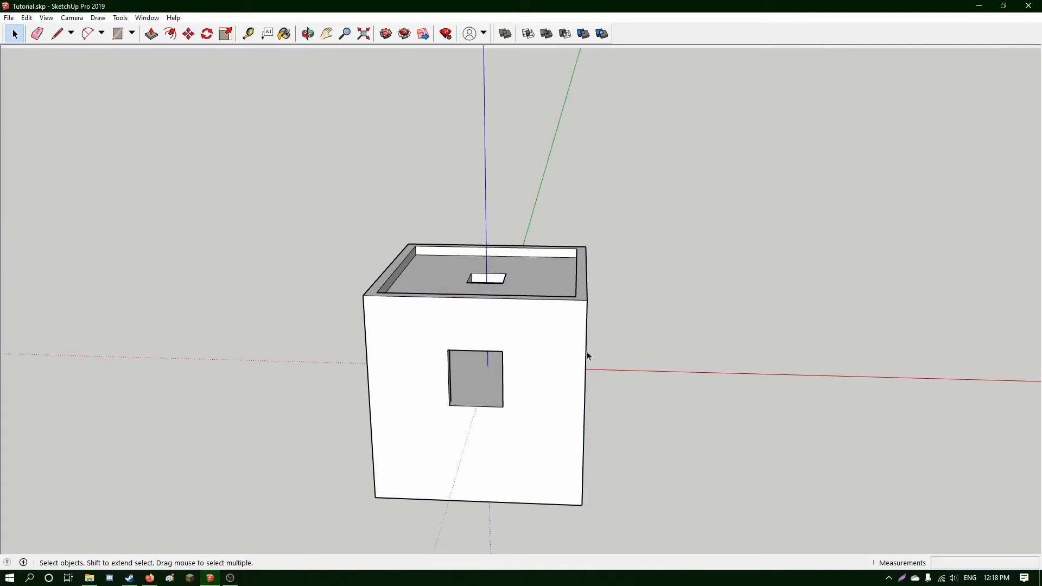
# Draw a 0.2 by 0.7 m rectangle from the lower corner of the front wall opening, running into the building.
pyautogui.moveTo(587, 356); pyautogui.dragTo(676, 357, button='middle')
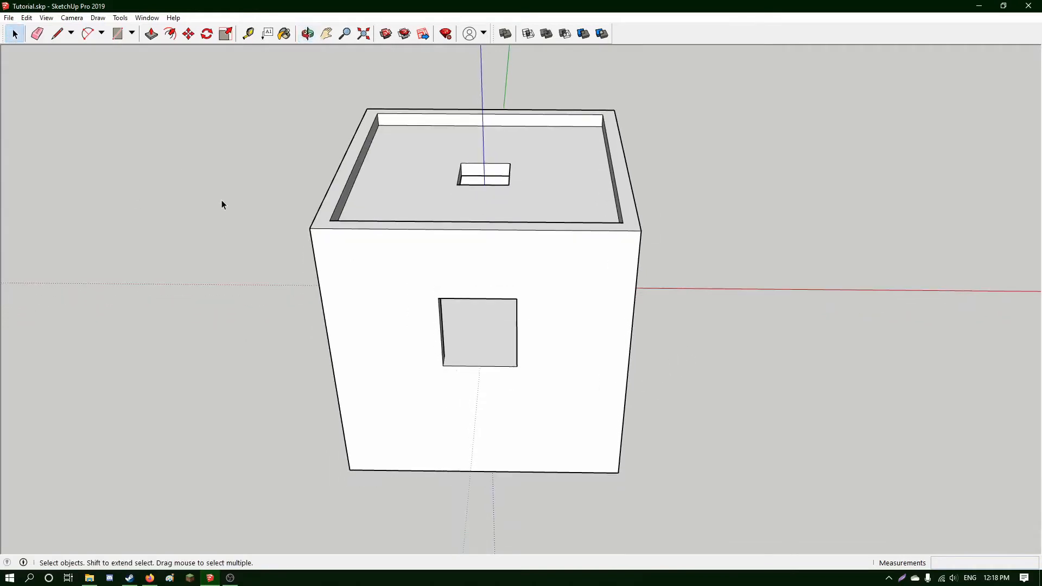
pyautogui.click(118, 35)
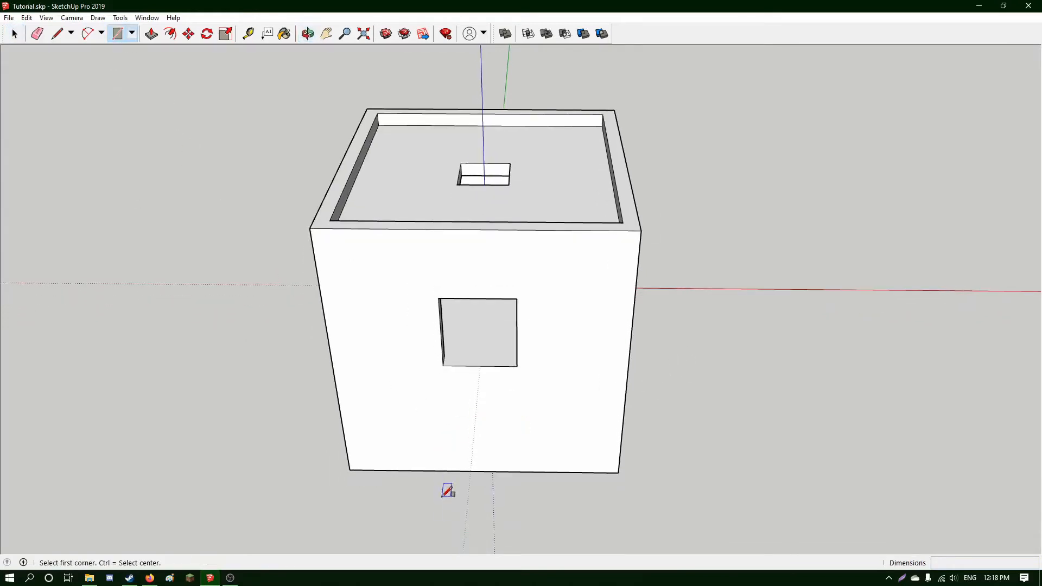
pyautogui.click(443, 365)
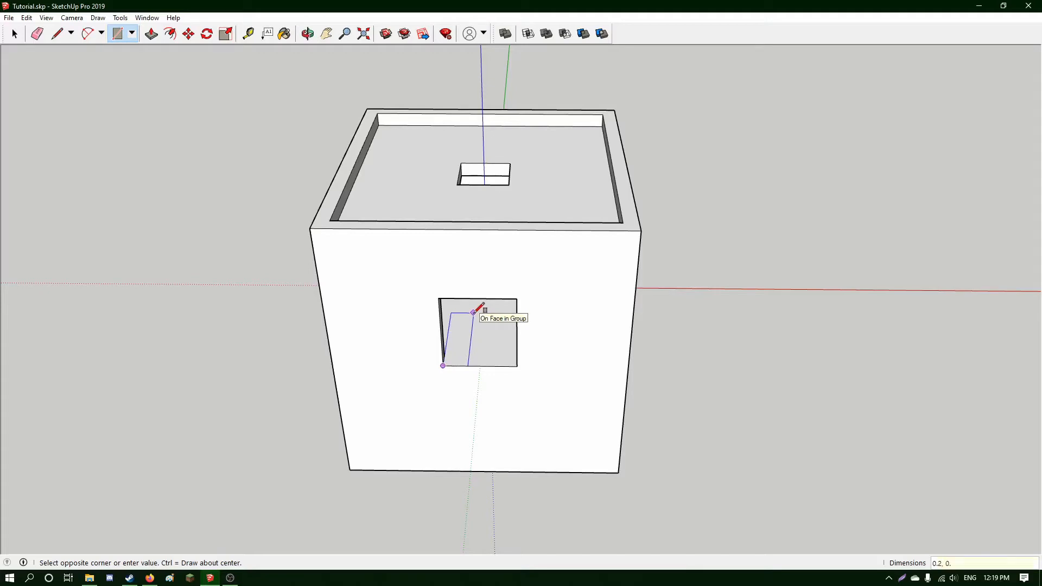
pyautogui.write('7')
pyautogui.press('Return')
pyautogui.click(15, 36)
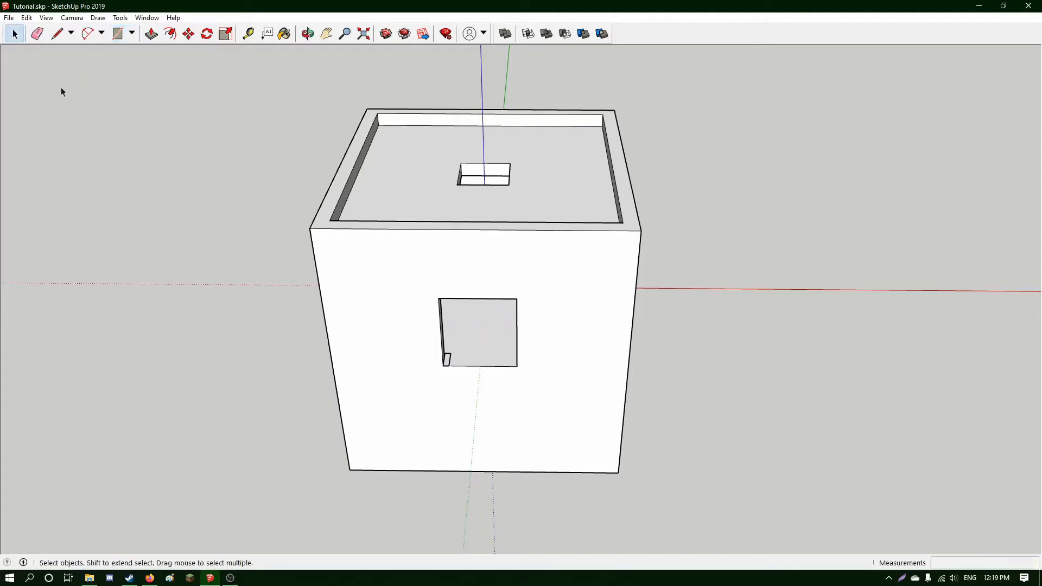
# Move the rectangle 0.1 m sideways into the wall so it straddles the opening's side edge.
pyautogui.scroll(4, 363, 336)
pyautogui.click(497, 382)
pyautogui.click(503, 386)
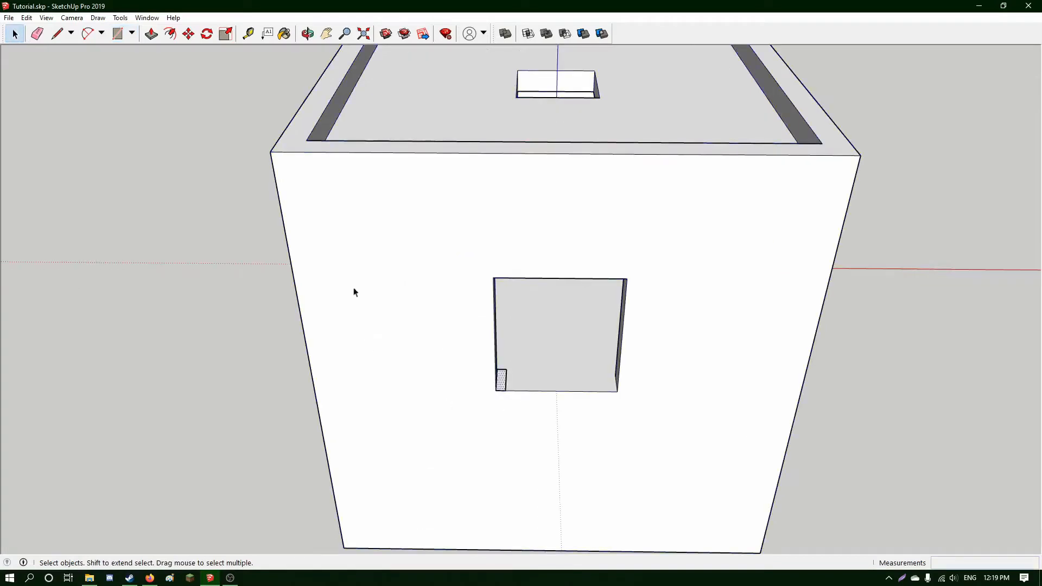
pyautogui.click(188, 33)
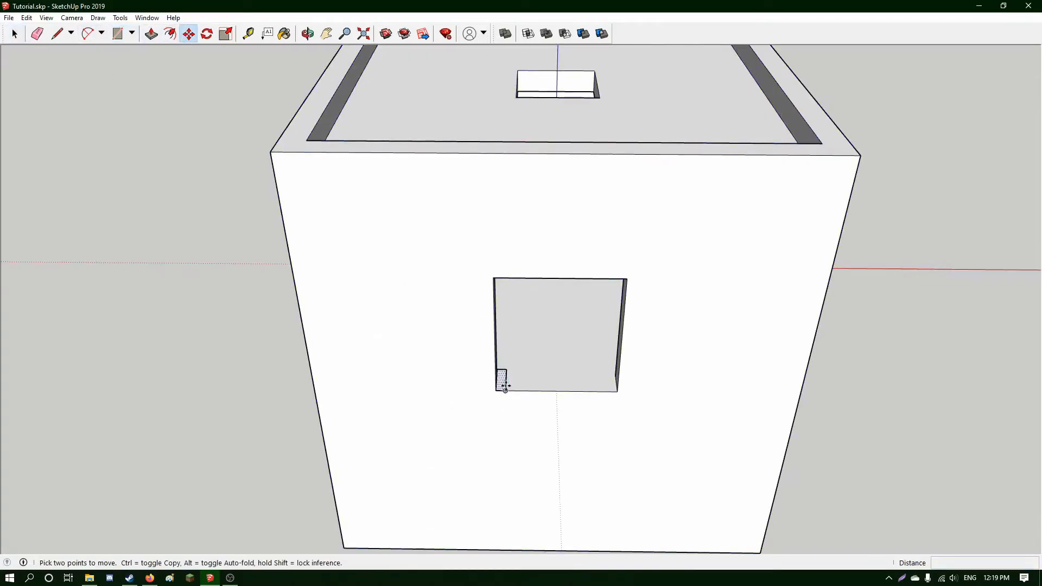
pyautogui.click(506, 389)
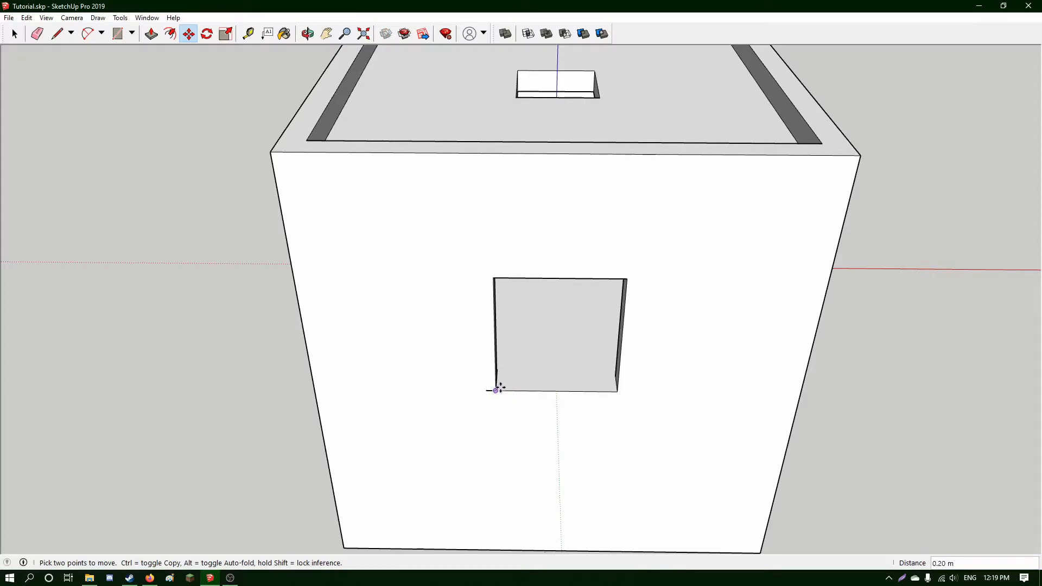
pyautogui.press('Return')
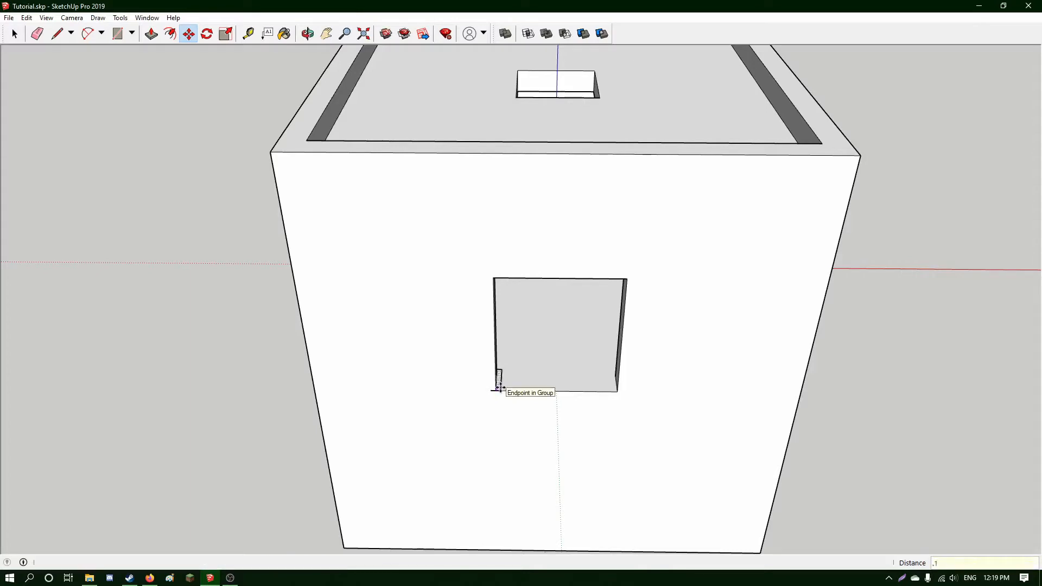
# Move the rectangle 0.1 m outward along the green axis, in front of the wall.
pyautogui.click(501, 390)
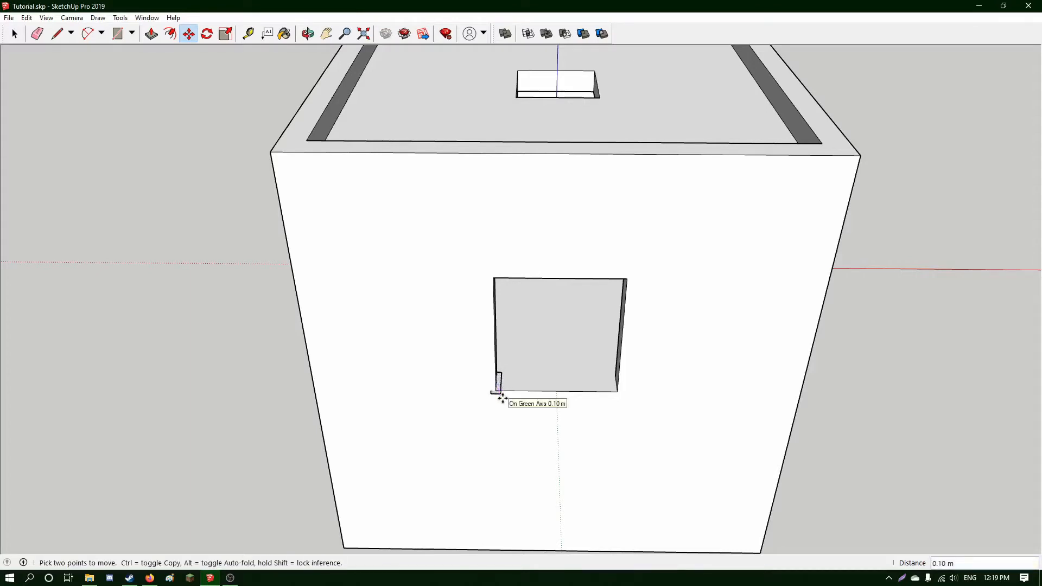
pyautogui.click(501, 396)
pyautogui.moveTo(489, 344); pyautogui.dragTo(257, 168, button='middle')
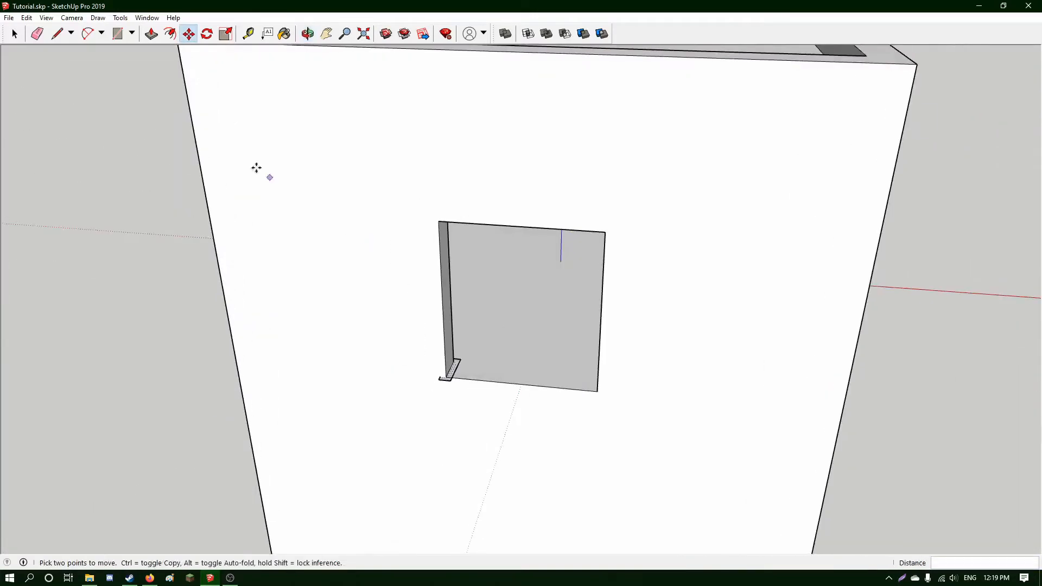
pyautogui.click(151, 33)
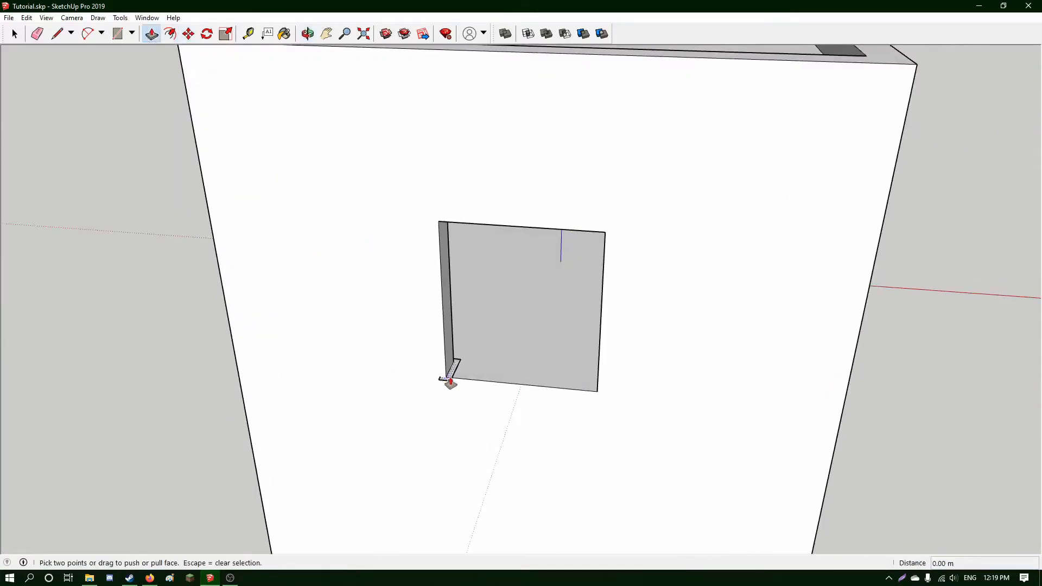
pyautogui.click(21, 33)
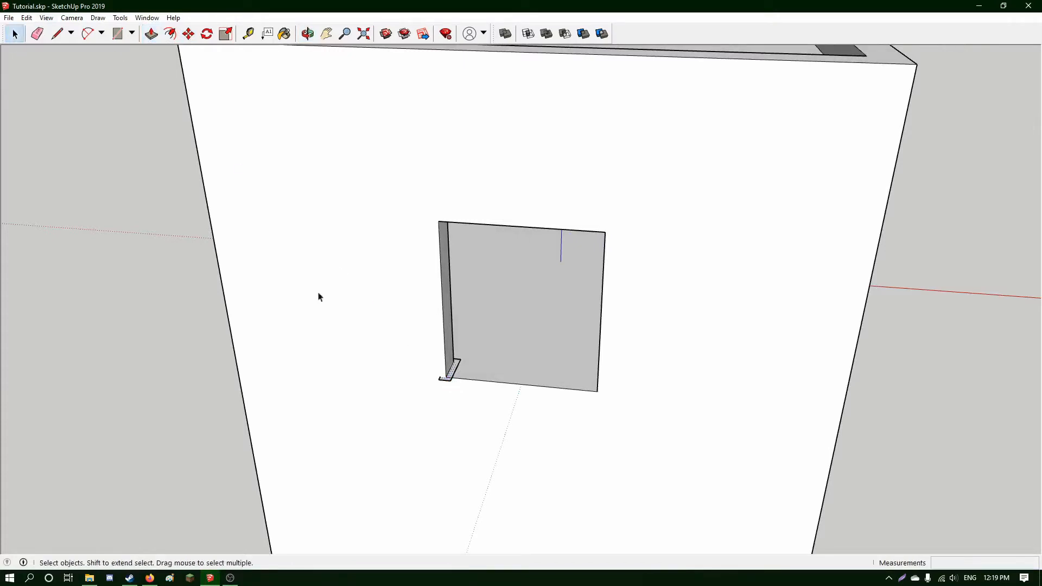
# Move the rectangle 0.1 m back along the green axis, flush with the wall's outer face.
pyautogui.click(449, 380)
pyautogui.click(450, 381)
pyautogui.click(188, 34)
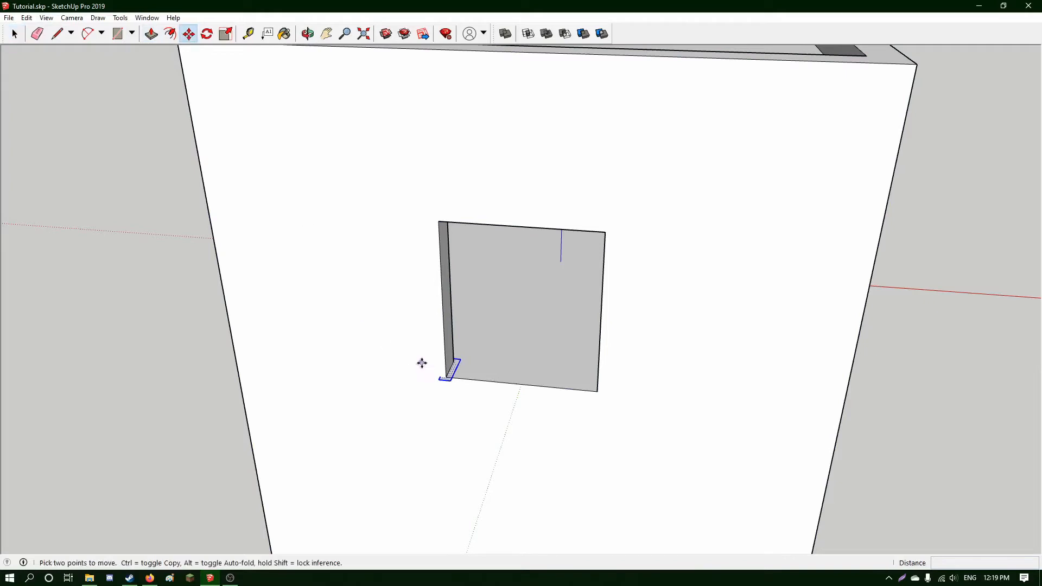
pyautogui.click(451, 381)
pyautogui.click(452, 377)
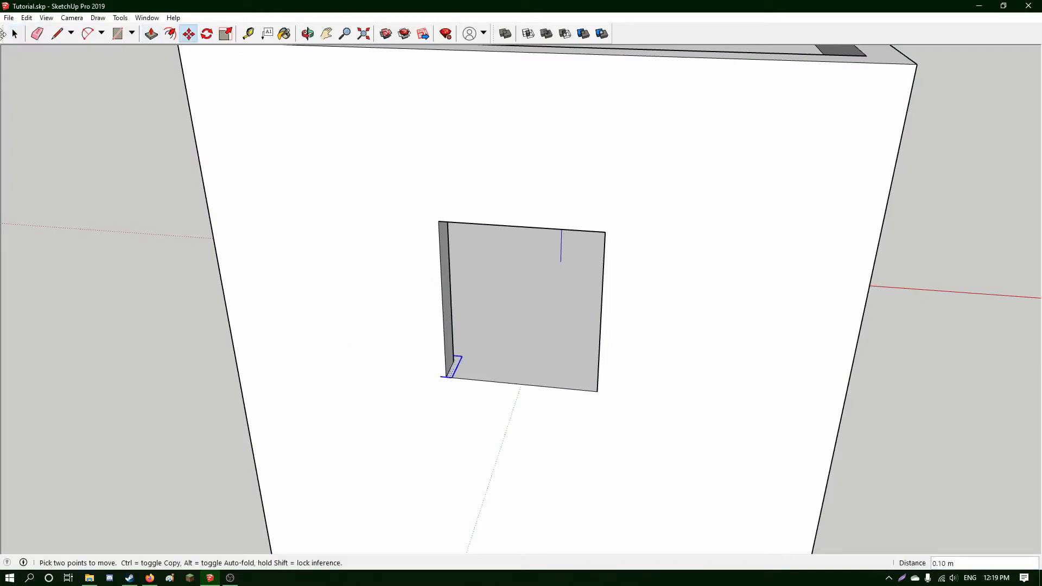
# Push/Pull the rectangle up to the top of the opening and extend it a further 0.1 m to form the frame's side post.
pyautogui.click(152, 34)
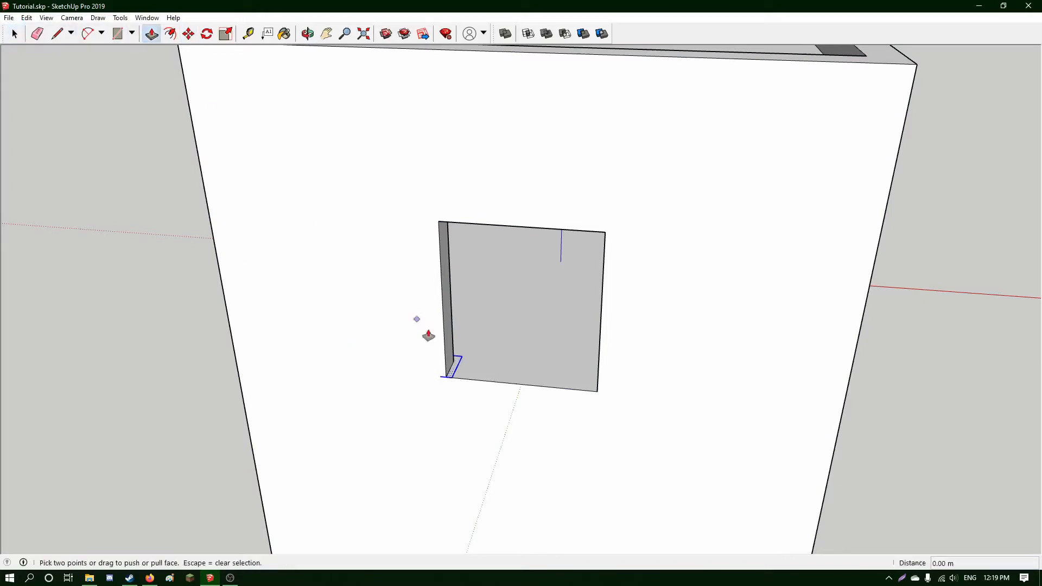
pyautogui.click(450, 371)
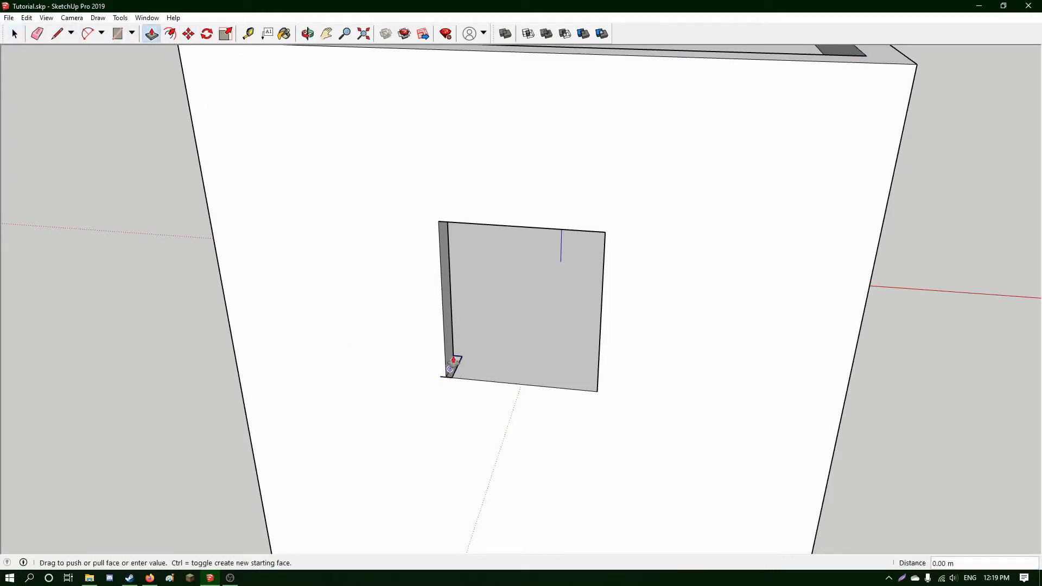
pyautogui.click(446, 225)
pyautogui.click(445, 223)
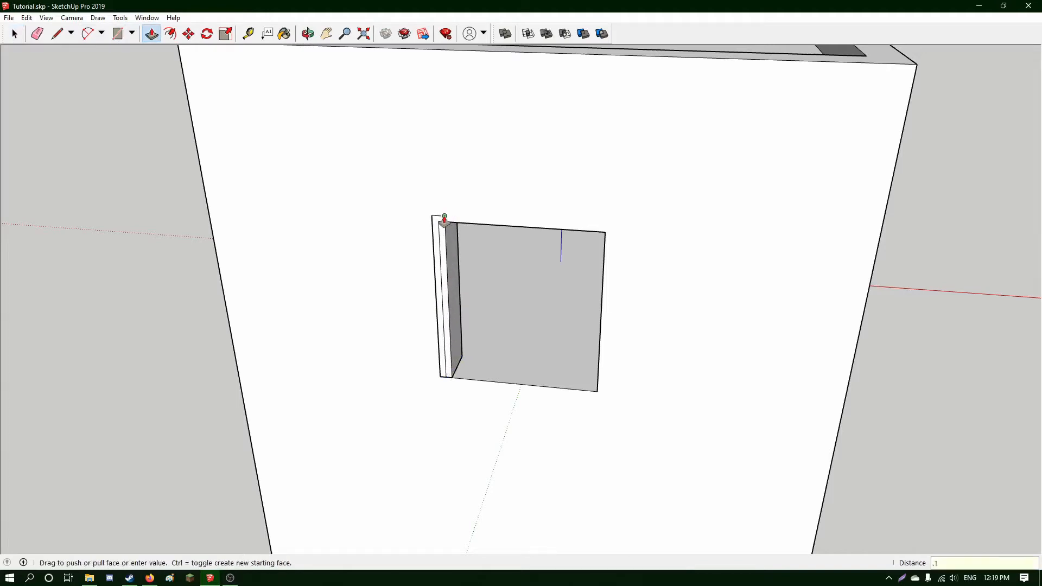
pyautogui.click(439, 219)
pyautogui.moveTo(554, 275); pyautogui.dragTo(457, 190, button='middle')
pyautogui.scroll(2, 454, 196)
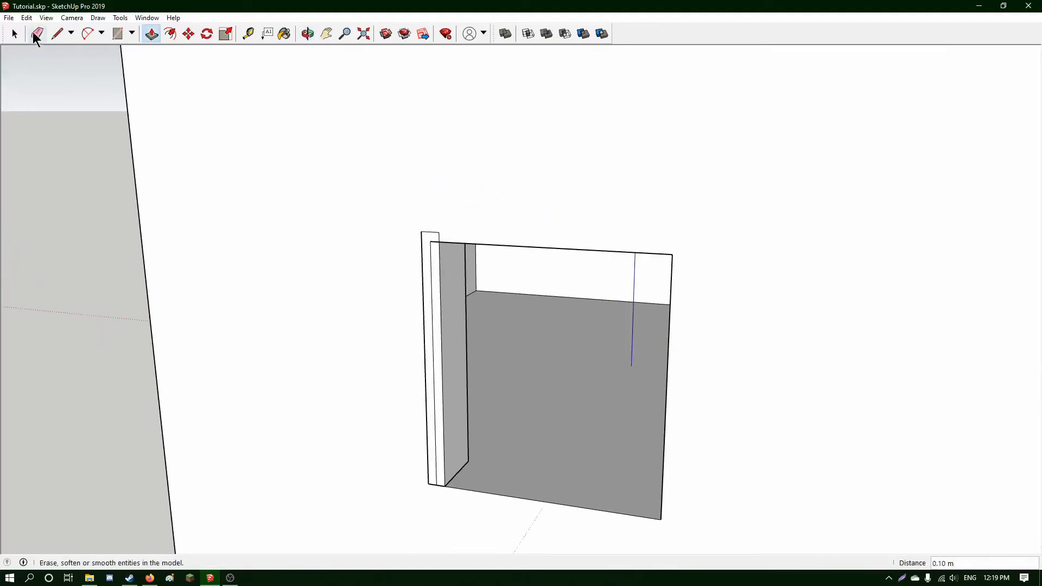
pyautogui.click(50, 31)
pyautogui.click(439, 232)
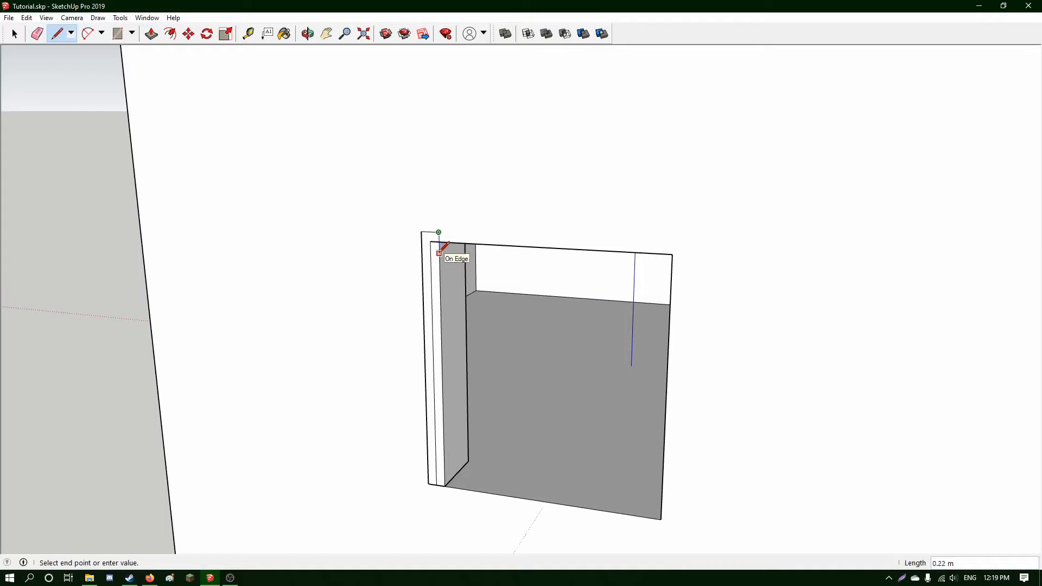
pyautogui.press('Escape')
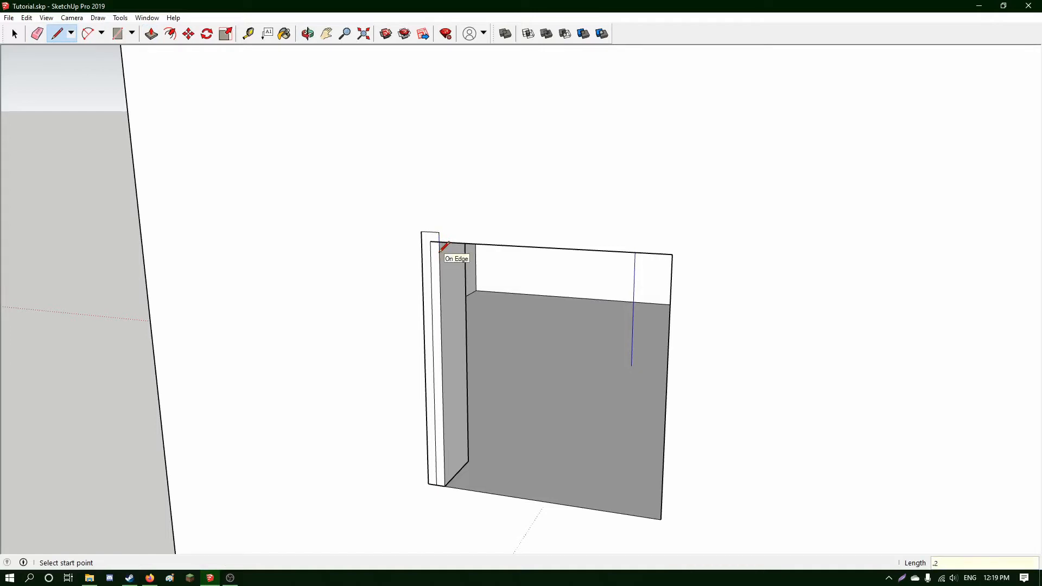
pyautogui.click(151, 34)
pyautogui.click(445, 251)
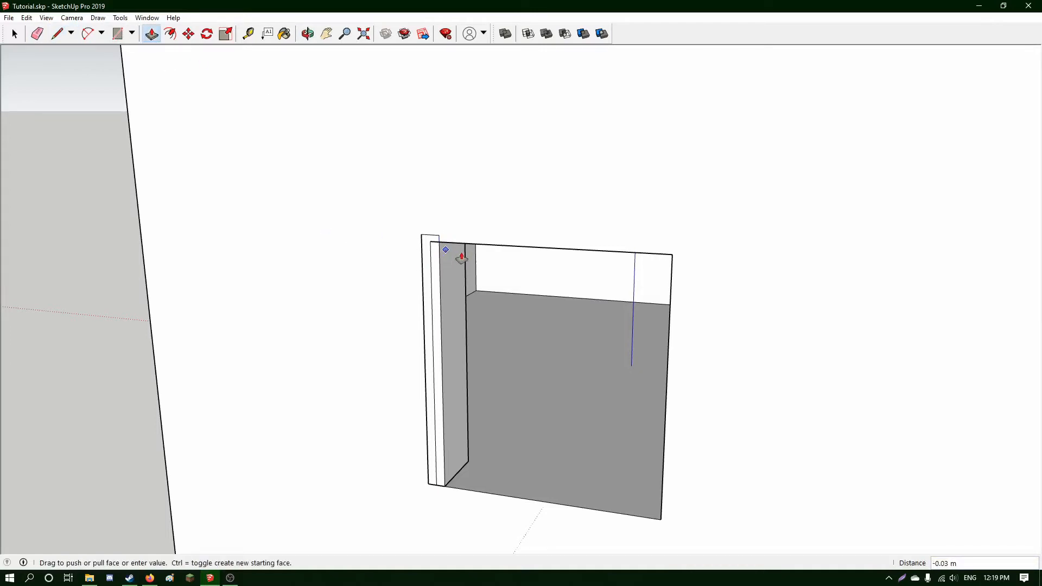
pyautogui.press('Escape')
# Draw a 0.2 m line down from the post's upper inner corner and a 0.7 m line across its depth.
pyautogui.click(56, 34)
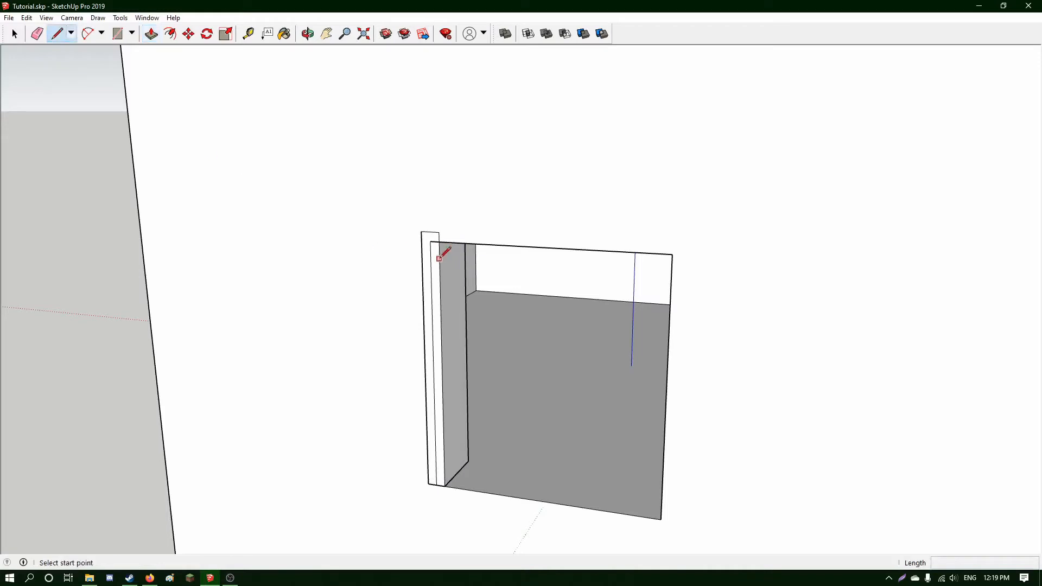
pyautogui.click(439, 233)
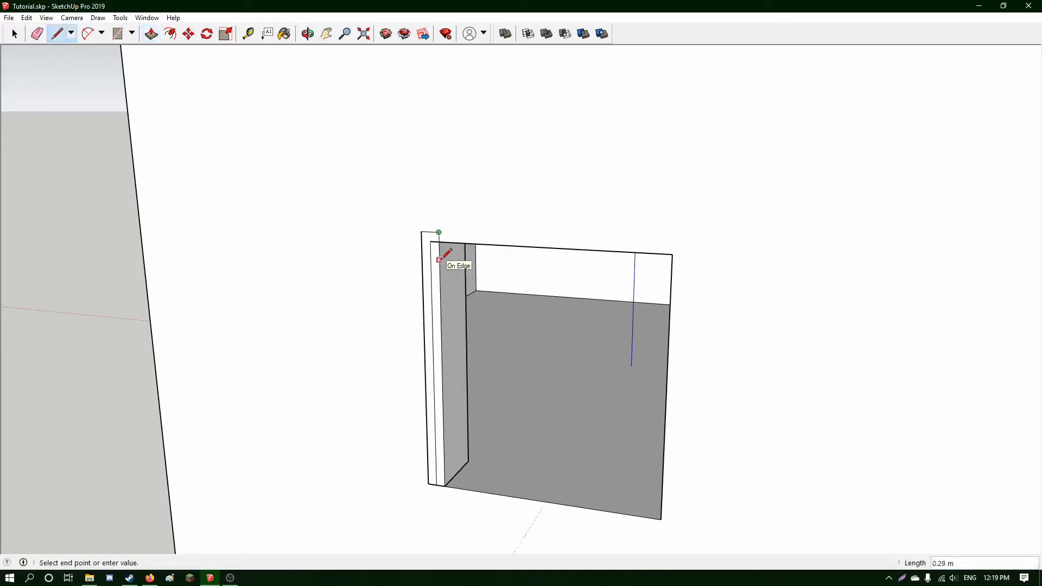
pyautogui.write('.2')
pyautogui.press('Return')
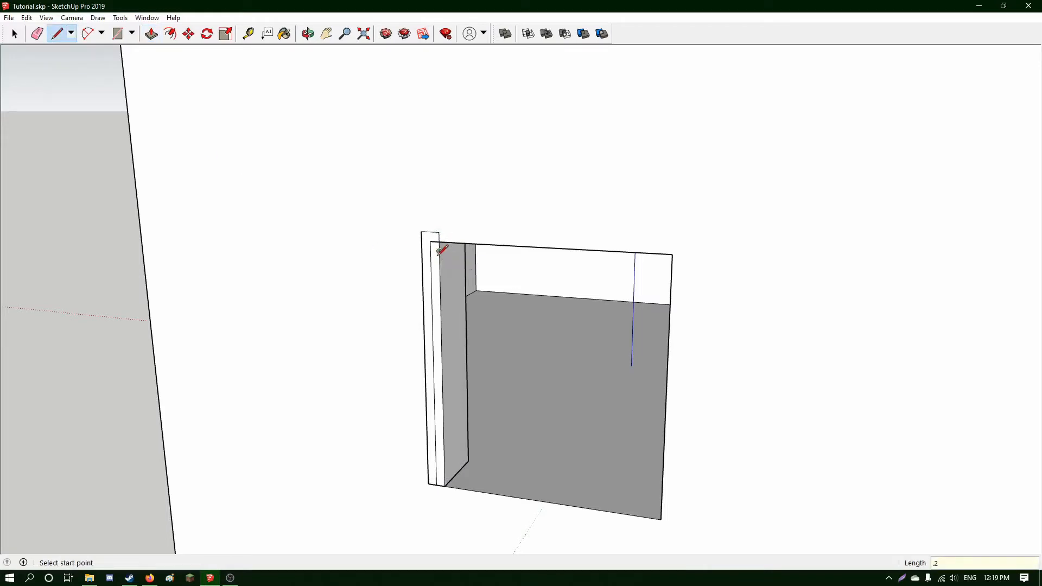
pyautogui.click(440, 251)
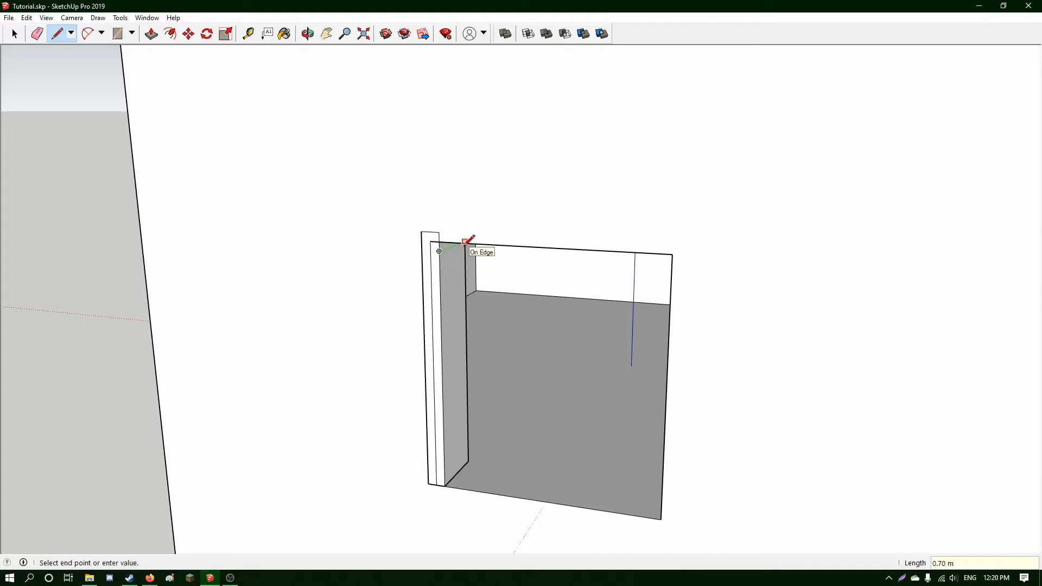
pyautogui.click(465, 244)
# Push/Pull the marked upper face of the post across the opening to its far side and 0.1 m beyond it.
pyautogui.click(151, 34)
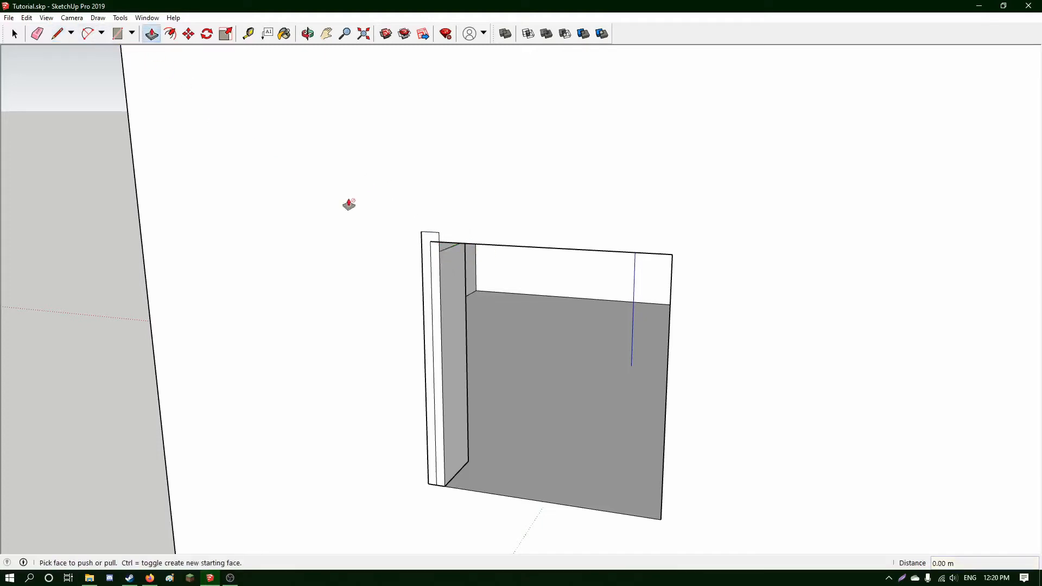
pyautogui.click(433, 256)
pyautogui.click(673, 276)
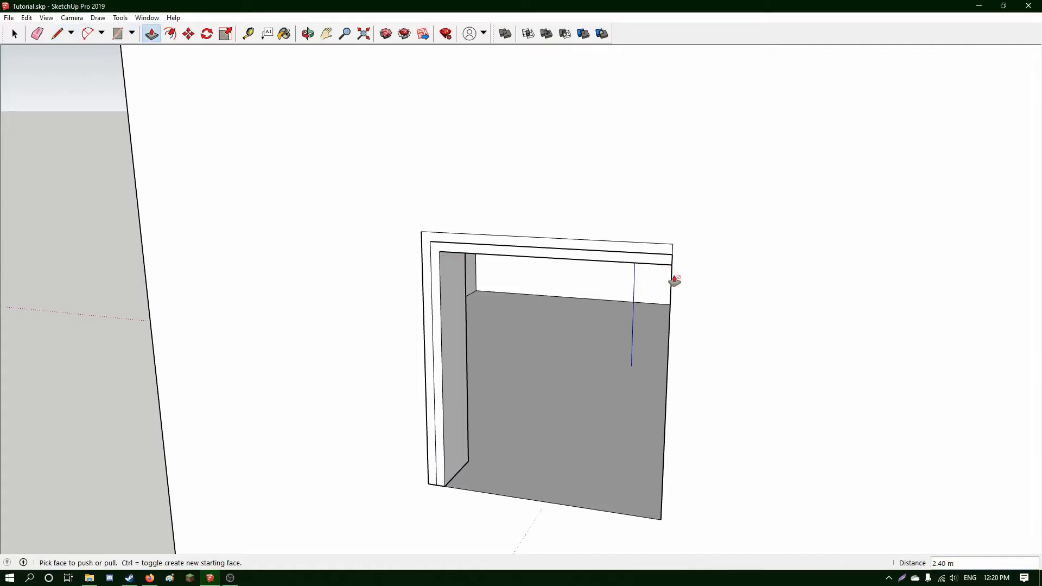
pyautogui.moveTo(687, 266); pyautogui.dragTo(655, 267, button='middle')
pyautogui.click(655, 267)
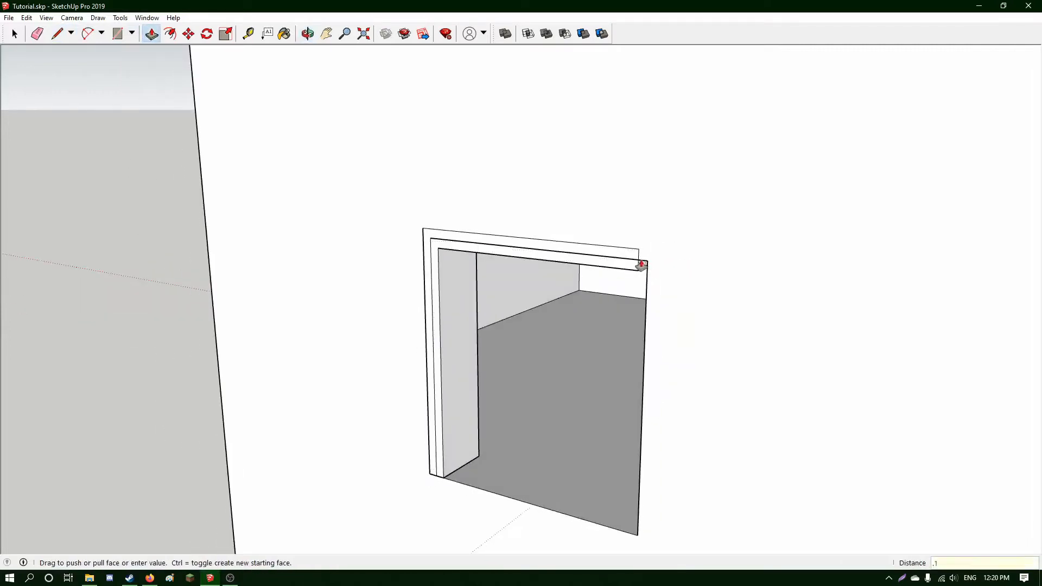
pyautogui.click(643, 268)
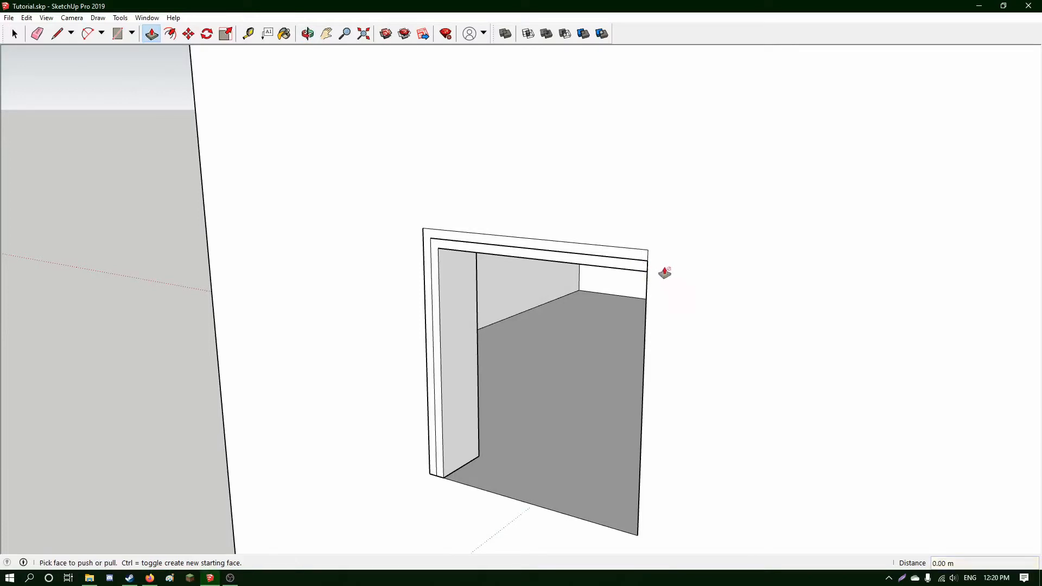
pyautogui.click(654, 270)
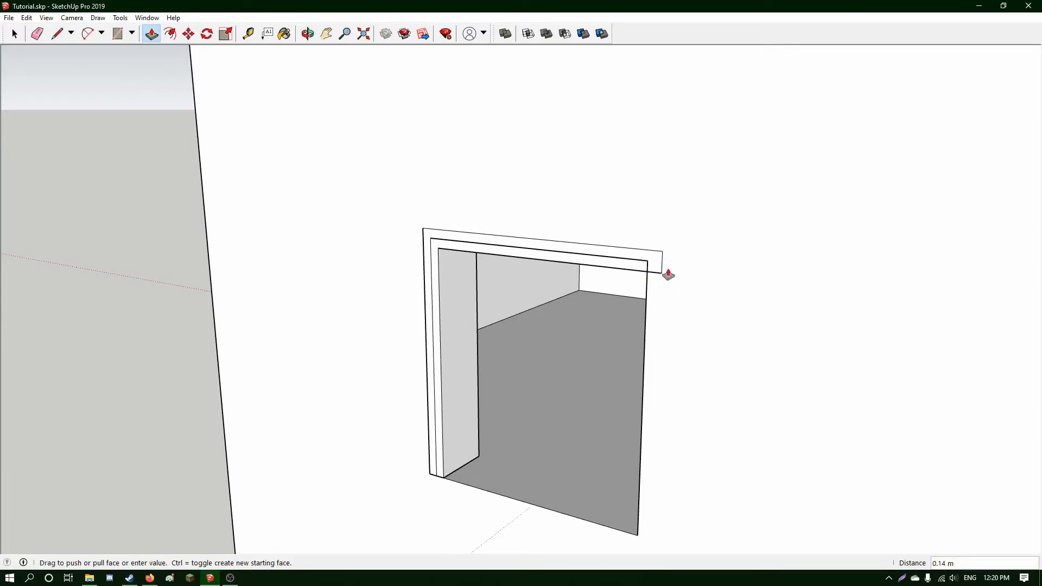
pyautogui.press('Return')
# Draw a 0.2 m line on the underside of the crosspiece's free end and a 0.7 m line across its depth.
pyautogui.click(57, 34)
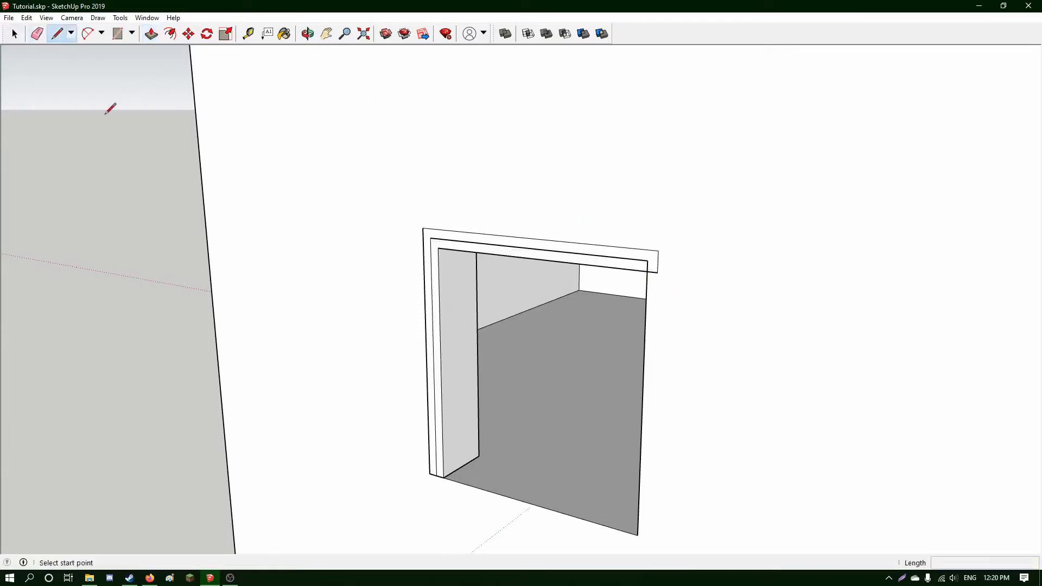
pyautogui.moveTo(557, 381); pyautogui.dragTo(622, 271, button='middle')
pyautogui.click(601, 257)
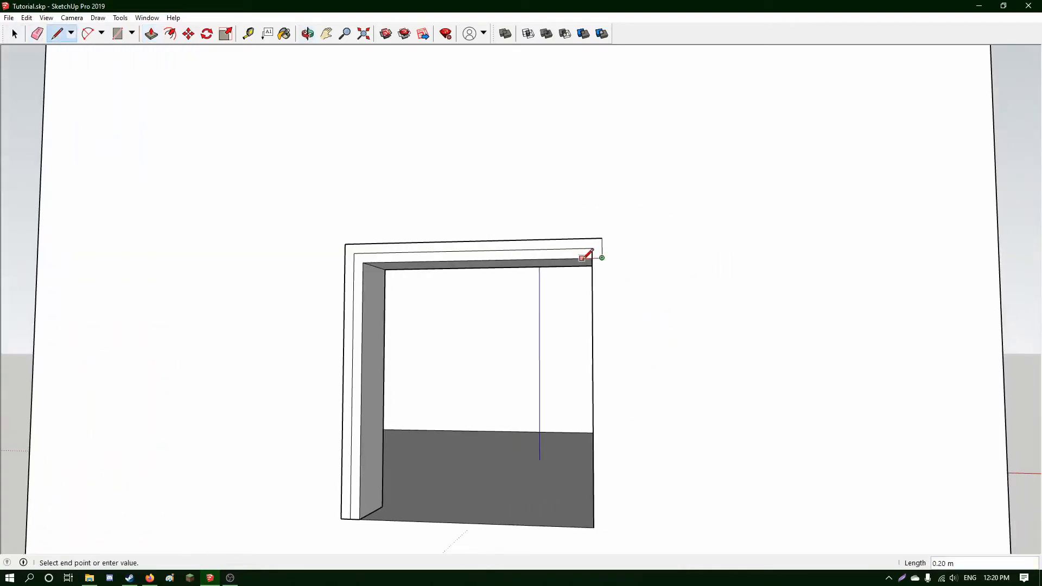
pyautogui.click(584, 259)
pyautogui.click(584, 258)
pyautogui.click(586, 266)
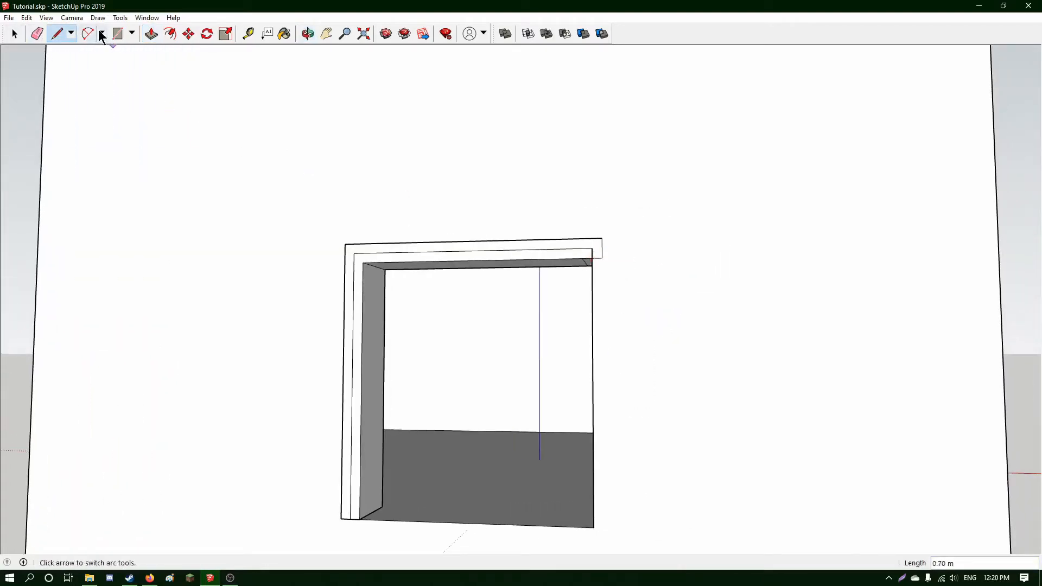
# Push/Pull the marked underside face down to the base level of the opposite post to complete the frame.
pyautogui.click(151, 34)
pyautogui.moveTo(590, 270); pyautogui.dragTo(593, 528)
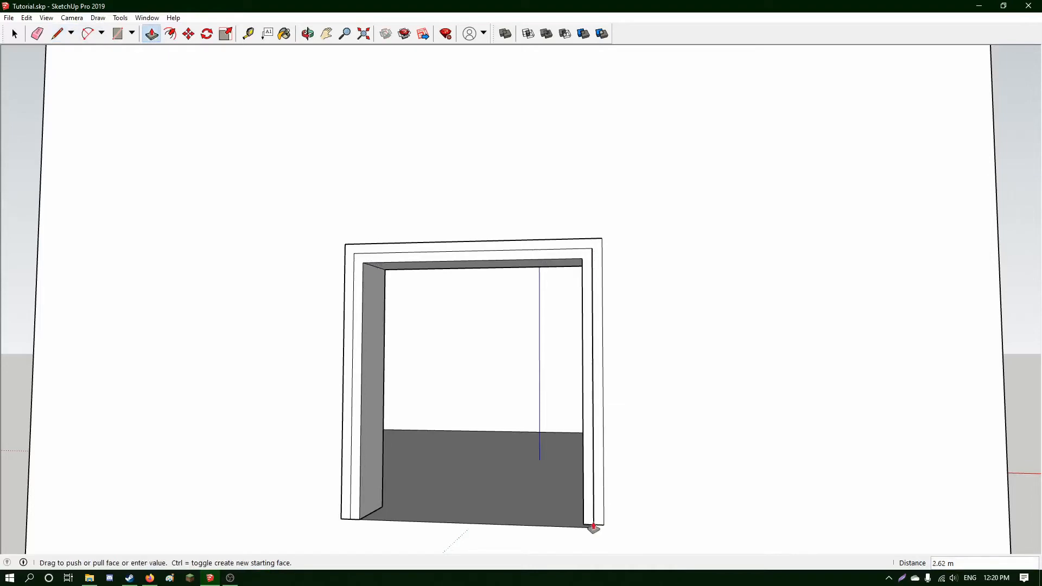
pyautogui.click(357, 527)
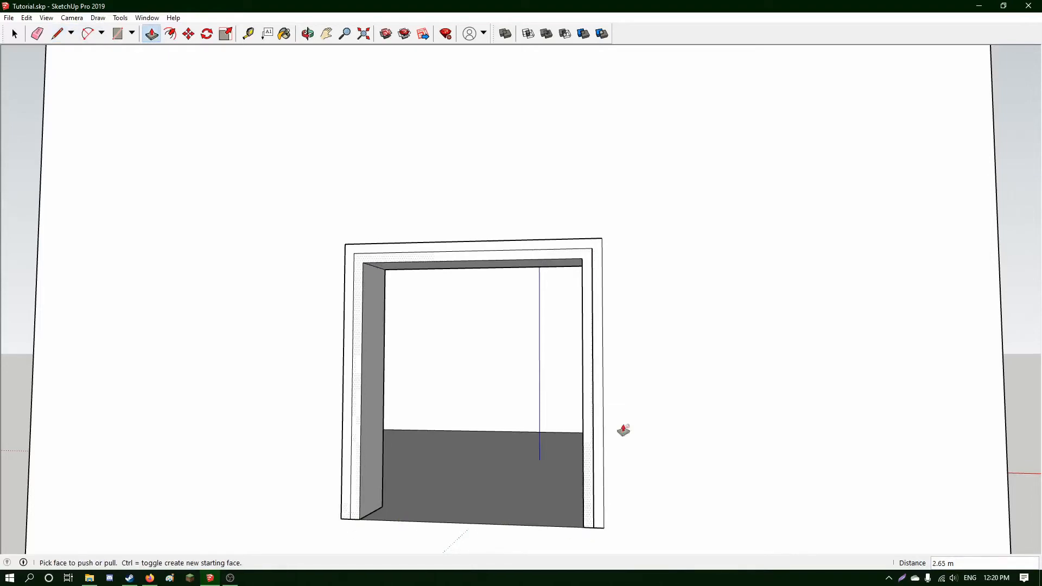
# Select the whole door frame and move it 0.2 m outward from the wall face.
pyautogui.moveTo(583, 401); pyautogui.dragTo(240, 243, button='middle')
pyautogui.click(14, 33)
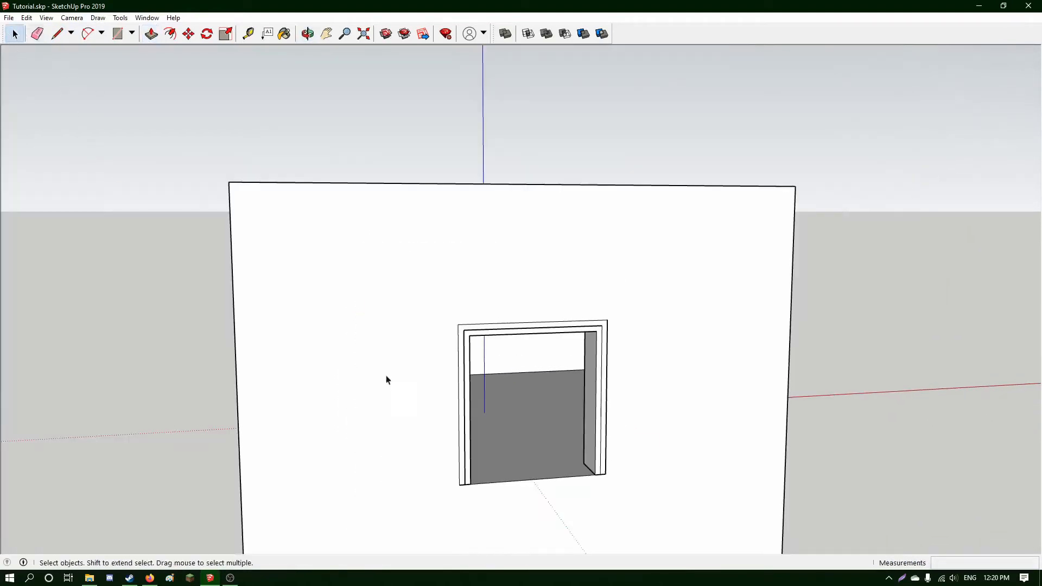
pyautogui.moveTo(406, 286); pyautogui.dragTo(687, 502)
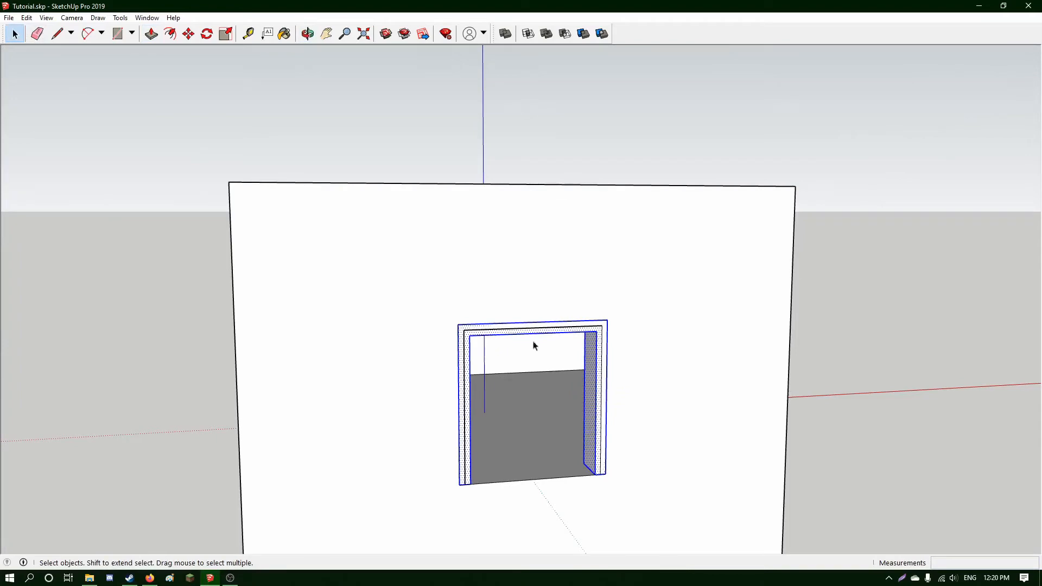
pyautogui.click(189, 34)
pyautogui.moveTo(337, 141); pyautogui.dragTo(461, 304, button='middle')
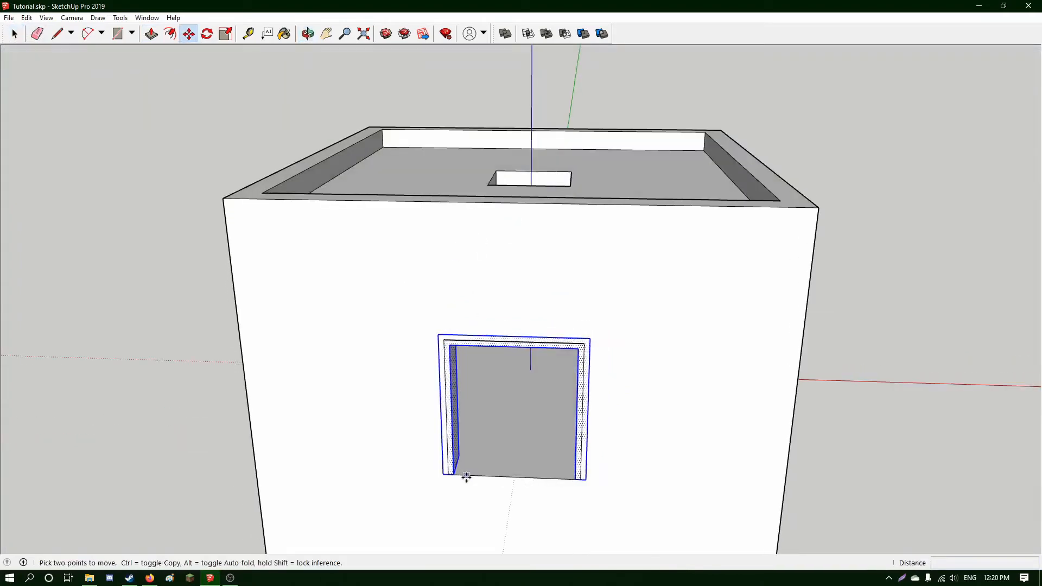
pyautogui.click(450, 476)
pyautogui.click(453, 488)
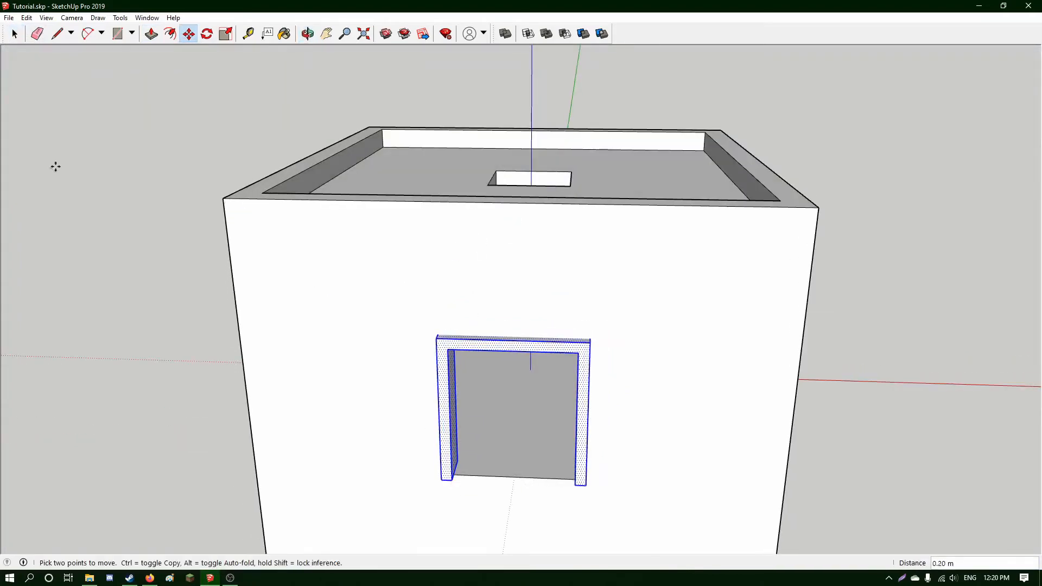
# Paste a copy of the door frame at the lower corner of the window opening on the adjacent wall.
pyautogui.click(14, 33)
pyautogui.moveTo(326, 268); pyautogui.dragTo(449, 376, button='middle')
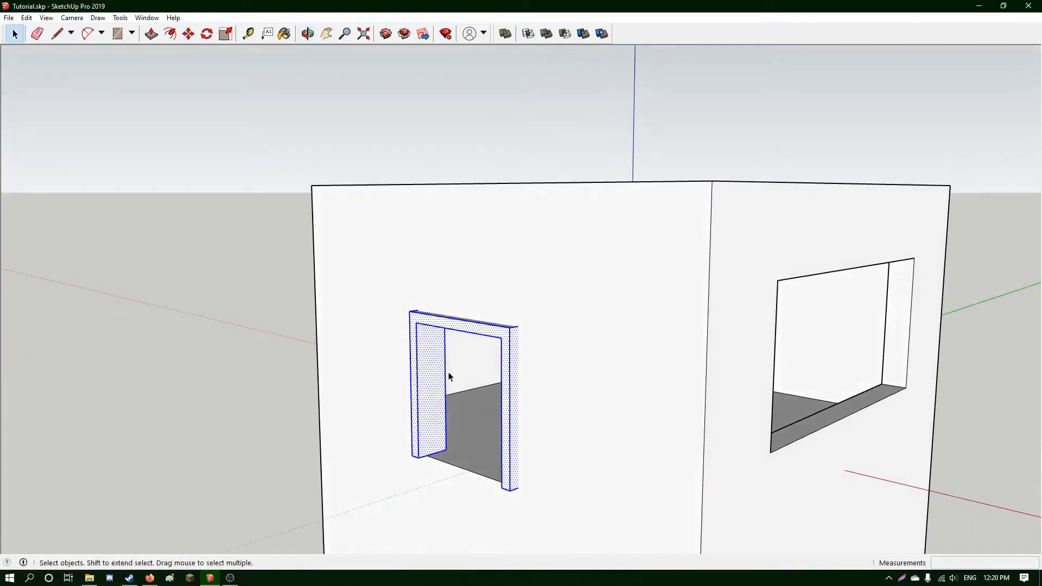
pyautogui.scroll(-5, 429, 358)
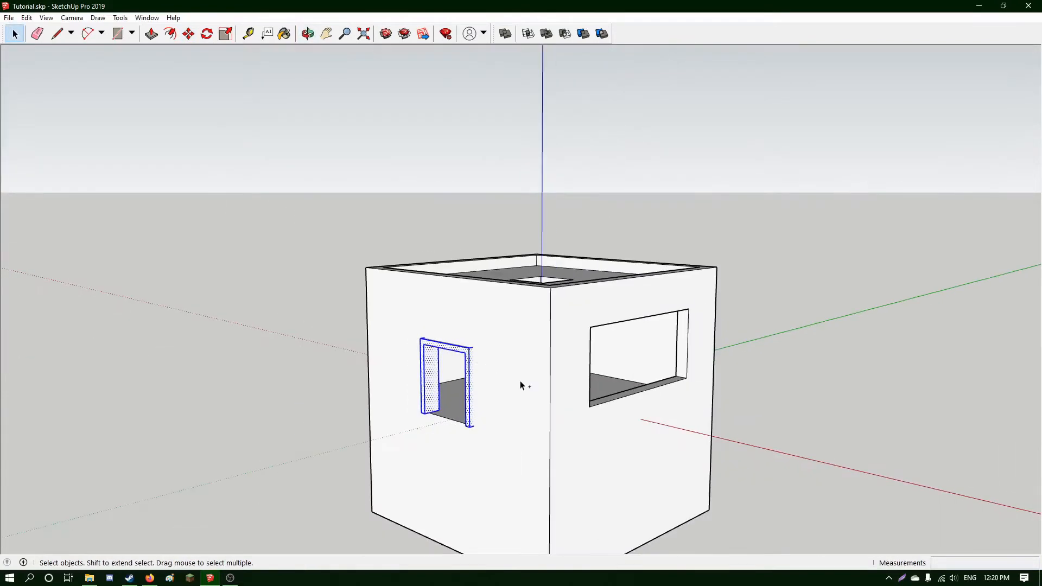
pyautogui.hotkey('ctrl', 'v')
pyautogui.click(590, 407)
pyautogui.moveTo(677, 388); pyautogui.dragTo(353, 372, button='middle')
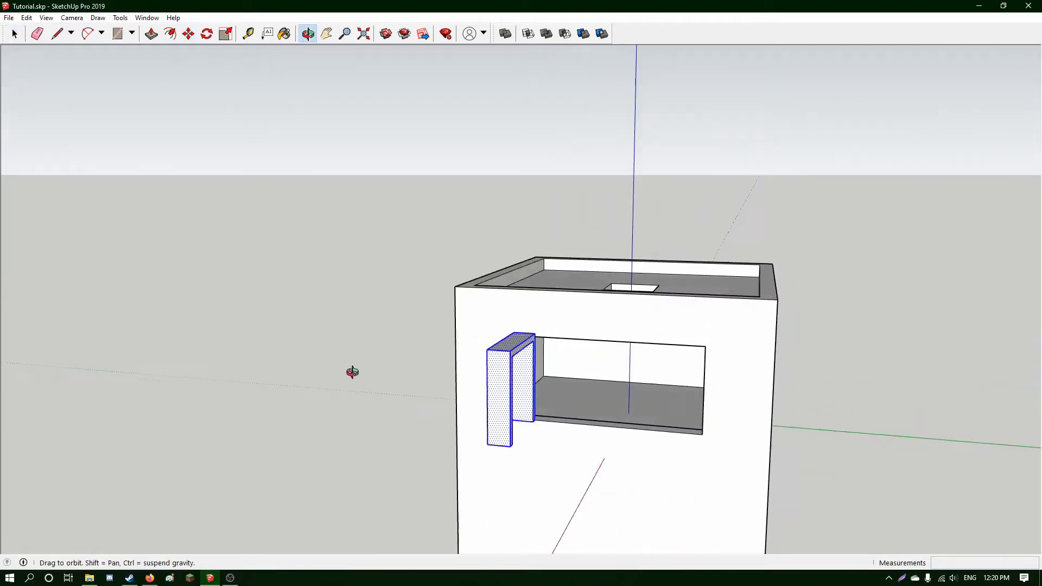
# Rotate the pasted frame 90 degrees about the vertical axis so it runs parallel to the window wall.
pyautogui.click(205, 36)
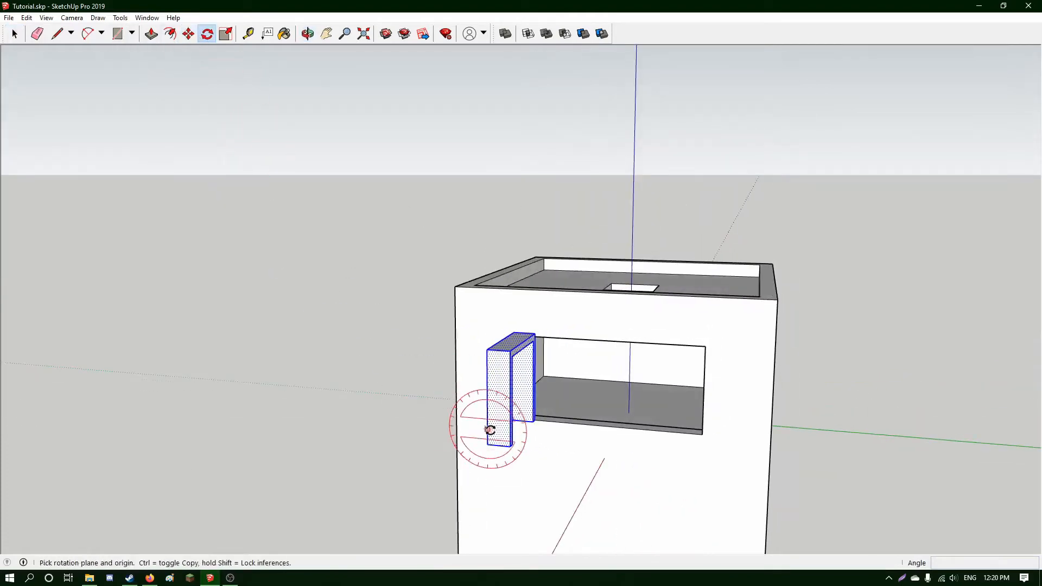
pyautogui.click(511, 343)
pyautogui.click(558, 358)
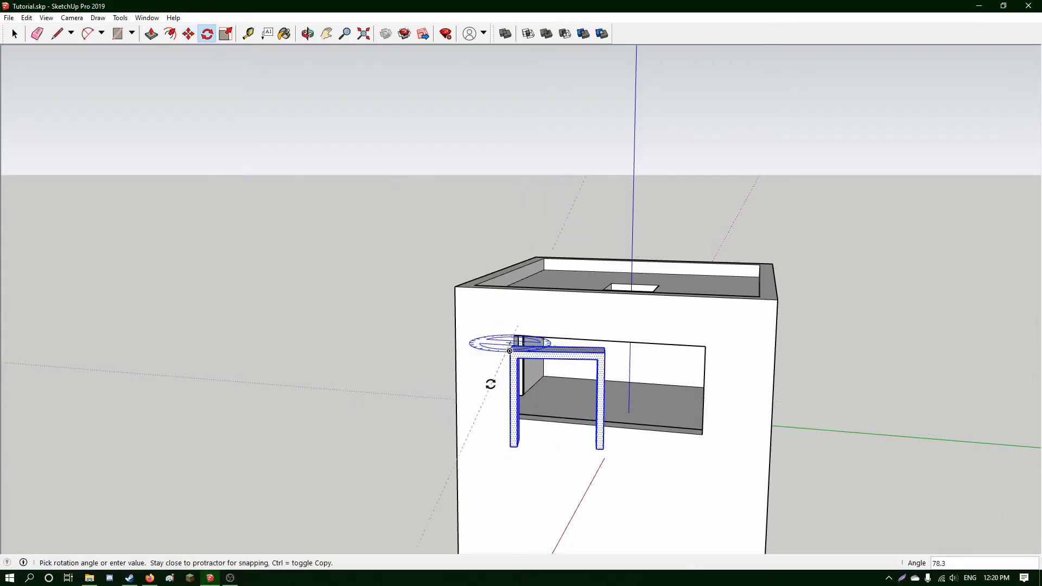
pyautogui.click(471, 382)
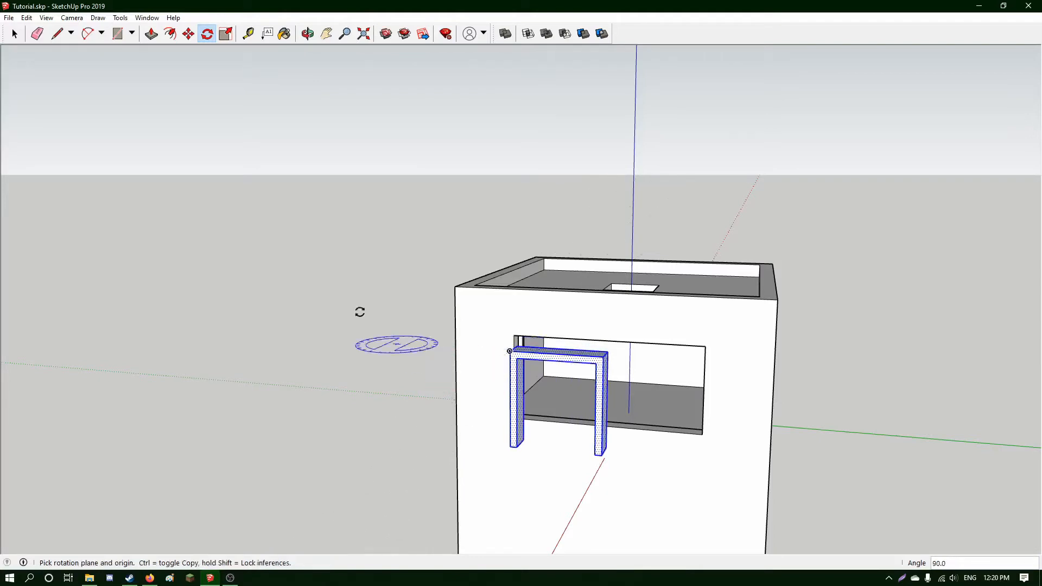
pyautogui.click(15, 34)
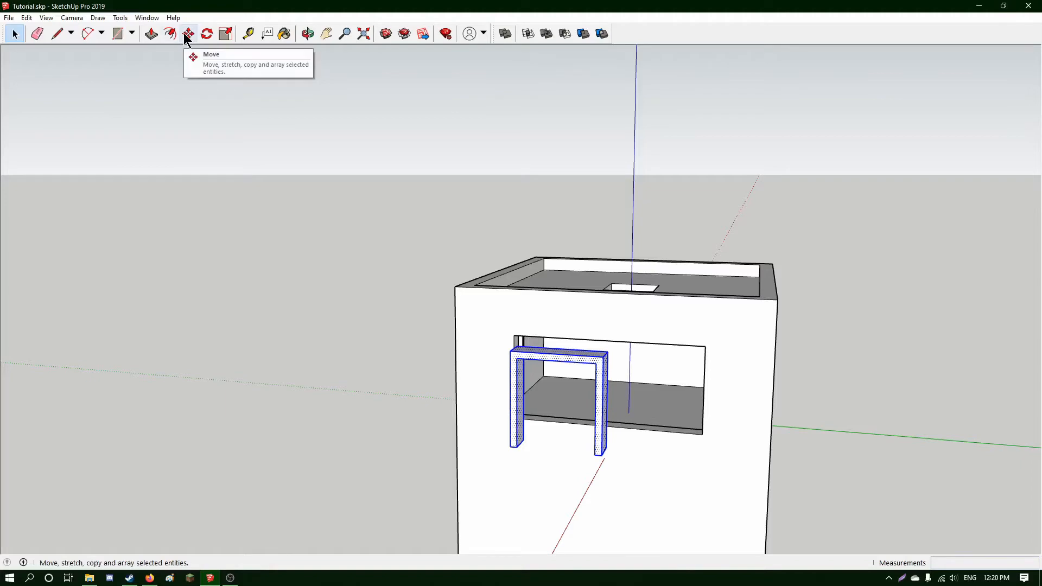
# Move the rotated frame onto the window opening's corner and shift it 0.1 m to overlap the wall edge.
pyautogui.moveTo(421, 250); pyautogui.dragTo(688, 337, button='middle')
pyautogui.click(473, 463)
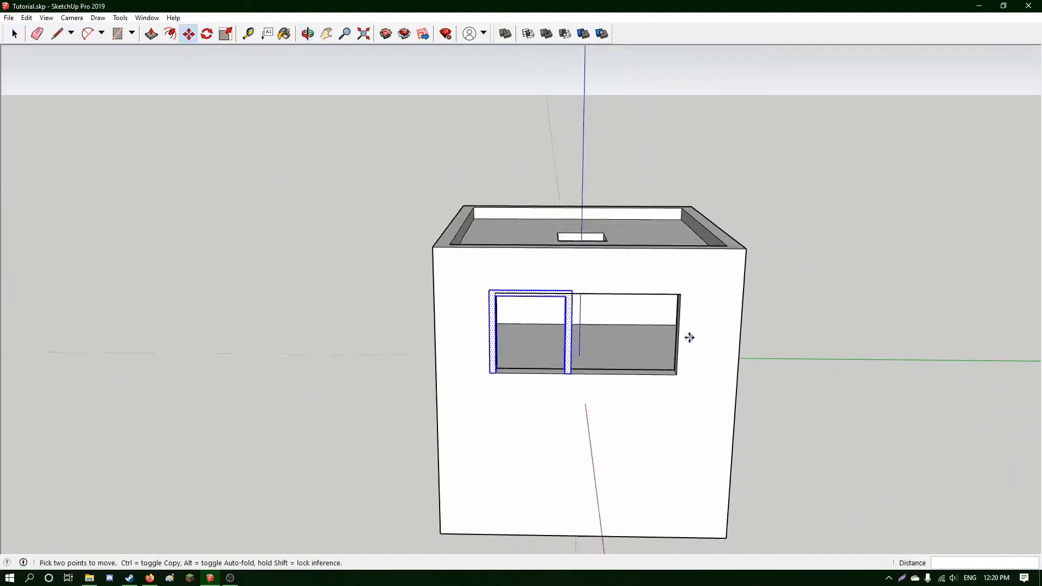
pyautogui.scroll(5, 572, 354)
pyautogui.click(307, 408)
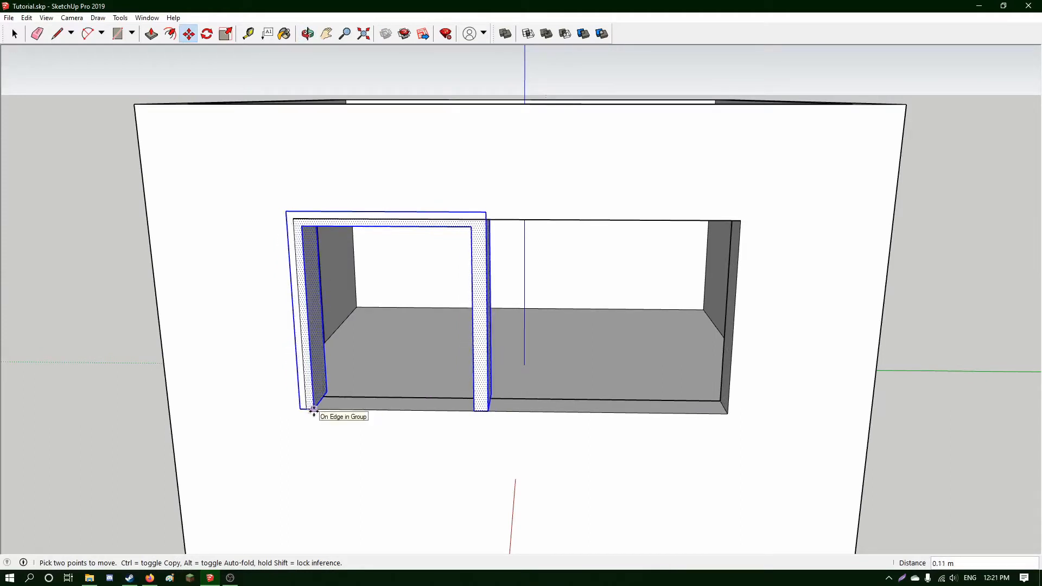
pyautogui.press('Return')
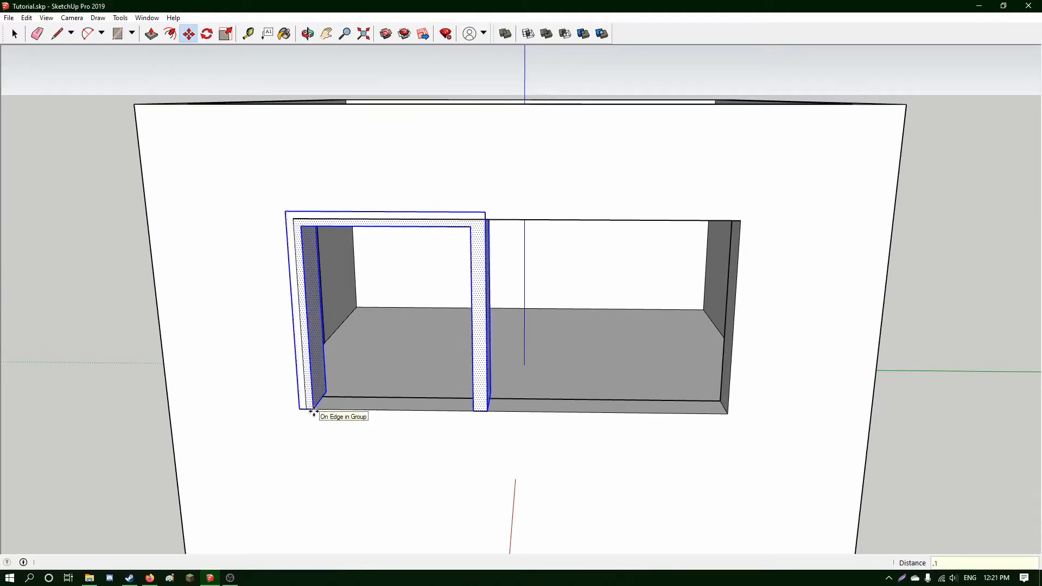
pyautogui.click(14, 34)
# Select the frame's post standing inside the window opening and move it 3.5 m toward the opening's far side.
pyautogui.scroll(-2, 212, 215)
pyautogui.scroll(-1, 212, 216)
pyautogui.moveTo(295, 274); pyautogui.dragTo(305, 231, button='middle')
pyautogui.keyDown('shift'); pyautogui.moveTo(305, 230); pyautogui.dragTo(414, 286, button='middle'); pyautogui.keyUp('shift')
pyautogui.scroll(5, 421, 294)
pyautogui.scroll(-7, 426, 298)
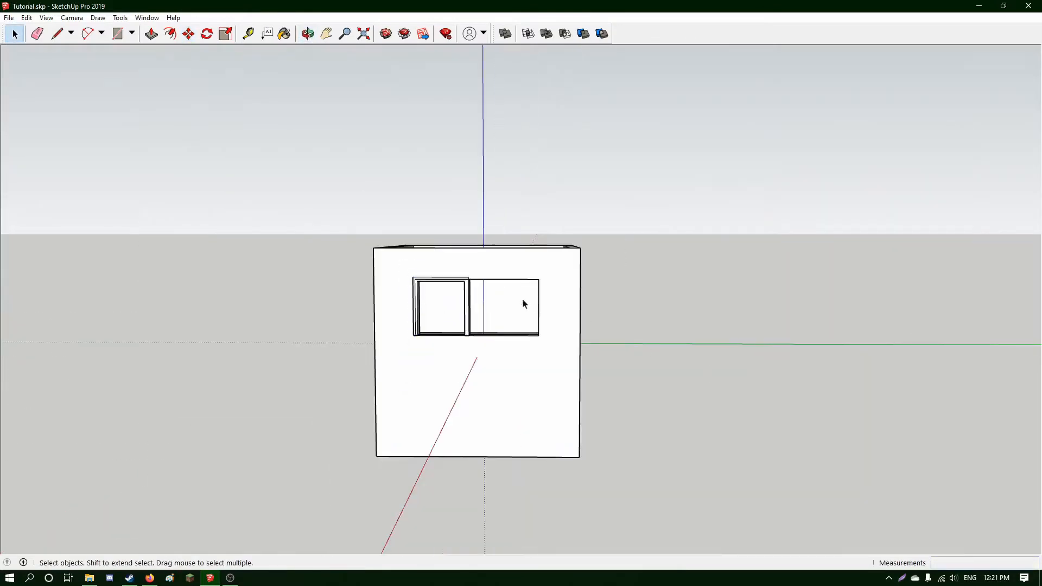
pyautogui.moveTo(523, 302); pyautogui.dragTo(505, 318, button='middle')
pyautogui.scroll(3, 513, 342)
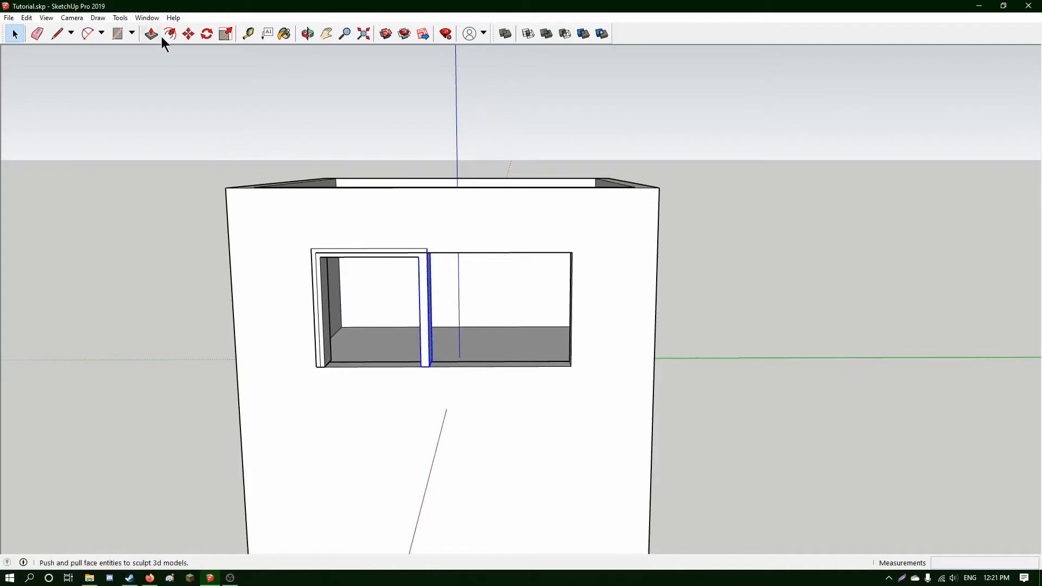
pyautogui.click(188, 33)
pyautogui.click(432, 368)
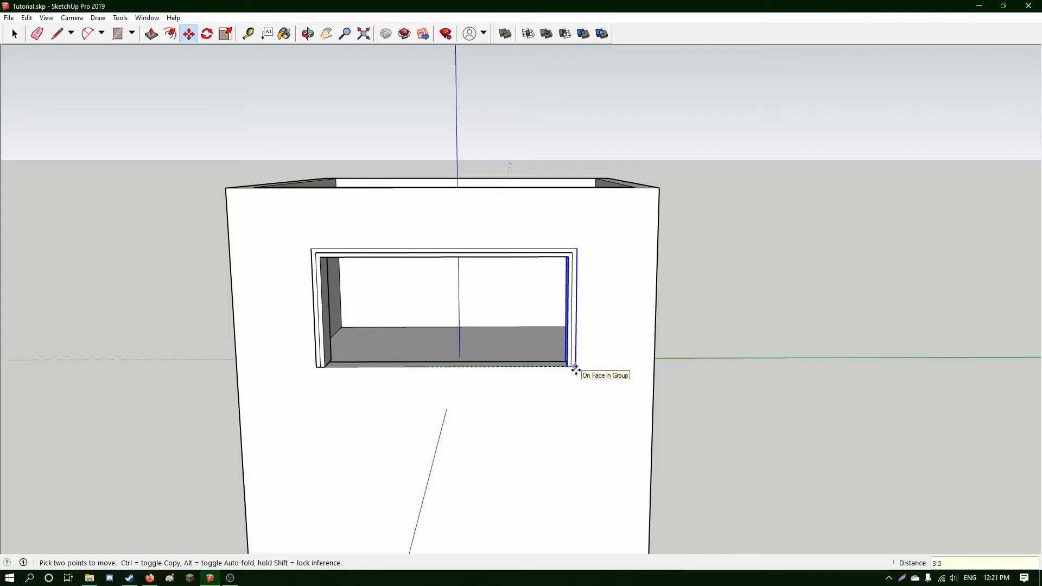
pyautogui.press('Return')
# Push/Pull the lower ends of both window frame posts down past the opening's lower edge.
pyautogui.click(37, 33)
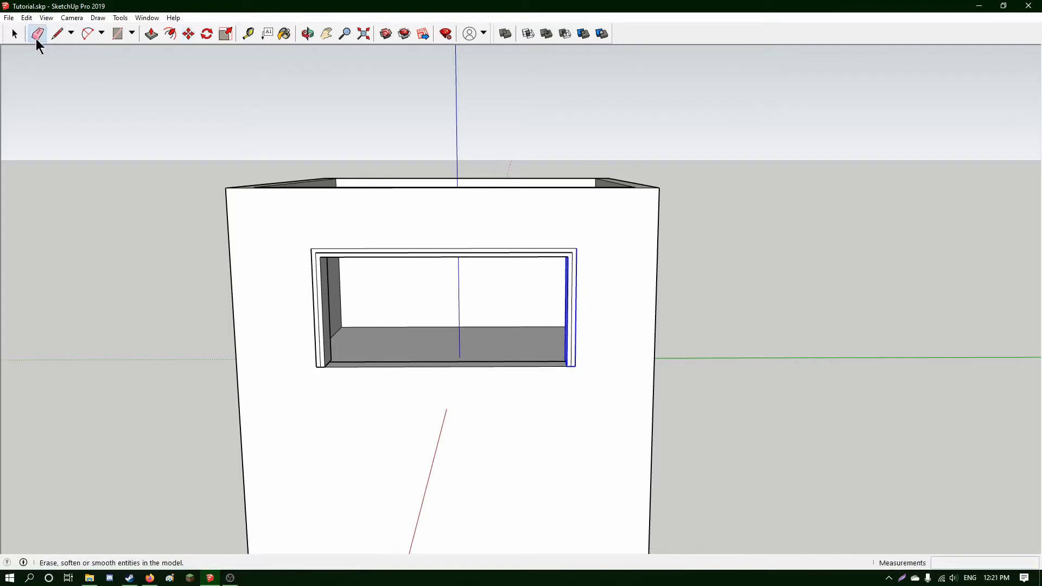
pyautogui.click(14, 34)
pyautogui.press('p')
pyautogui.scroll(5, 320, 325)
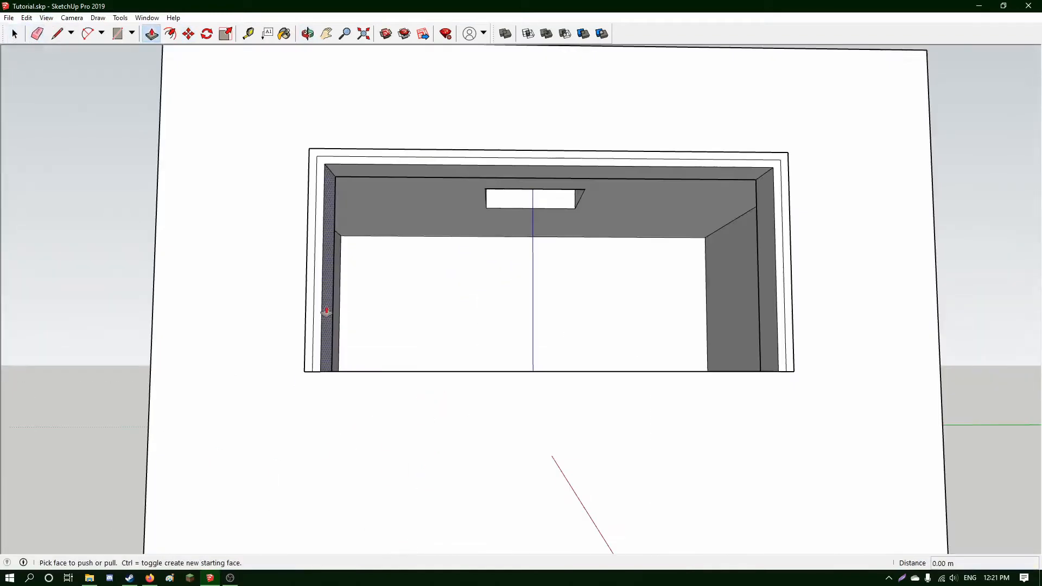
pyautogui.moveTo(318, 374); pyautogui.dragTo(319, 356, button='middle')
pyautogui.click(320, 349)
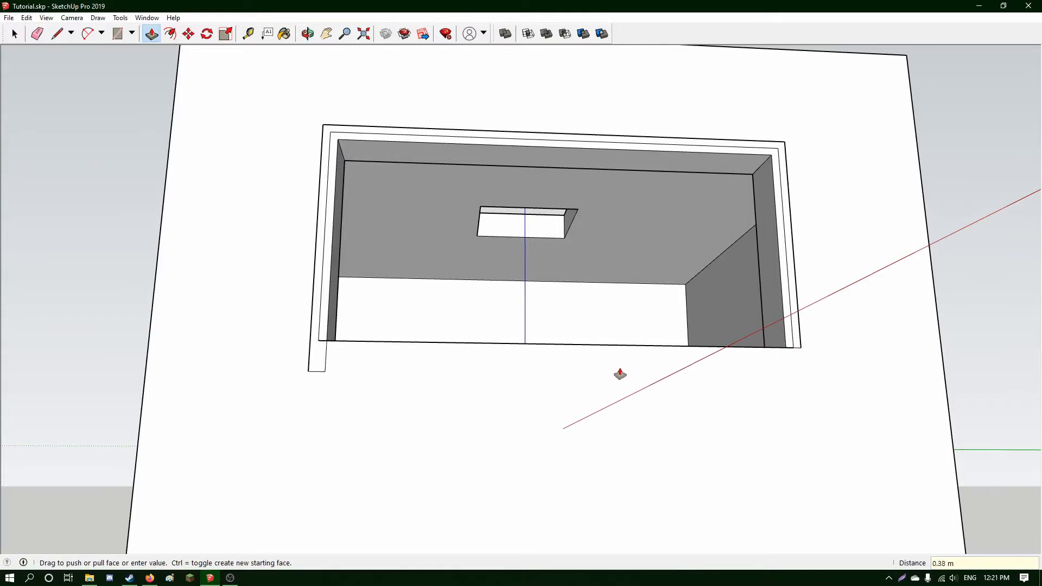
pyautogui.press('Return')
pyautogui.click(784, 357)
# Draw a 0.2 m line up the post's lower inner edge and a 0.7 m line across its depth.
pyautogui.click(57, 34)
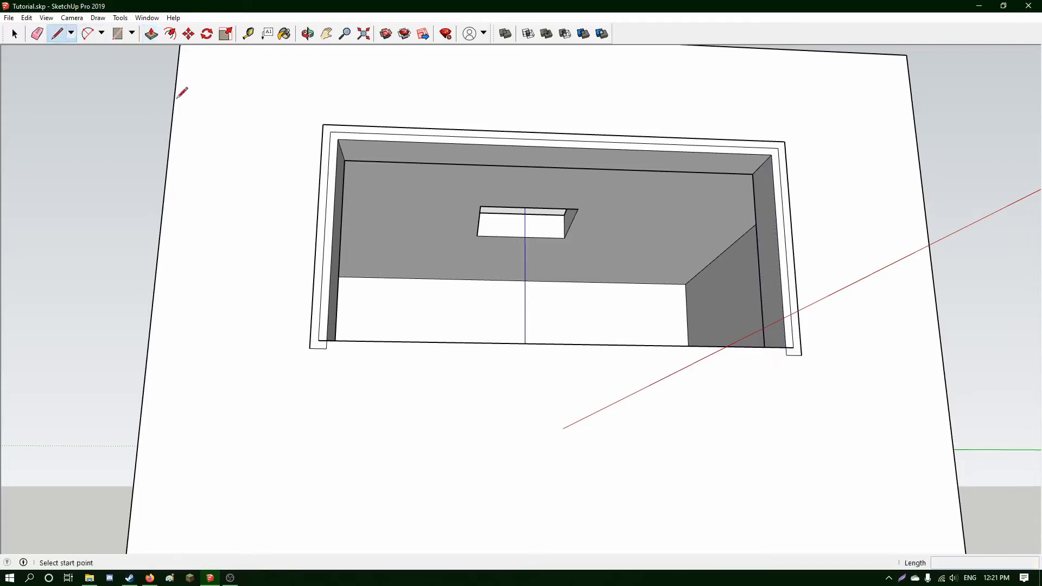
pyautogui.moveTo(182, 93); pyautogui.dragTo(302, 353, button='middle')
pyautogui.click(302, 368)
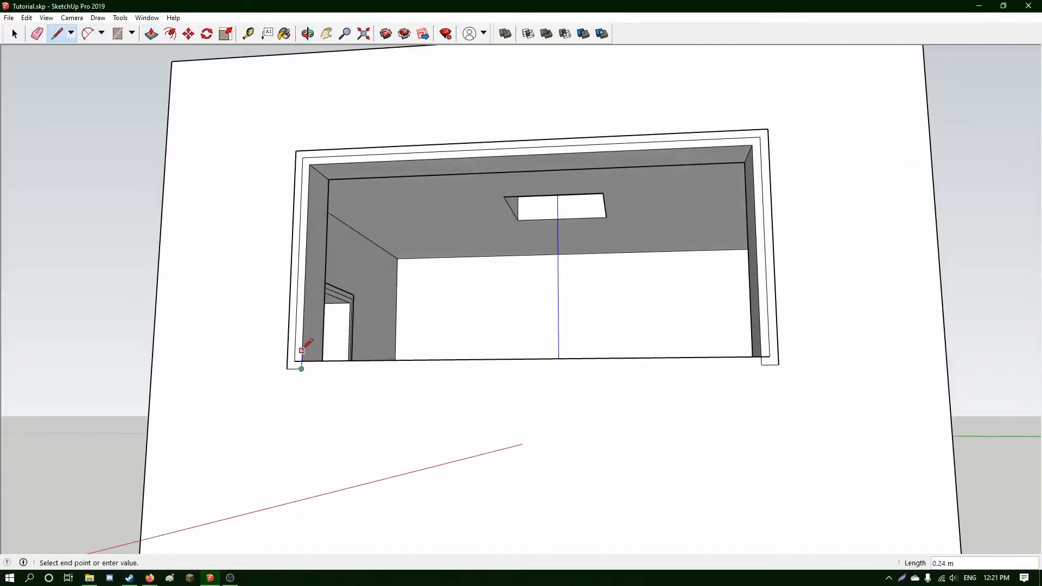
pyautogui.press('Return')
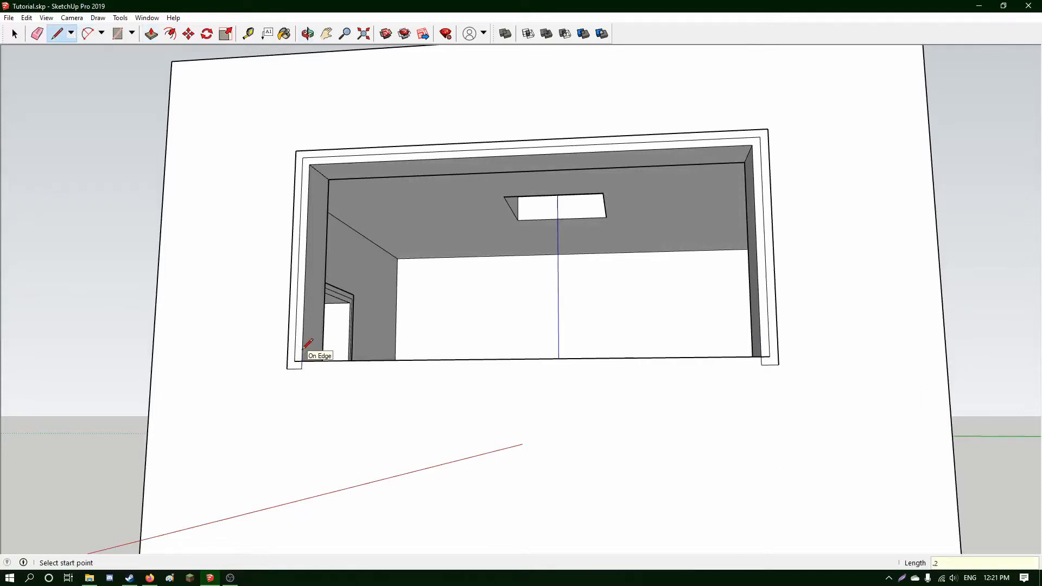
pyautogui.click(302, 353)
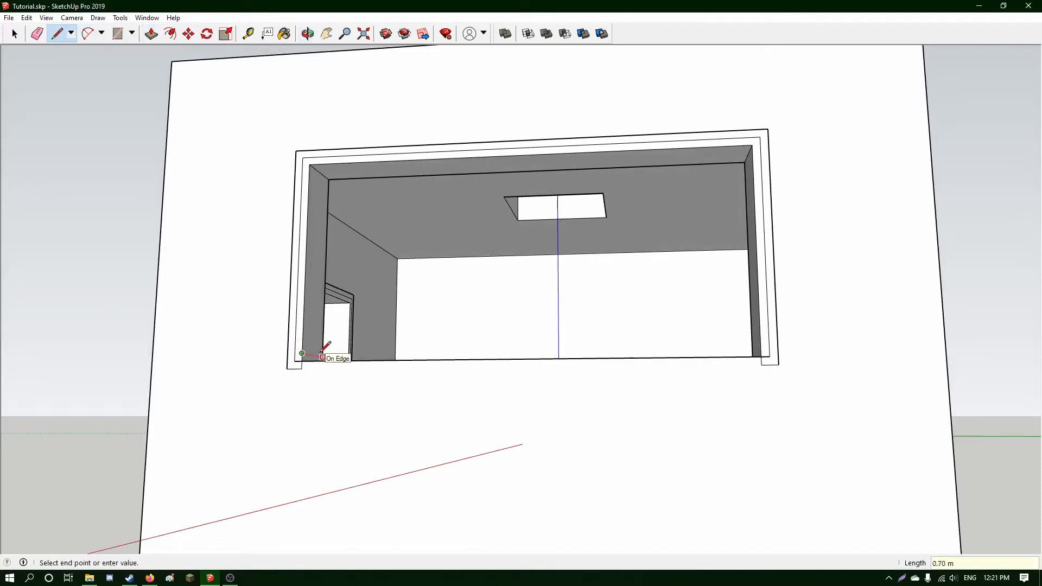
pyautogui.click(321, 354)
pyautogui.moveTo(335, 332); pyautogui.dragTo(353, 359, button='middle')
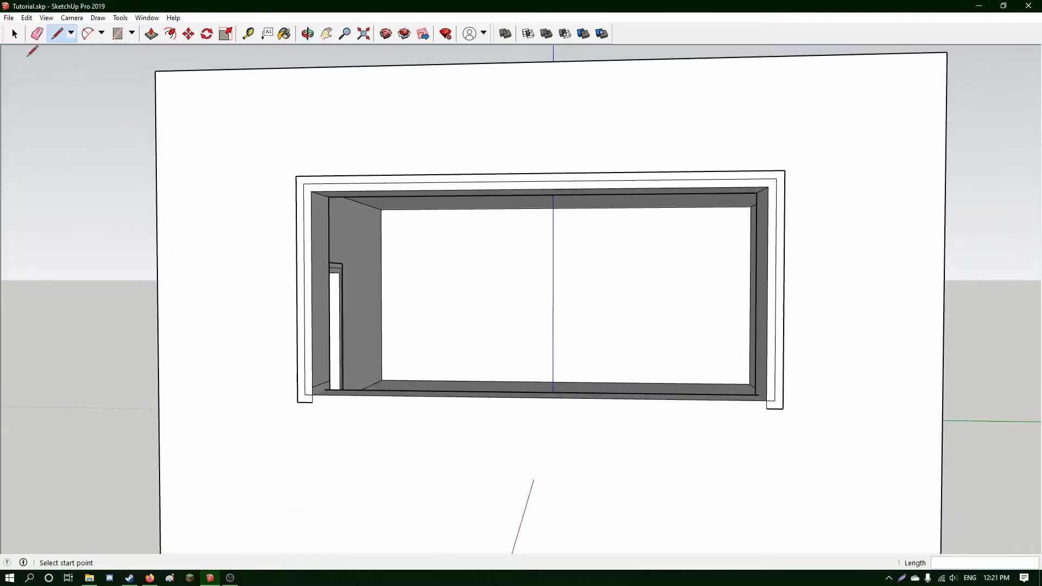
# Push/Pull the marked lower face of the post across the opening to the opposite post to close the window frame.
pyautogui.click(151, 33)
pyautogui.click(319, 390)
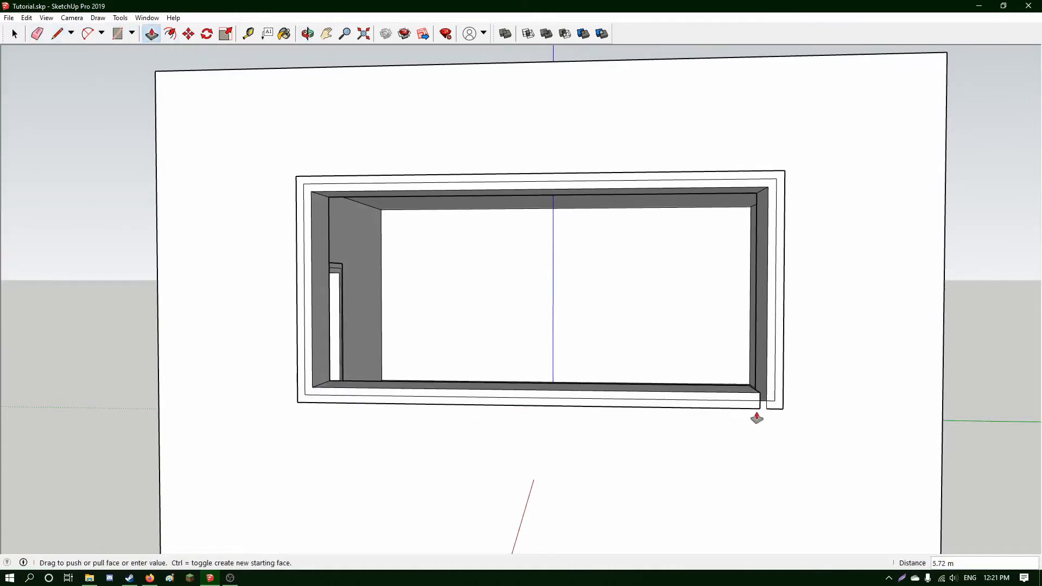
pyautogui.click(767, 419)
# Select the whole window frame and move it 0.1 m outward from the wall along the red axis.
pyautogui.moveTo(261, 280); pyautogui.dragTo(193, 168, button='middle')
pyautogui.click(14, 34)
pyautogui.moveTo(651, 304); pyautogui.dragTo(449, 326, button='middle')
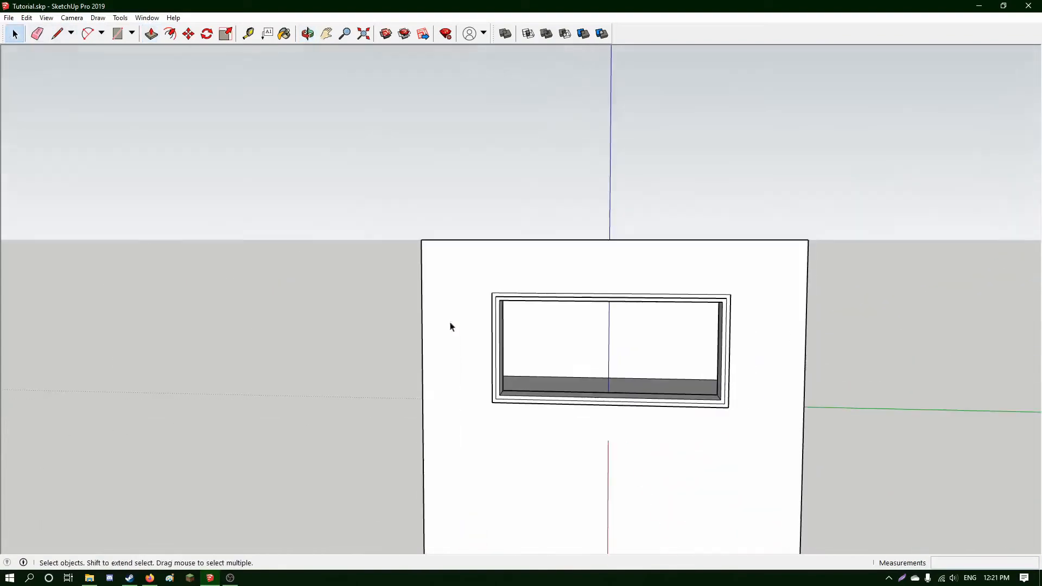
pyautogui.moveTo(477, 274); pyautogui.dragTo(784, 450)
pyautogui.moveTo(784, 450); pyautogui.dragTo(673, 399, button='middle')
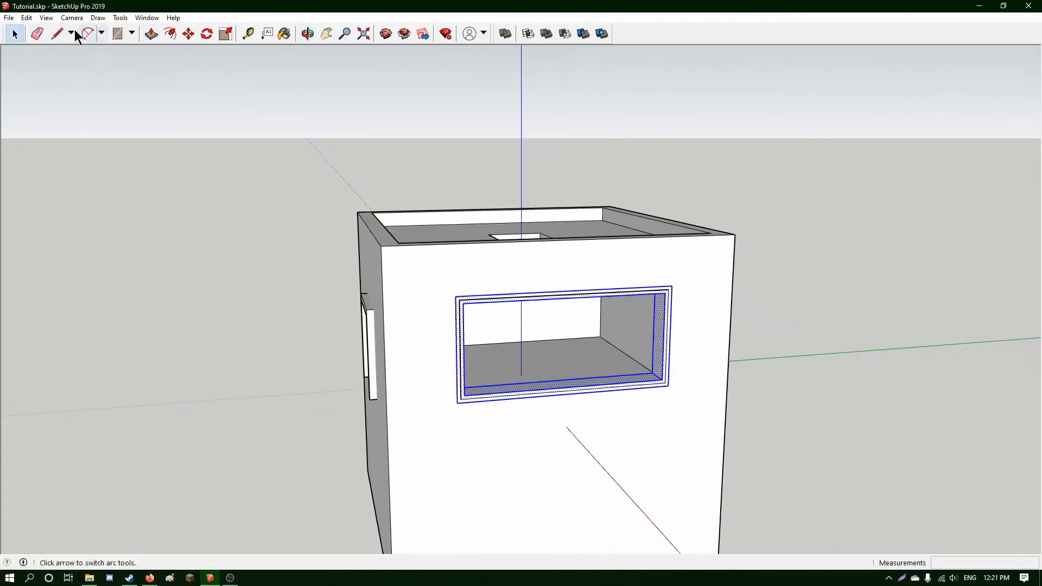
pyautogui.click(188, 33)
pyautogui.click(465, 395)
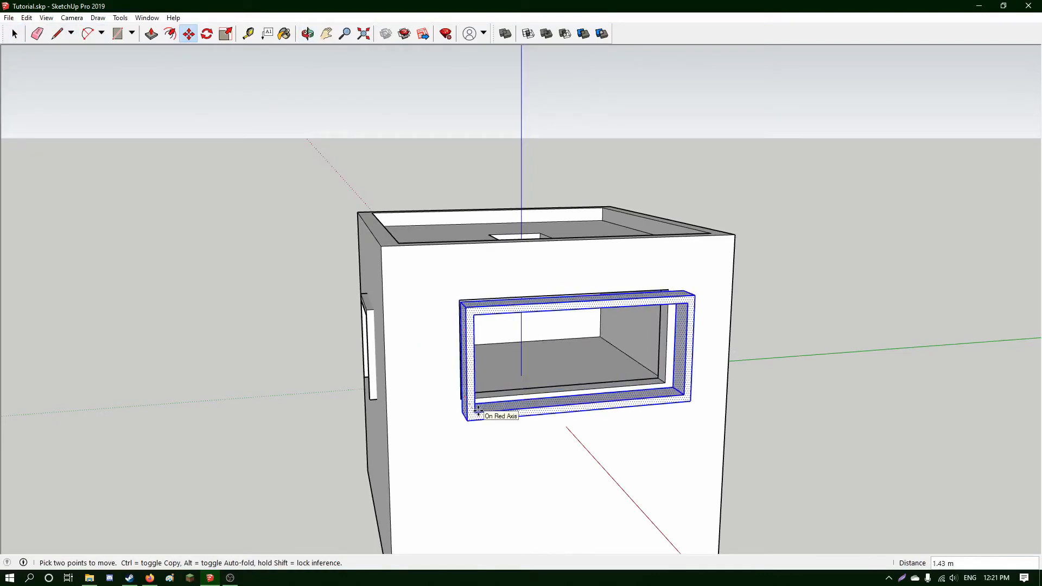
pyautogui.write('.1')
pyautogui.press('Return')
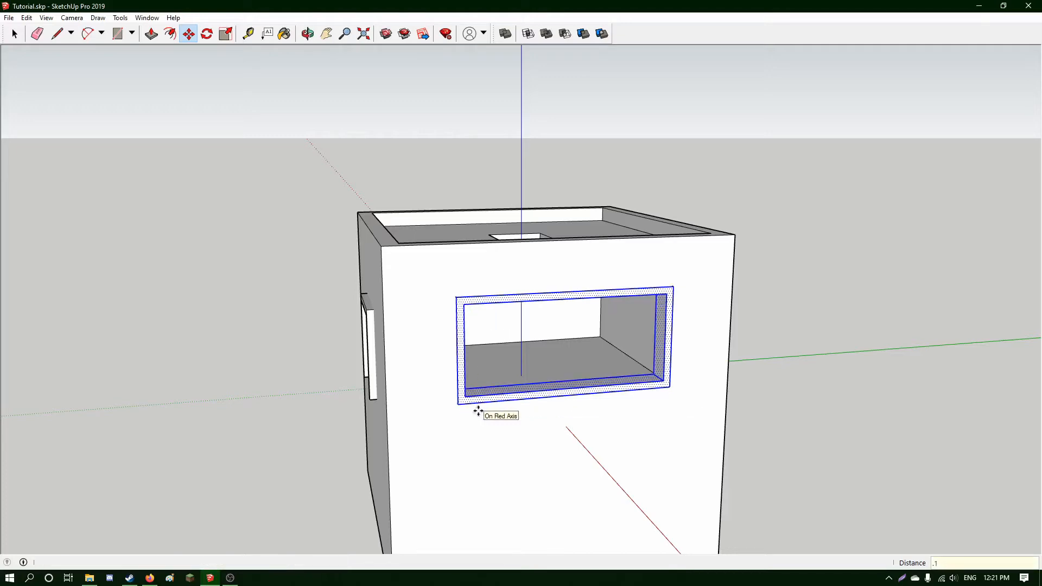
pyautogui.click(15, 34)
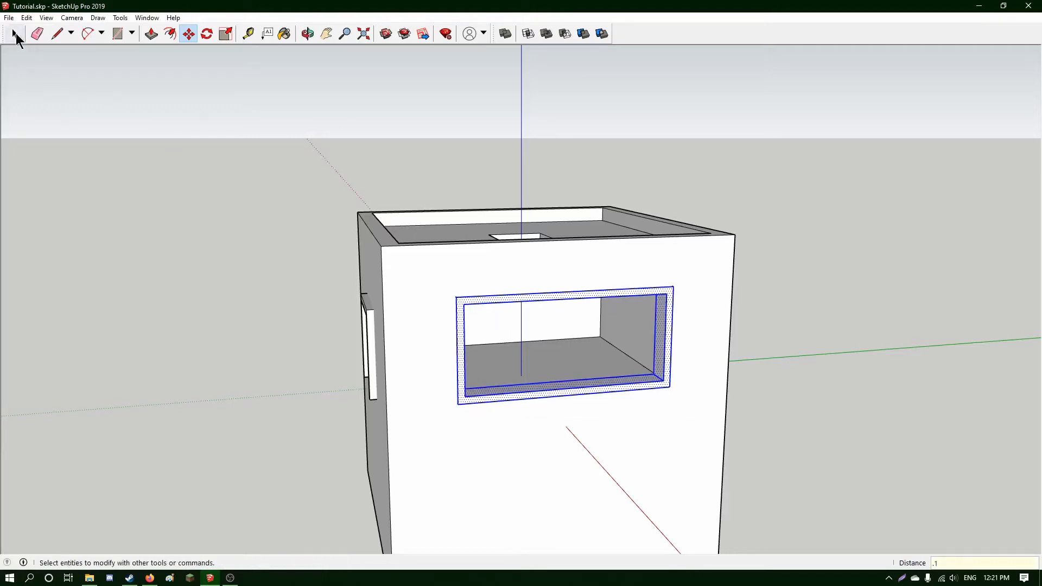
pyautogui.click(771, 256)
# Select the whole door frame, move it 0.1 m outward from the wall, and clear the selection.
pyautogui.moveTo(649, 398); pyautogui.dragTo(779, 374, button='middle')
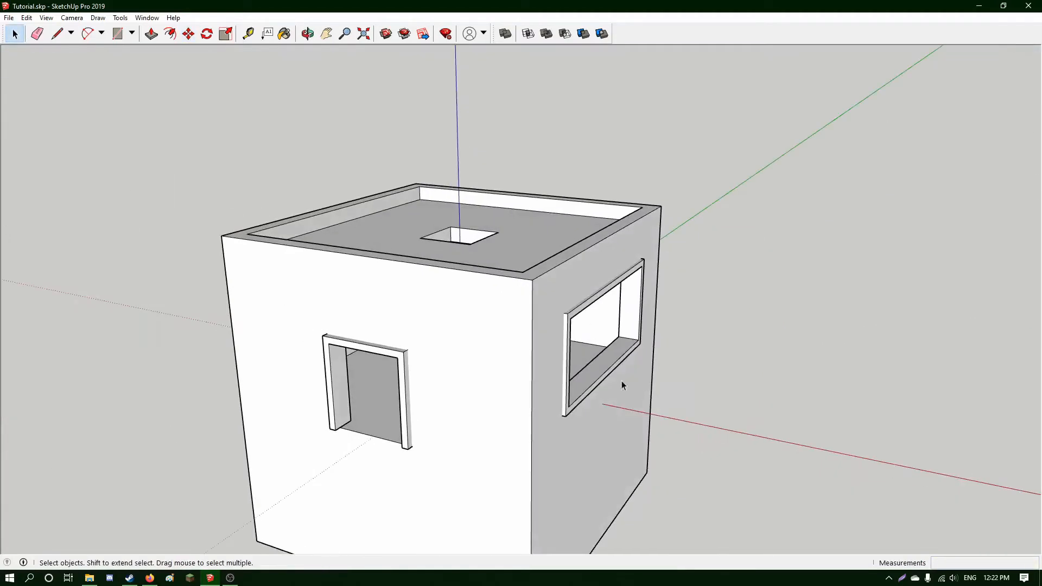
pyautogui.moveTo(623, 385); pyautogui.dragTo(332, 319, button='middle')
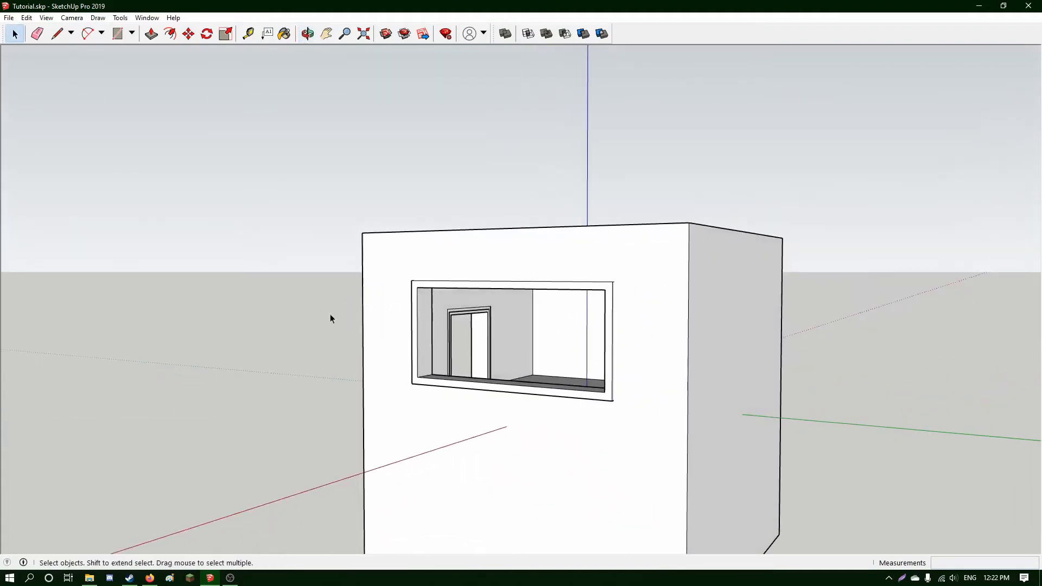
pyautogui.moveTo(265, 289); pyautogui.dragTo(286, 333, button='middle')
pyautogui.moveTo(285, 288); pyautogui.dragTo(461, 475)
pyautogui.moveTo(460, 474); pyautogui.dragTo(513, 457, button='middle')
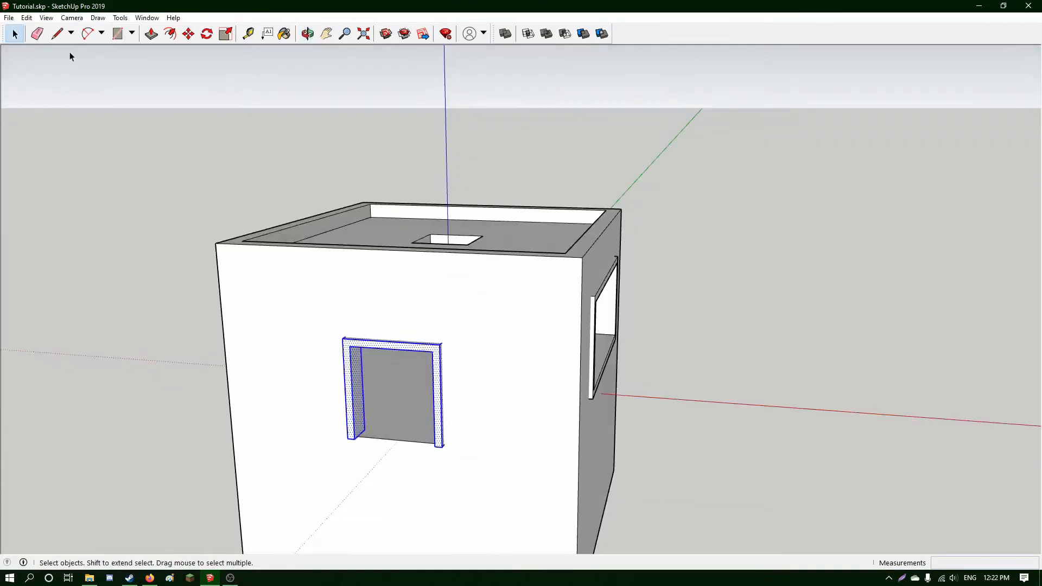
pyautogui.click(189, 34)
pyautogui.click(354, 440)
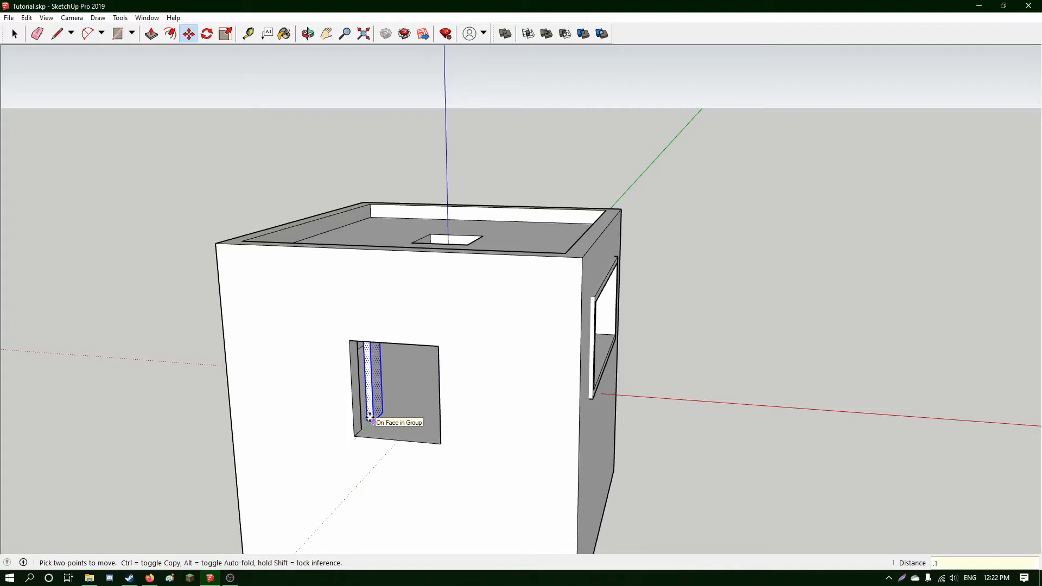
pyautogui.press('Return')
pyautogui.click(15, 34)
pyautogui.click(90, 126)
# Select the whole window frame, copy it, and paste the copy above the building's roof.
pyautogui.moveTo(638, 350); pyautogui.dragTo(364, 310, button='middle')
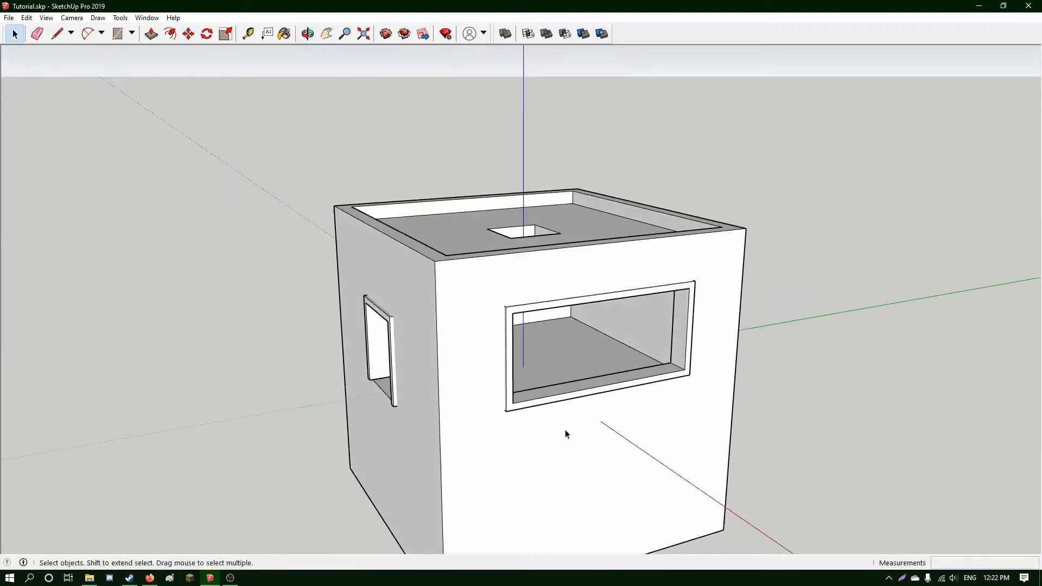
pyautogui.moveTo(566, 435); pyautogui.dragTo(369, 310, button='middle')
pyautogui.moveTo(493, 331); pyautogui.dragTo(536, 336, button='middle')
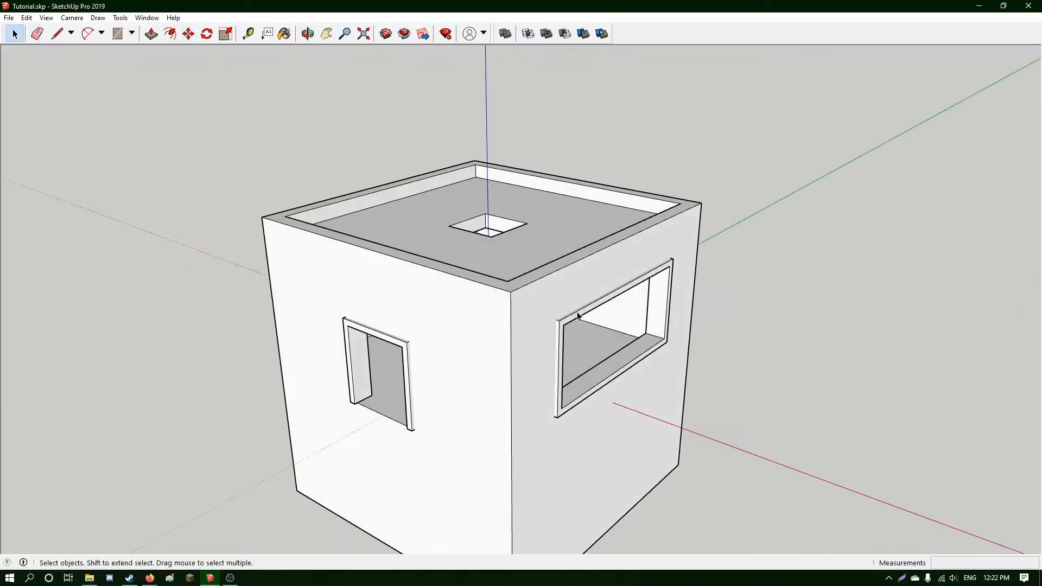
pyautogui.moveTo(579, 315); pyautogui.dragTo(434, 328, button='middle')
pyautogui.moveTo(428, 289); pyautogui.dragTo(709, 455)
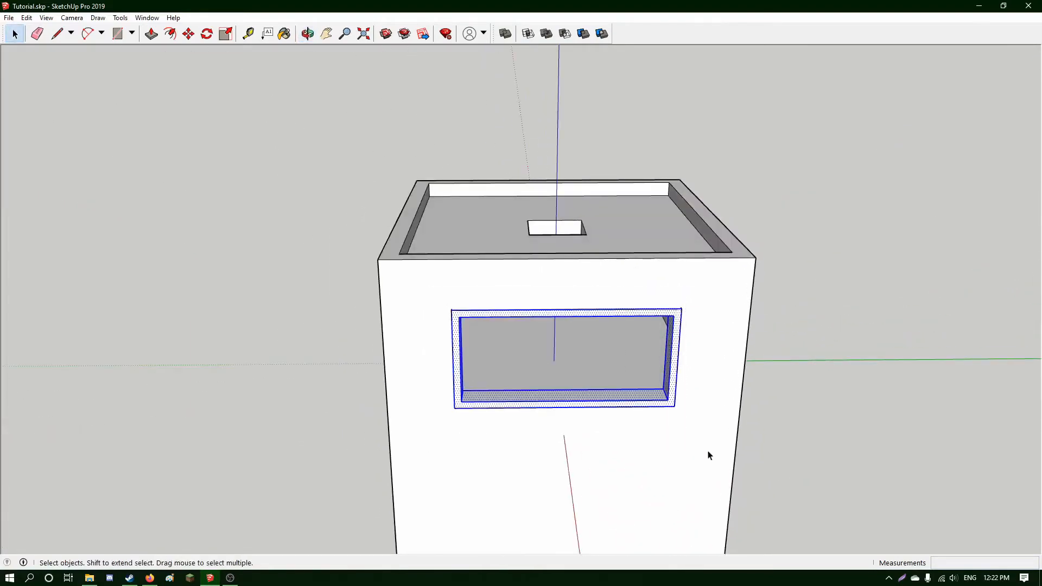
pyautogui.hotkey('ctrl', 'c')
pyautogui.hotkey('ctrl', 'v')
pyautogui.click(530, 226)
pyautogui.keyDown('shift'); pyautogui.moveTo(530, 234); pyautogui.dragTo(647, 431, button='middle'); pyautogui.keyUp('shift')
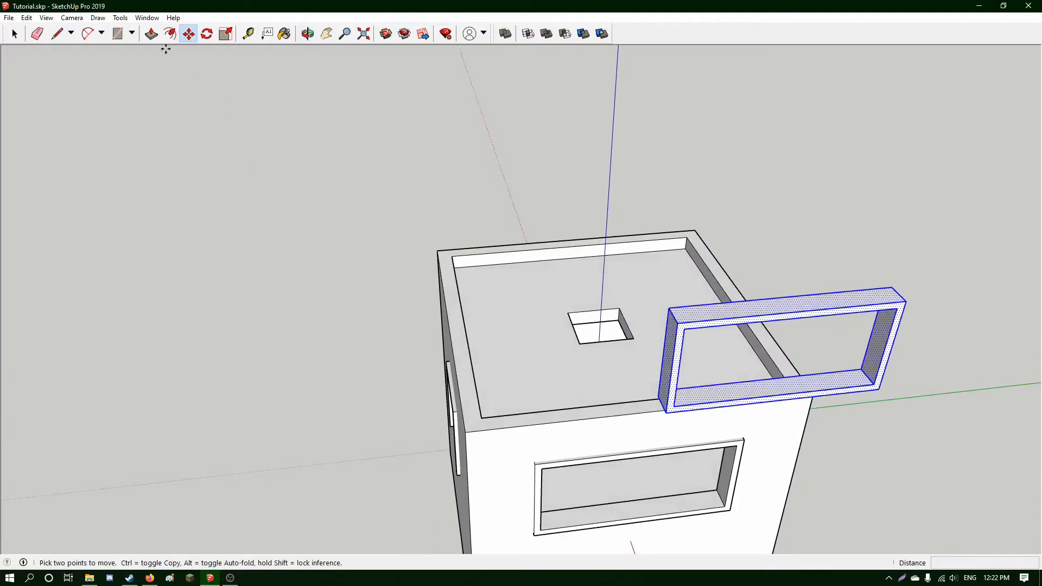
# Move the pasted frame by its lower corner over the roof and lower it to the roof surface beside the hole.
pyautogui.click(665, 416)
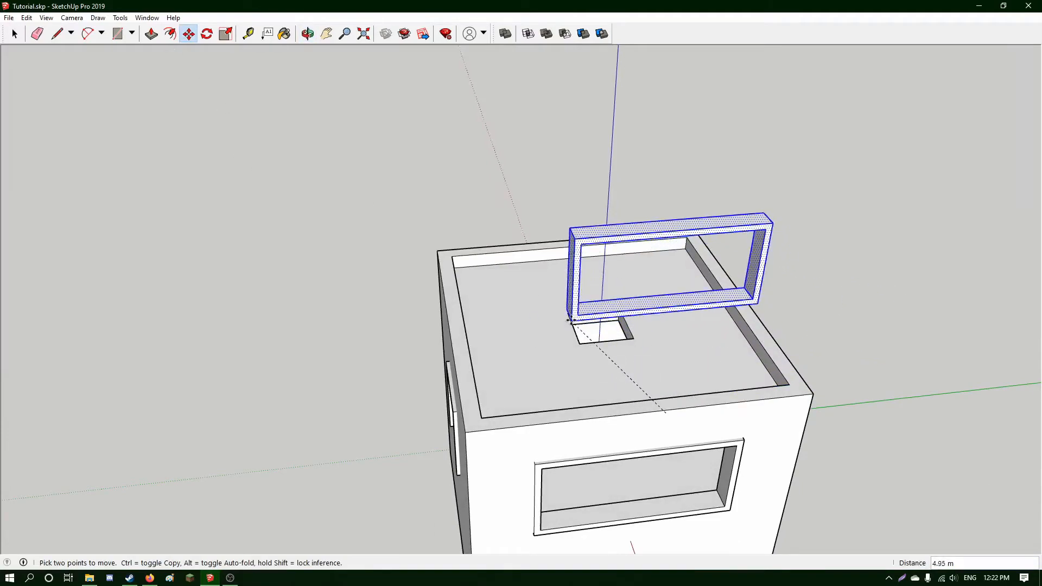
pyautogui.scroll(8, 567, 309)
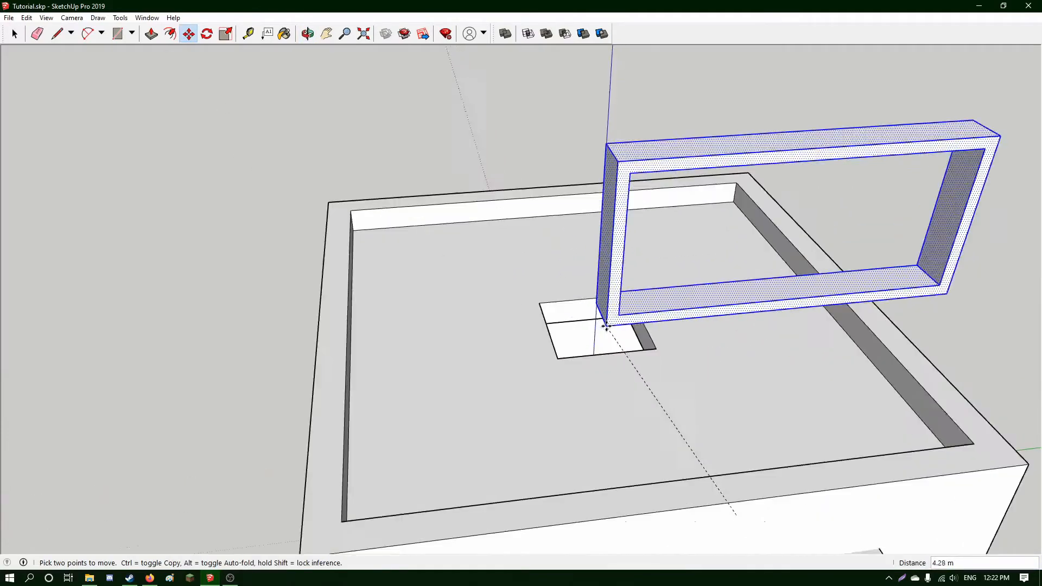
pyautogui.click(485, 286)
pyautogui.moveTo(646, 319); pyautogui.dragTo(408, 269, button='middle')
pyautogui.click(386, 206)
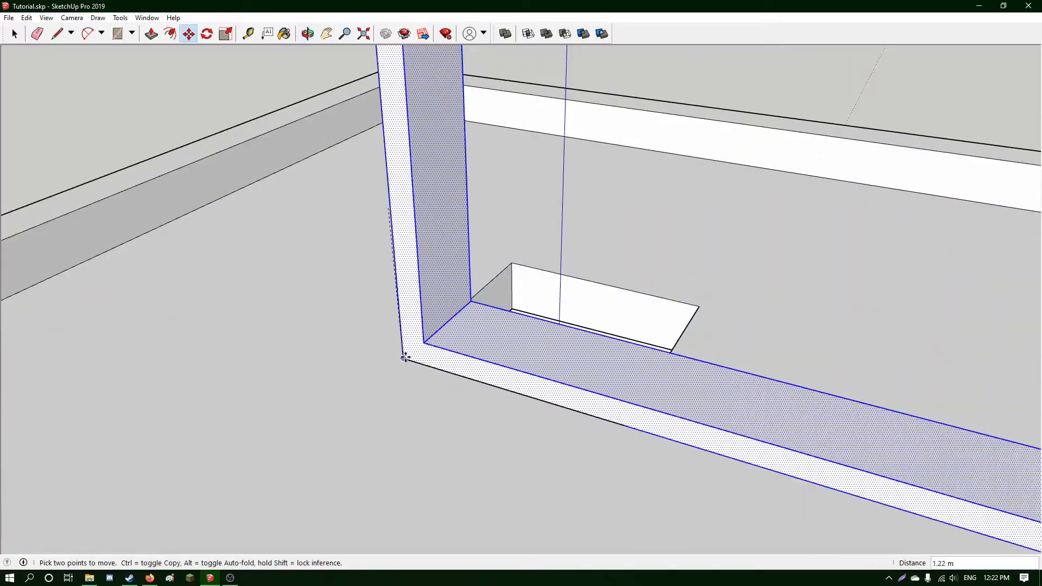
pyautogui.scroll(-4, 471, 322)
pyautogui.moveTo(543, 316); pyautogui.dragTo(581, 306, button='middle')
pyautogui.scroll(-4, 583, 306)
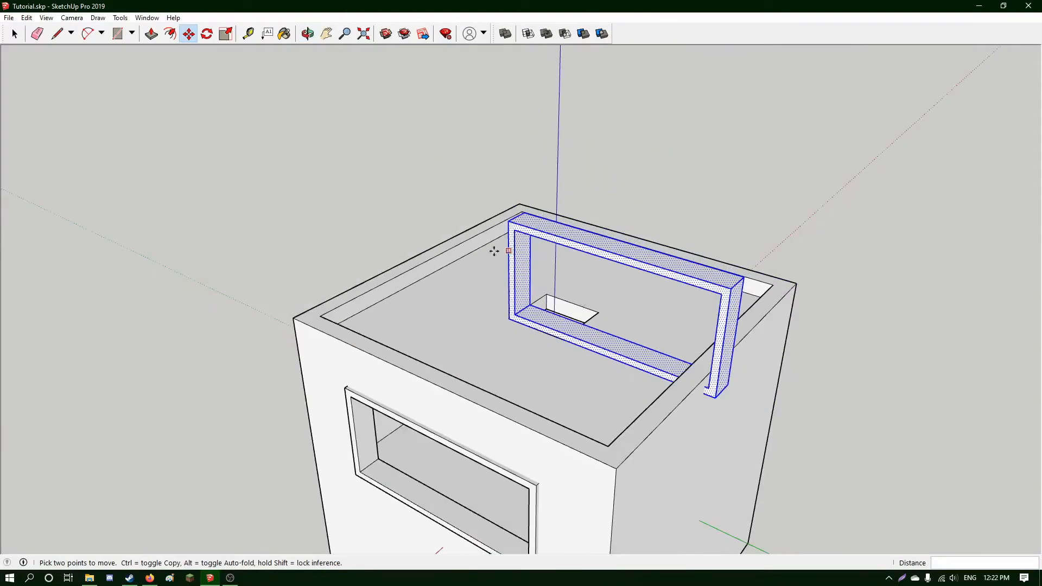
# Rotate the copied frame by 180° and again by 90° so it lies flat above the roof.
pyautogui.click(207, 33)
pyautogui.moveTo(547, 191); pyautogui.dragTo(263, 163, button='middle')
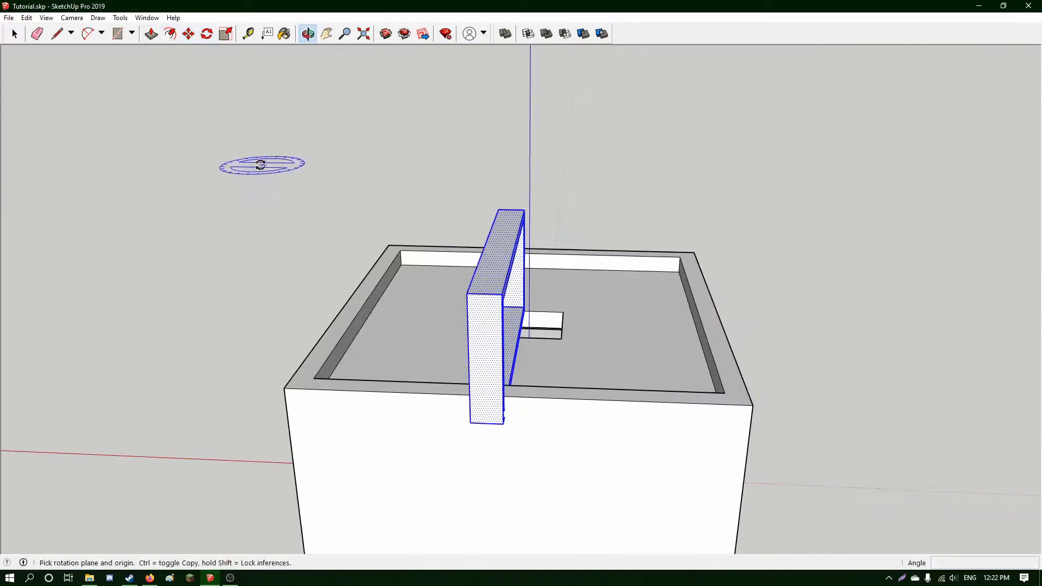
pyautogui.click(480, 307)
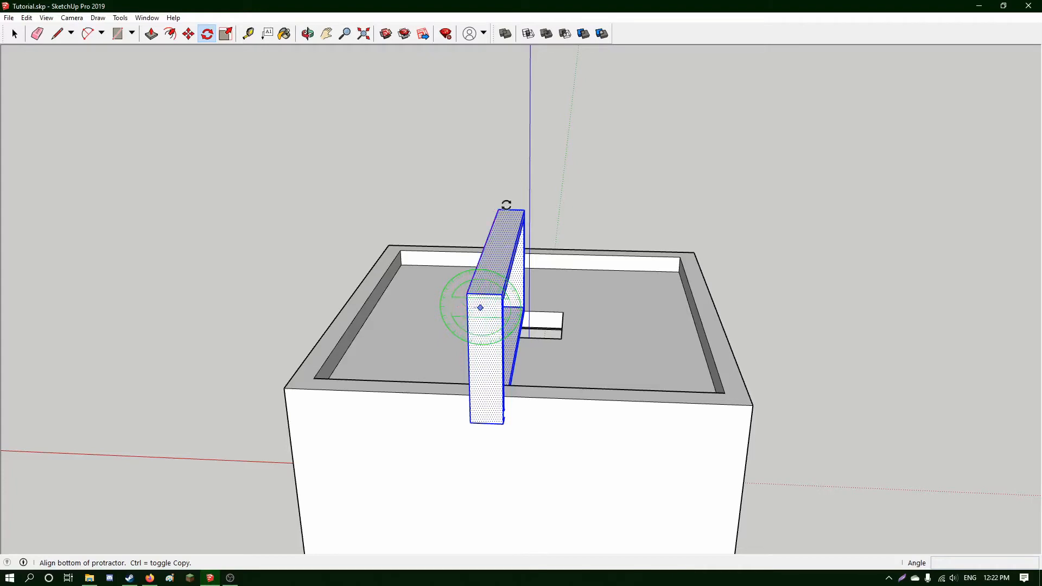
pyautogui.click(511, 141)
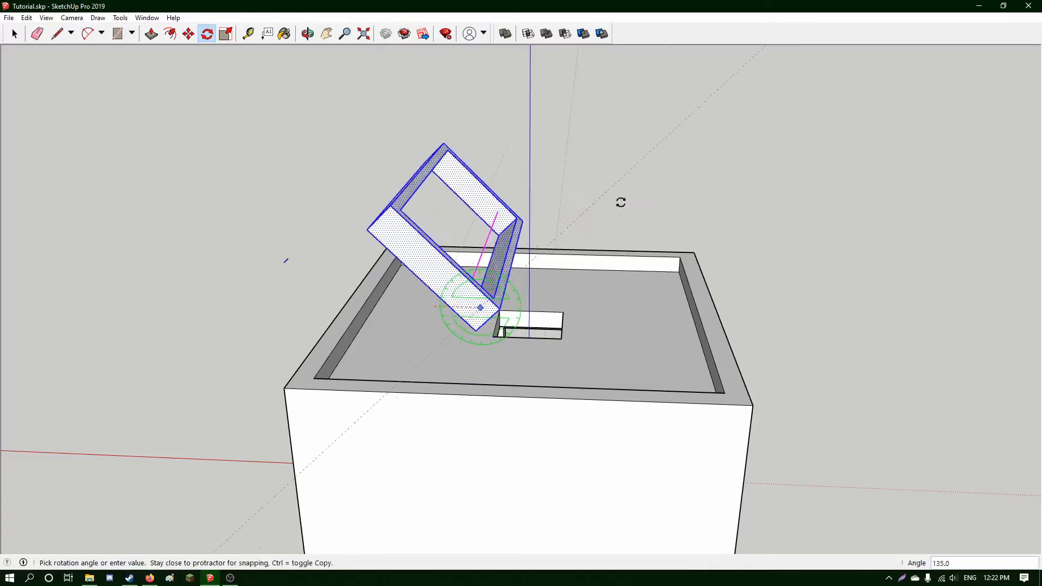
pyautogui.click(646, 308)
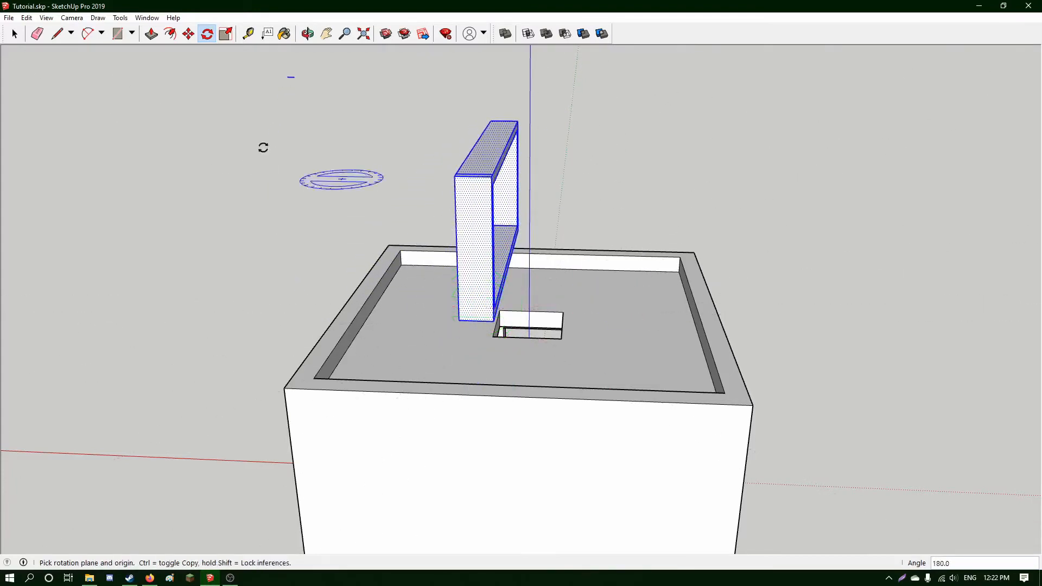
pyautogui.moveTo(479, 208); pyautogui.dragTo(552, 158)
pyautogui.click(570, 158)
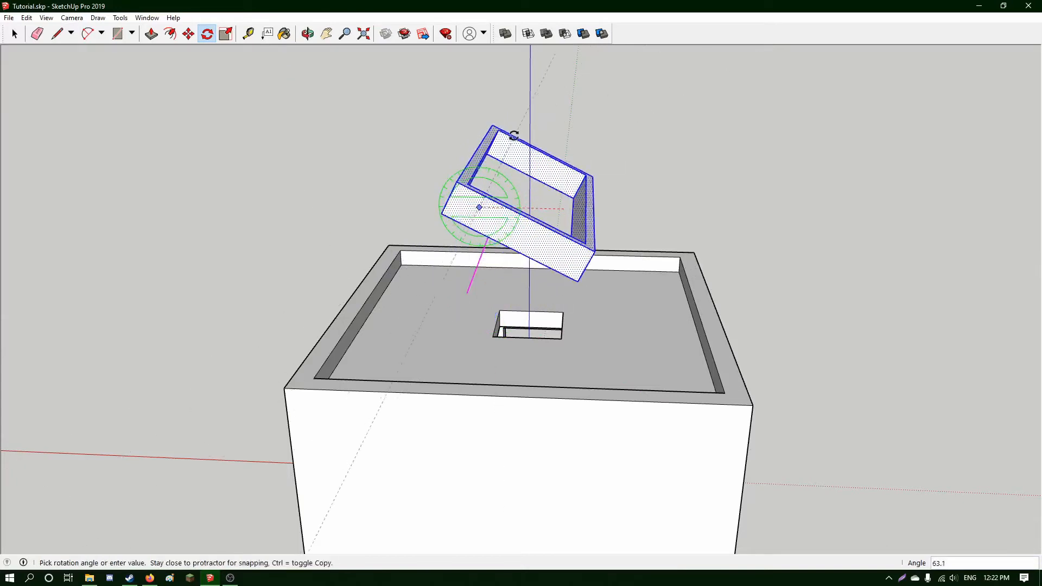
pyautogui.click(482, 125)
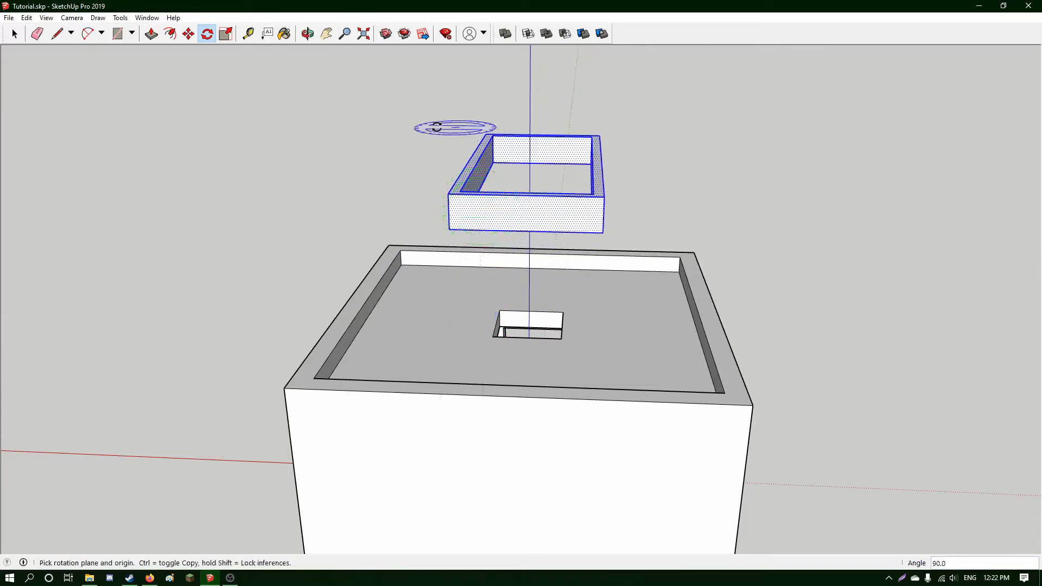
# Move the flat frame's corner onto the roof hole's corner and offset it 0.10 m outward along both the green and red axes.
pyautogui.click(15, 35)
pyautogui.moveTo(521, 228); pyautogui.dragTo(587, 272, button='middle')
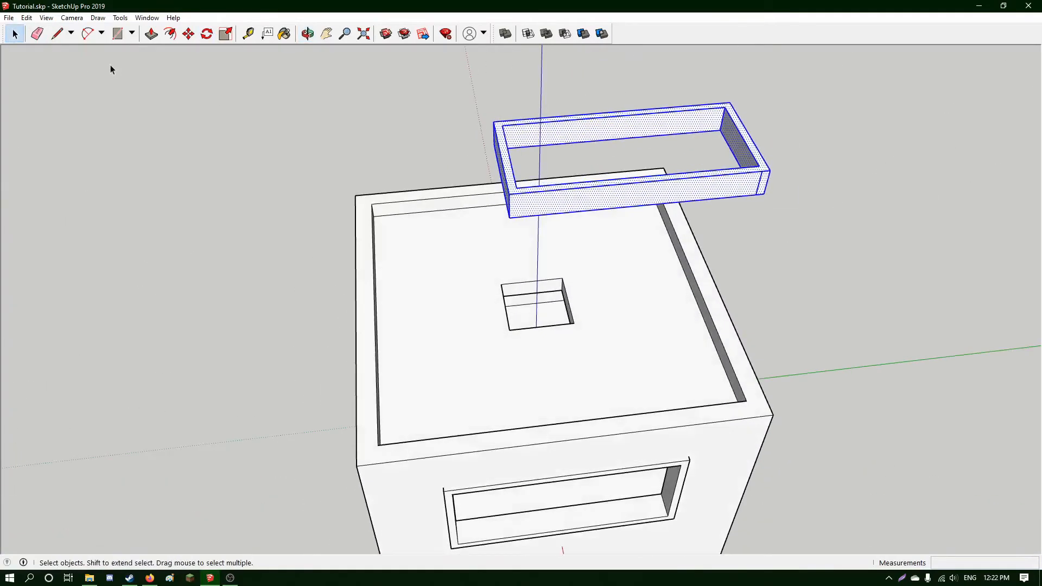
pyautogui.click(188, 34)
pyautogui.click(509, 216)
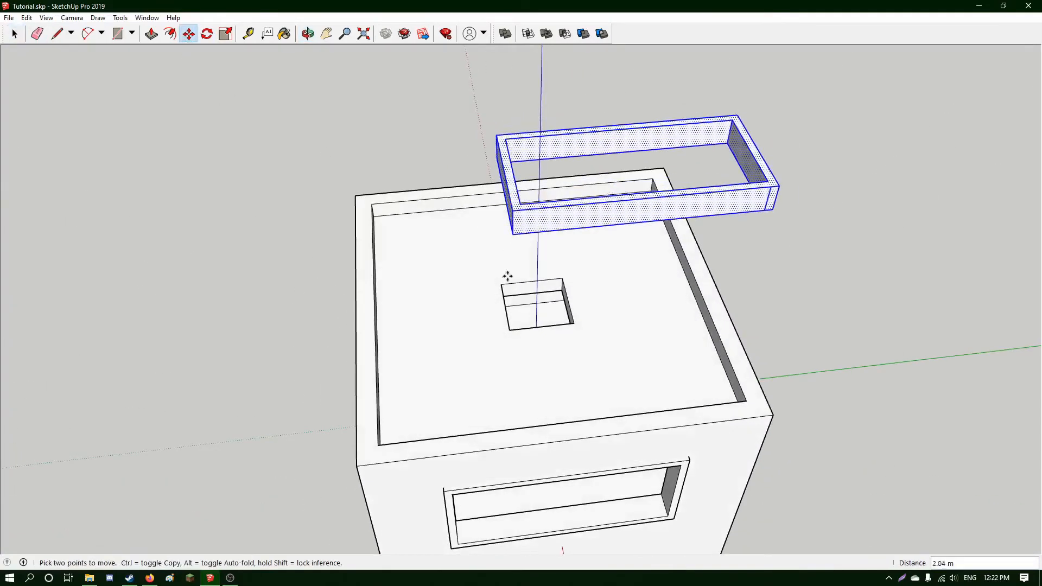
pyautogui.click(510, 328)
pyautogui.scroll(3, 500, 326)
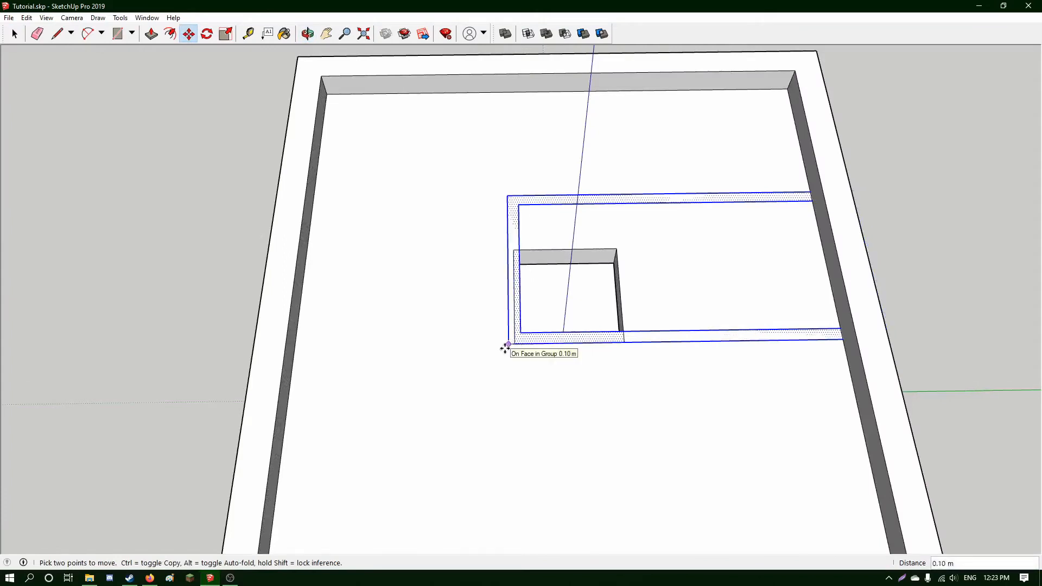
pyautogui.click(508, 345)
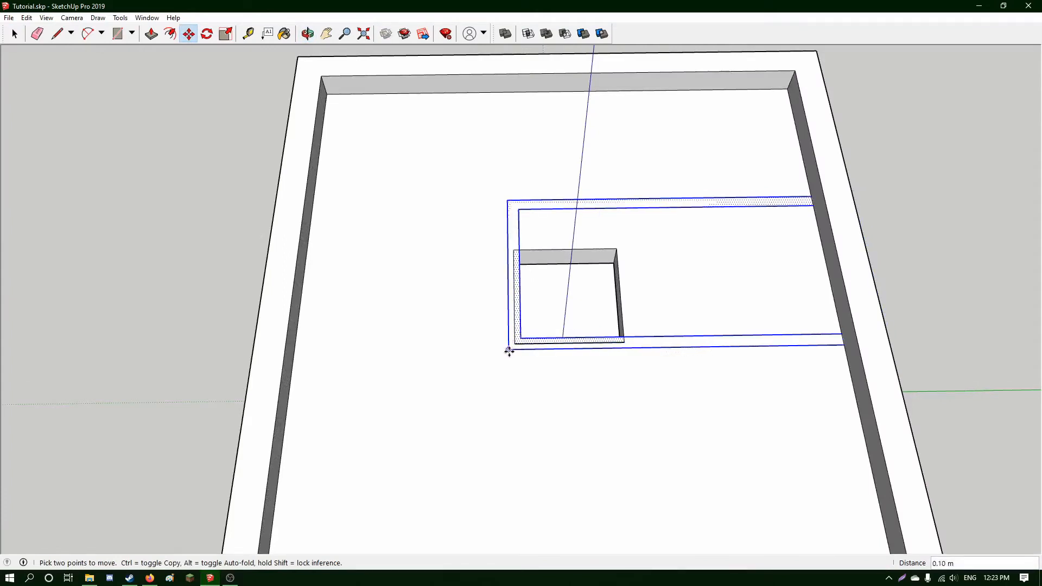
pyautogui.click(508, 350)
# Select the roof frame's far long side and move it along the red axis until it overlaps the hole's far edge.
pyautogui.keyDown('shift'); pyautogui.moveTo(520, 201); pyautogui.dragTo(430, 253, button='middle'); pyautogui.keyUp('shift')
pyautogui.scroll(-3, 426, 251)
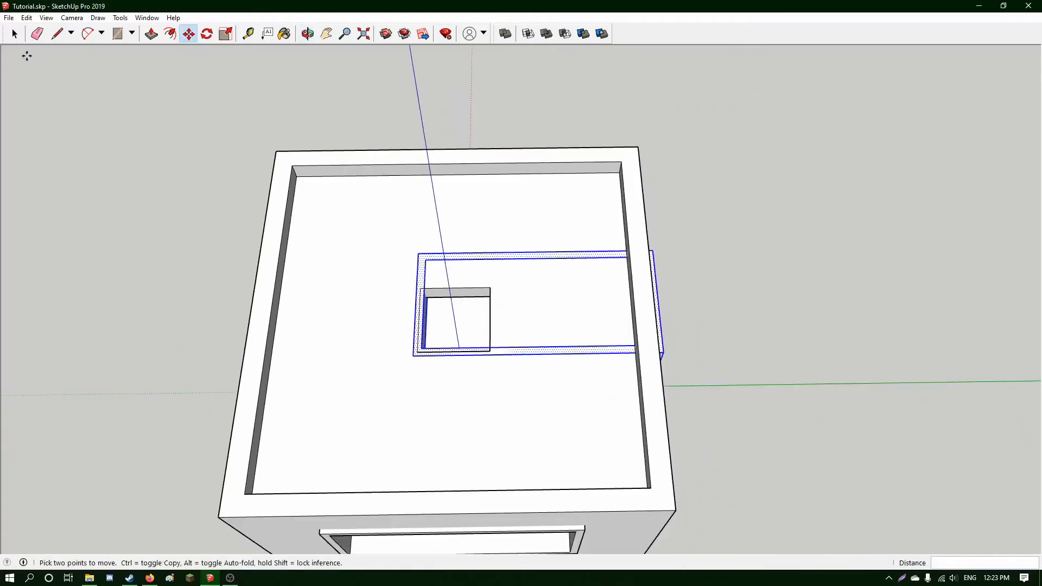
pyautogui.click(15, 35)
pyautogui.moveTo(640, 226); pyautogui.dragTo(638, 291, button='middle')
pyautogui.click(463, 242)
pyautogui.moveTo(358, 217); pyautogui.dragTo(768, 305)
pyautogui.click(188, 33)
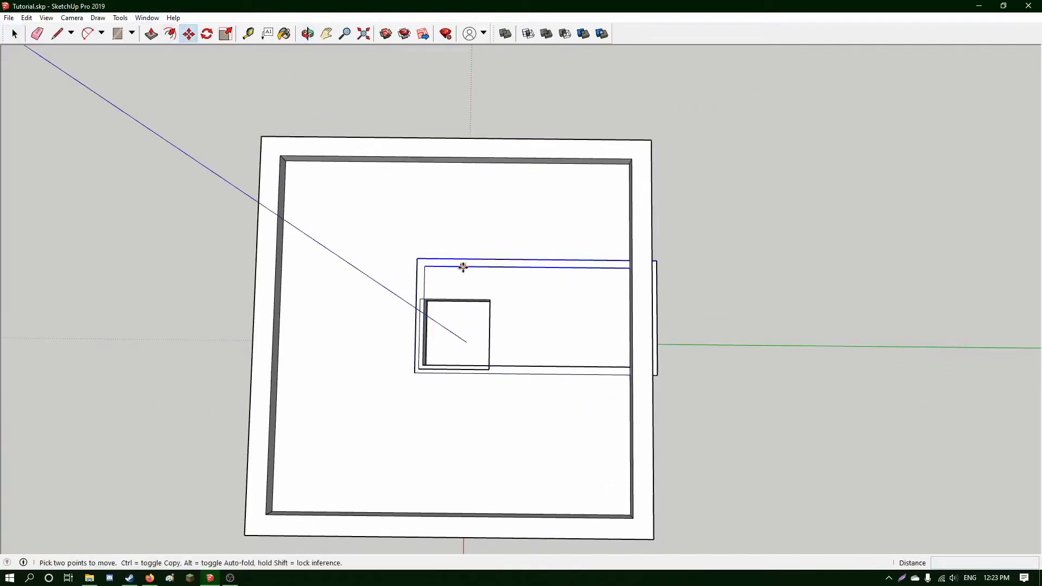
pyautogui.click(463, 266)
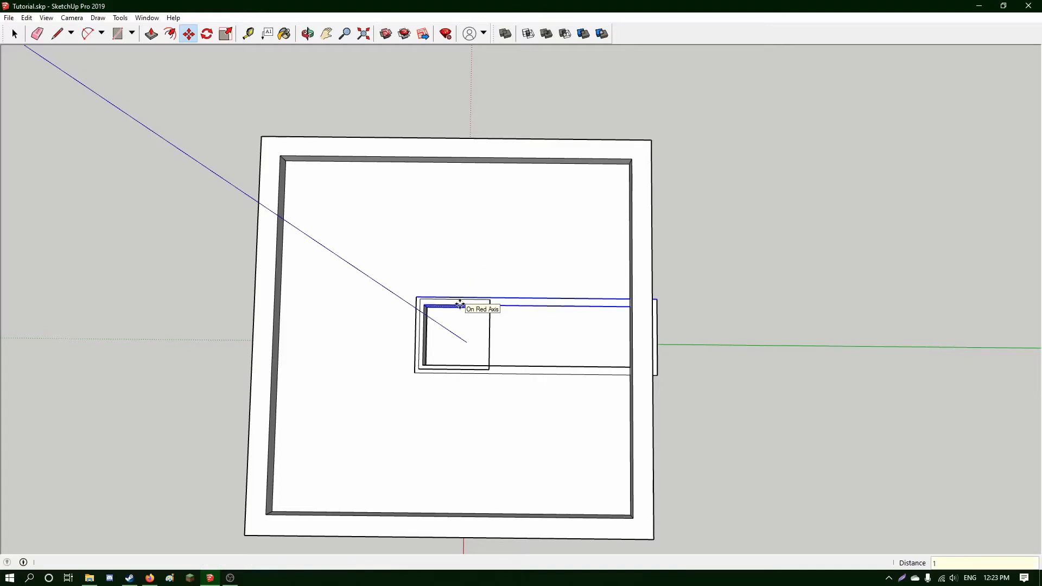
pyautogui.scroll(4, 483, 304)
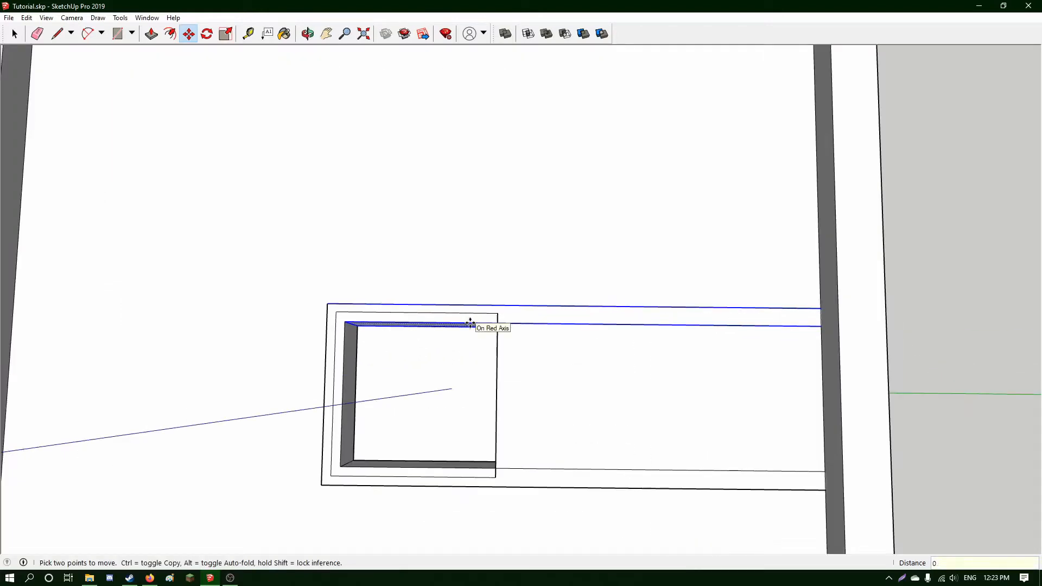
pyautogui.click(471, 323)
pyautogui.scroll(-2, 519, 235)
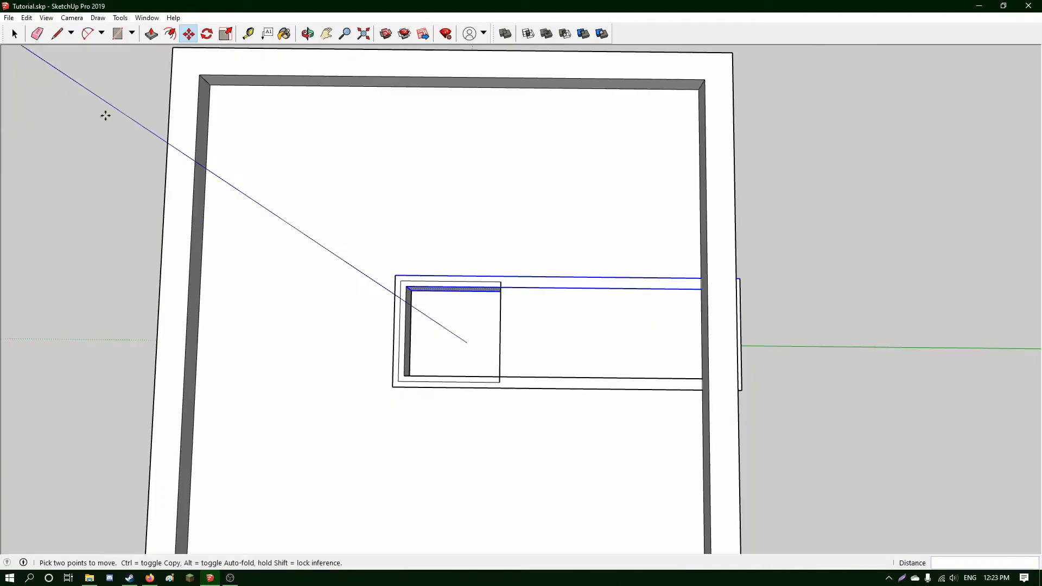
# Select the frame's short end that extends past the outer wall and move it 4.2 m along the green axis to the hole.
pyautogui.click(11, 34)
pyautogui.scroll(-2, 622, 264)
pyautogui.moveTo(626, 223); pyautogui.dragTo(738, 379)
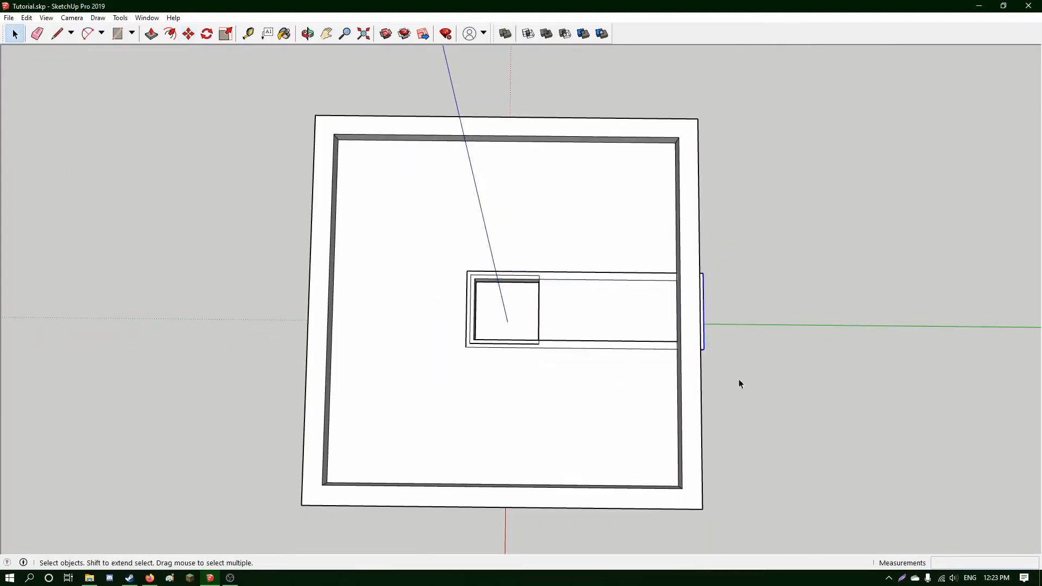
pyautogui.click(191, 34)
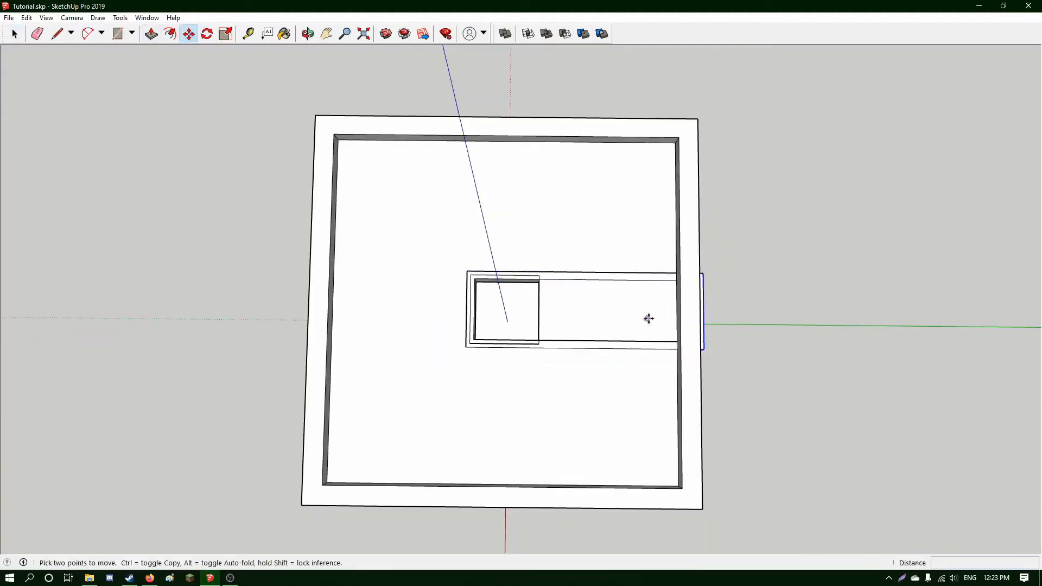
pyautogui.click(705, 314)
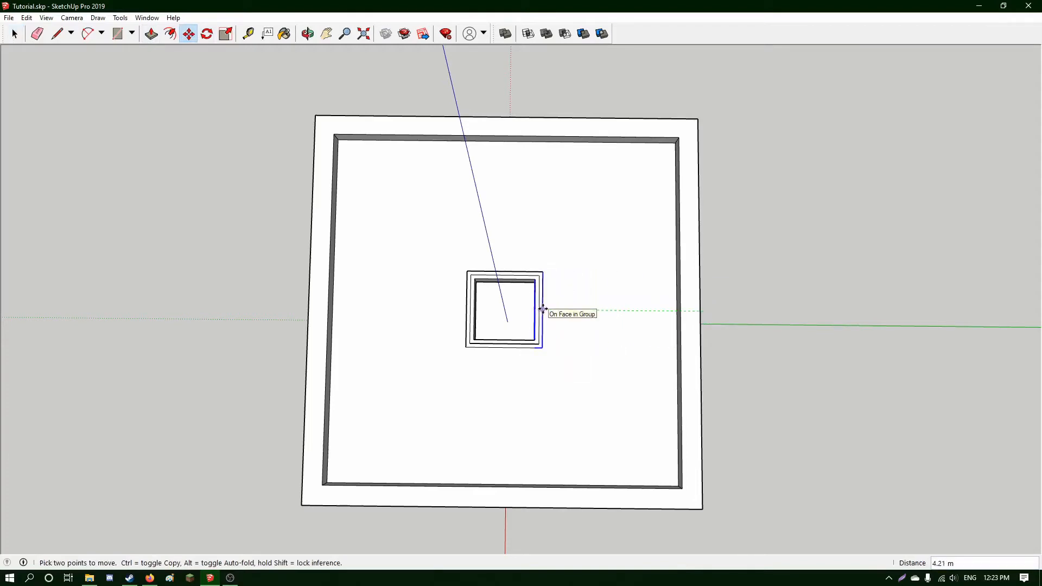
pyautogui.press('Return')
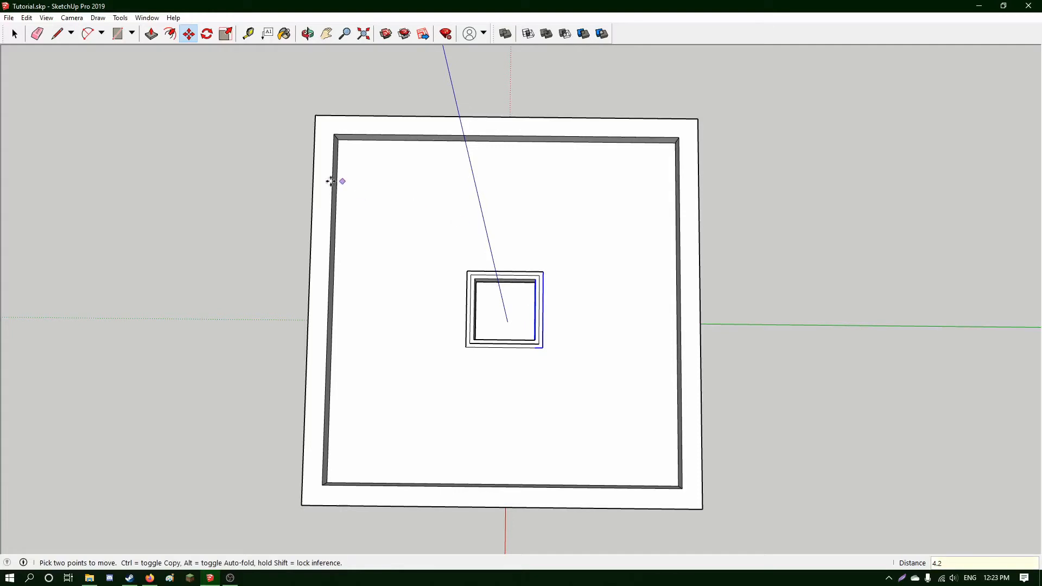
# Select the whole roof hole frame and move it 0.1 m up along the blue axis.
pyautogui.click(15, 34)
pyautogui.moveTo(375, 198); pyautogui.dragTo(183, 106, button='middle')
pyautogui.scroll(3, 336, 193)
pyautogui.moveTo(496, 202); pyautogui.dragTo(725, 392)
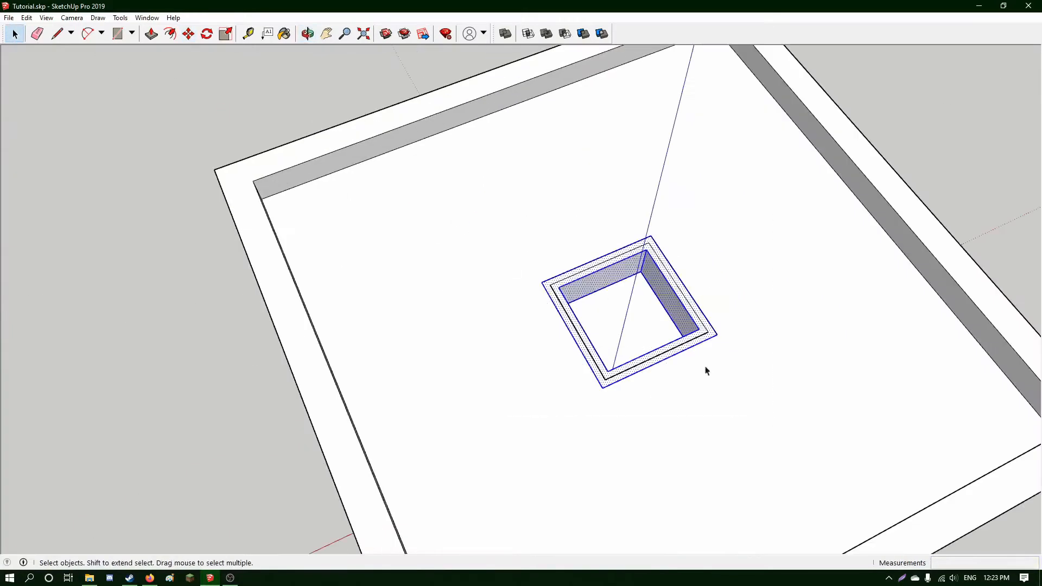
pyautogui.moveTo(705, 367); pyautogui.dragTo(338, 182, button='middle')
pyautogui.scroll(4, 396, 228)
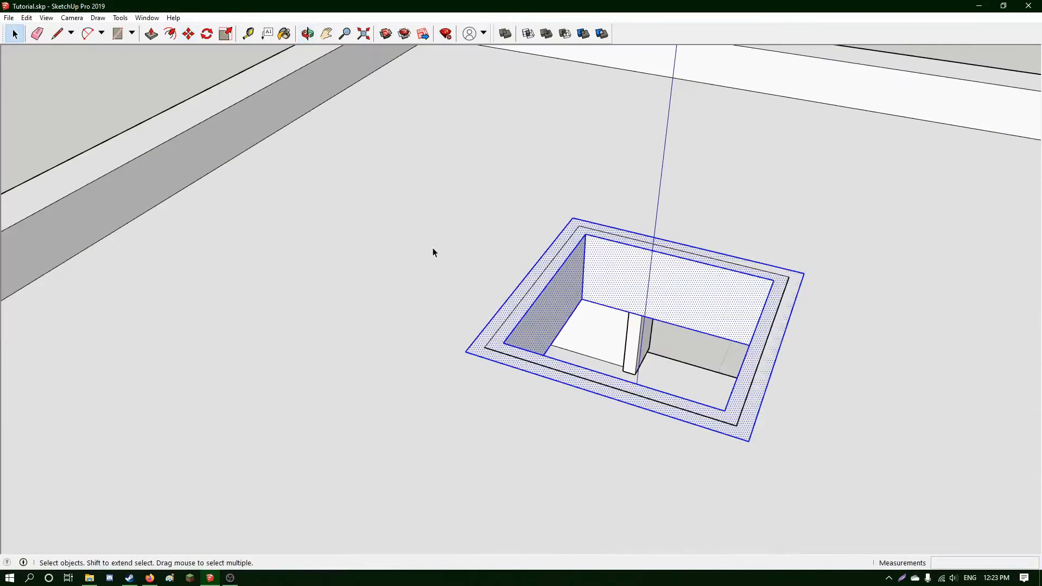
pyautogui.click(188, 34)
pyautogui.click(499, 342)
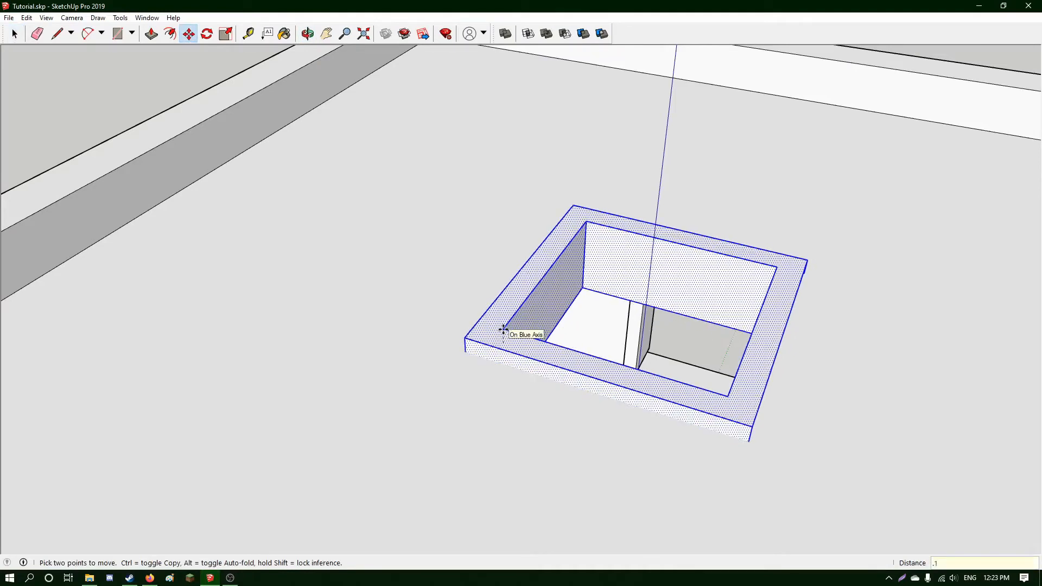
pyautogui.press('Return')
pyautogui.press('space')
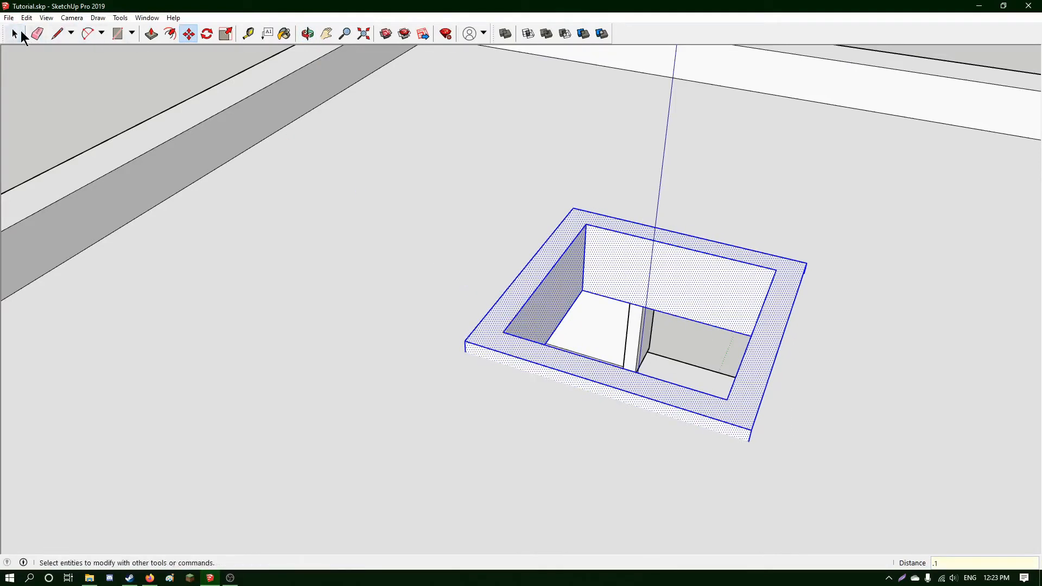
pyautogui.scroll(-3, 236, 133)
pyautogui.scroll(-2, 236, 134)
pyautogui.moveTo(236, 134); pyautogui.dragTo(711, 158, button='middle')
pyautogui.scroll(-4, 570, 196)
pyautogui.moveTo(471, 243); pyautogui.dragTo(668, 228, button='middle')
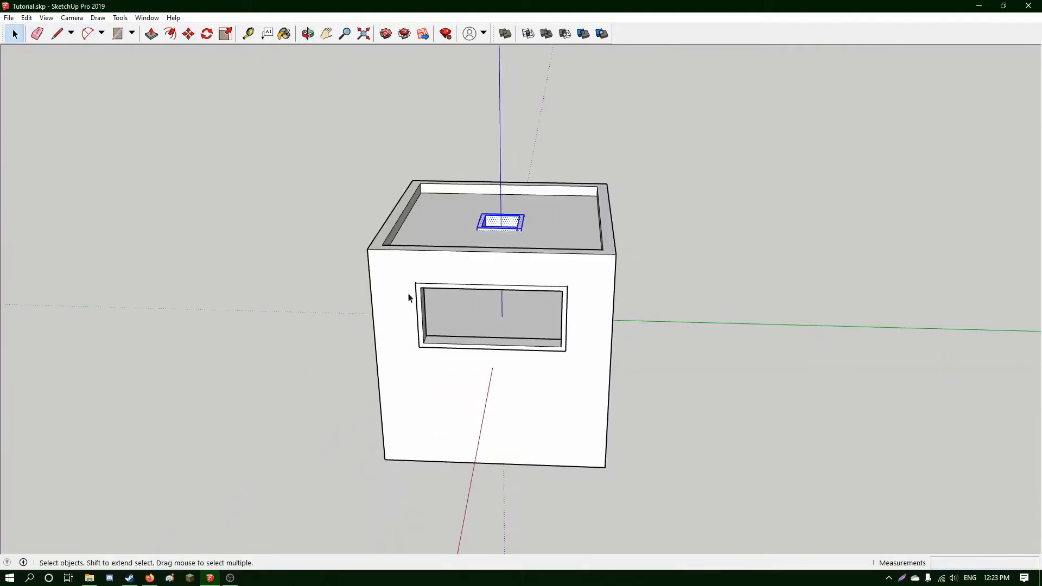
pyautogui.moveTo(383, 262); pyautogui.dragTo(627, 385)
pyautogui.moveTo(627, 390); pyautogui.dragTo(600, 319, button='middle')
pyautogui.moveTo(314, 181); pyautogui.dragTo(784, 435)
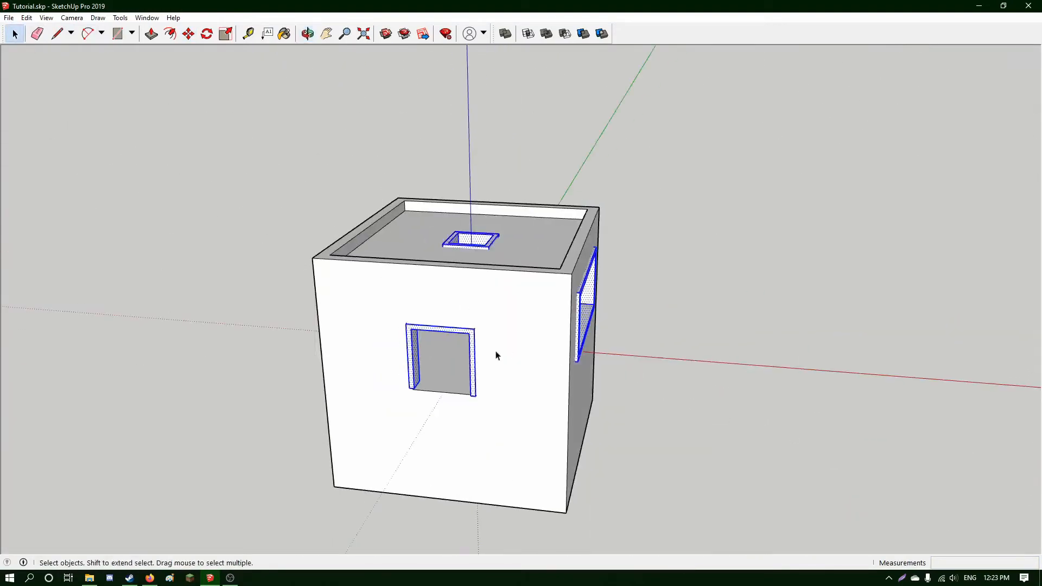
pyautogui.scroll(-3, 480, 350)
pyautogui.moveTo(479, 350); pyautogui.dragTo(438, 347, button='middle')
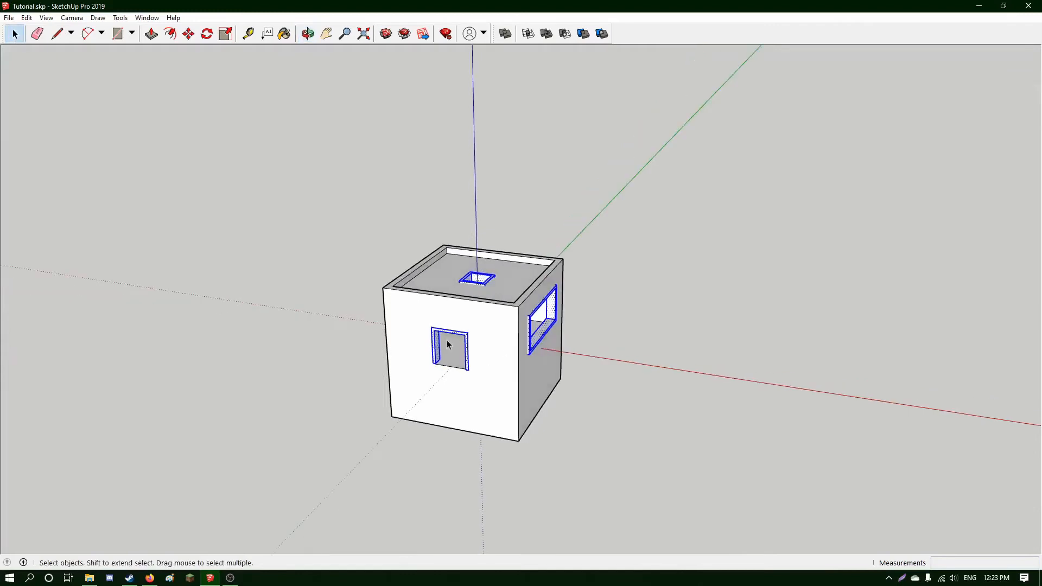
pyautogui.rightClick(438, 348)
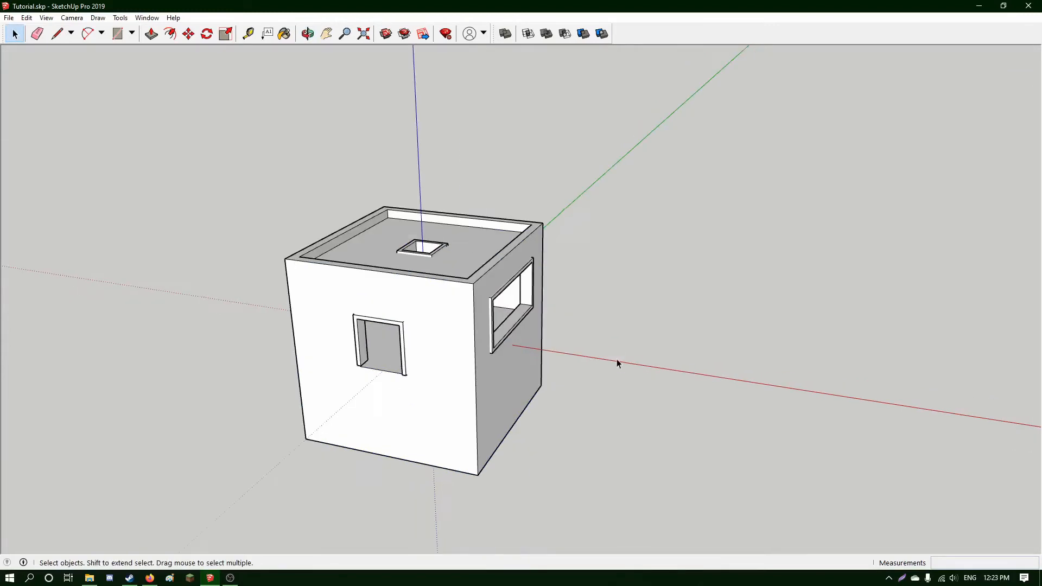
# Select the door, window and roof hole frames together and make them one group.
pyautogui.moveTo(249, 191); pyautogui.dragTo(677, 420)
pyautogui.scroll(3, 347, 342)
pyautogui.rightClick(378, 349)
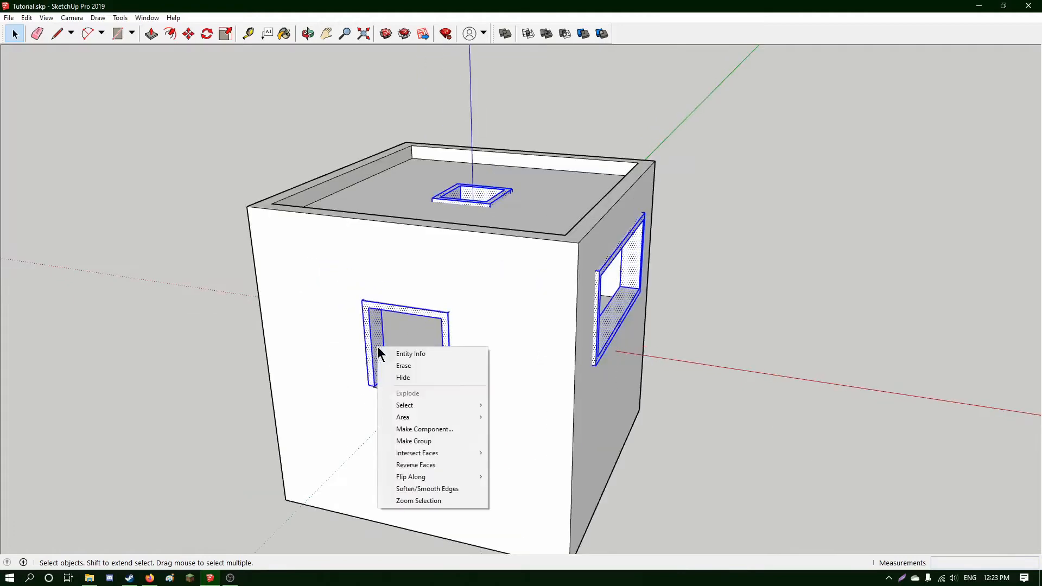
pyautogui.click(428, 439)
pyautogui.scroll(-3, 616, 365)
pyautogui.click(667, 365)
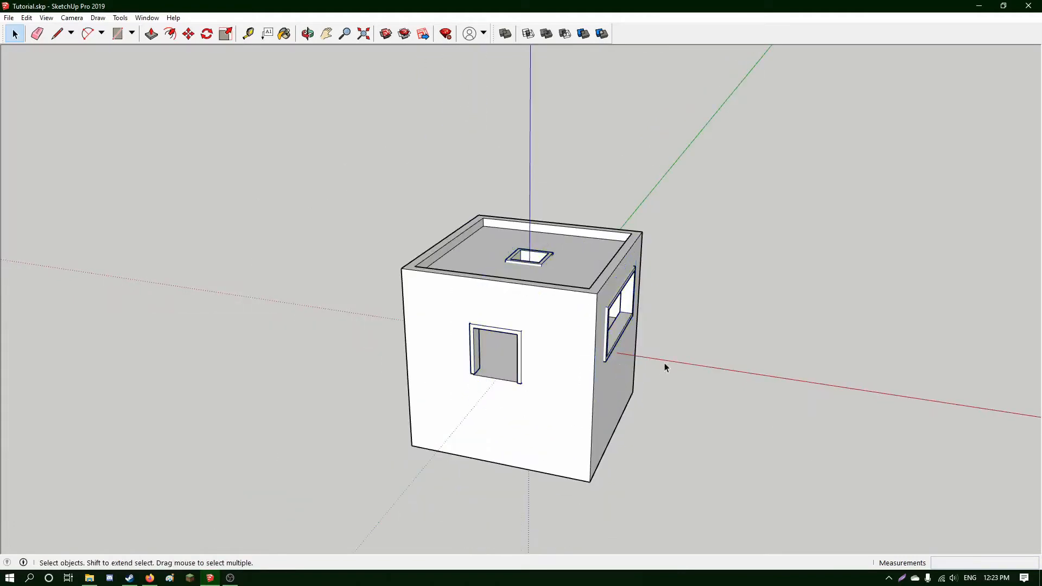
# Select the building's main body group and explode it into loose geometry.
pyautogui.click(585, 384)
pyautogui.rightClick(561, 352)
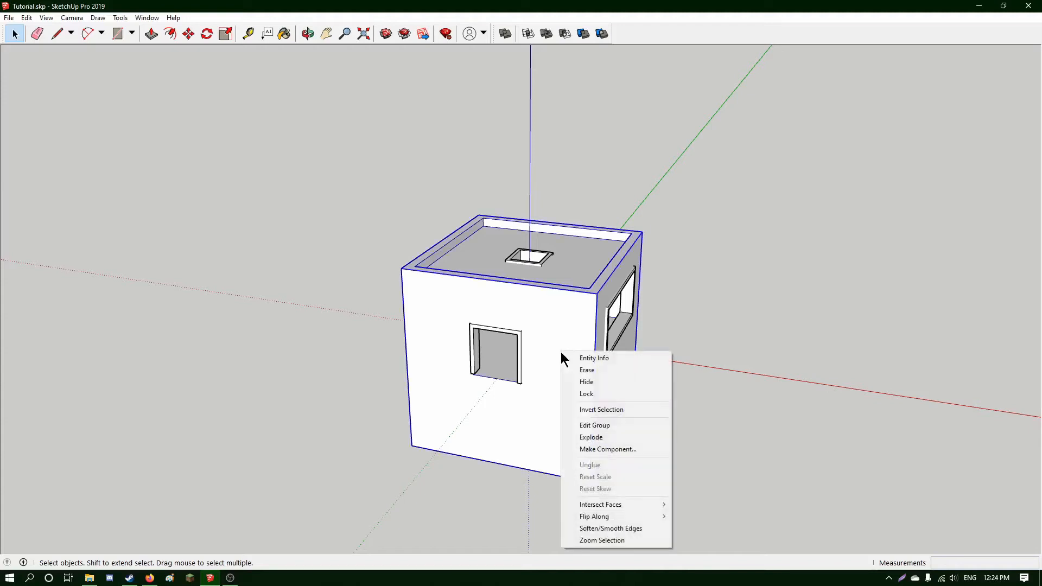
pyautogui.click(606, 433)
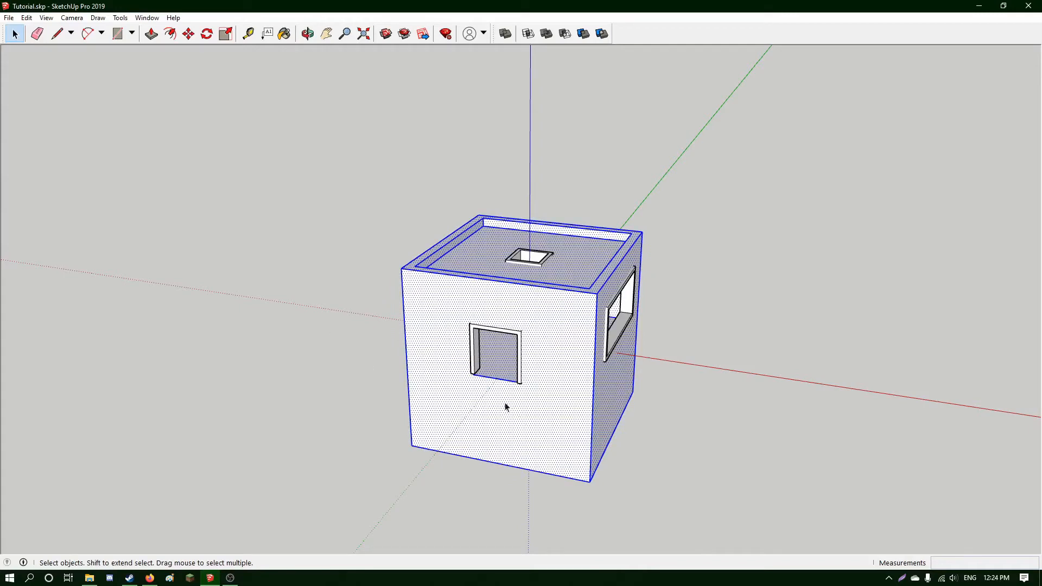
# Start a 3D model export of the building body as an OBJ file named Tutorial1.obj in the SketchUp folder.
pyautogui.hotkey('ctrl', 'e')
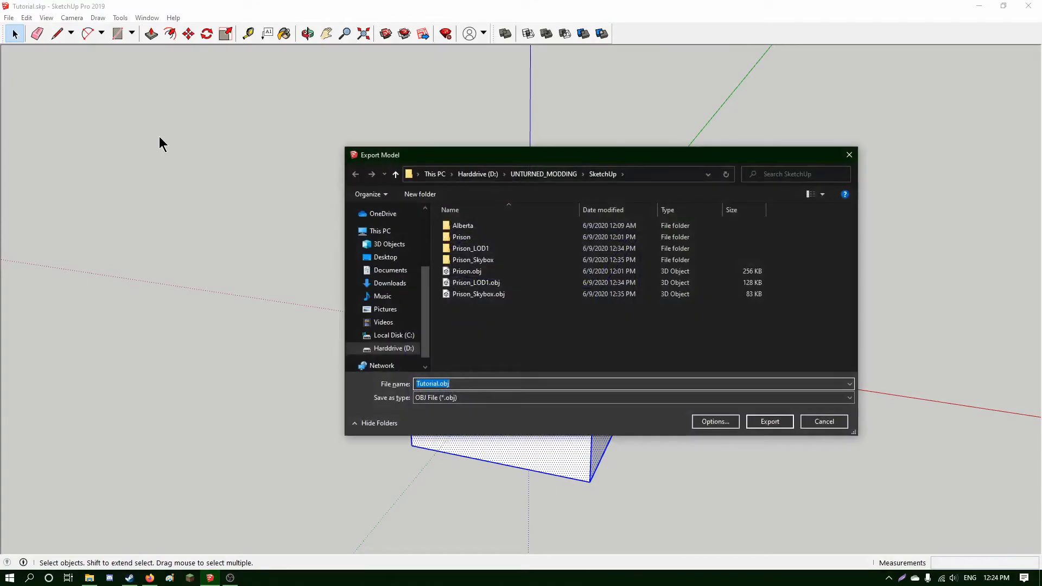
pyautogui.click(824, 423)
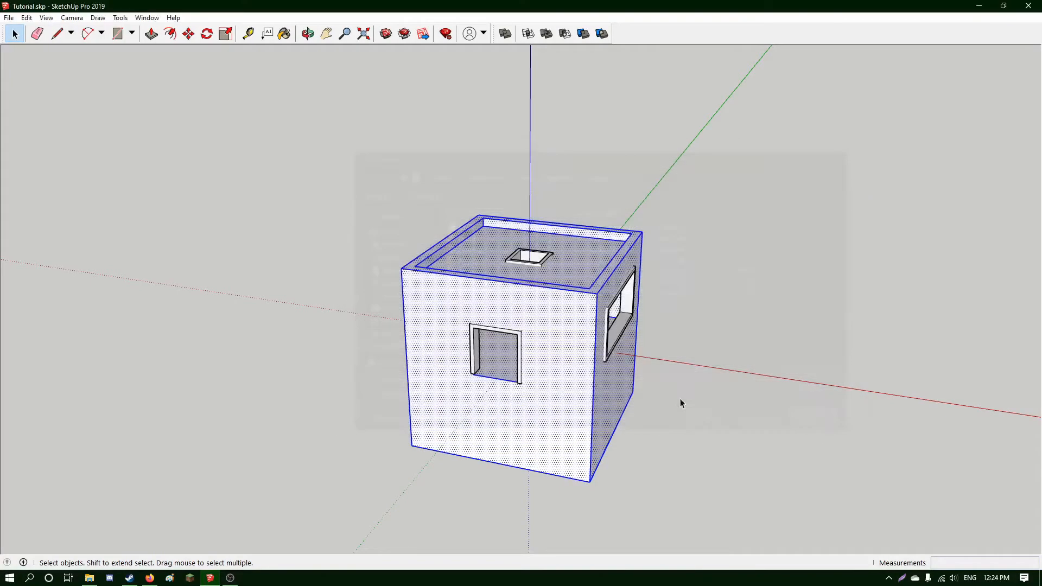
pyautogui.click(8, 18)
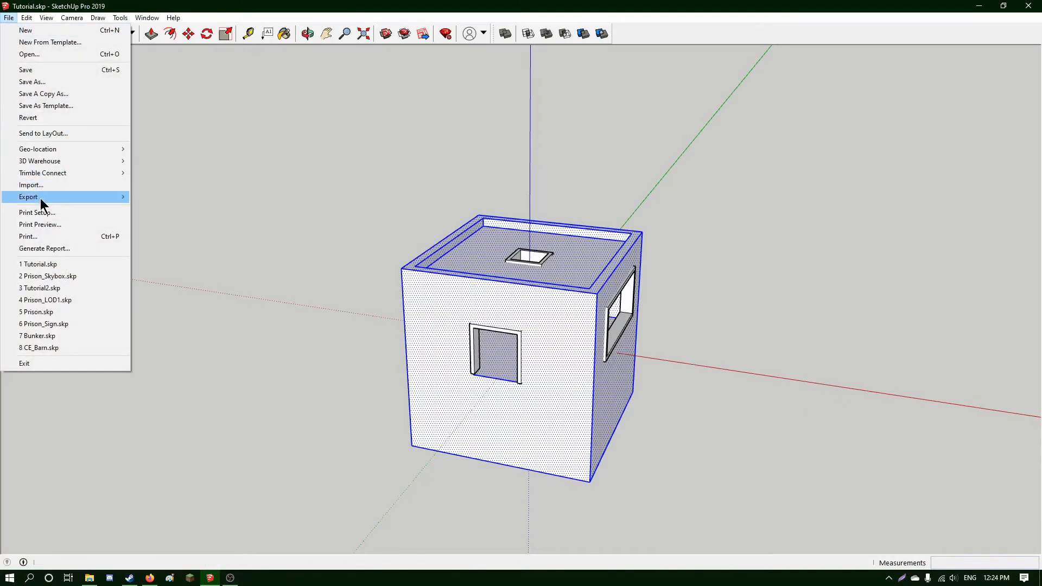
pyautogui.moveTo(40, 198)
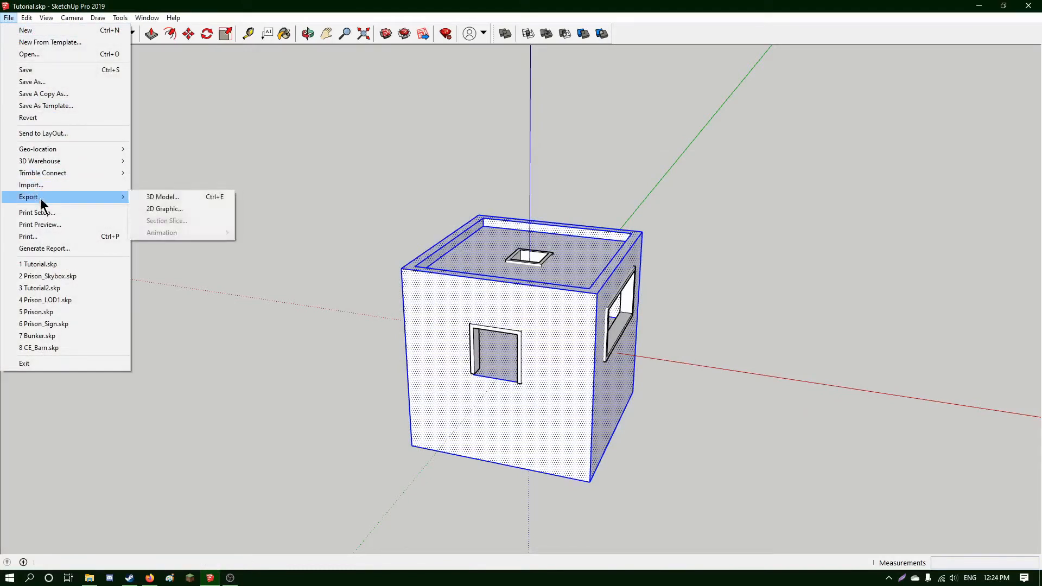
pyautogui.click(217, 197)
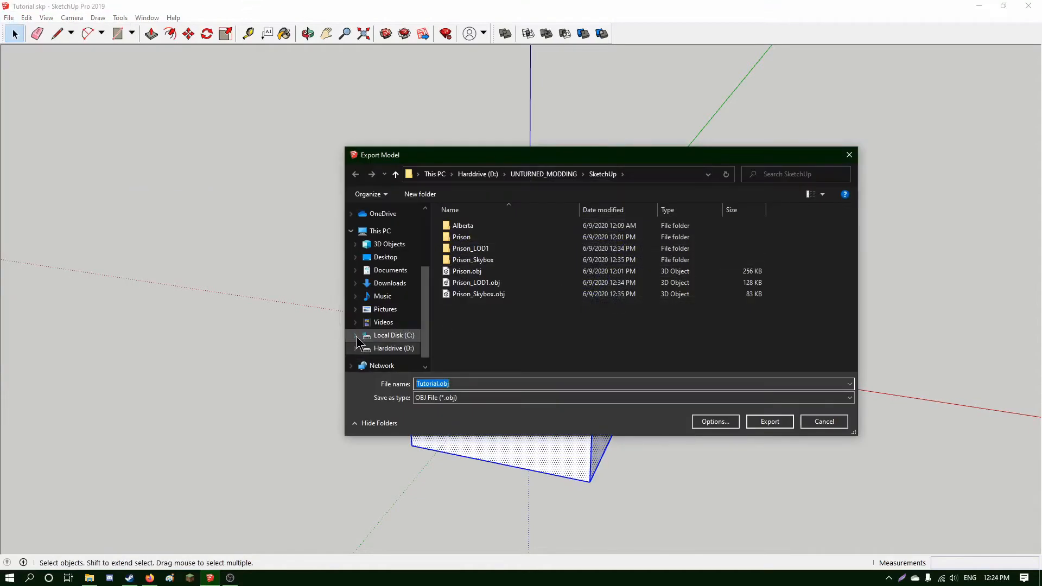
pyautogui.click(439, 384)
pyautogui.write('1')
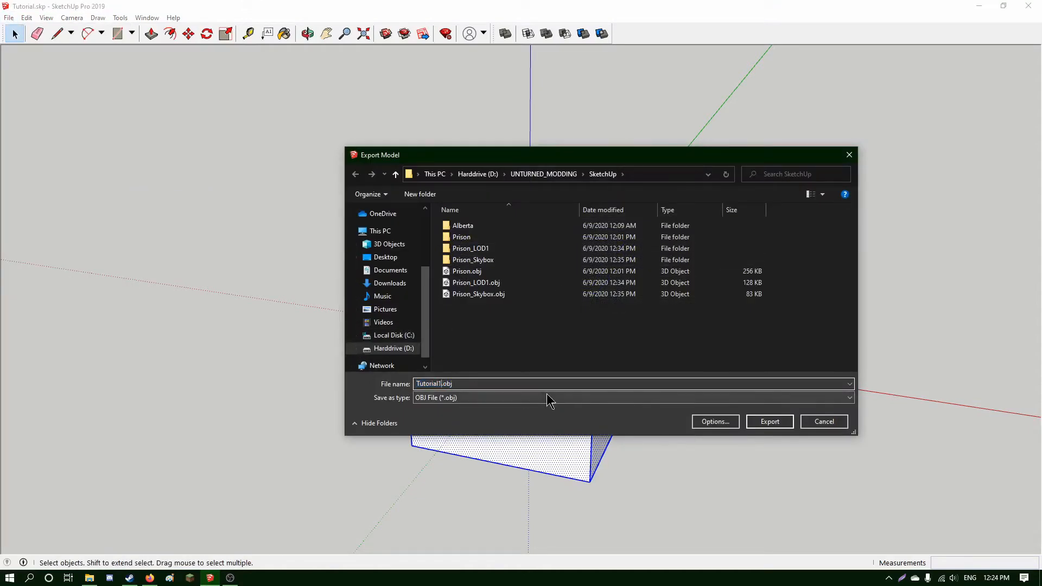
# Enable the option to export only the current selection and export the OBJ file.
pyautogui.click(725, 423)
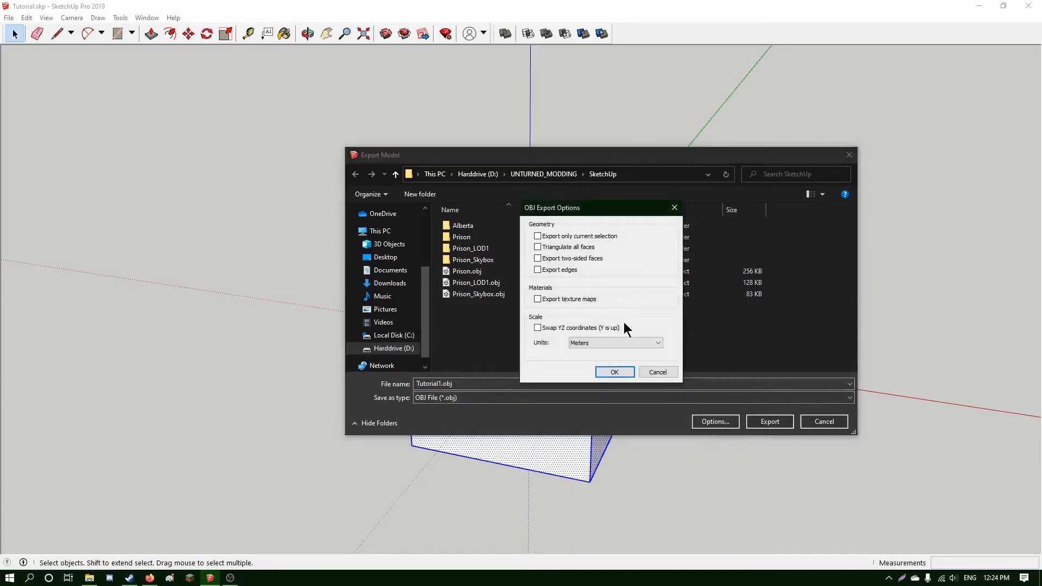
pyautogui.click(537, 236)
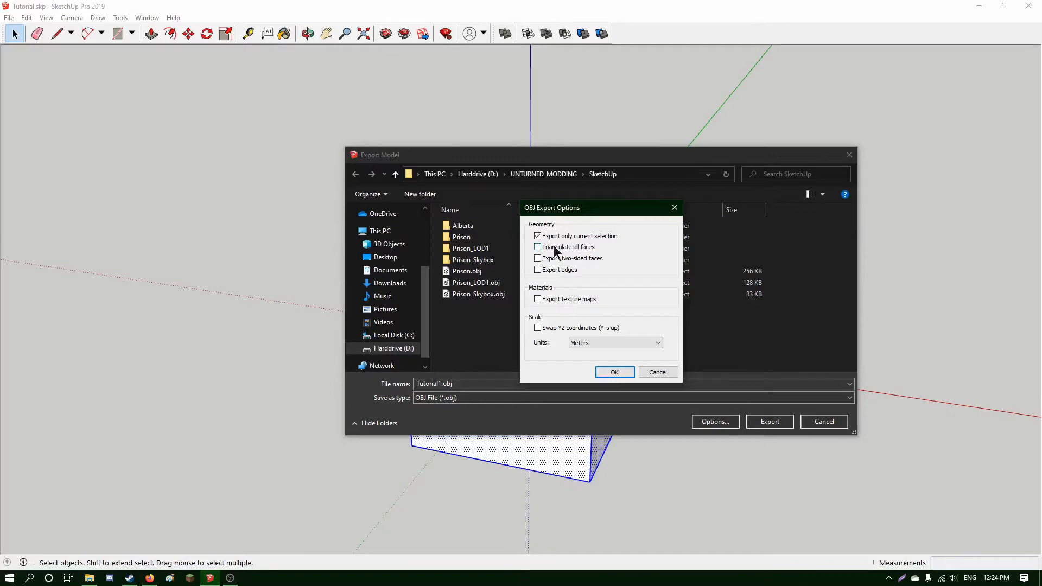
pyautogui.click(615, 373)
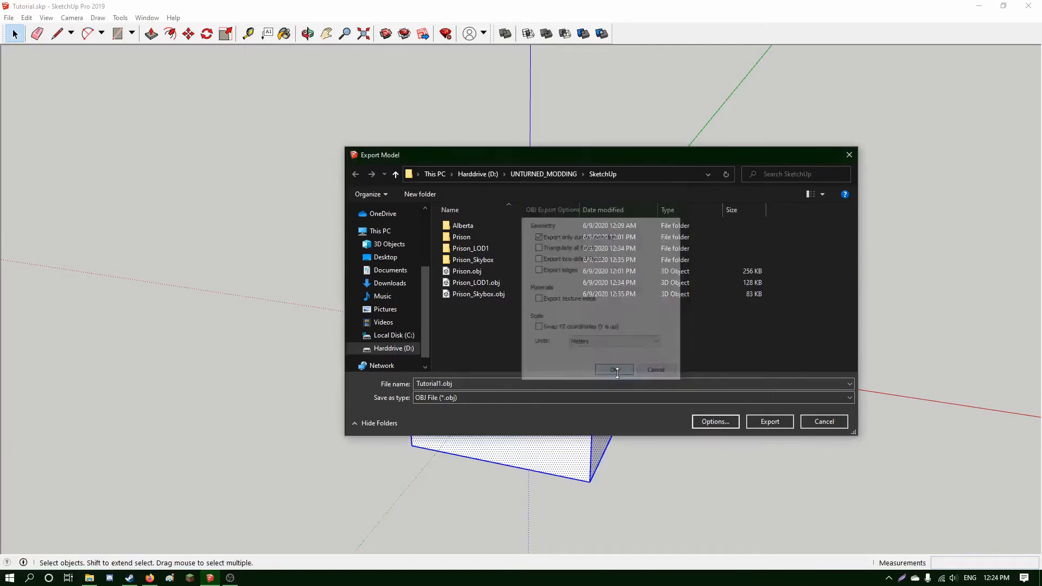
pyautogui.click(769, 421)
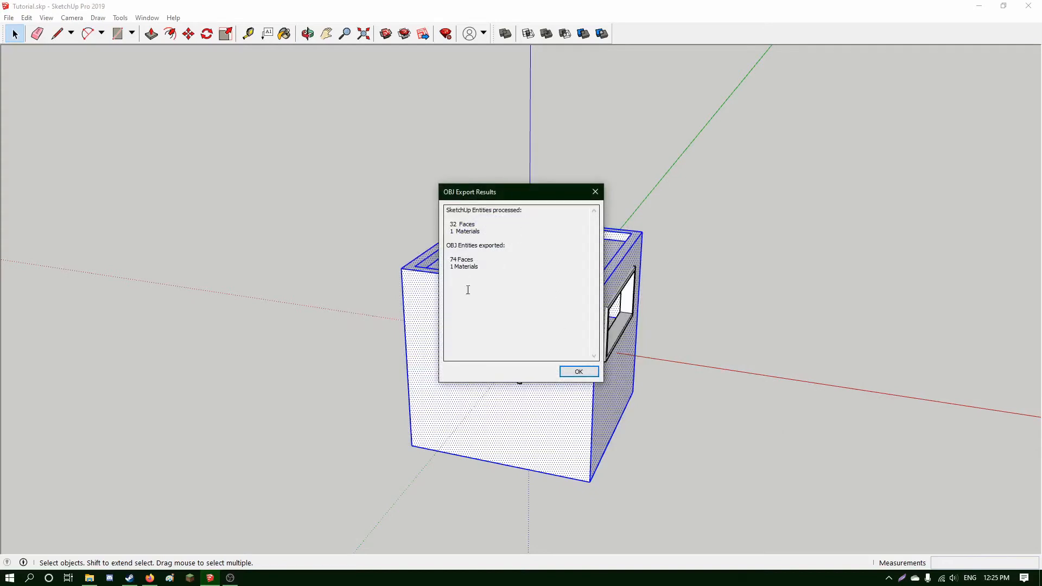
# Dismiss the export results and explode the group holding the roof opening and wall opening frames.
pyautogui.click(579, 371)
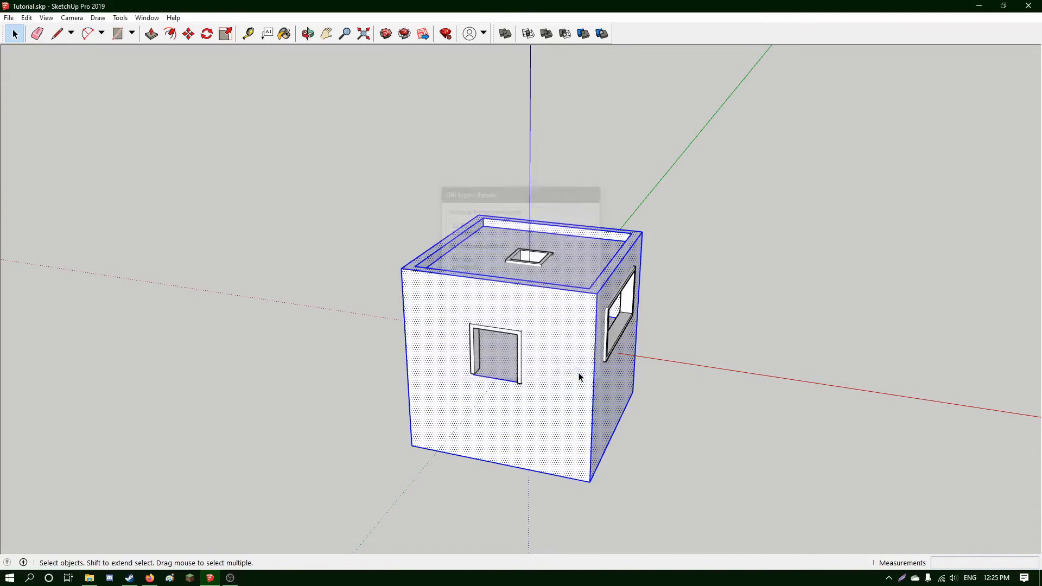
pyautogui.click(477, 348)
pyautogui.rightClick(478, 350)
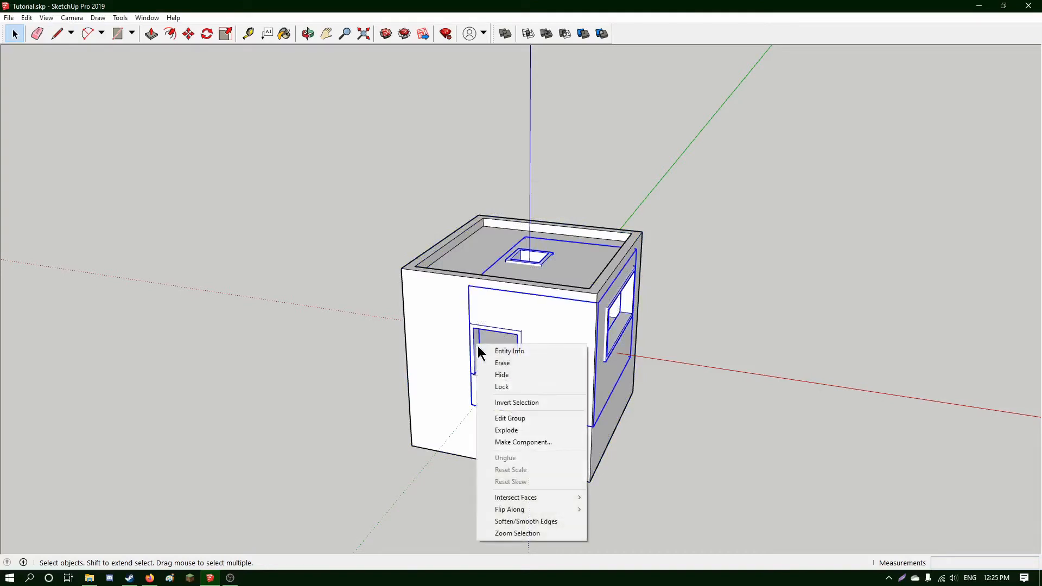
pyautogui.click(537, 431)
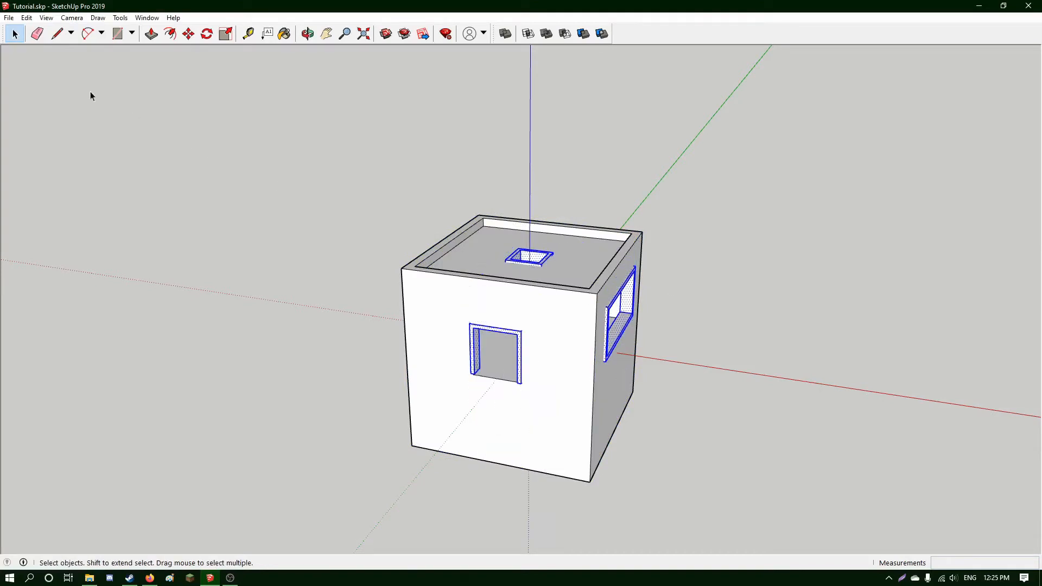
# Export the selected frames as the OBJ file Tutorial2.obj, limited to the current selection with units in meters.
pyautogui.click(9, 18)
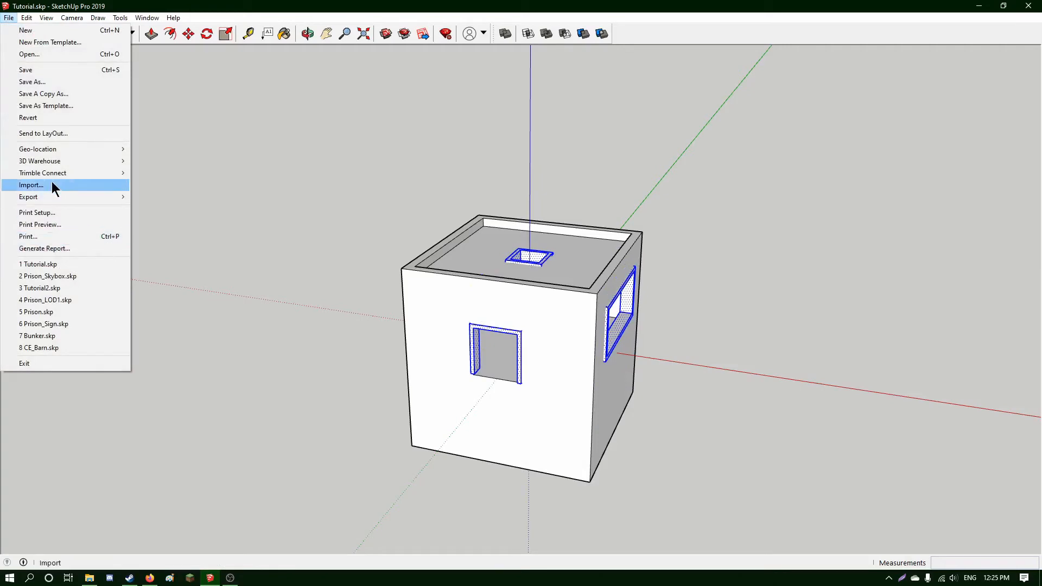
pyautogui.moveTo(51, 197)
pyautogui.click(163, 197)
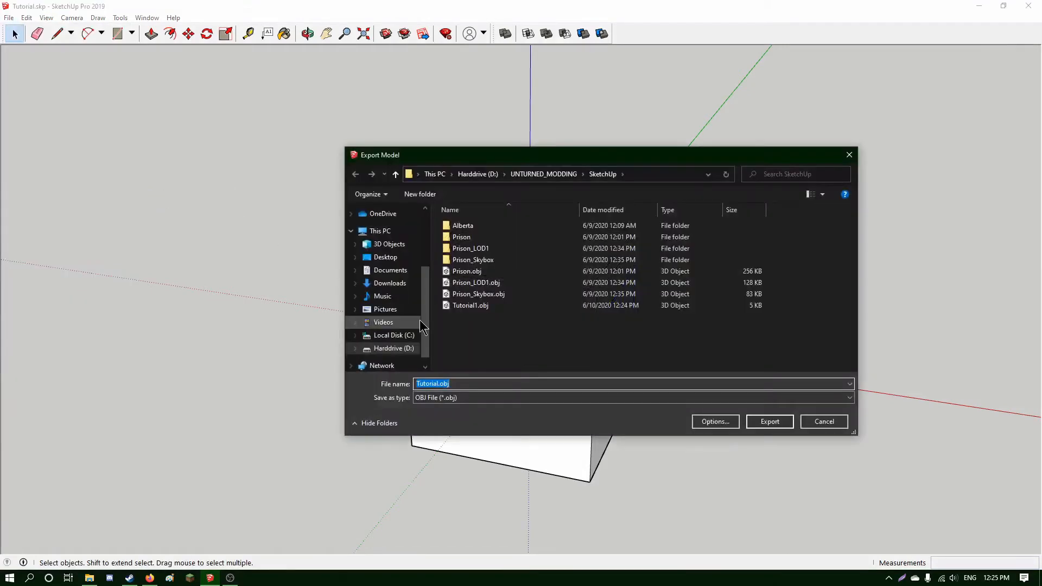
pyautogui.click(439, 384)
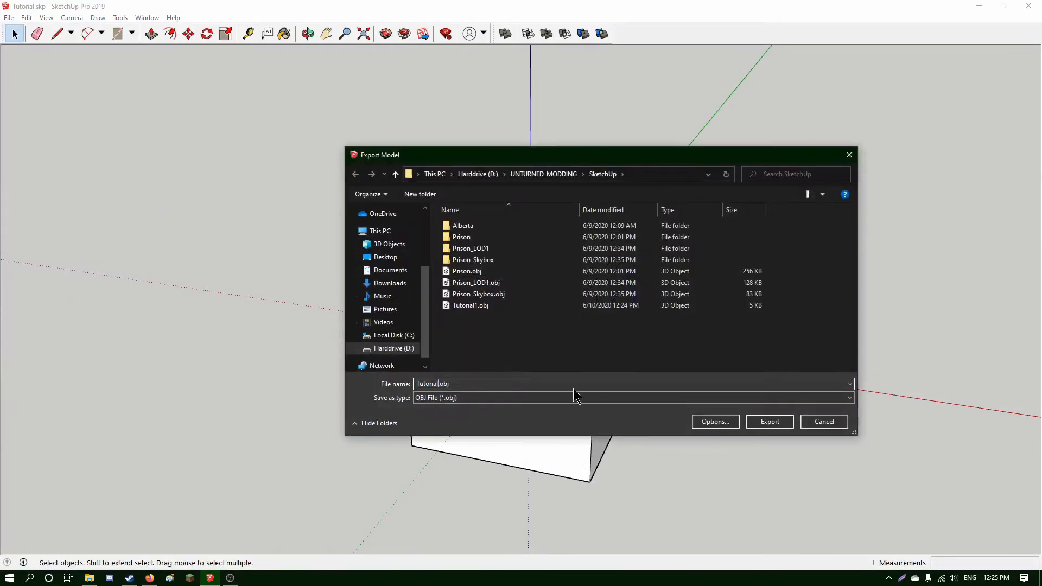
pyautogui.click(705, 421)
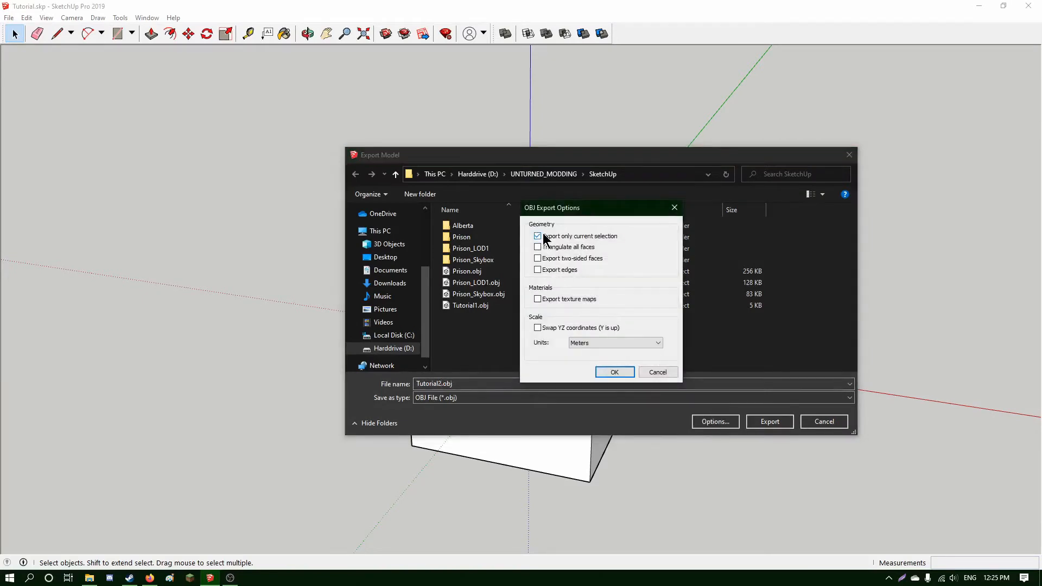
pyautogui.click(623, 372)
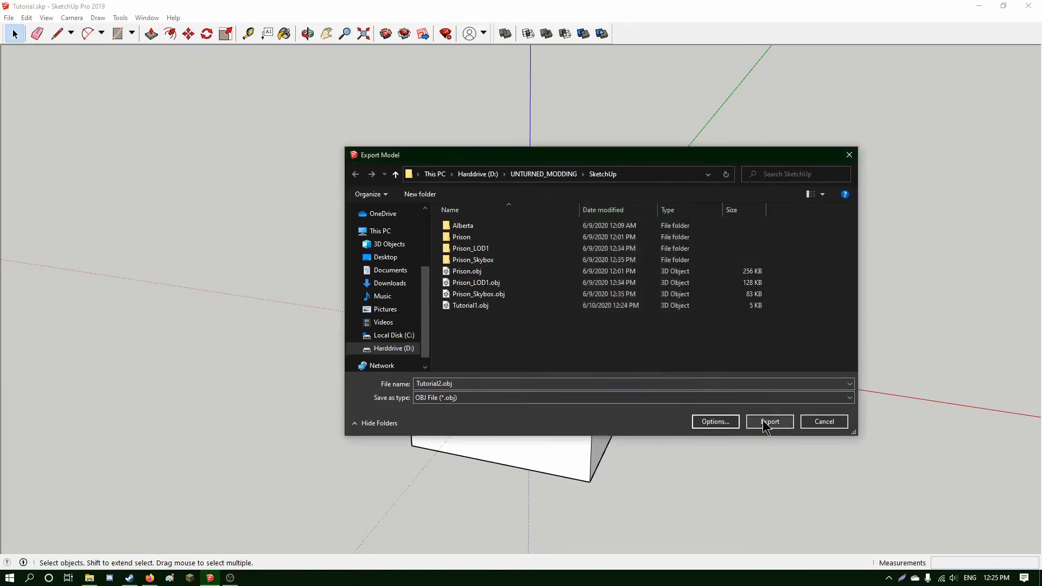
pyautogui.click(768, 417)
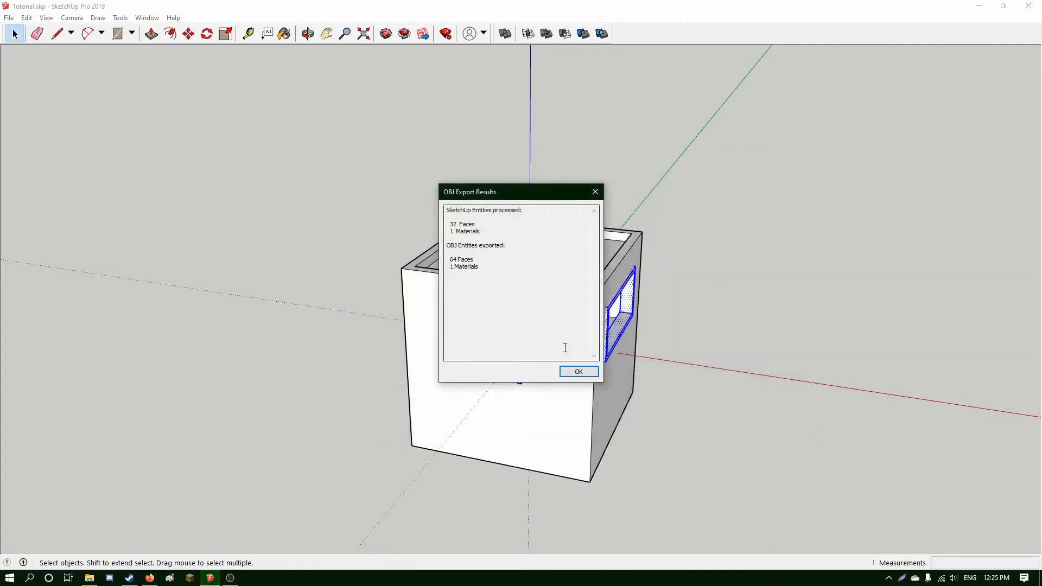
pyautogui.click(574, 372)
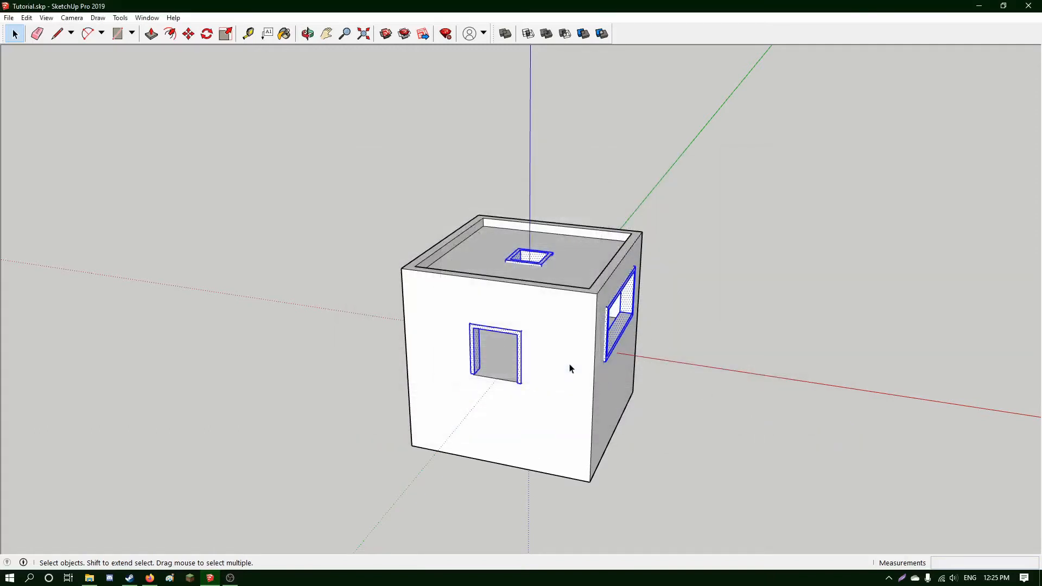
pyautogui.click(724, 363)
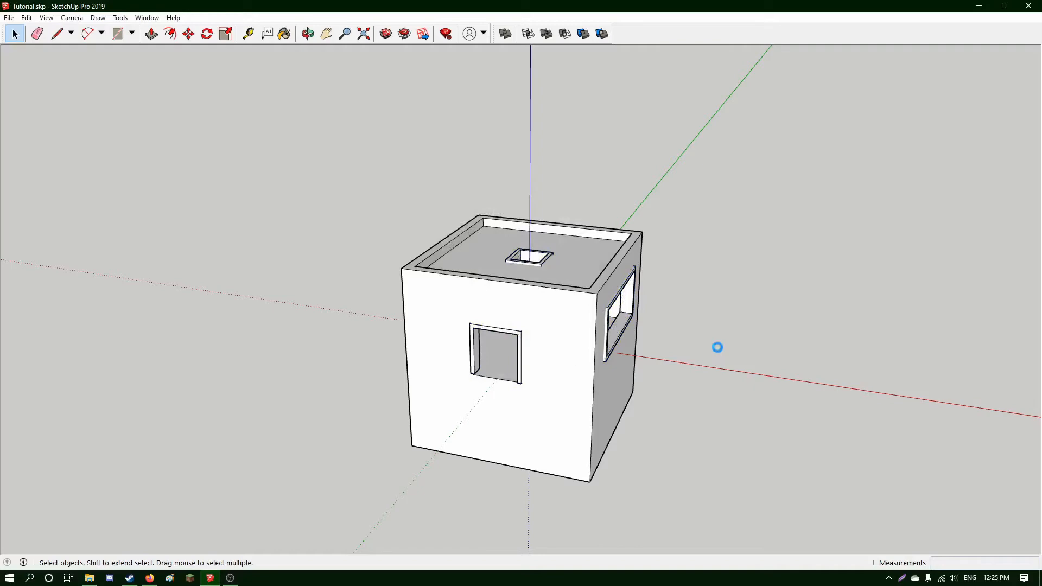
# Switch to File Explorer, open Tutorial1.obj from the SketchUp folder in 3D Viewer and inspect the exported building shell.
pyautogui.click(89, 578)
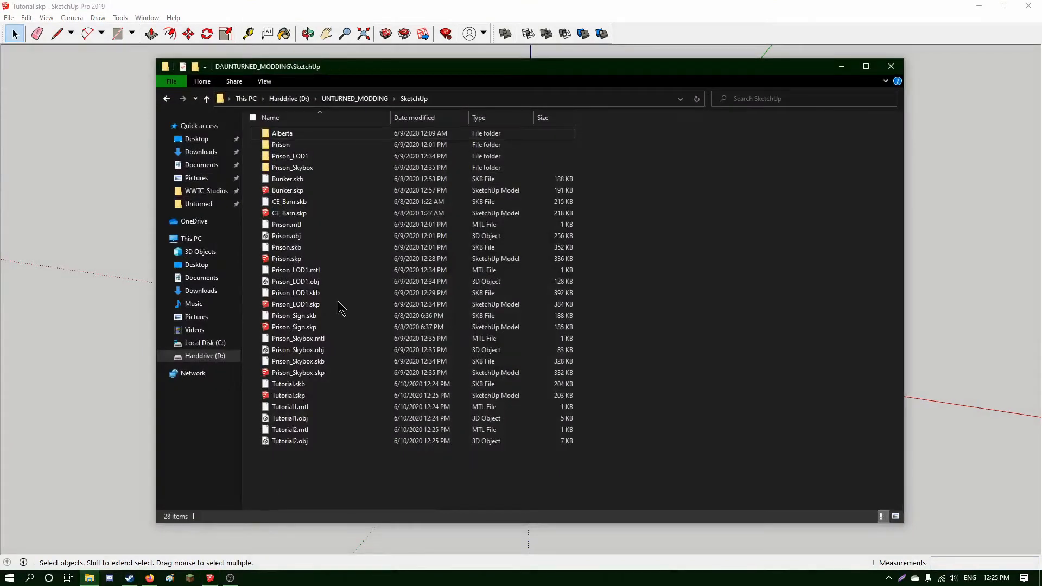
pyautogui.doubleClick(311, 417)
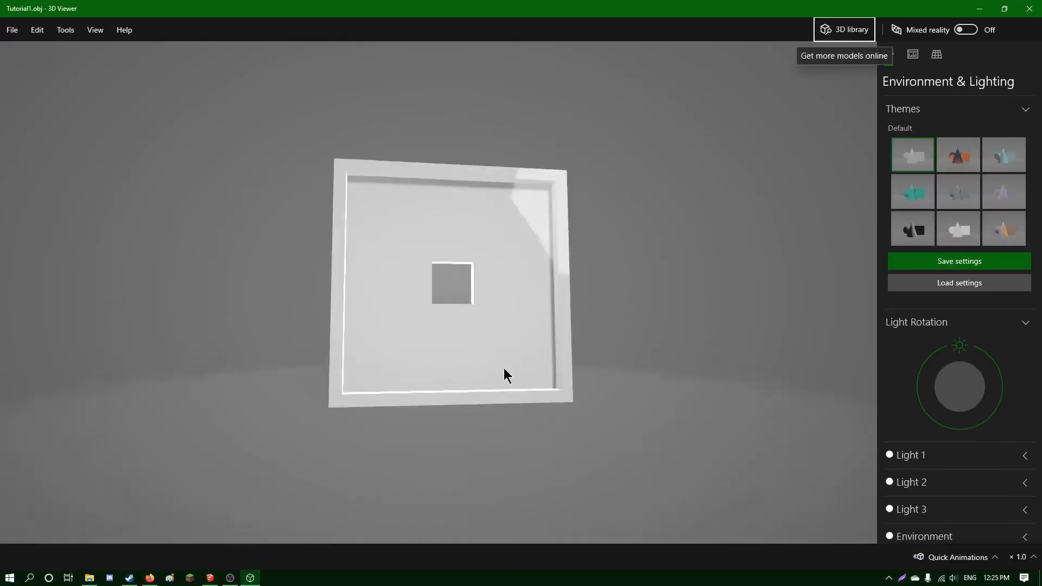
pyautogui.moveTo(470, 359); pyautogui.dragTo(433, 297)
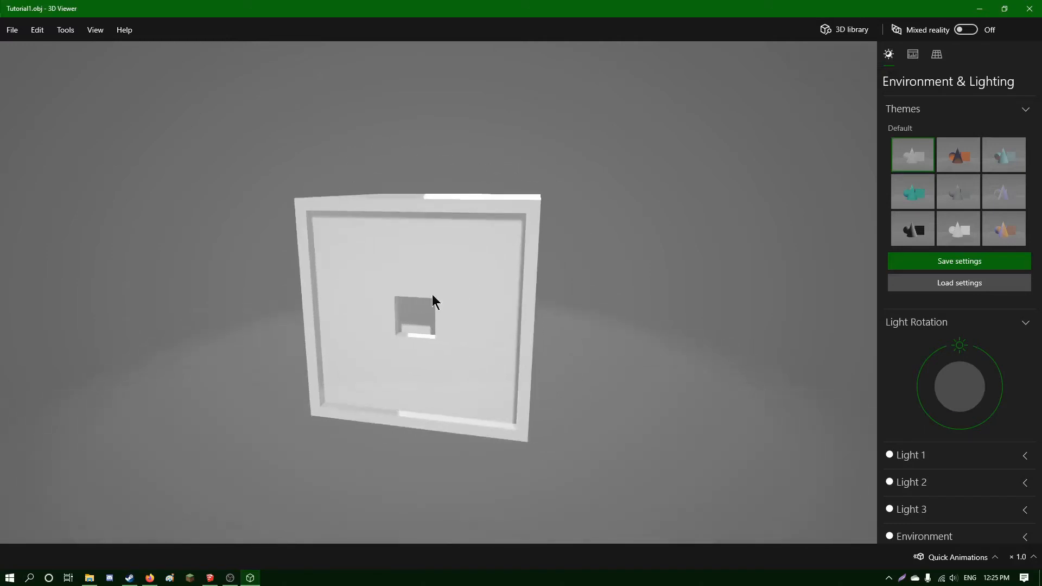
pyautogui.click(1030, 9)
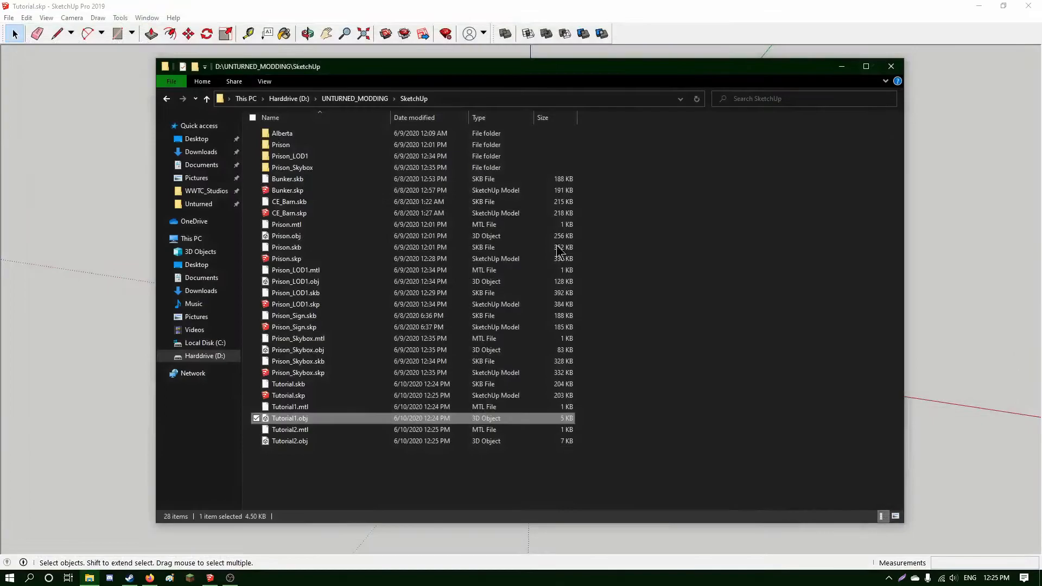
# Open Tutorial2.obj in 3D Viewer, inspect the exported frames from several angles and return to SketchUp.
pyautogui.doubleClick(356, 441)
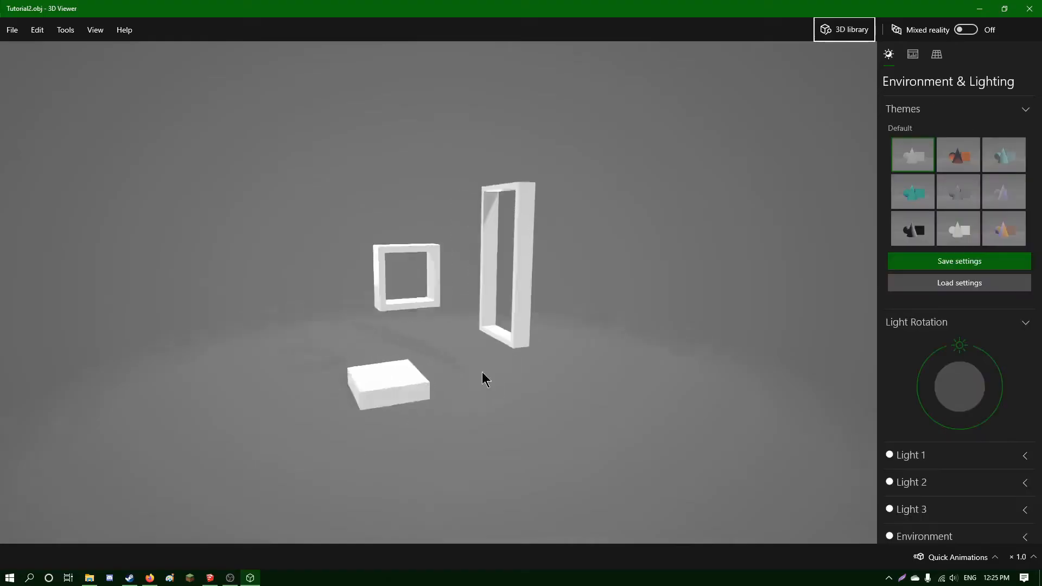
pyautogui.moveTo(482, 372); pyautogui.dragTo(566, 377)
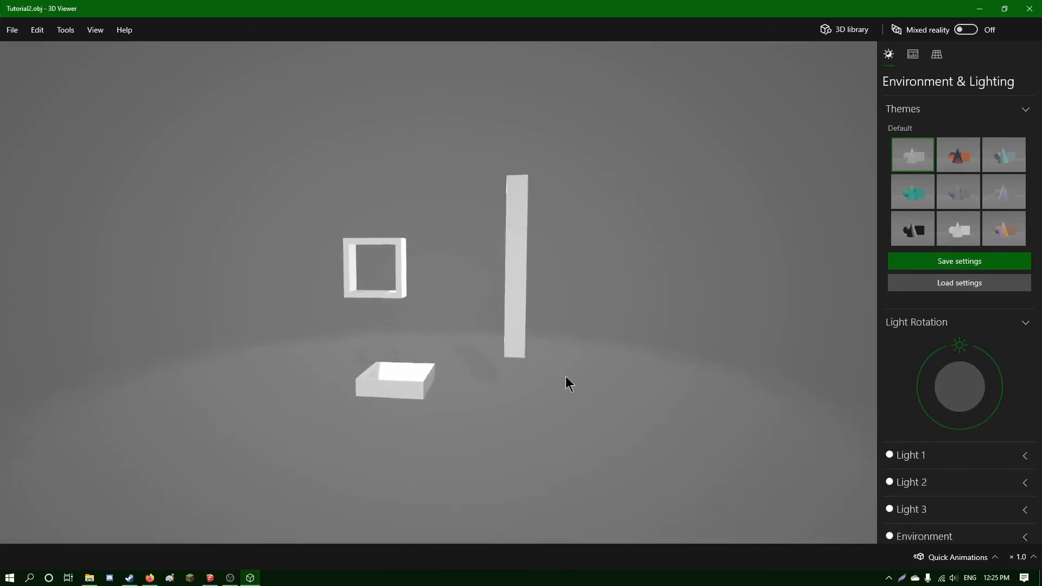
pyautogui.click(1029, 8)
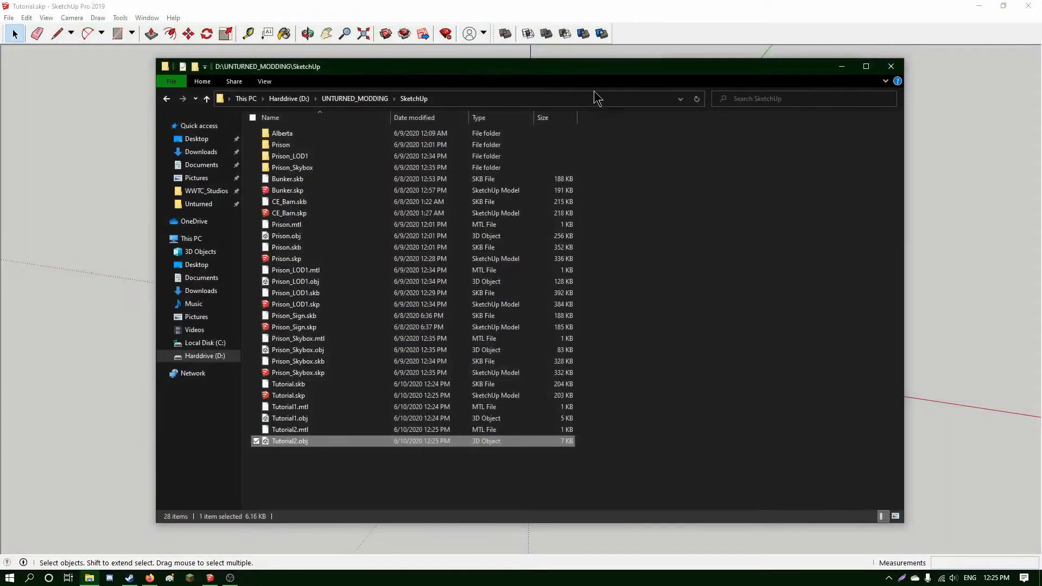
pyautogui.moveTo(599, 78); pyautogui.dragTo(615, 81)
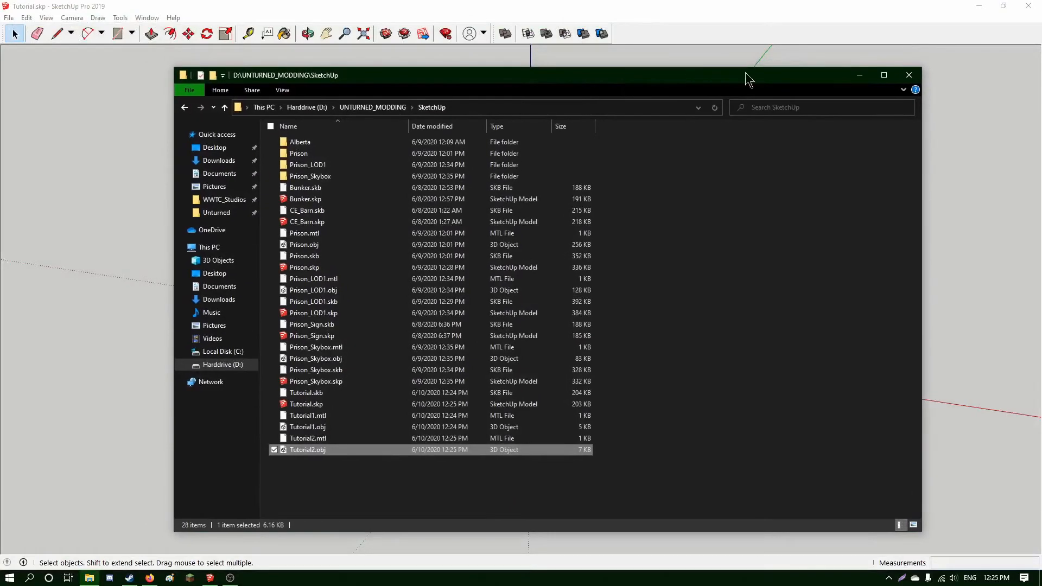
pyautogui.doubleClick(503, 450)
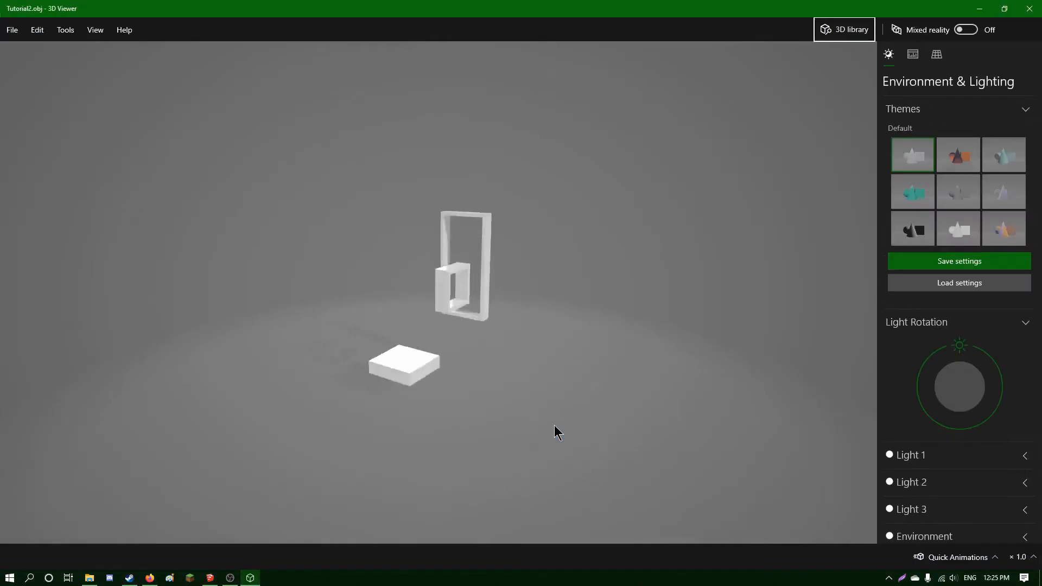
pyautogui.moveTo(553, 430); pyautogui.dragTo(390, 351)
pyautogui.click(1028, 13)
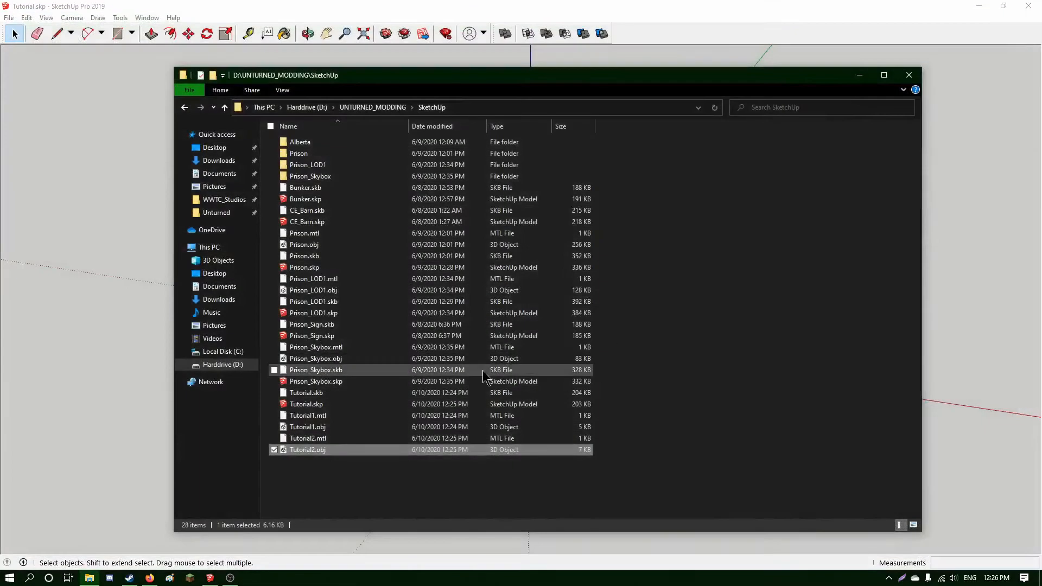
pyautogui.click(862, 76)
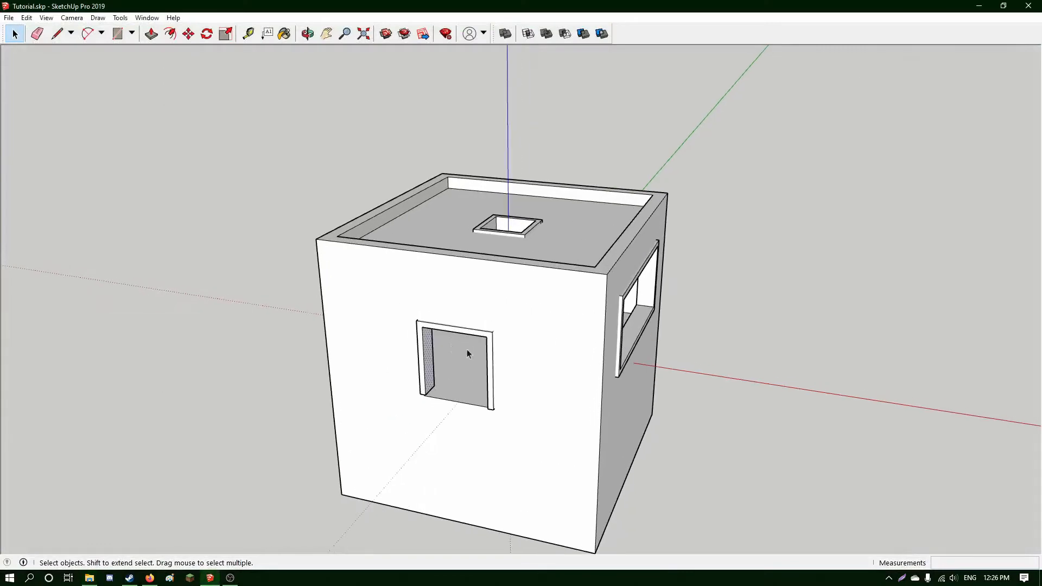
# Move the raised bottom end of the square wall opening frame's left jamb down 0.1 m along the blue axis.
pyautogui.scroll(6, 468, 354)
pyautogui.moveTo(446, 361); pyautogui.dragTo(542, 321, button='middle')
pyautogui.moveTo(605, 270); pyautogui.dragTo(557, 260, button='middle')
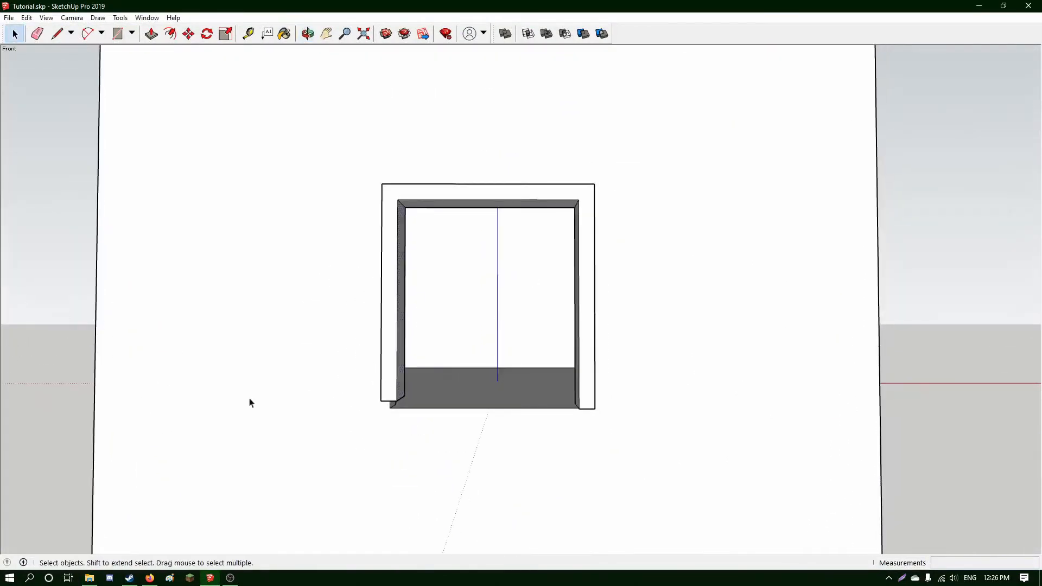
pyautogui.click(188, 33)
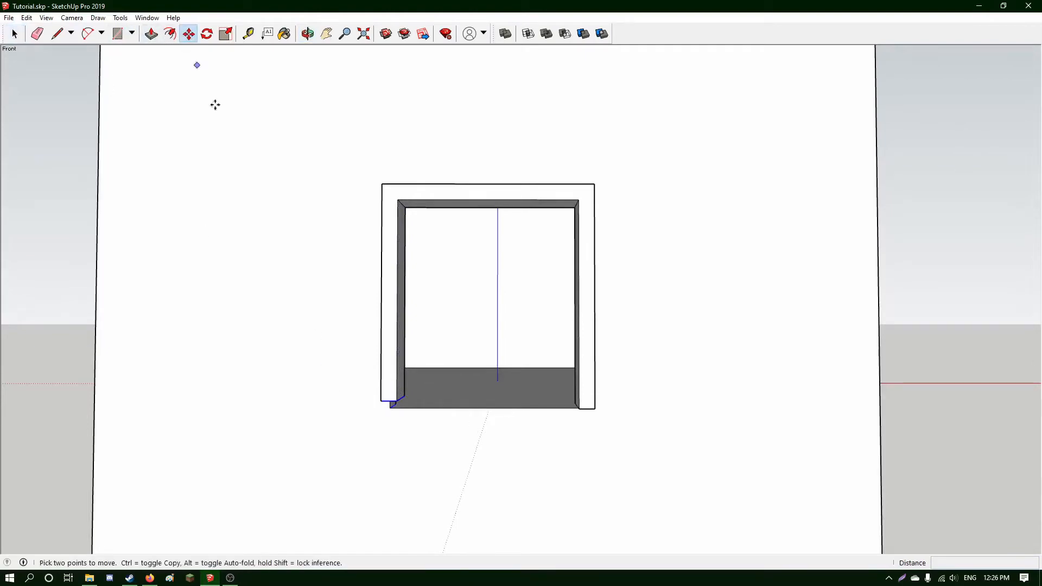
pyautogui.click(15, 34)
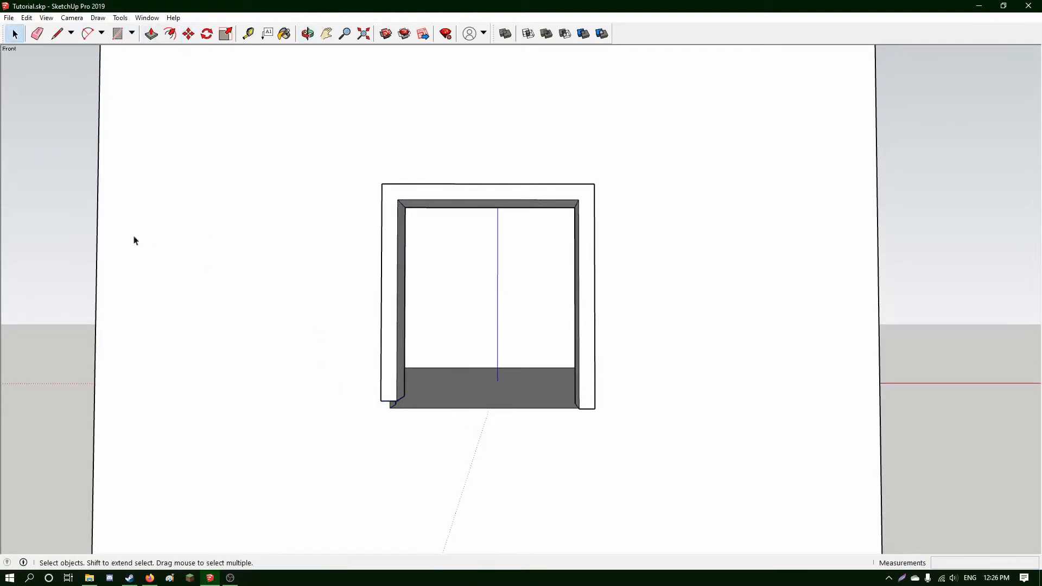
pyautogui.moveTo(135, 237); pyautogui.dragTo(314, 354, button='middle')
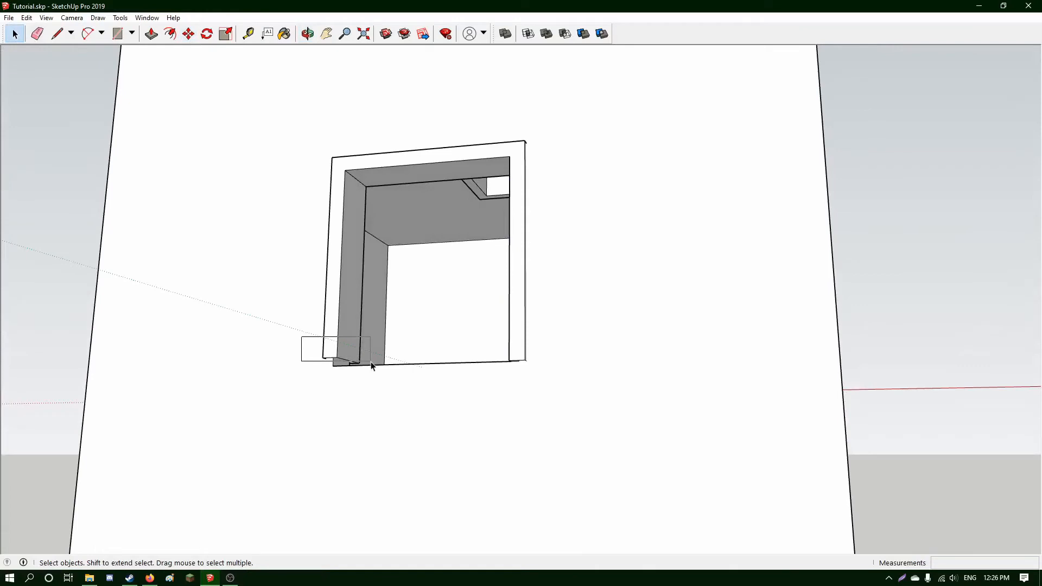
pyautogui.moveTo(367, 336); pyautogui.dragTo(119, 131, button='middle')
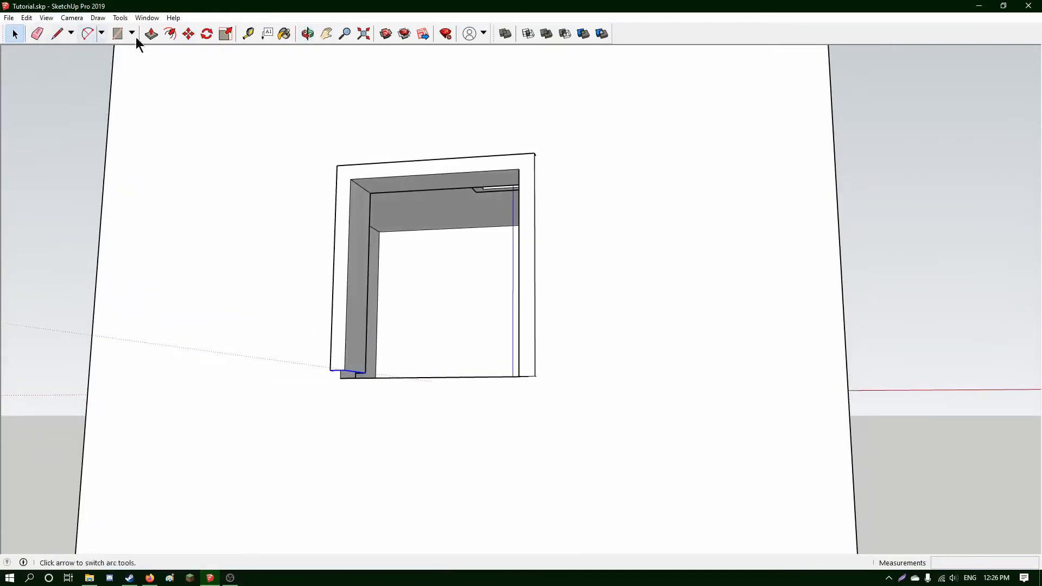
pyautogui.click(188, 34)
pyautogui.click(354, 371)
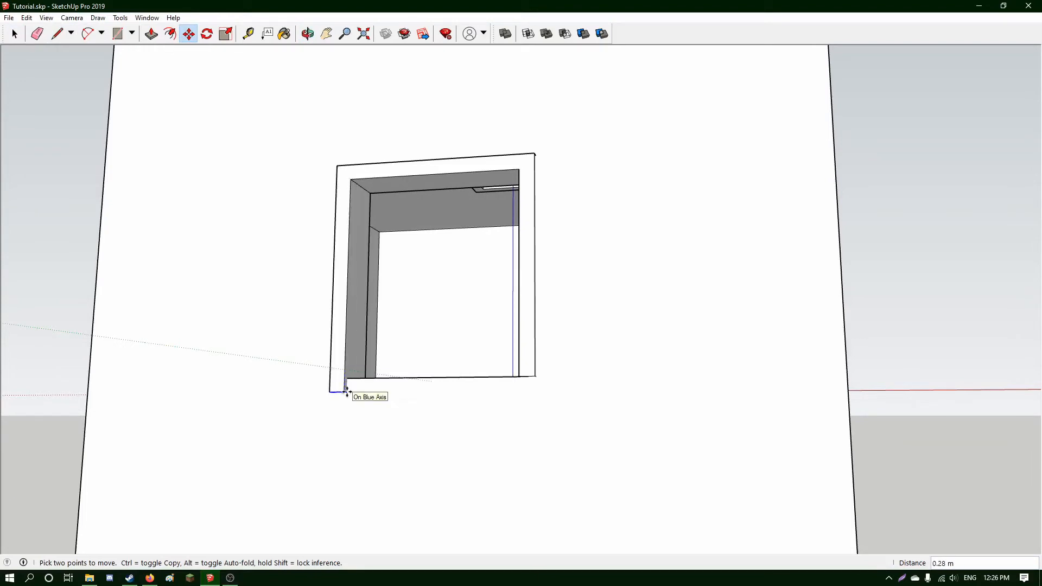
pyautogui.press('Return')
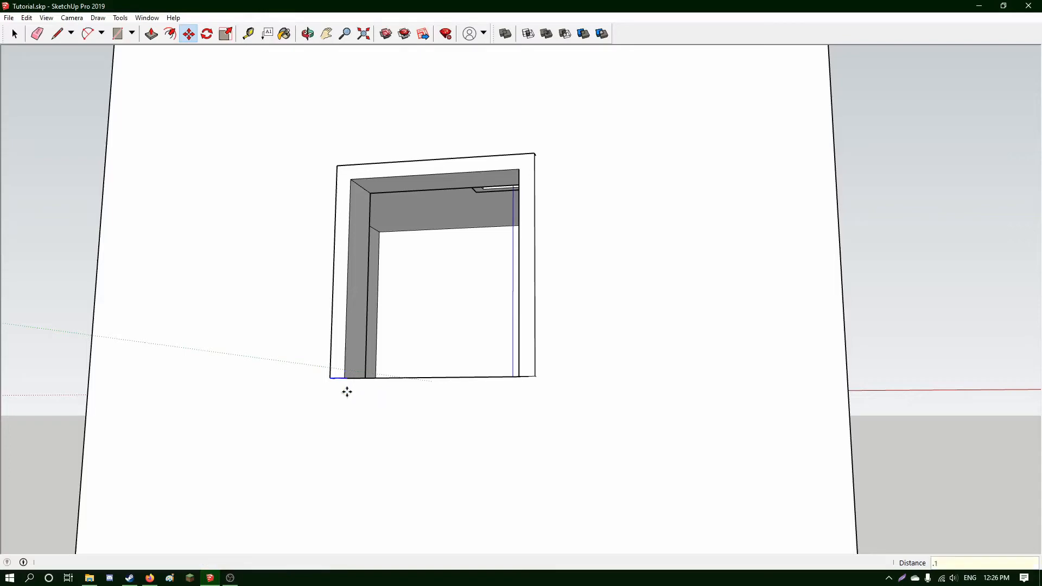
pyautogui.moveTo(391, 351); pyautogui.dragTo(403, 391, button='middle')
pyautogui.scroll(-3, 391, 392)
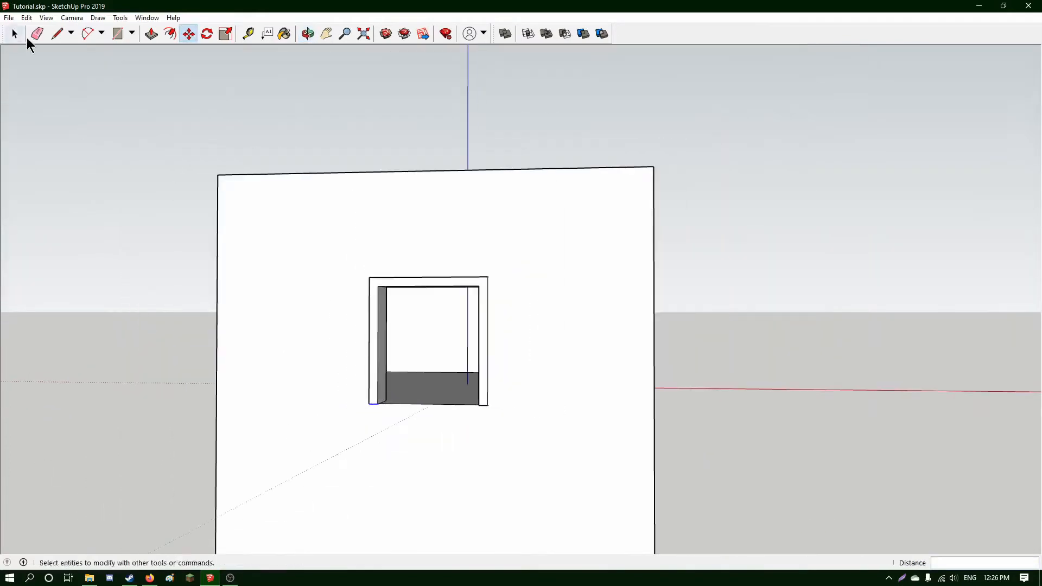
# Try to select the roof opening frame, the square wall opening frame and the wide wall opening frame together.
pyautogui.click(16, 35)
pyautogui.moveTo(596, 298); pyautogui.dragTo(621, 377, button='middle')
pyautogui.moveTo(418, 367); pyautogui.dragTo(783, 342, button='middle')
pyautogui.moveTo(428, 333); pyautogui.dragTo(563, 457)
pyautogui.moveTo(563, 457); pyautogui.dragTo(504, 273, button='middle')
pyautogui.moveTo(501, 239); pyautogui.dragTo(598, 298)
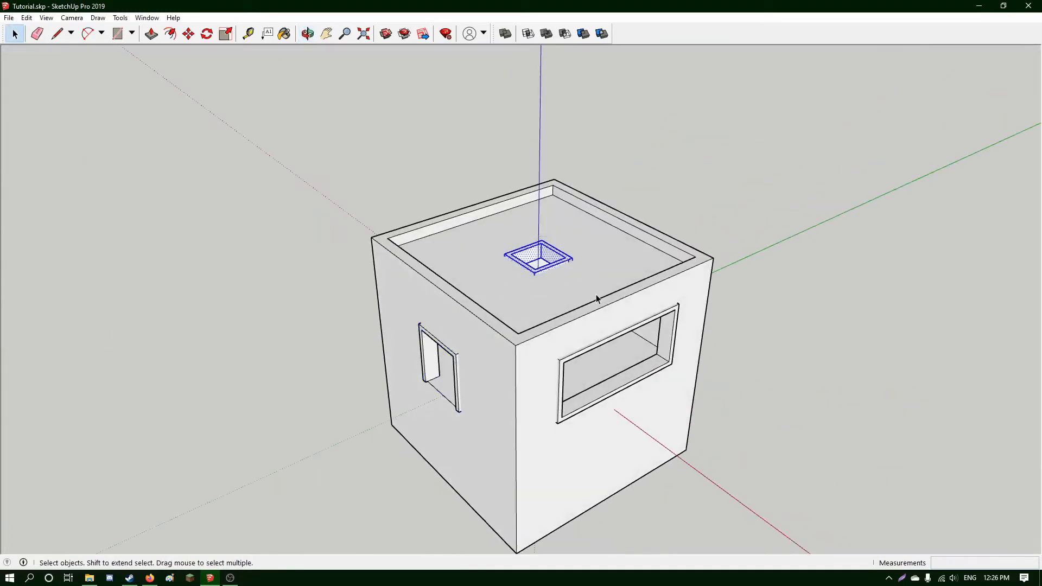
pyautogui.keyDown('shift'); pyautogui.moveTo(477, 421); pyautogui.dragTo(478, 422); pyautogui.keyUp('shift')
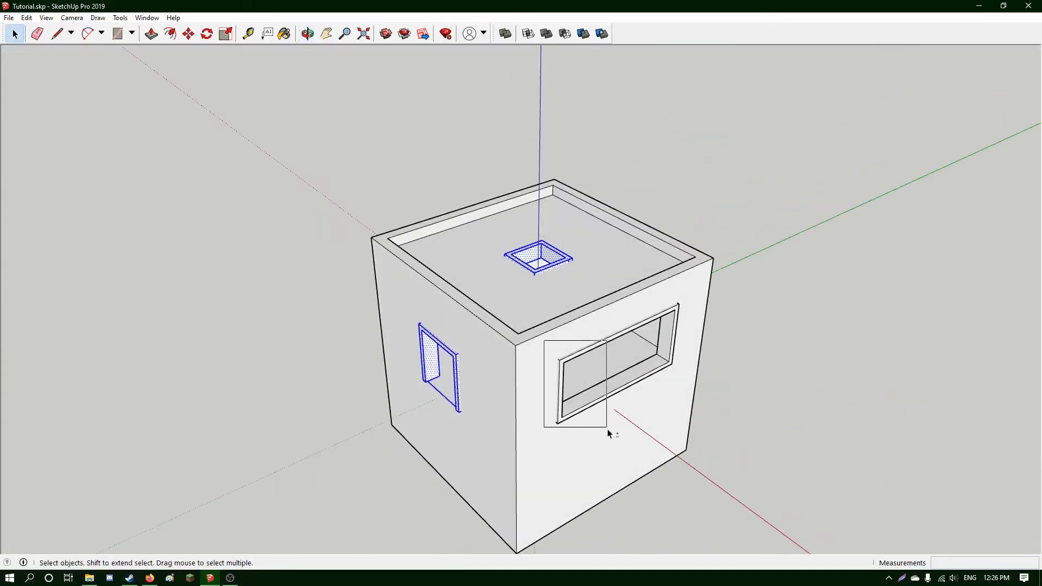
pyautogui.moveTo(717, 332); pyautogui.dragTo(499, 359, button='middle')
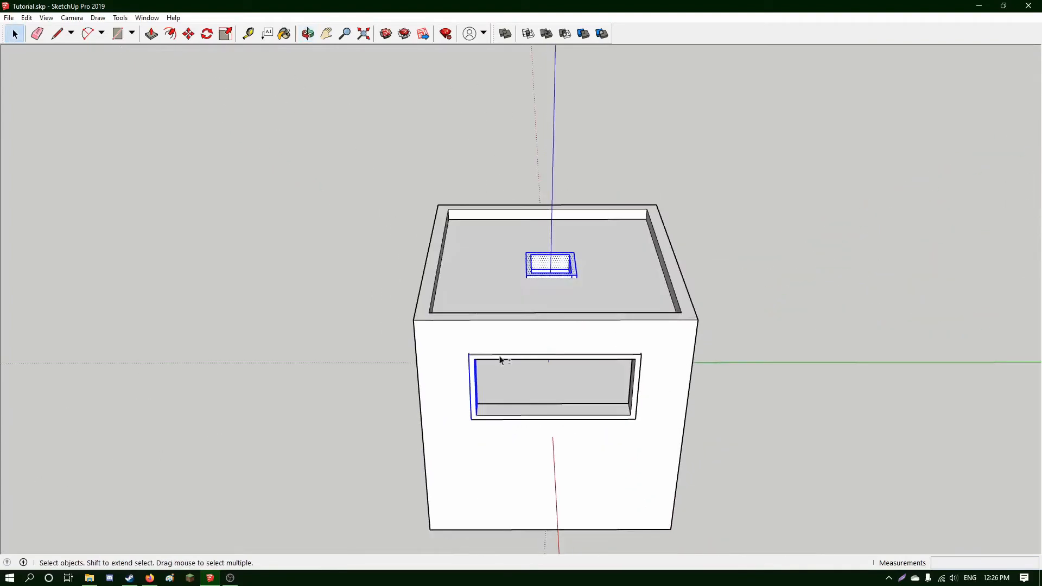
pyautogui.keyDown('shift'); pyautogui.moveTo(600, 428); pyautogui.dragTo(599, 428); pyautogui.keyUp('shift')
pyautogui.moveTo(549, 432); pyautogui.dragTo(559, 398, button='middle')
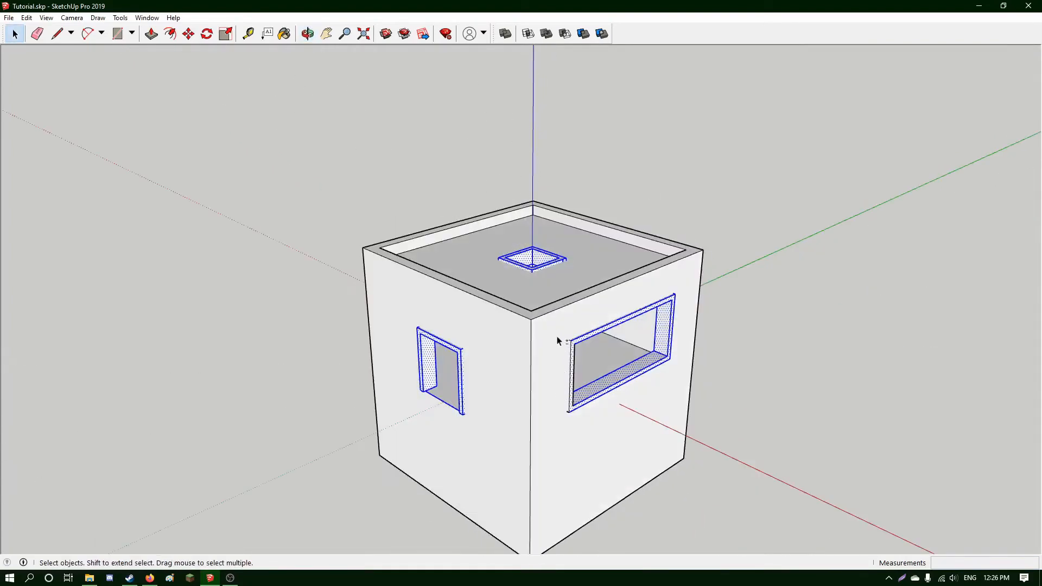
pyautogui.rightClick(430, 363)
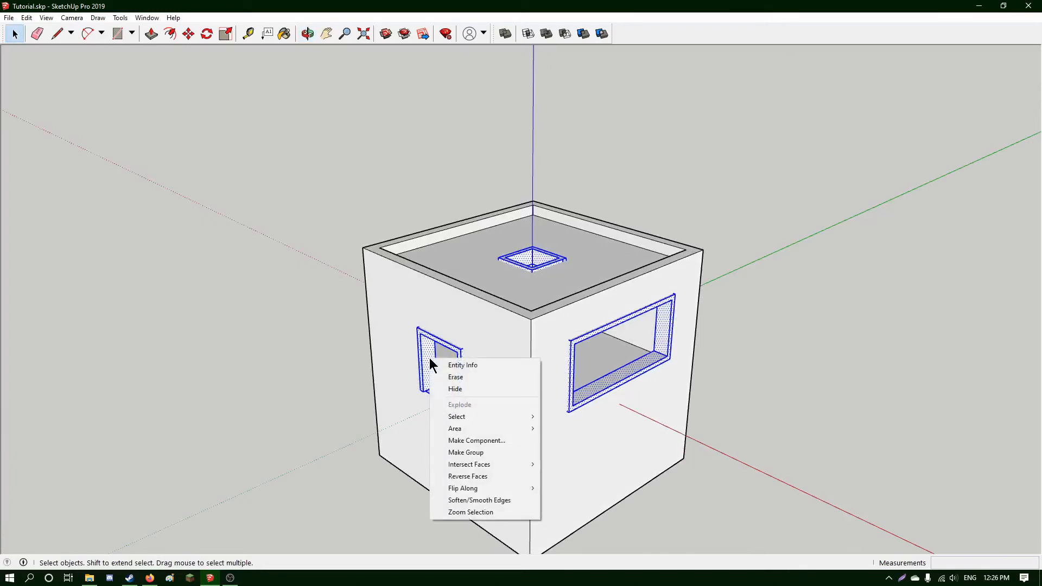
pyautogui.click(428, 353)
pyautogui.click(428, 352)
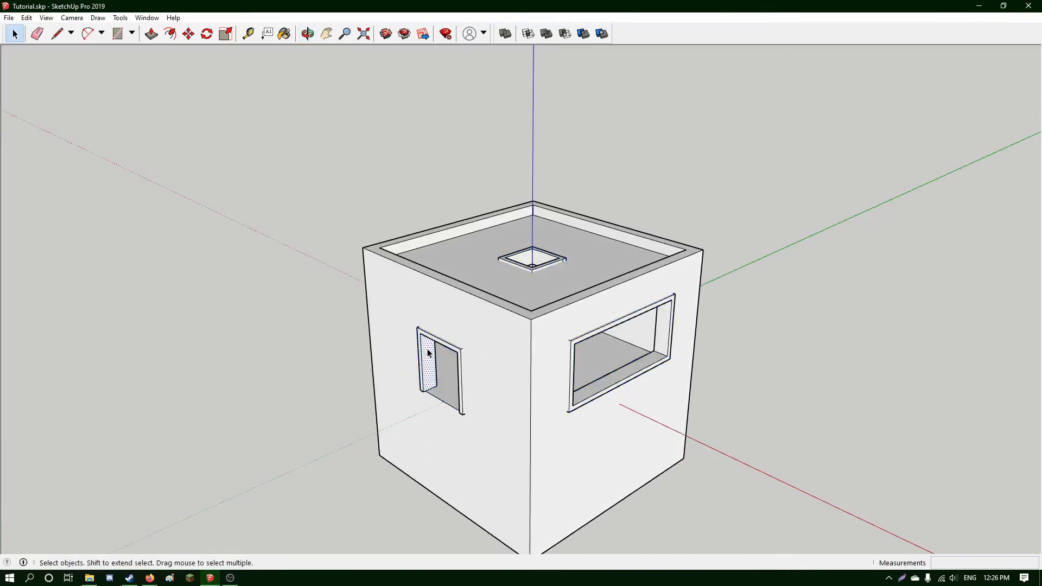
pyautogui.moveTo(426, 354); pyautogui.dragTo(751, 356, button='middle')
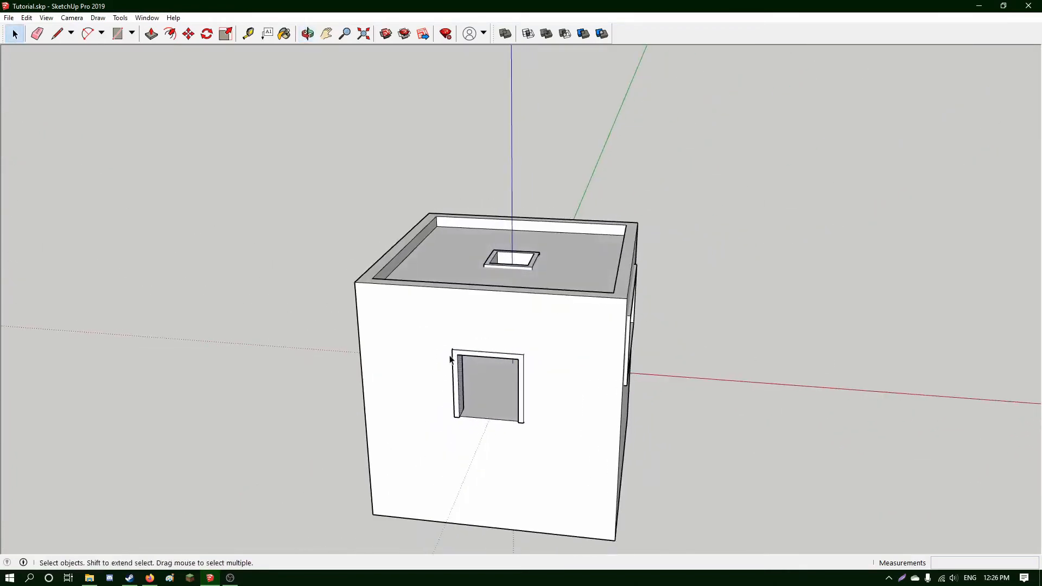
pyautogui.press('b')
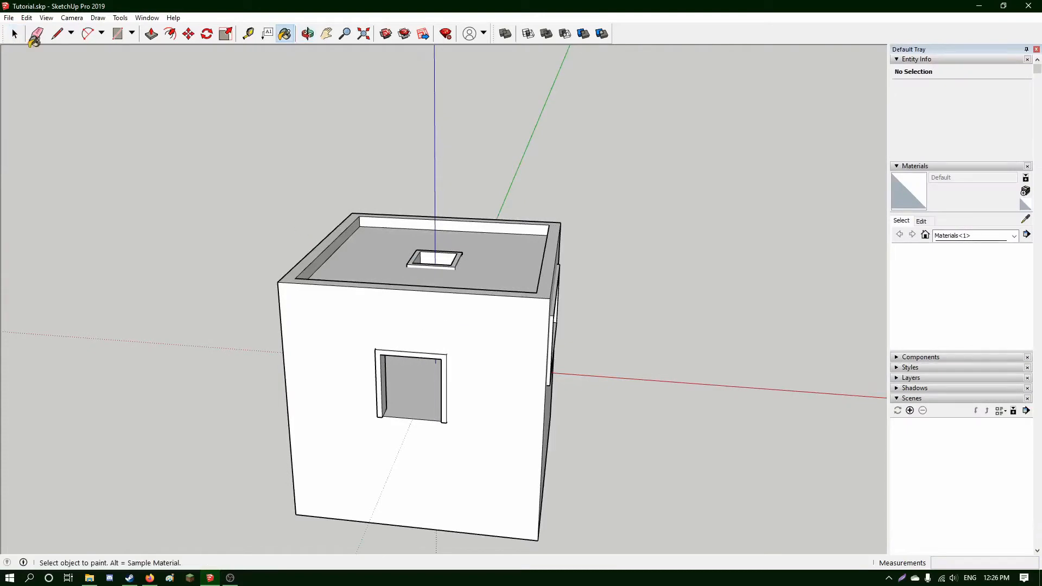
pyautogui.press('space')
pyautogui.click(1036, 50)
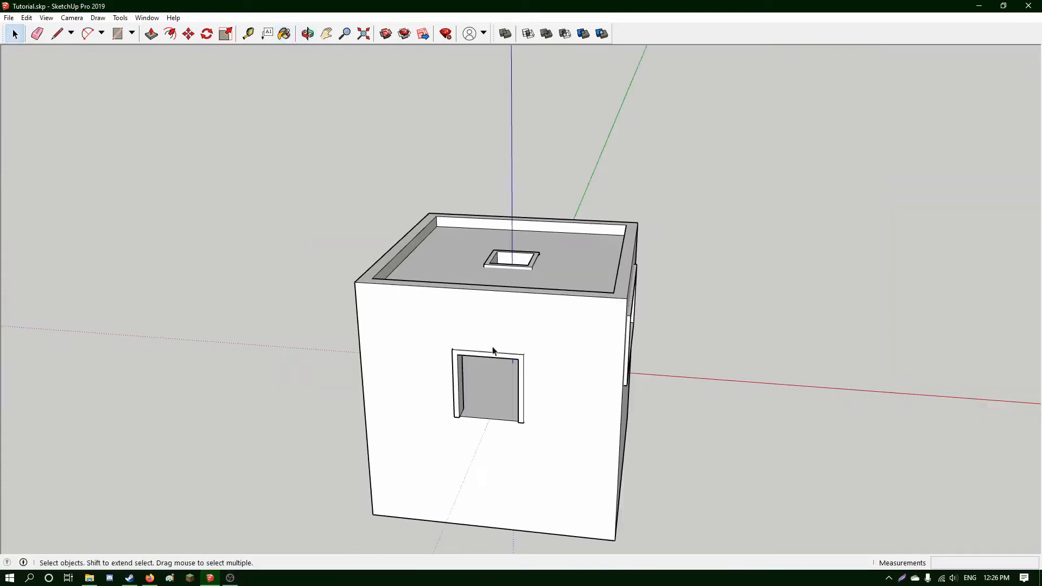
# Select all geometry of the square wall opening frame, the wide wall opening frame and the roof opening frame.
pyautogui.moveTo(531, 413); pyautogui.dragTo(529, 429)
pyautogui.moveTo(489, 427); pyautogui.dragTo(529, 361, button='middle')
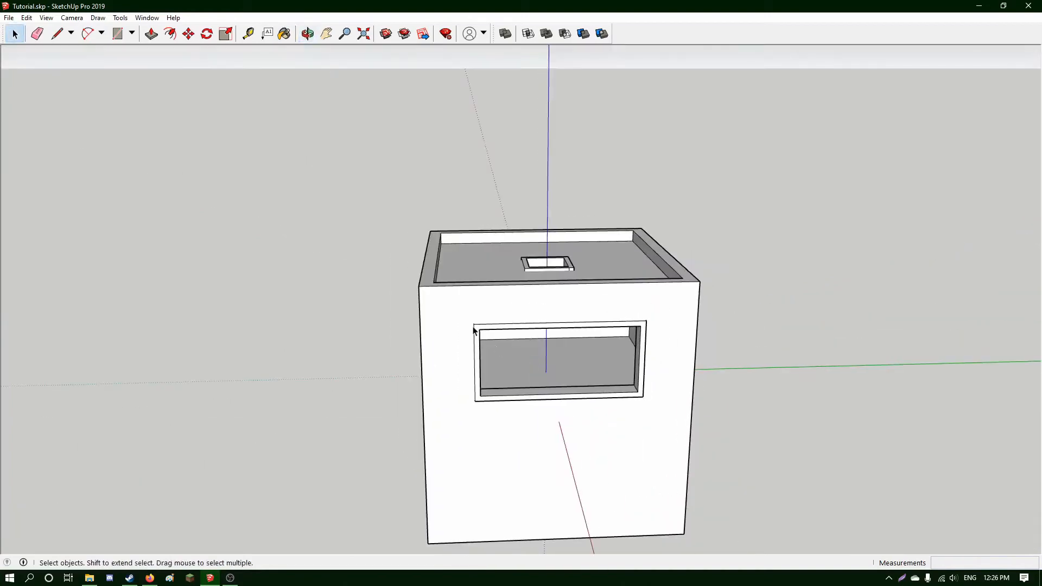
pyautogui.click(678, 421)
pyautogui.moveTo(679, 421); pyautogui.dragTo(515, 233, button='middle')
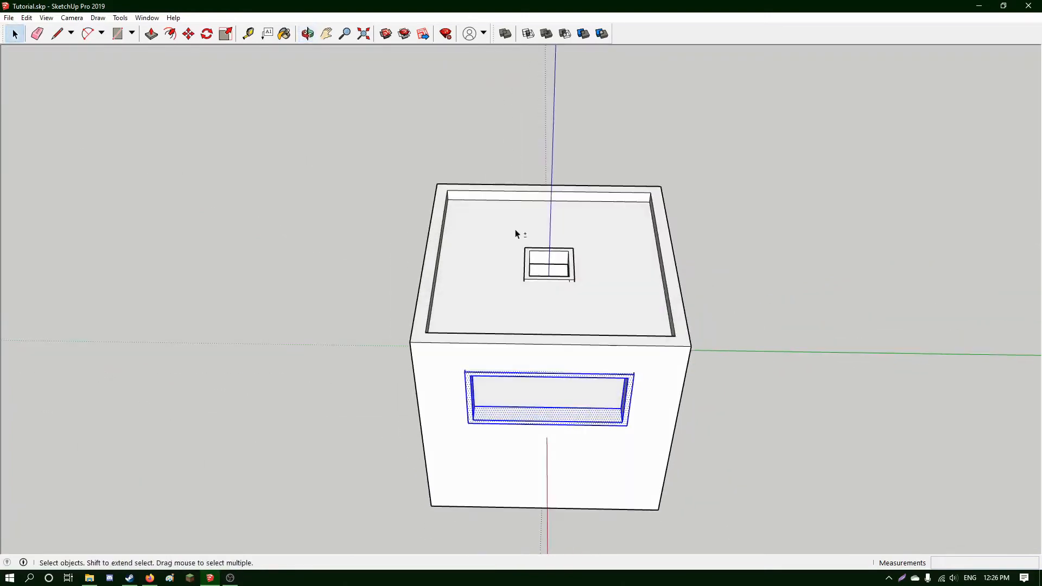
pyautogui.keyDown('shift'); pyautogui.click(597, 297); pyautogui.keyUp('shift')
pyautogui.moveTo(458, 353); pyautogui.dragTo(262, 164, button='middle')
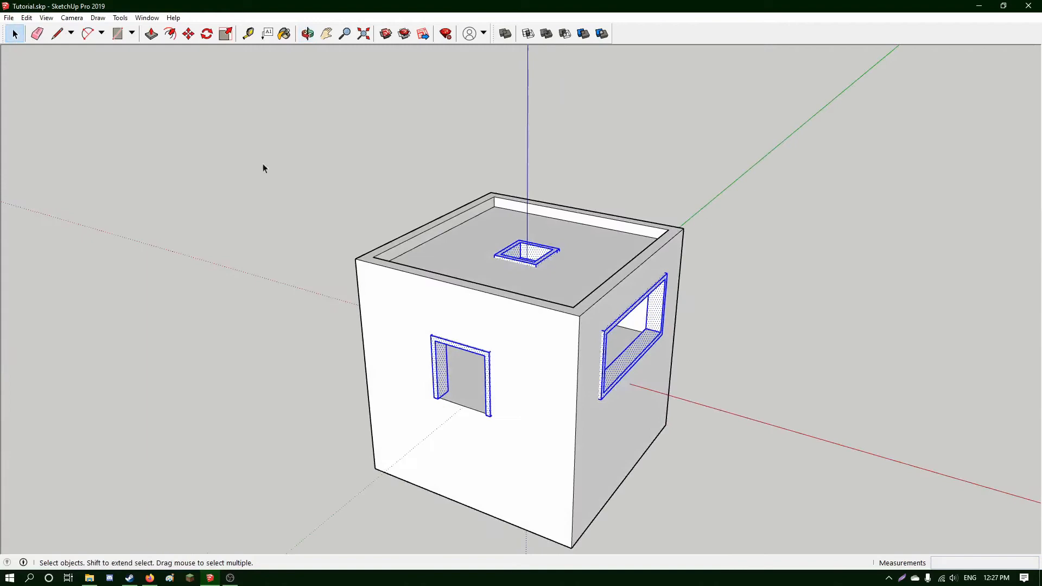
# Export the selected frames over the existing Tutorial2.obj, limited to the current selection with units in meters.
pyautogui.click(8, 20)
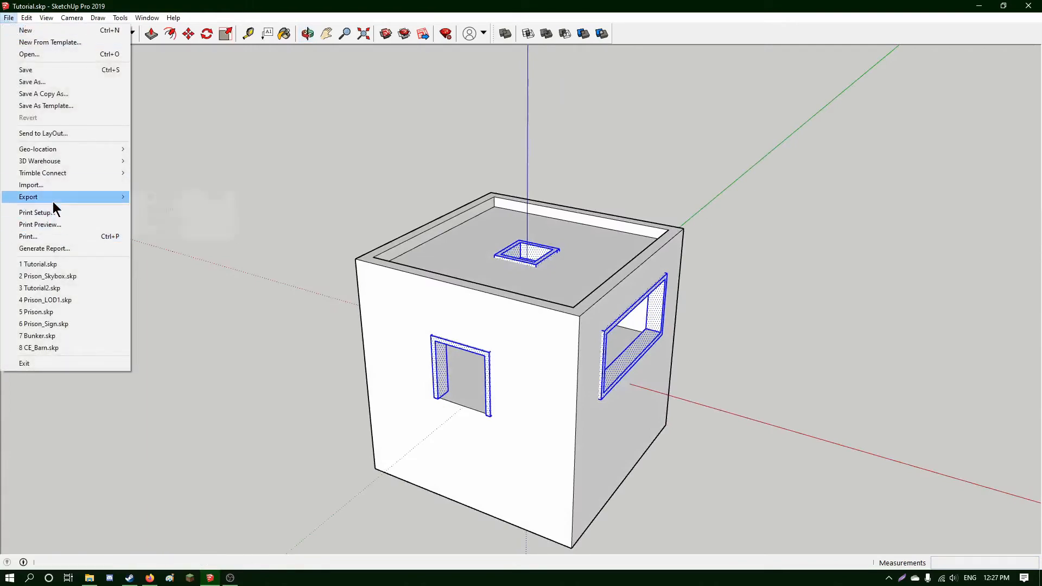
pyautogui.moveTo(54, 201)
pyautogui.click(156, 201)
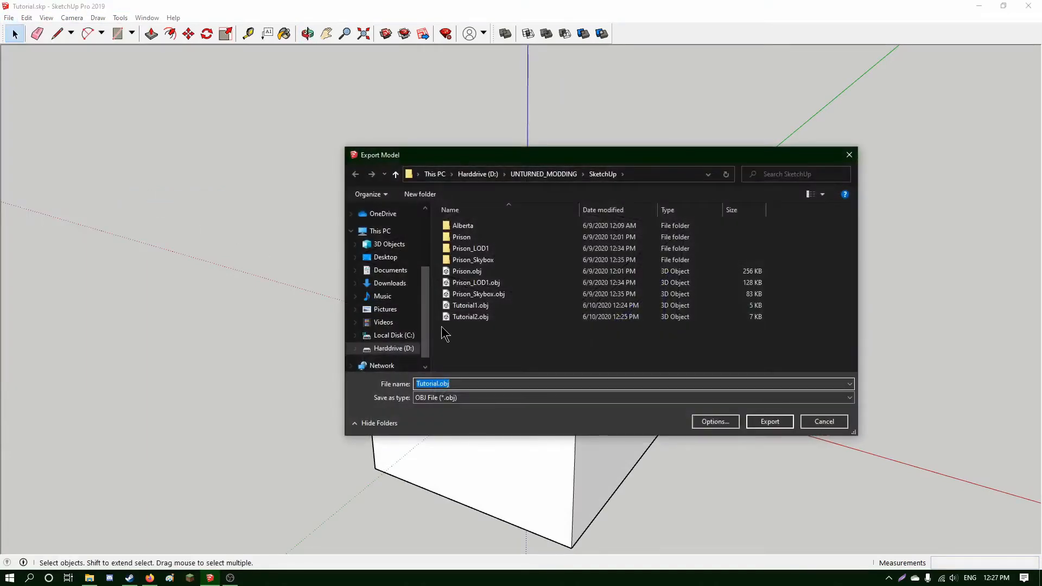
pyautogui.click(470, 317)
pyautogui.click(706, 420)
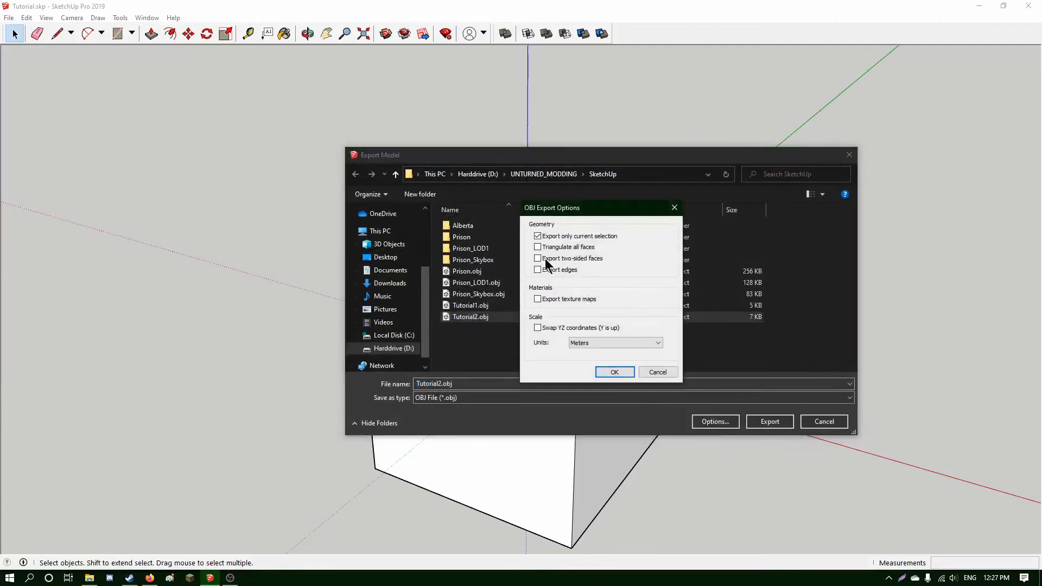
pyautogui.click(614, 372)
pyautogui.click(765, 424)
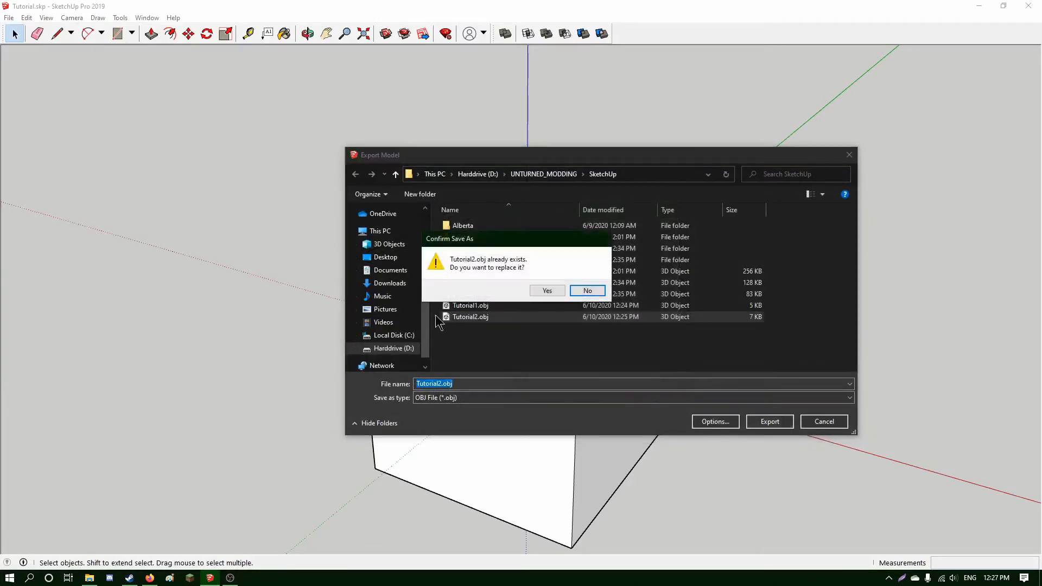
pyautogui.press('y')
pyautogui.click(597, 374)
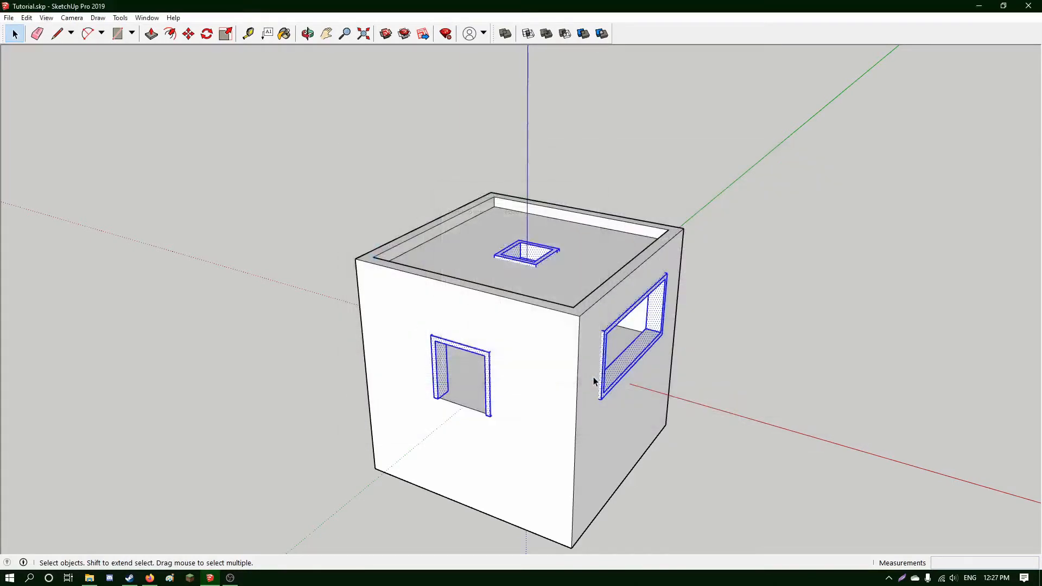
# Switch to File Explorer, open Tutorial2.obj in 3D Viewer, inspect the re-exported frames and return to SketchUp.
pyautogui.click(284, 319)
pyautogui.click(90, 578)
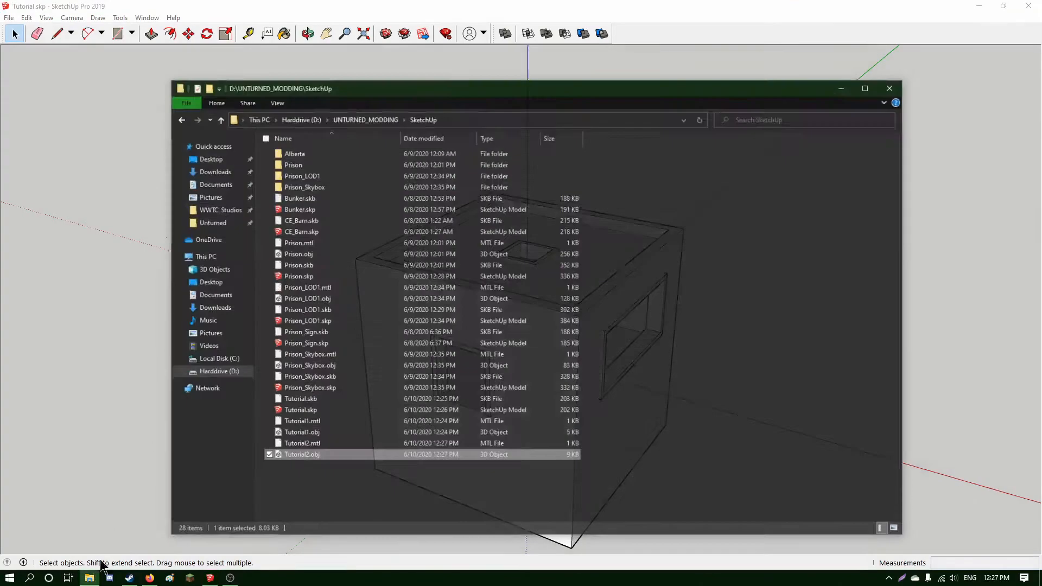
pyautogui.doubleClick(320, 451)
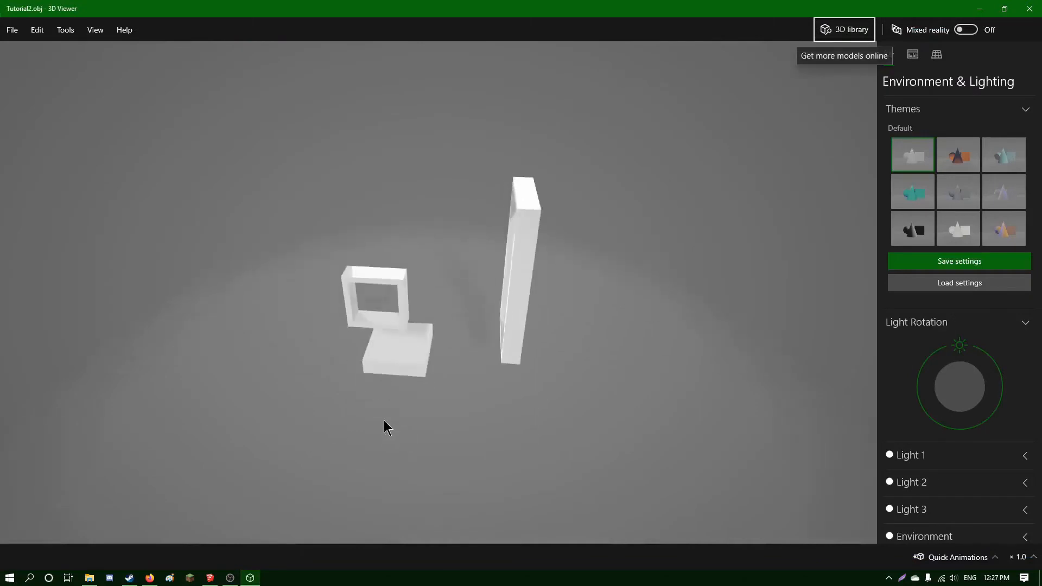
pyautogui.moveTo(312, 414); pyautogui.dragTo(473, 370)
pyautogui.scroll(3, 489, 360)
pyautogui.scroll(2, 495, 368)
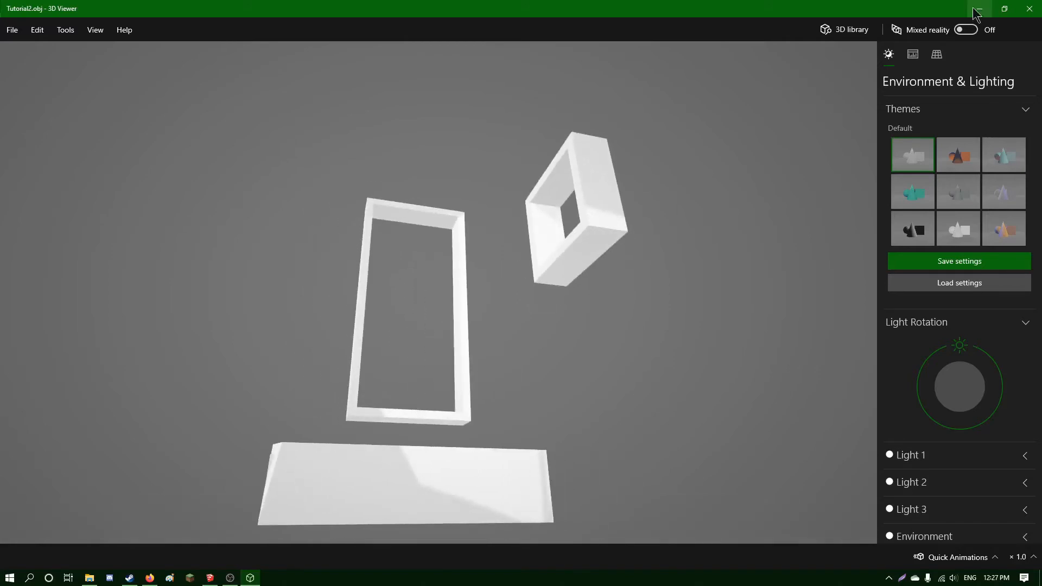
pyautogui.click(1028, 9)
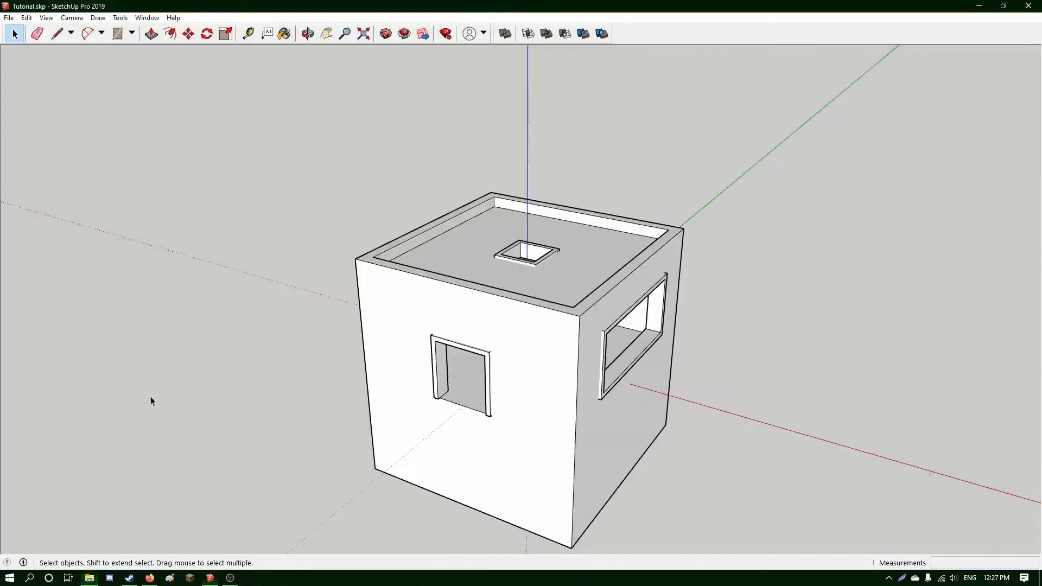
# Move the inner vertical edge of the square wall opening frame's jamb down 0.10 m, level with the jamb's bottom.
pyautogui.moveTo(151, 396); pyautogui.dragTo(465, 342, button='middle')
pyautogui.scroll(3, 529, 354)
pyautogui.moveTo(529, 356); pyautogui.dragTo(624, 247, button='middle')
pyautogui.scroll(-2, 592, 331)
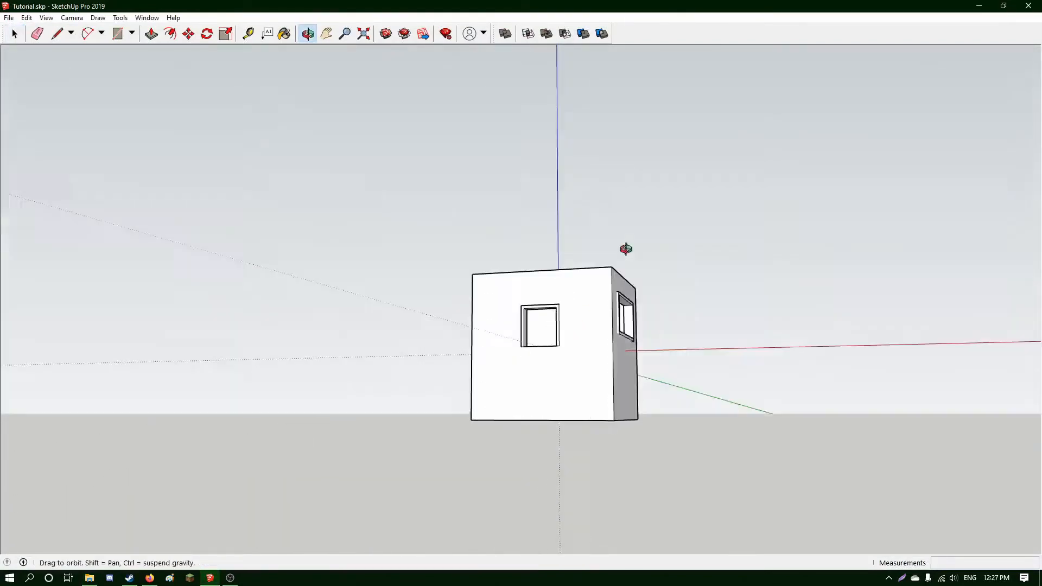
pyautogui.scroll(3, 624, 286)
pyautogui.moveTo(623, 286); pyautogui.dragTo(774, 454, button='middle')
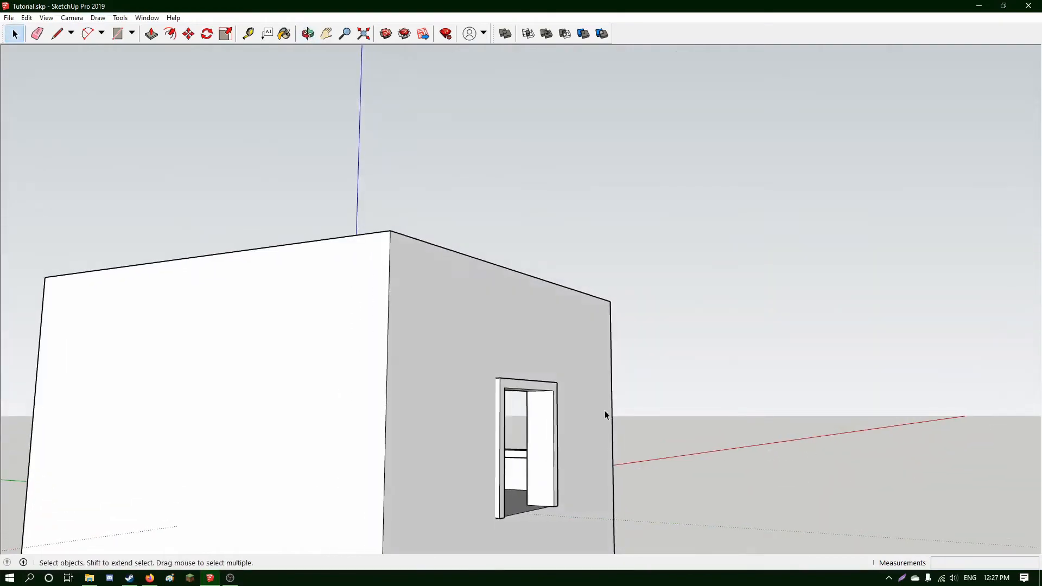
pyautogui.moveTo(605, 414); pyautogui.dragTo(500, 365, button='middle')
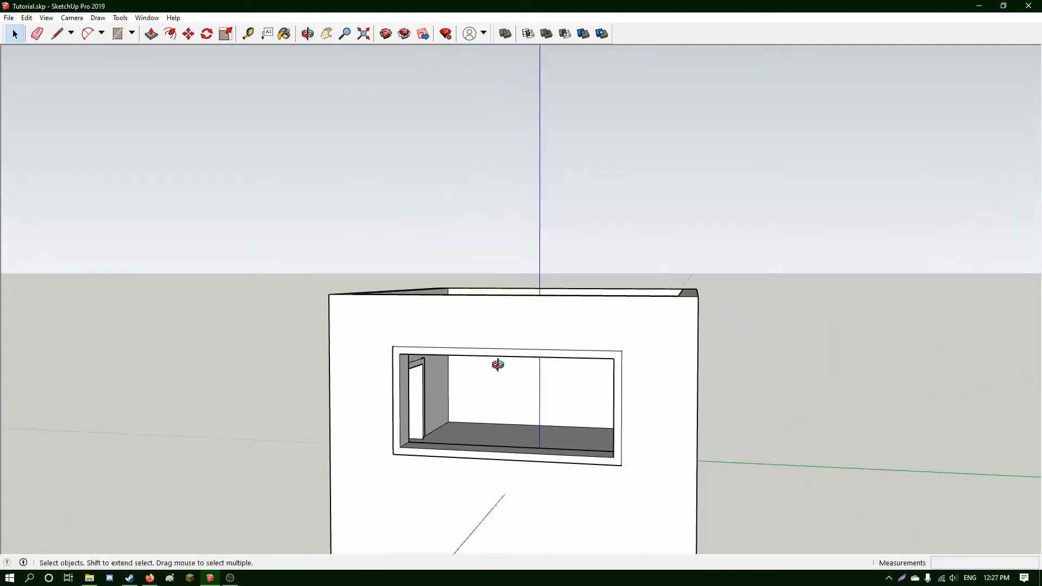
pyautogui.scroll(6, 441, 400)
pyautogui.scroll(8, 493, 410)
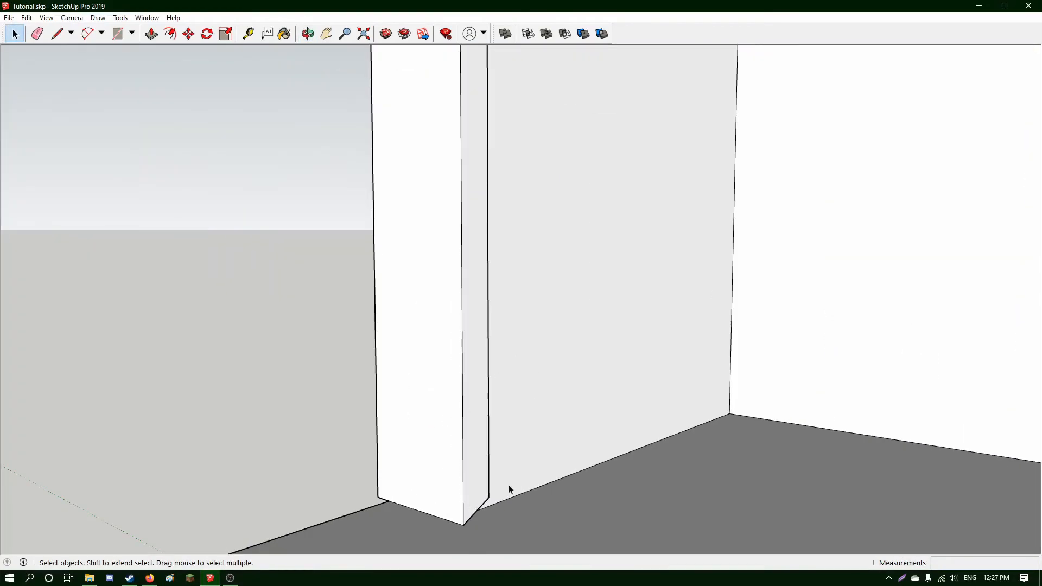
pyautogui.click(187, 36)
pyautogui.click(489, 499)
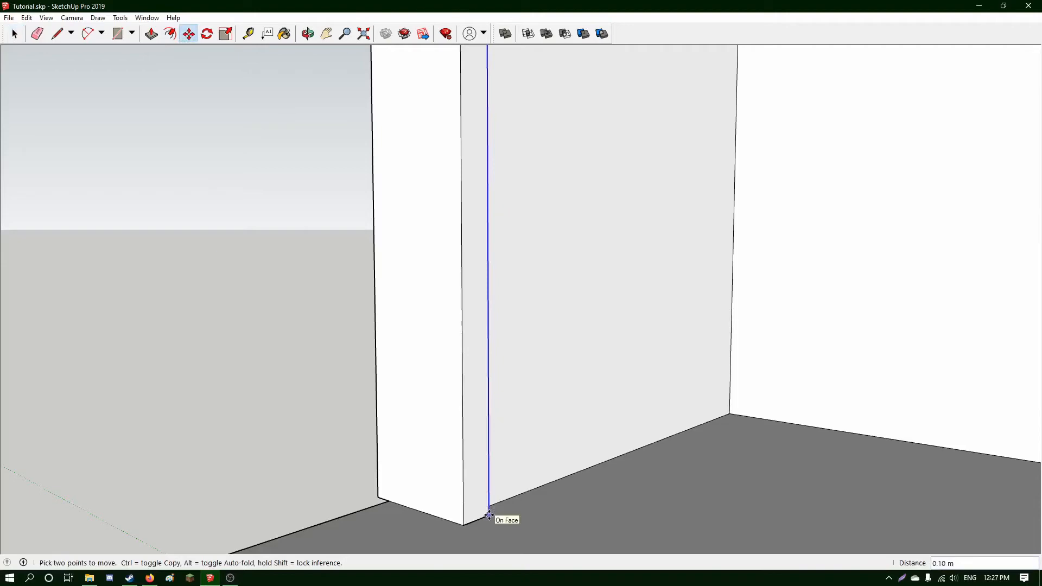
# Draw lines from the frame's lowered inner top corner straight up and 2.70 m across to the opposite top corner.
pyautogui.moveTo(603, 414); pyautogui.dragTo(506, 302, button='middle')
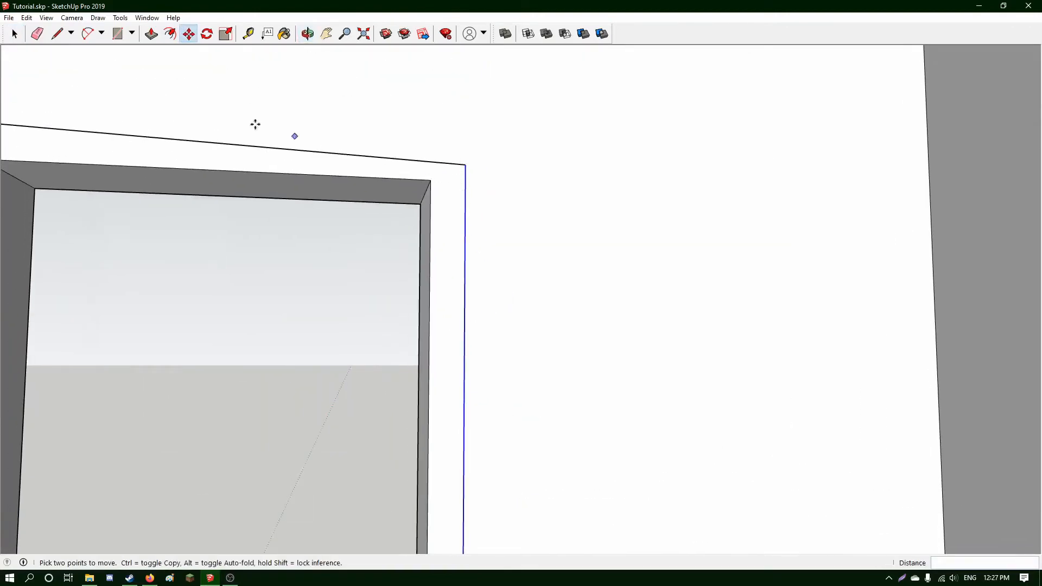
pyautogui.click(57, 34)
pyautogui.moveTo(380, 157); pyautogui.dragTo(418, 225, button='middle')
pyautogui.click(485, 300)
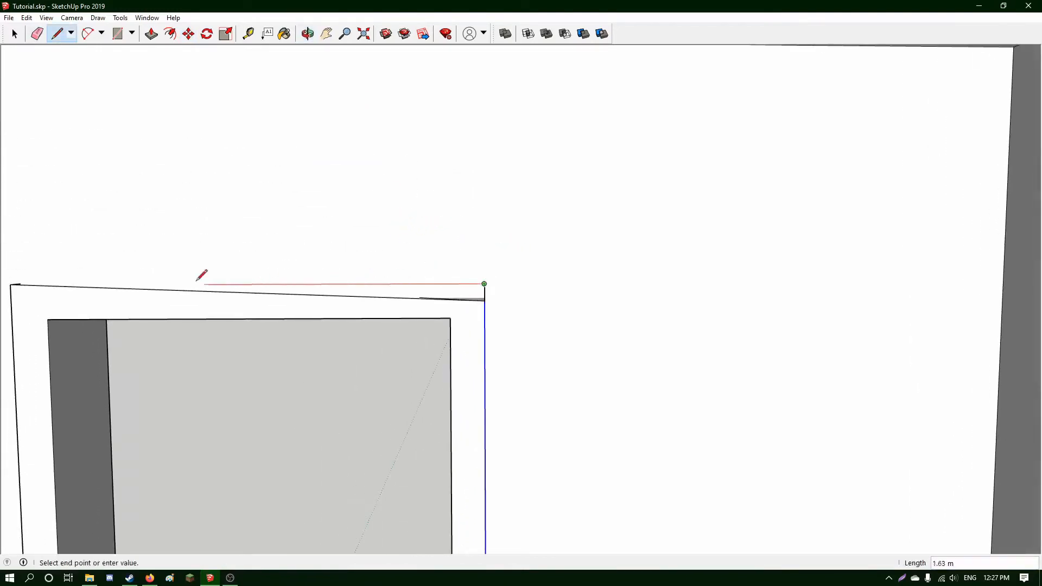
pyautogui.click(10, 284)
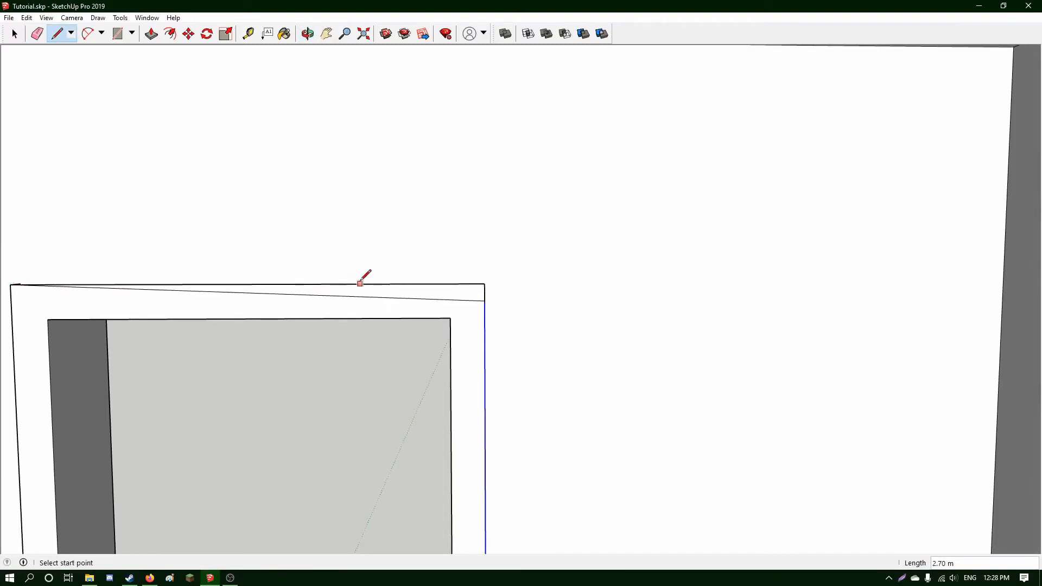
# Hide the outer and inner wall faces around the square opening to expose the top of its frame.
pyautogui.moveTo(359, 284)
pyautogui.mouseDown(button='middle')
pyautogui.moveTo(261, 287)
pyautogui.moveTo(760, 265)
pyautogui.mouseUp(button='middle')
pyautogui.click(13, 34)
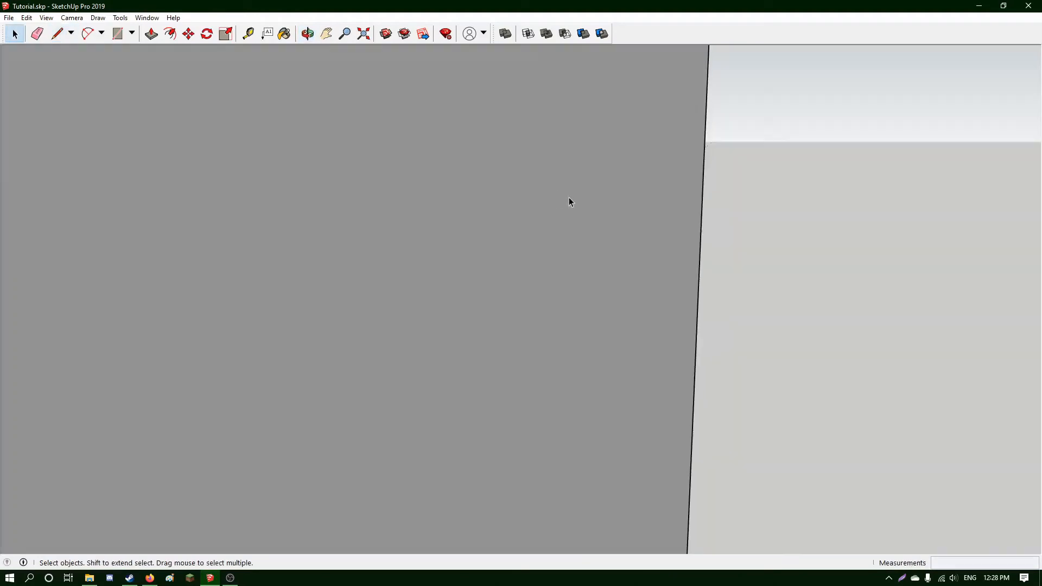
pyautogui.moveTo(569, 198); pyautogui.dragTo(453, 240, button='middle')
pyautogui.scroll(-6, 596, 263)
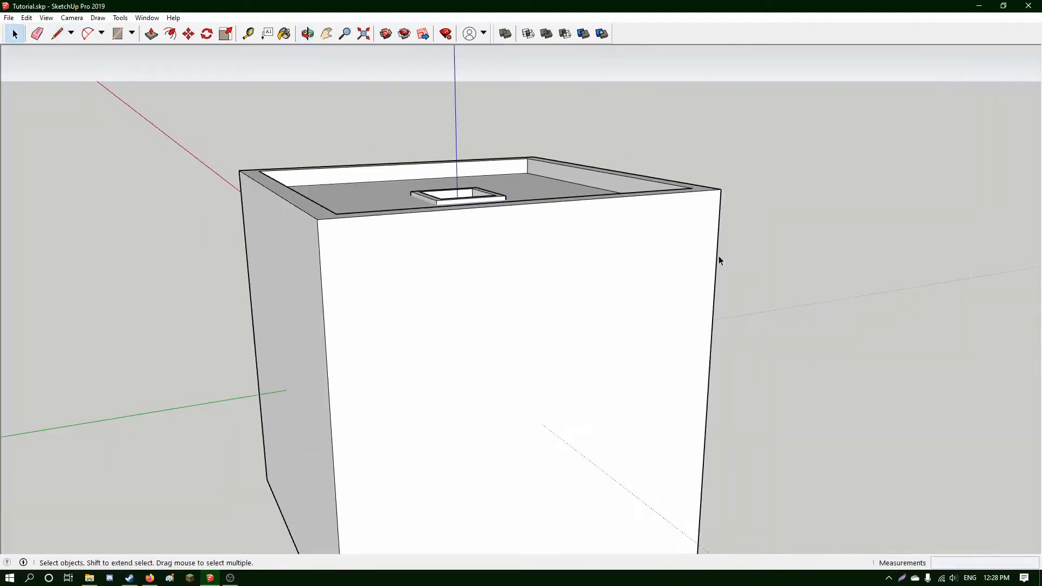
pyautogui.moveTo(718, 256)
pyautogui.mouseDown(button='middle')
pyautogui.moveTo(443, 267)
pyautogui.moveTo(414, 231)
pyautogui.moveTo(428, 233)
pyautogui.mouseUp(button='middle')
pyautogui.click(460, 250)
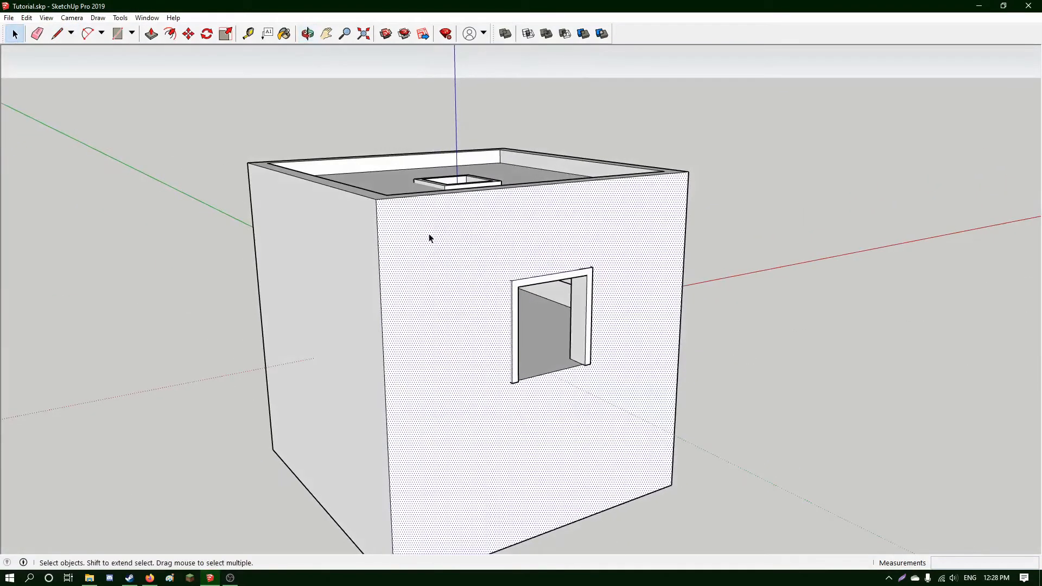
pyautogui.rightClick(429, 233)
pyautogui.click(458, 253)
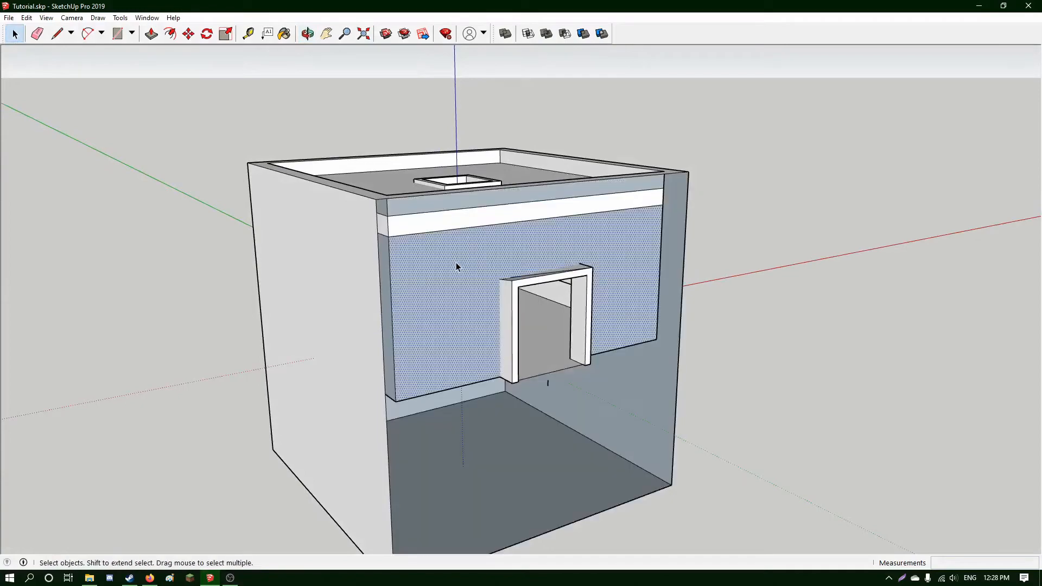
pyautogui.rightClick(456, 262)
pyautogui.click(485, 293)
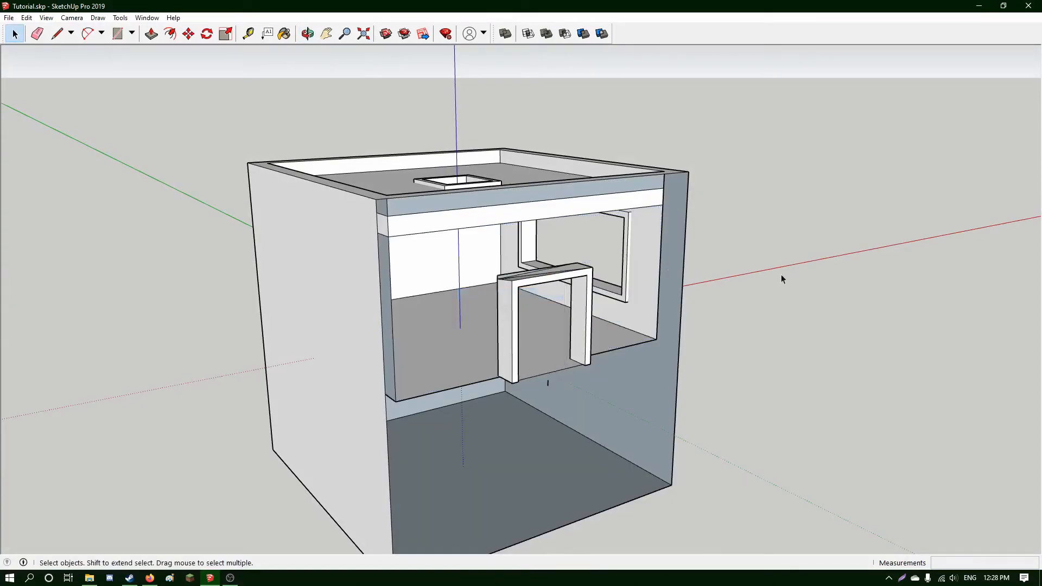
pyautogui.moveTo(779, 278); pyautogui.dragTo(634, 245, button='middle')
pyautogui.scroll(5, 635, 245)
pyautogui.scroll(-5, 635, 245)
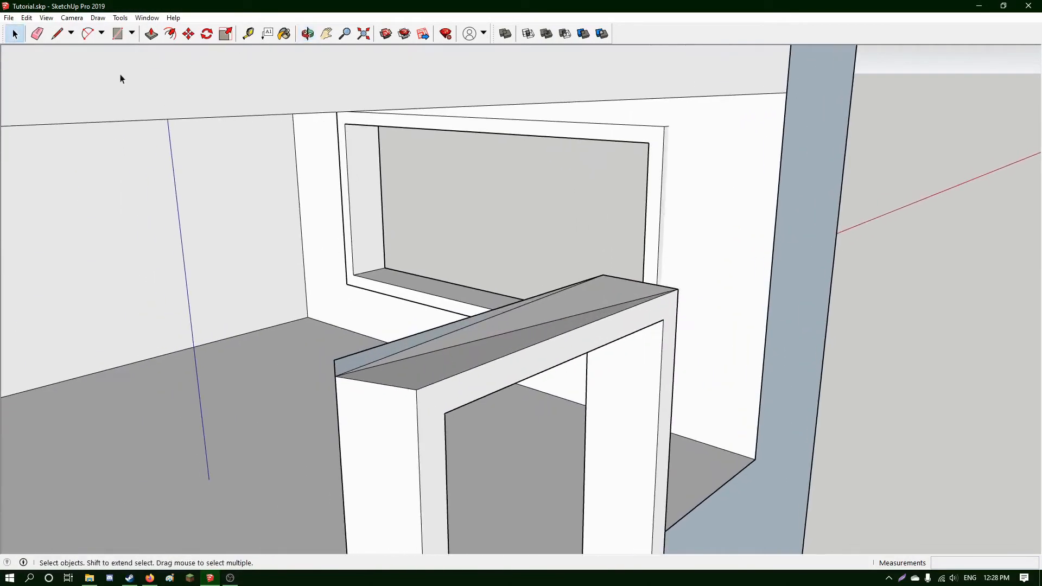
# Erase the diagonal edge across the top of the square opening's frame and the misplaced edge along its outer jamb.
pyautogui.click(37, 34)
pyautogui.click(464, 330)
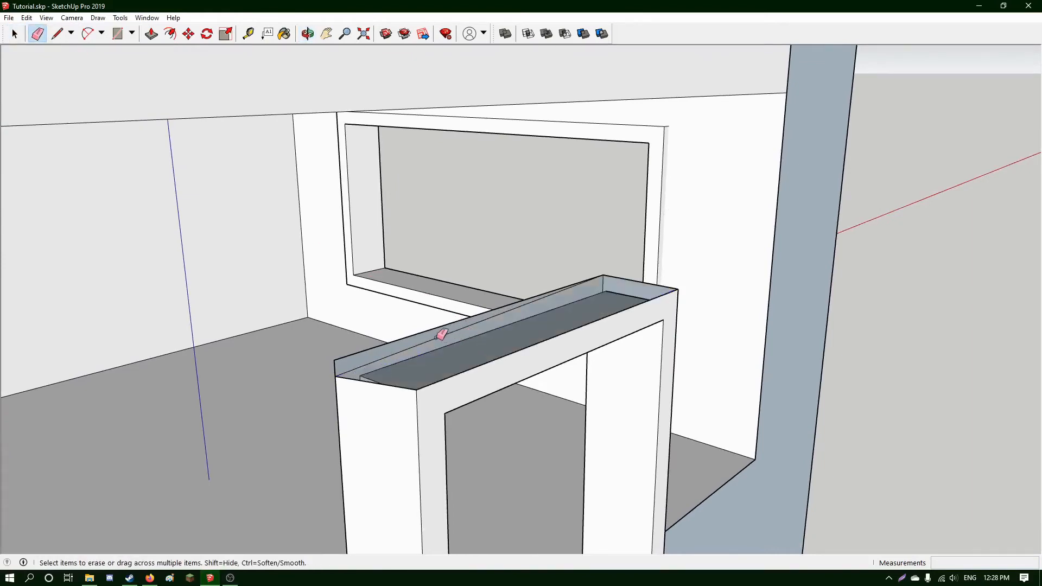
pyautogui.moveTo(441, 334)
pyautogui.mouseDown(button='middle')
pyautogui.moveTo(477, 328)
pyautogui.moveTo(461, 332)
pyautogui.mouseUp(button='middle')
pyautogui.click(341, 378)
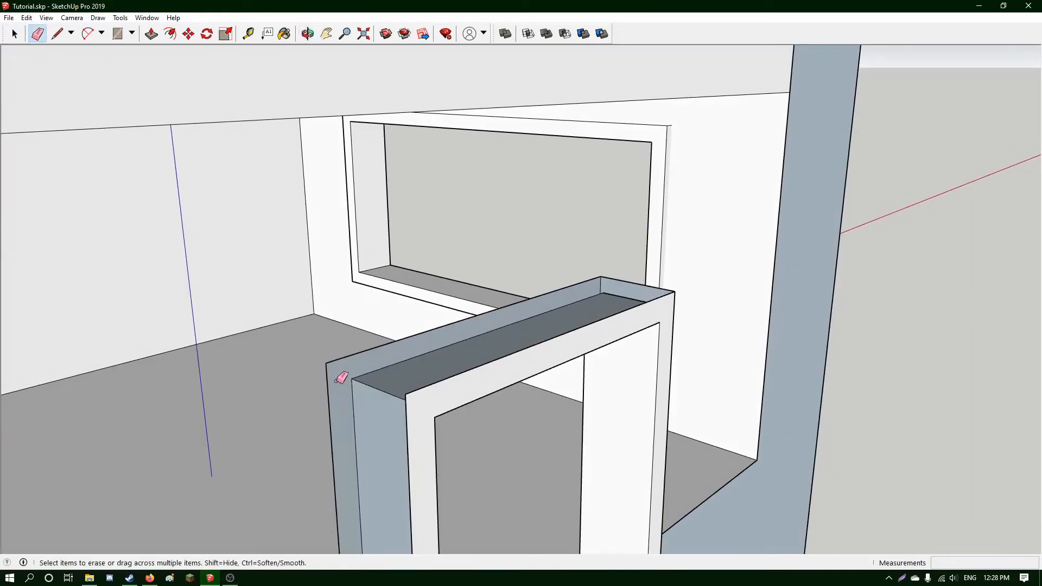
# Draw a line across the frame's depth between its two top corners at the open end to close the missing faces.
pyautogui.click(57, 34)
pyautogui.click(330, 365)
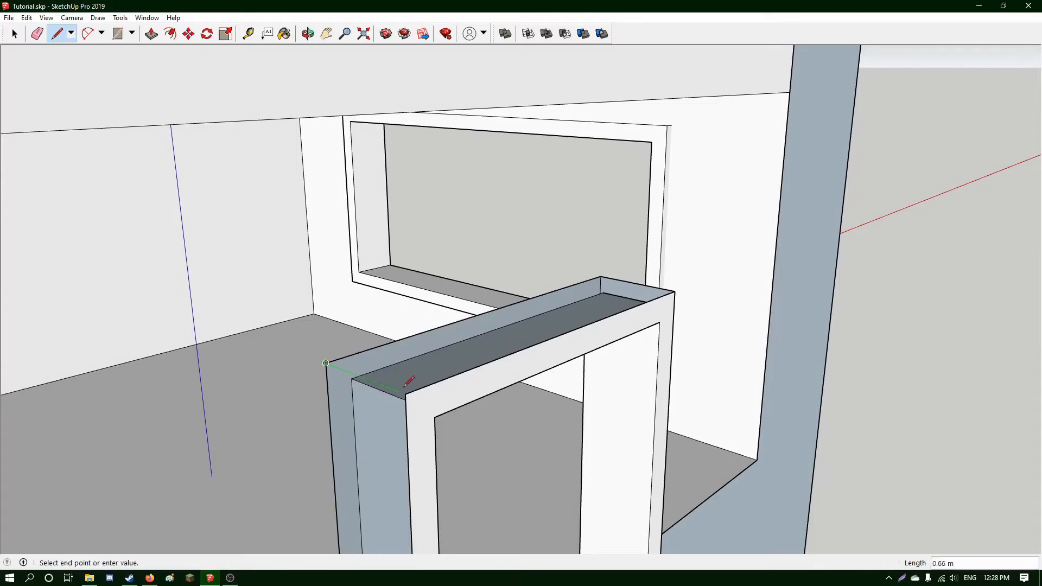
pyautogui.click(412, 380)
pyautogui.moveTo(412, 382)
pyautogui.mouseDown(button='middle')
pyautogui.moveTo(598, 353)
pyautogui.moveTo(456, 340)
pyautogui.moveTo(400, 321)
pyautogui.moveTo(179, 106)
pyautogui.mouseUp(button='middle')
# Erase the stray short edge below the square opening's frame and try erasing the long edge beneath the roof rim.
pyautogui.scroll(-5, 458, 336)
pyautogui.click(37, 34)
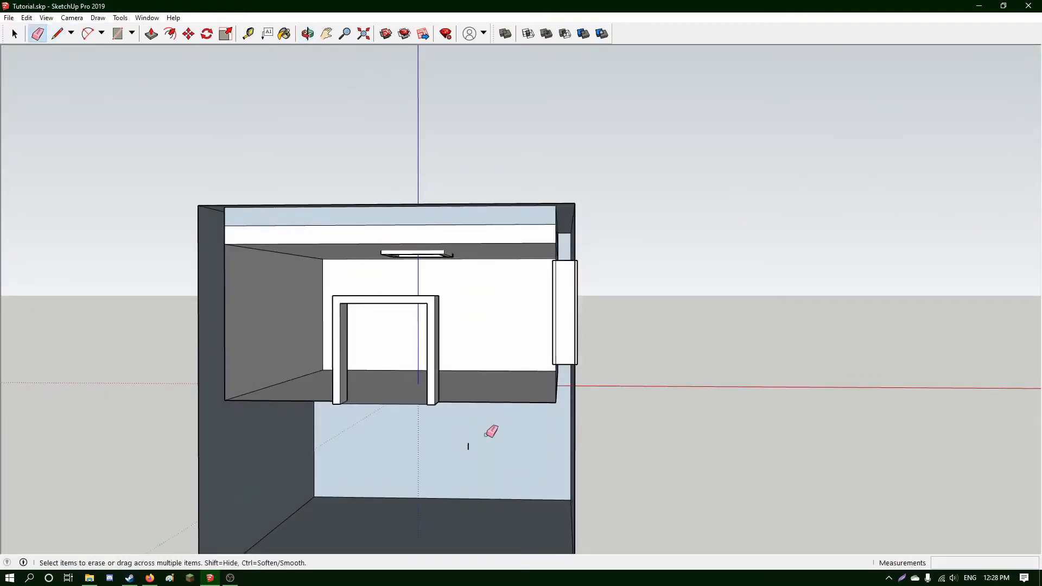
pyautogui.moveTo(478, 442)
pyautogui.mouseDown(button='middle')
pyautogui.moveTo(435, 412)
pyautogui.moveTo(444, 323)
pyautogui.moveTo(472, 359)
pyautogui.moveTo(602, 421)
pyautogui.moveTo(660, 482)
pyautogui.mouseUp(button='middle')
pyautogui.click(287, 290)
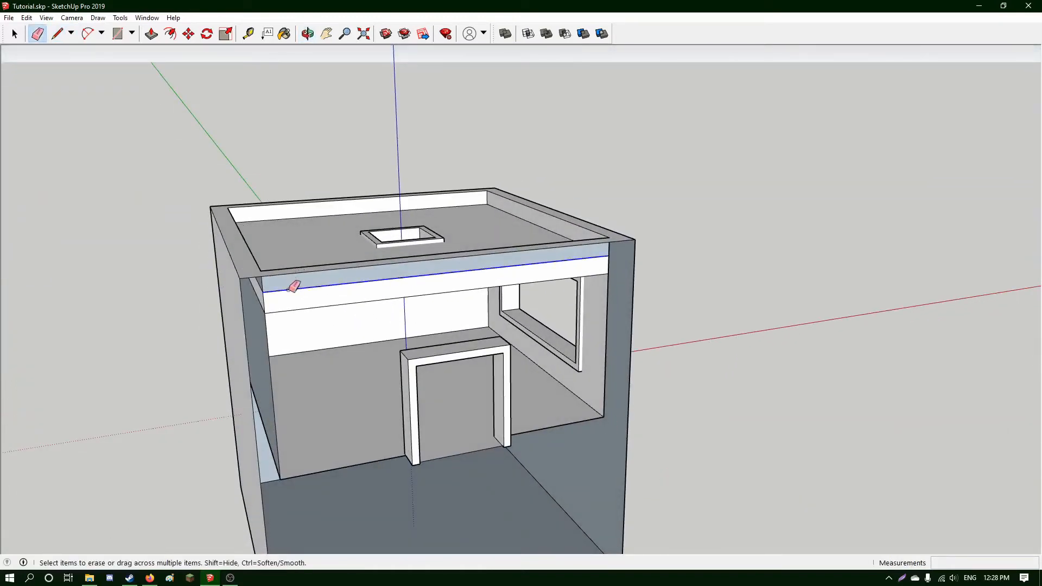
pyautogui.moveTo(266, 292)
pyautogui.mouseDown(button='middle')
pyautogui.moveTo(325, 304)
pyautogui.moveTo(115, 144)
pyautogui.moveTo(268, 177)
pyautogui.mouseUp(button='middle')
# Unhide all hidden faces so the building's walls around the square opening are restored.
pyautogui.click(11, 37)
pyautogui.scroll(-3, 151, 168)
pyautogui.keyDown('shift'); pyautogui.moveTo(58, 134); pyautogui.dragTo(178, 149, button='middle'); pyautogui.keyUp('shift')
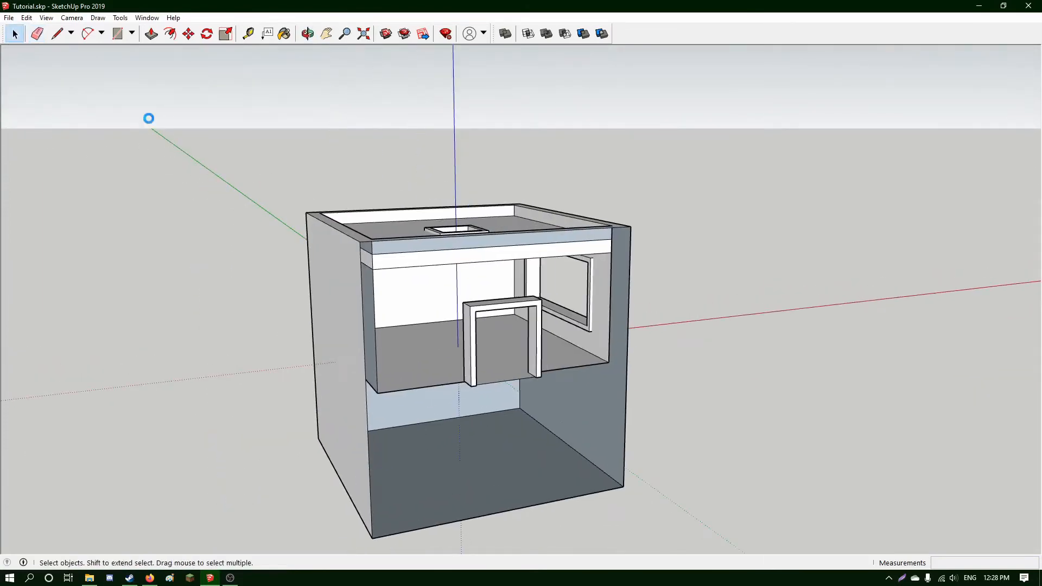
pyautogui.click(26, 18)
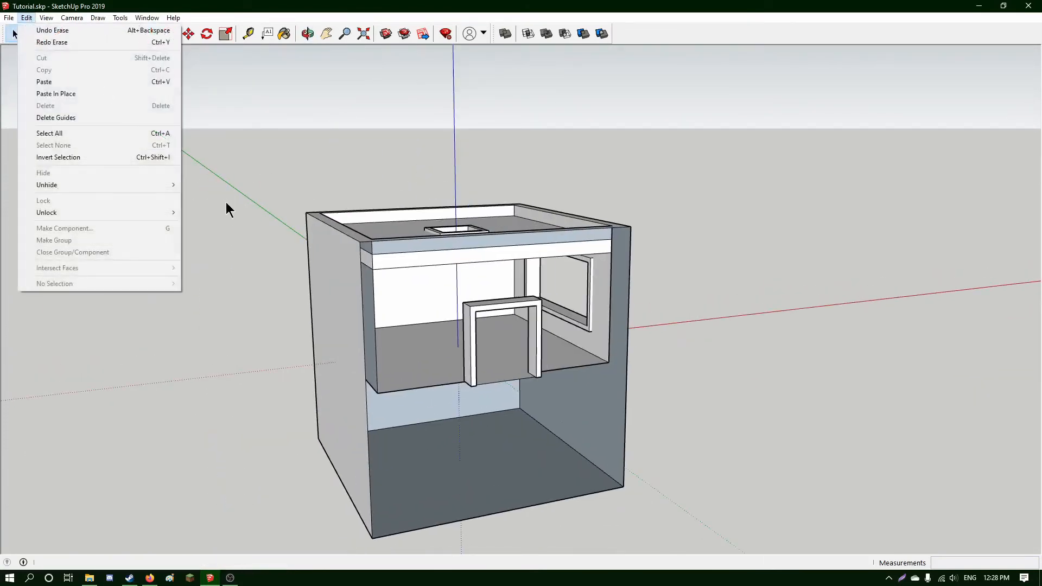
pyautogui.moveTo(171, 187)
pyautogui.click(202, 209)
pyautogui.moveTo(223, 198); pyautogui.dragTo(624, 296, button='middle')
pyautogui.moveTo(518, 404); pyautogui.dragTo(519, 404)
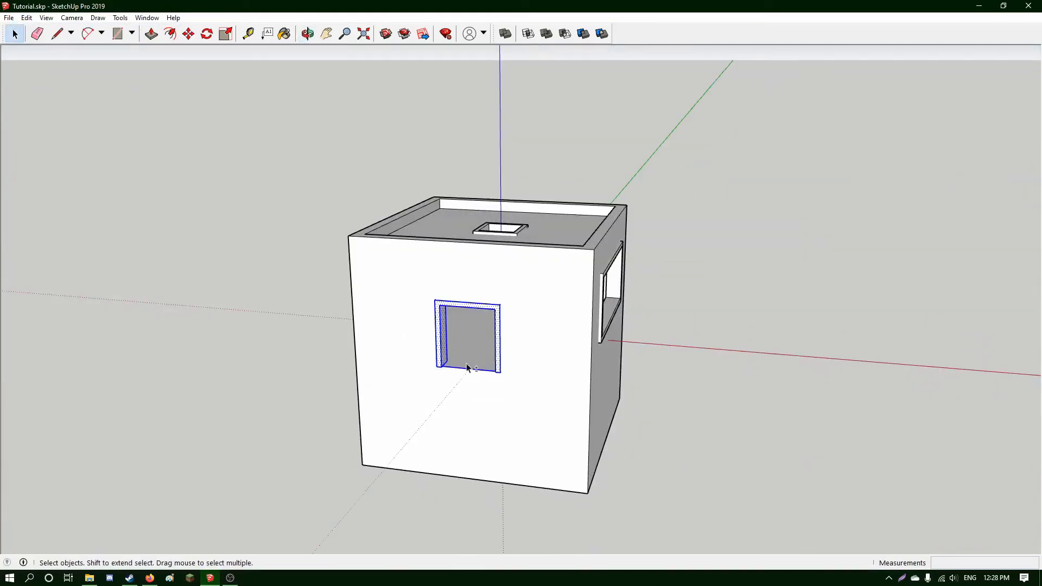
pyautogui.moveTo(624, 307); pyautogui.dragTo(694, 324, button='middle')
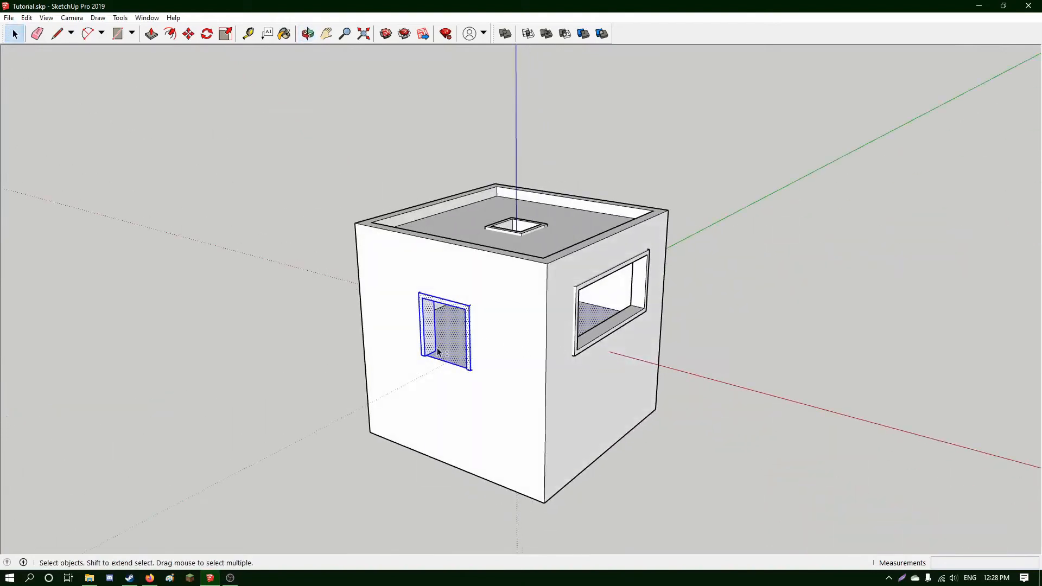
pyautogui.keyDown('shift'); pyautogui.click(444, 367); pyautogui.keyUp('shift')
pyautogui.click(219, 303)
pyautogui.moveTo(219, 303); pyautogui.dragTo(540, 333, button='middle')
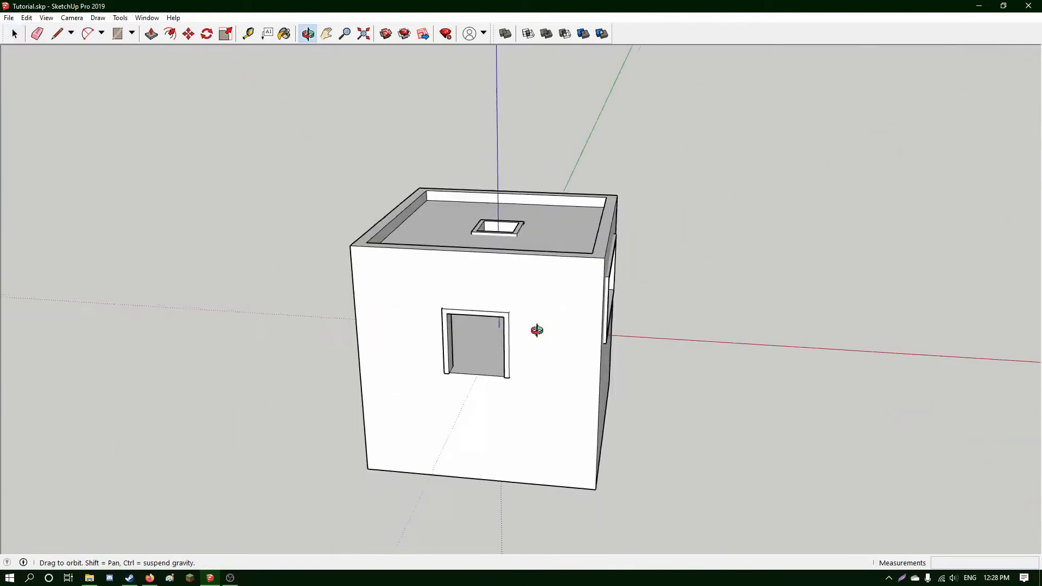
pyautogui.press('b')
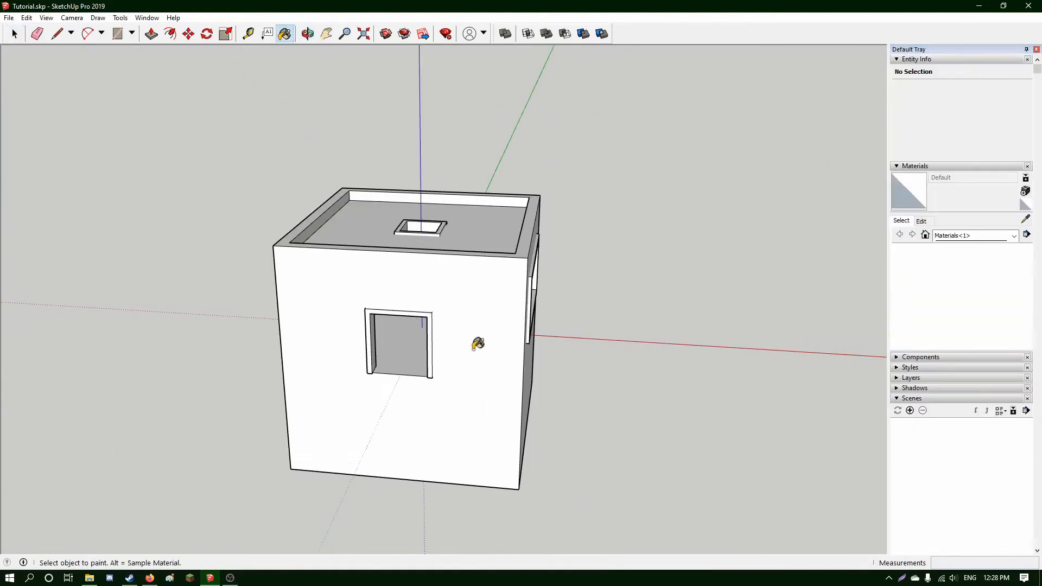
pyautogui.click(1036, 49)
pyautogui.click(15, 34)
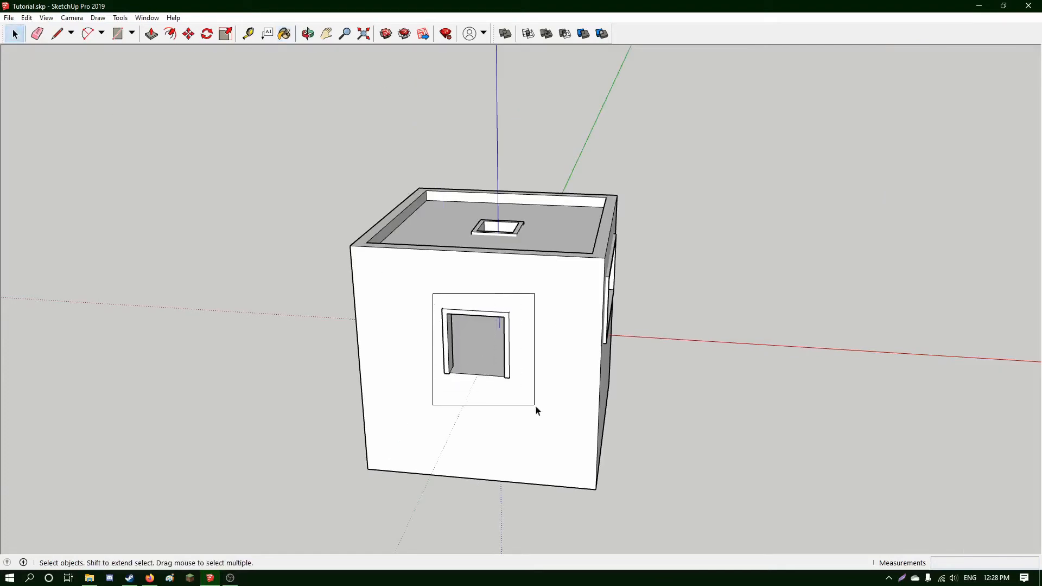
# Try selecting the square opening, rectangular window and skylight frames together and check the selection from several sides.
pyautogui.keyDown('shift'); pyautogui.click(473, 380); pyautogui.keyUp('shift')
pyautogui.keyDown('shift'); pyautogui.click(476, 375); pyautogui.keyUp('shift')
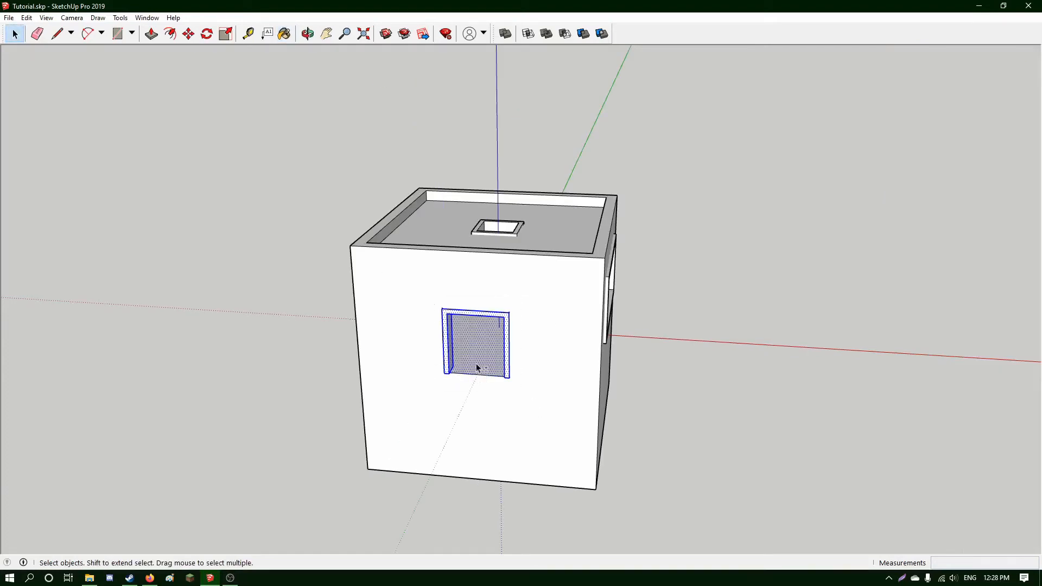
pyautogui.moveTo(654, 273); pyautogui.dragTo(481, 288, button='middle')
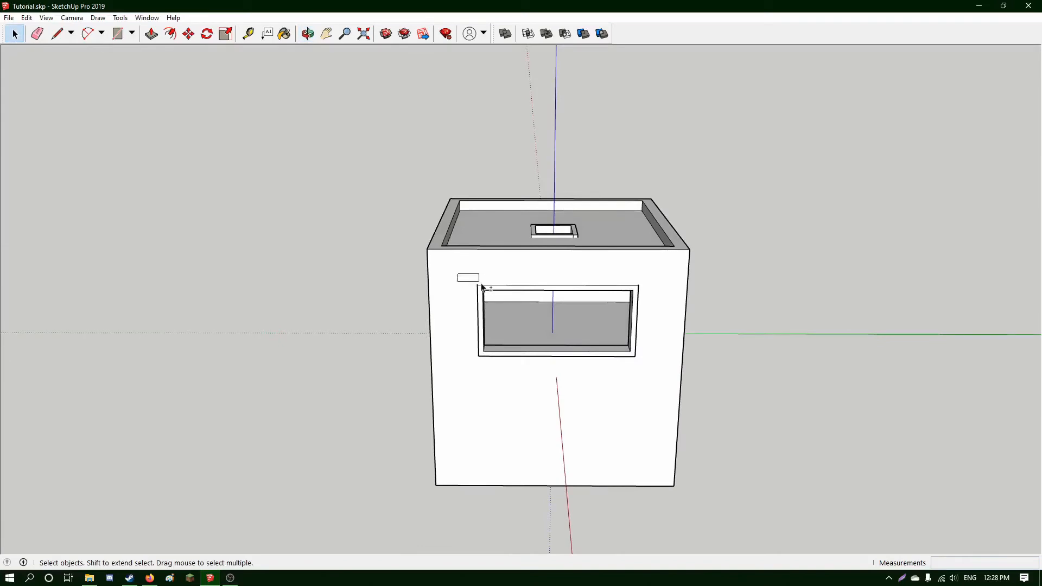
pyautogui.keyDown('shift'); pyautogui.click(639, 374); pyautogui.keyUp('shift')
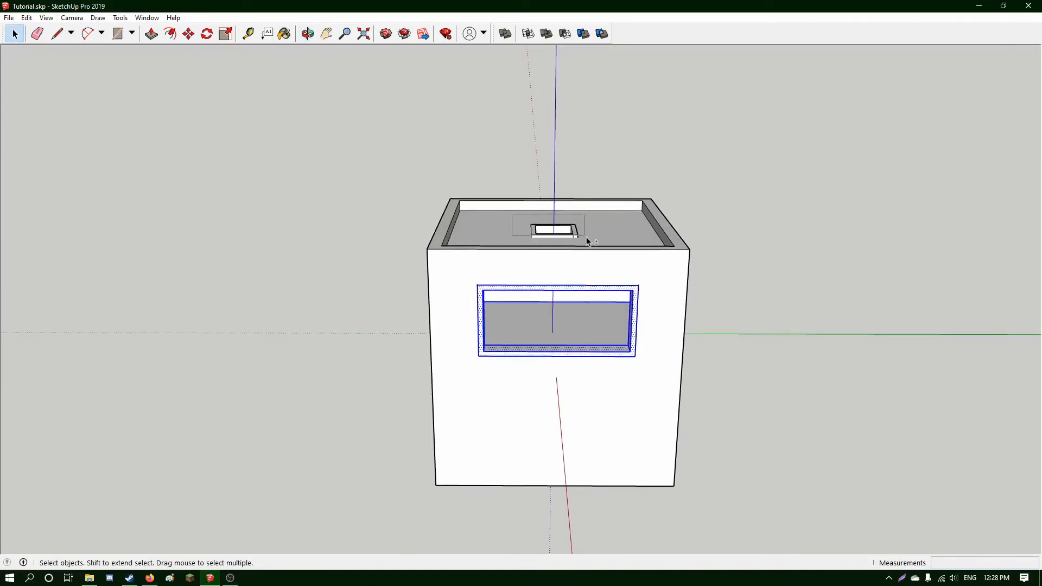
pyautogui.moveTo(530, 305); pyautogui.dragTo(537, 233, button='middle')
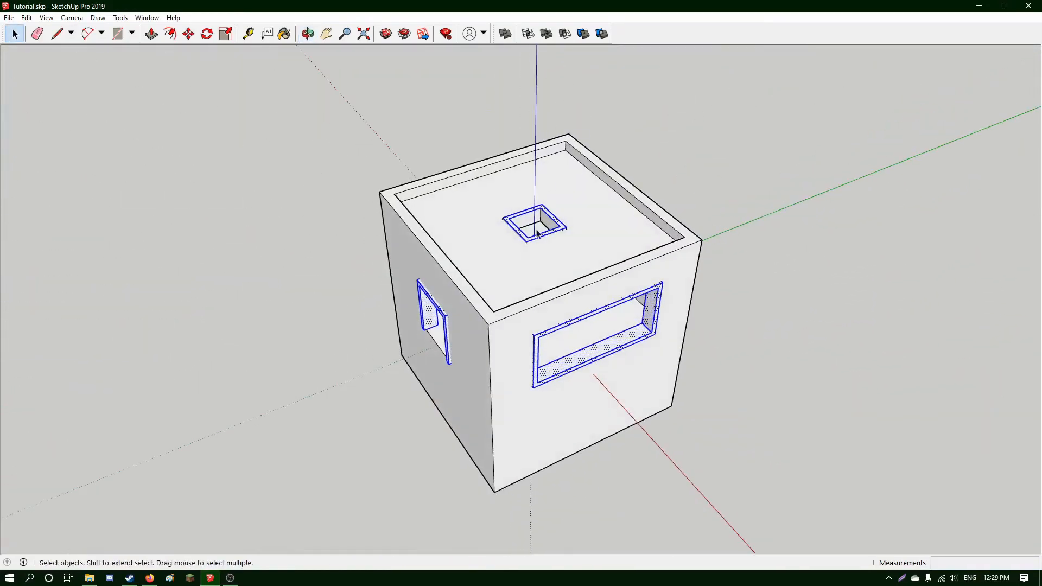
pyautogui.keyDown('shift'); pyautogui.moveTo(583, 253); pyautogui.dragTo(579, 256); pyautogui.keyUp('shift')
pyautogui.moveTo(604, 282); pyautogui.dragTo(518, 252, button='middle')
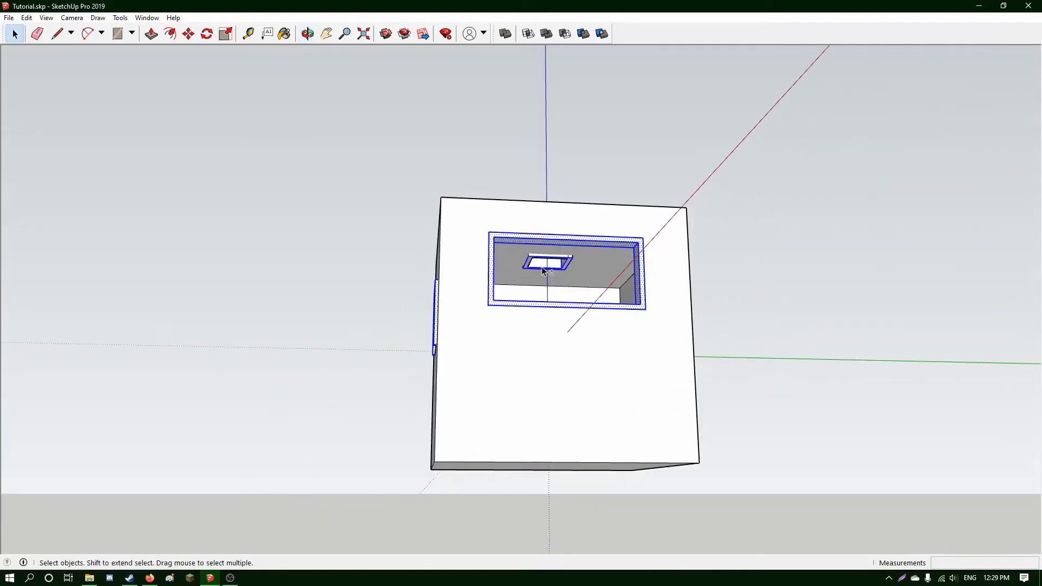
pyautogui.click(689, 184)
# Select the complete frames of the square opening, the rectangular window and the roof skylight, leaving out the walls and floor.
pyautogui.moveTo(689, 183); pyautogui.dragTo(416, 320, button='middle')
pyautogui.moveTo(516, 400); pyautogui.dragTo(517, 403)
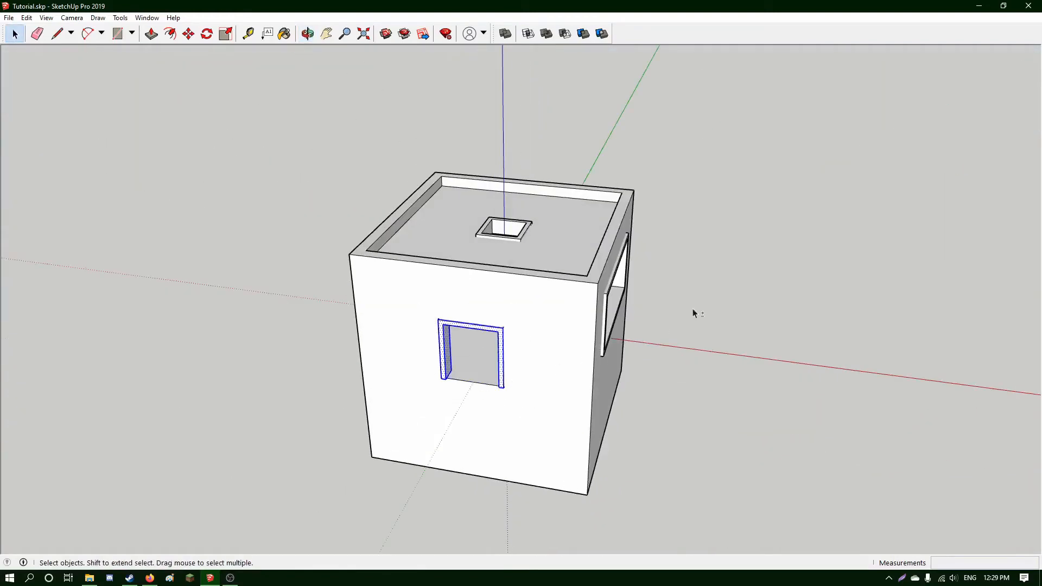
pyautogui.moveTo(694, 313); pyautogui.dragTo(463, 307, button='middle')
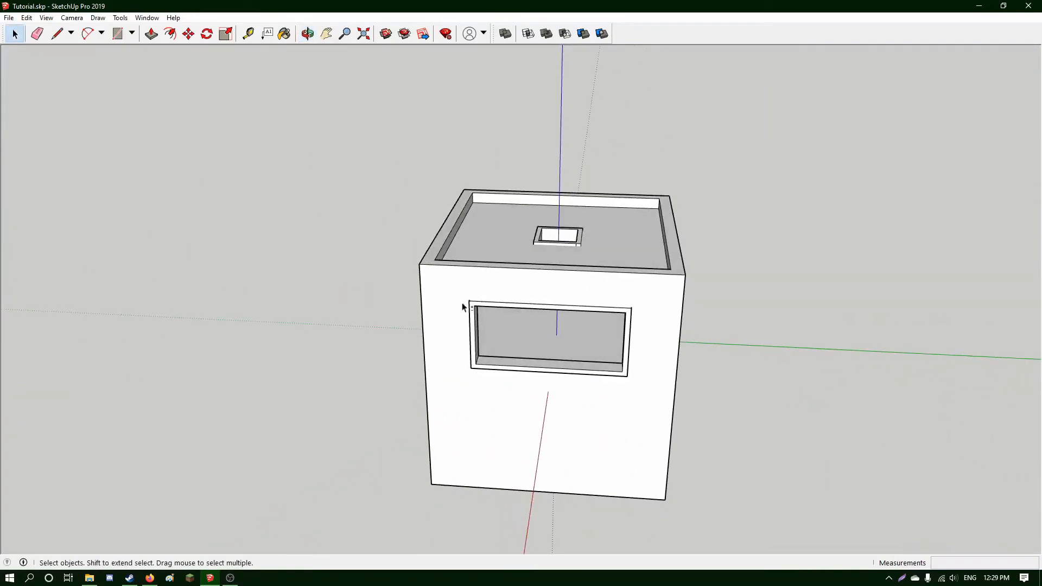
pyautogui.moveTo(599, 377); pyautogui.dragTo(640, 400)
pyautogui.moveTo(577, 246); pyautogui.dragTo(526, 249, button='middle')
pyautogui.moveTo(617, 286); pyautogui.dragTo(564, 367, button='middle')
pyautogui.moveTo(541, 341); pyautogui.dragTo(604, 371, button='middle')
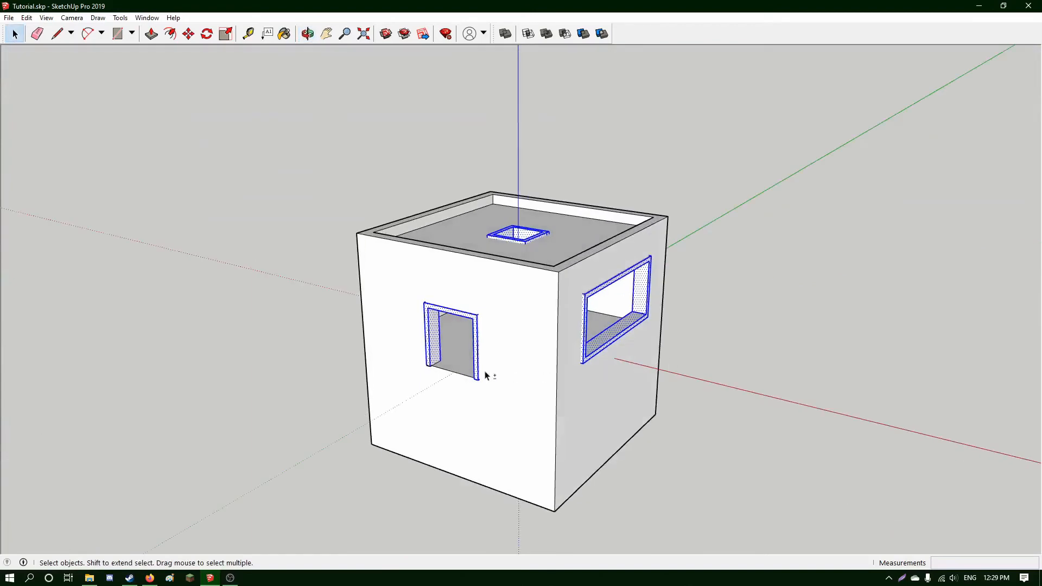
# Export the selected frames as an OBJ file, overwriting Tutorial2.obj in the SketchUp folder.
pyautogui.moveTo(627, 333); pyautogui.dragTo(515, 309, button='middle')
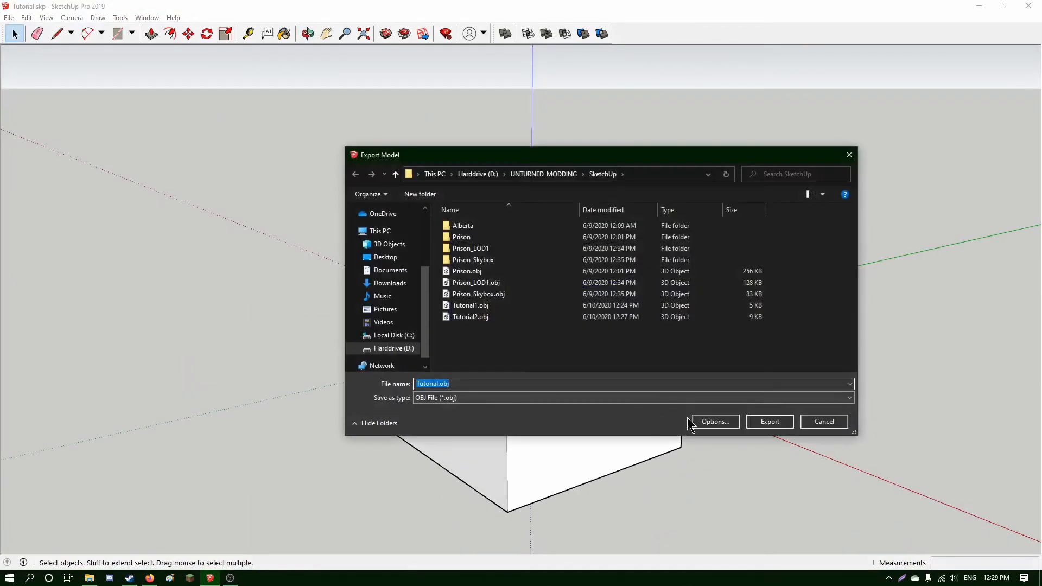
pyautogui.click(715, 421)
pyautogui.click(610, 370)
pyautogui.click(500, 319)
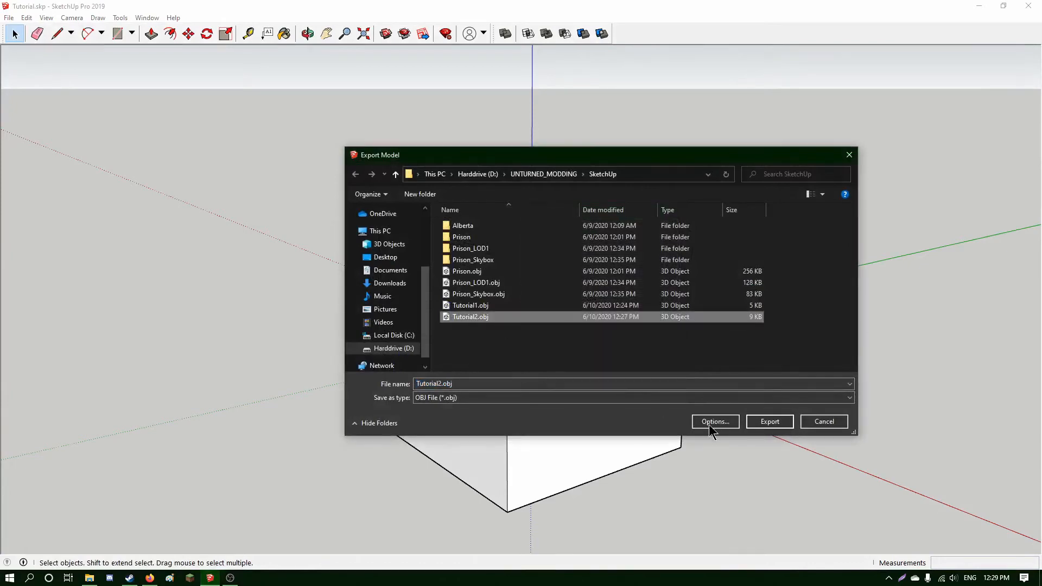
pyautogui.click(770, 421)
pyautogui.click(533, 288)
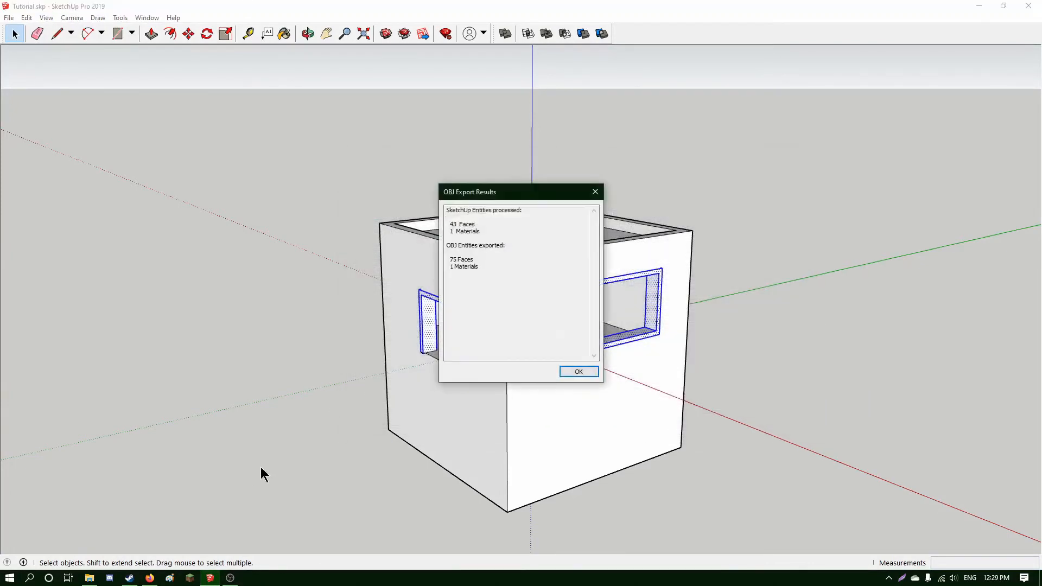
pyautogui.click(574, 373)
# Switch to File Explorer, open Tutorial2.obj in 3D Viewer to inspect the corrected frames, and return to SketchUp.
pyautogui.click(92, 578)
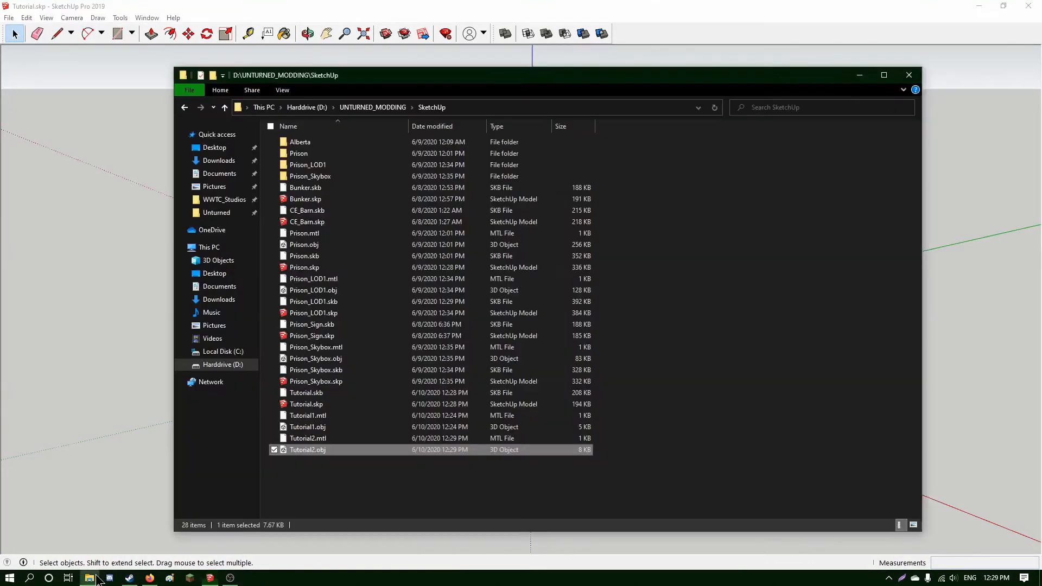
pyautogui.doubleClick(303, 453)
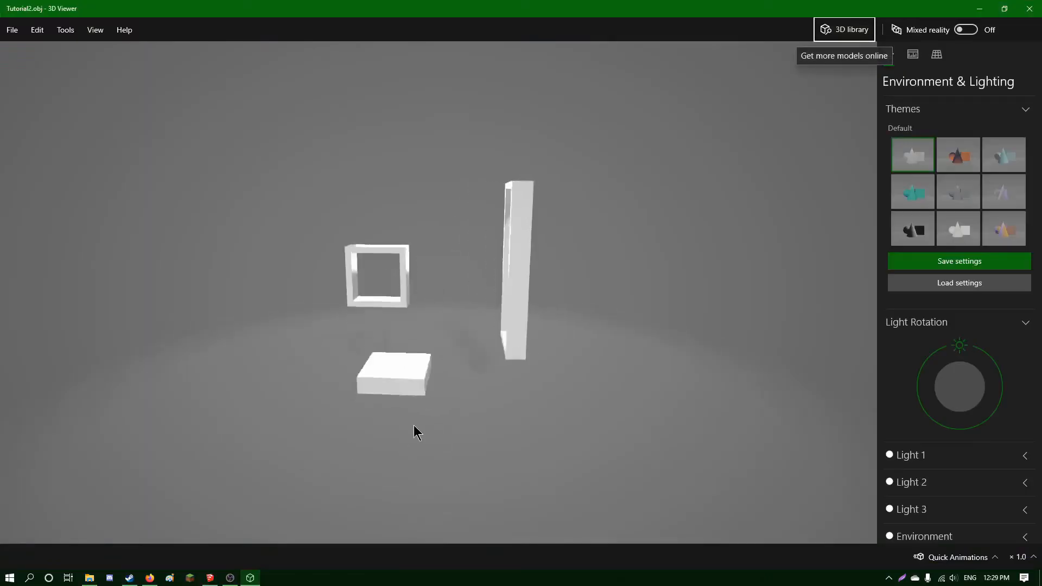
pyautogui.moveTo(376, 427); pyautogui.dragTo(409, 411)
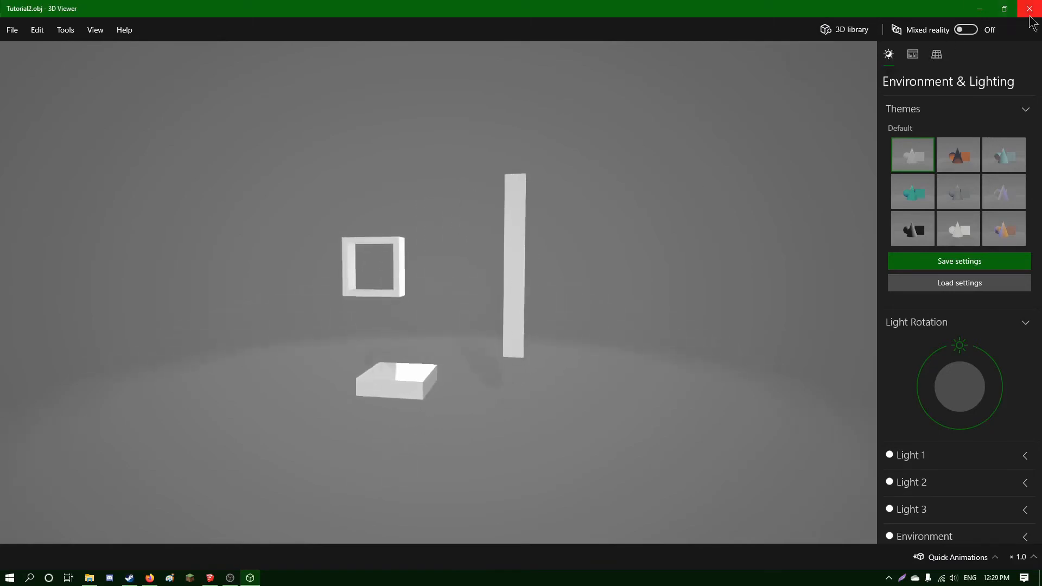
pyautogui.click(1030, 15)
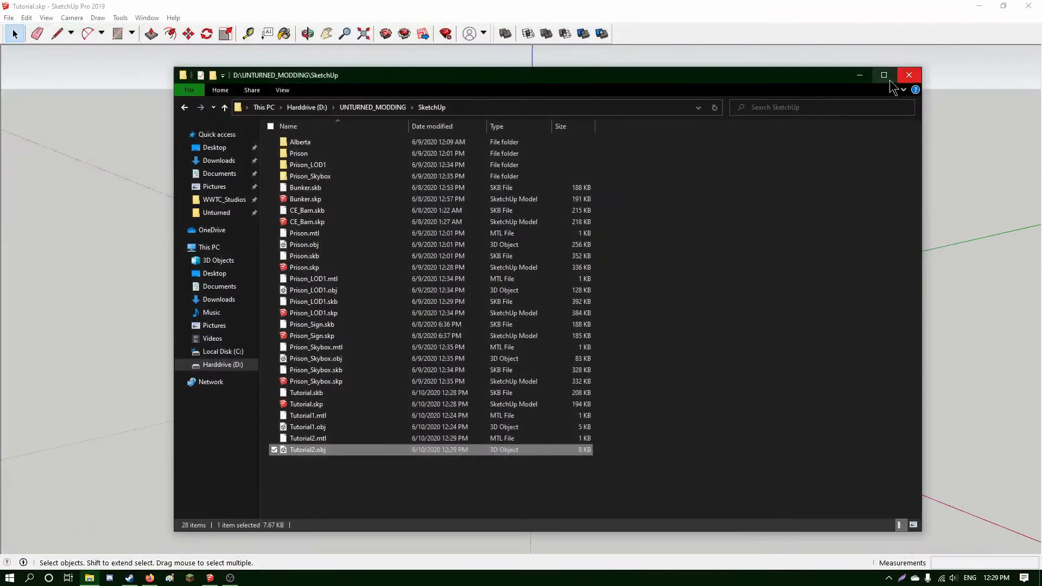
pyautogui.click(857, 77)
# Clear the frame selection and close SketchUp.
pyautogui.click(754, 152)
pyautogui.moveTo(753, 152); pyautogui.dragTo(792, 164, button='middle')
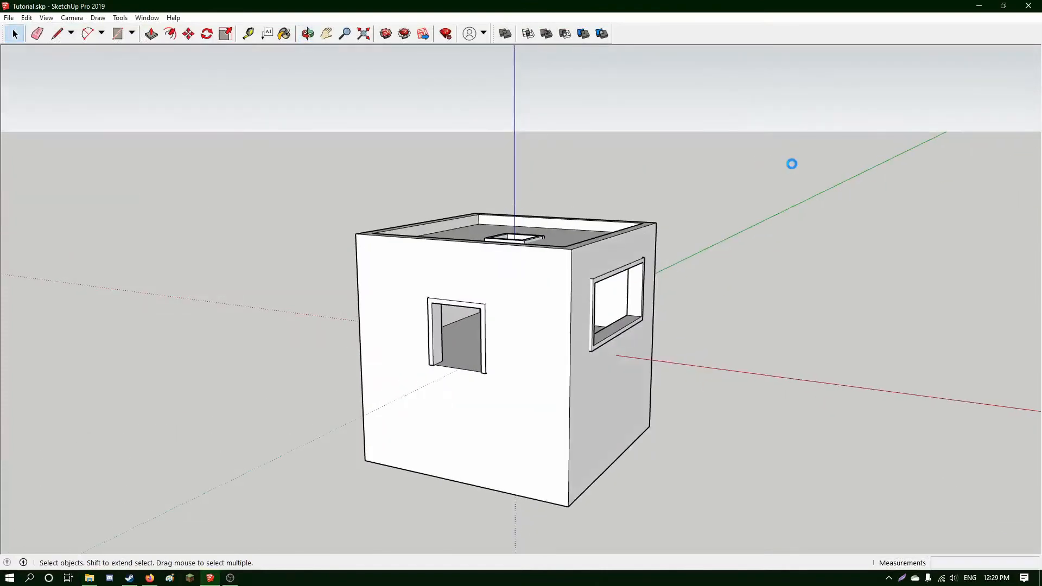
pyautogui.click(1034, 8)
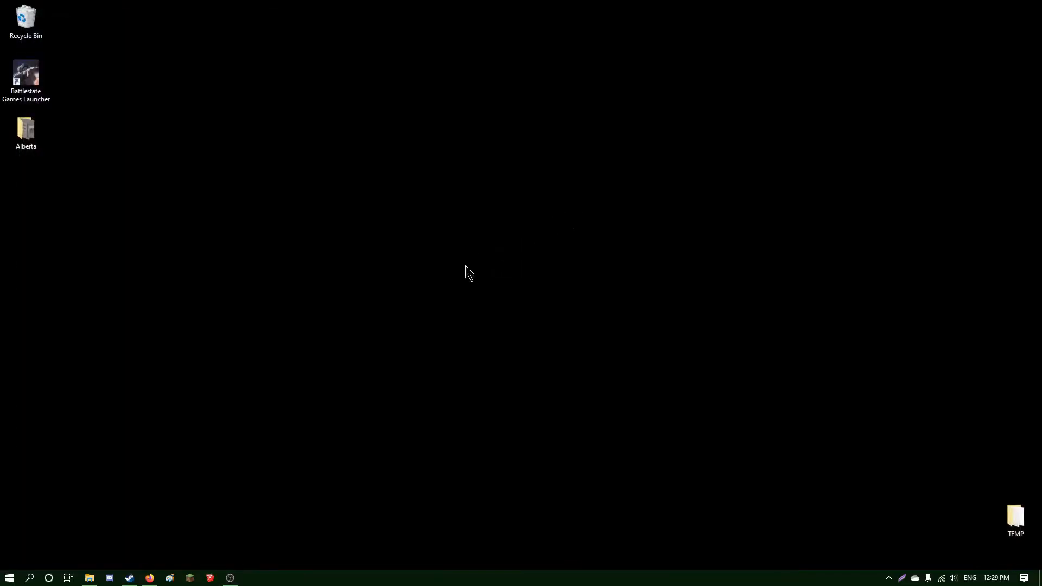
# Switch to Steam, launch Blender from the library and dismiss its splash screen.
pyautogui.click(129, 578)
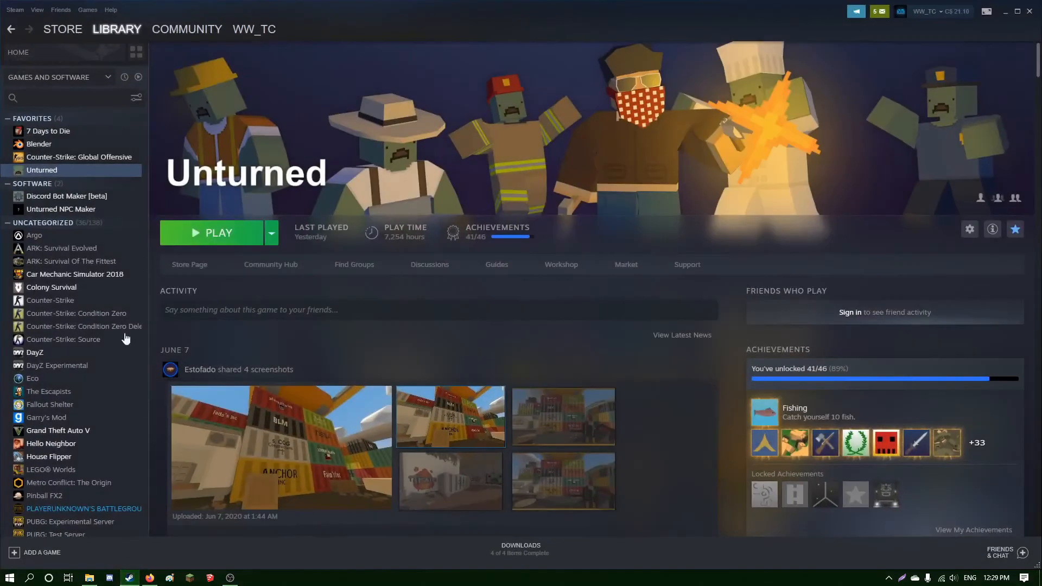
pyautogui.click(48, 157)
pyautogui.click(48, 145)
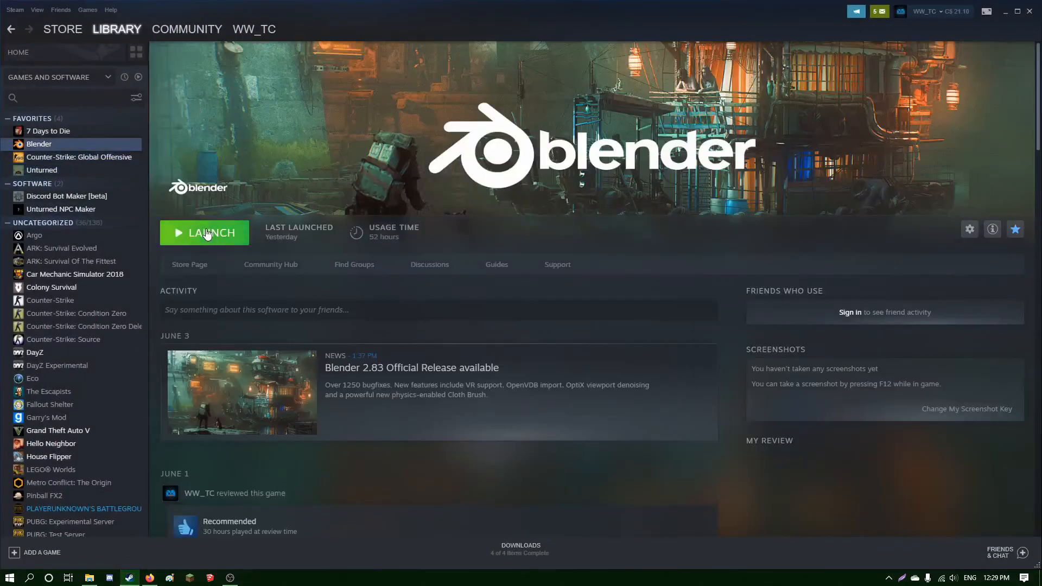
pyautogui.click(207, 228)
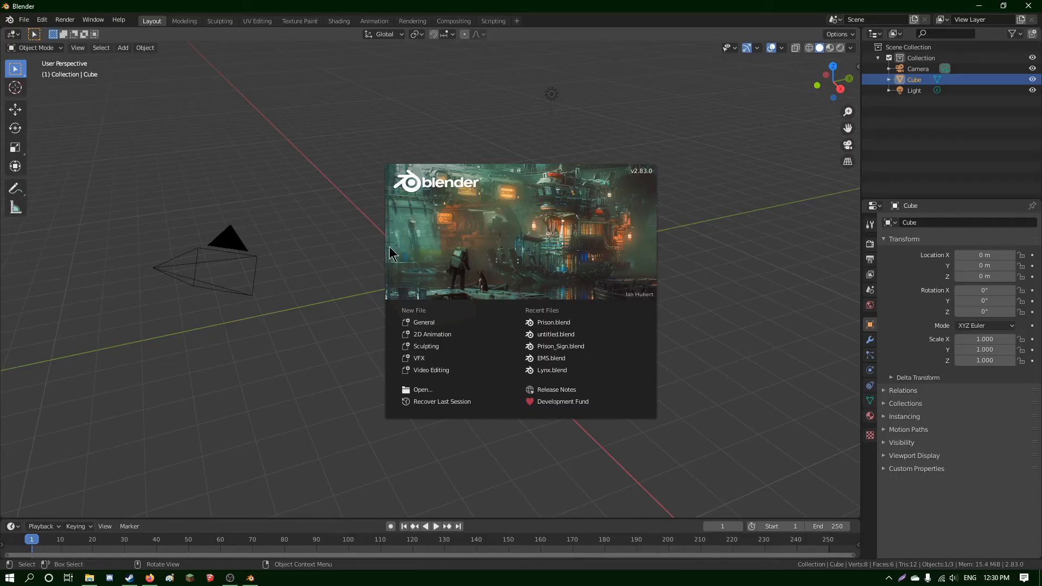
pyautogui.click(390, 248)
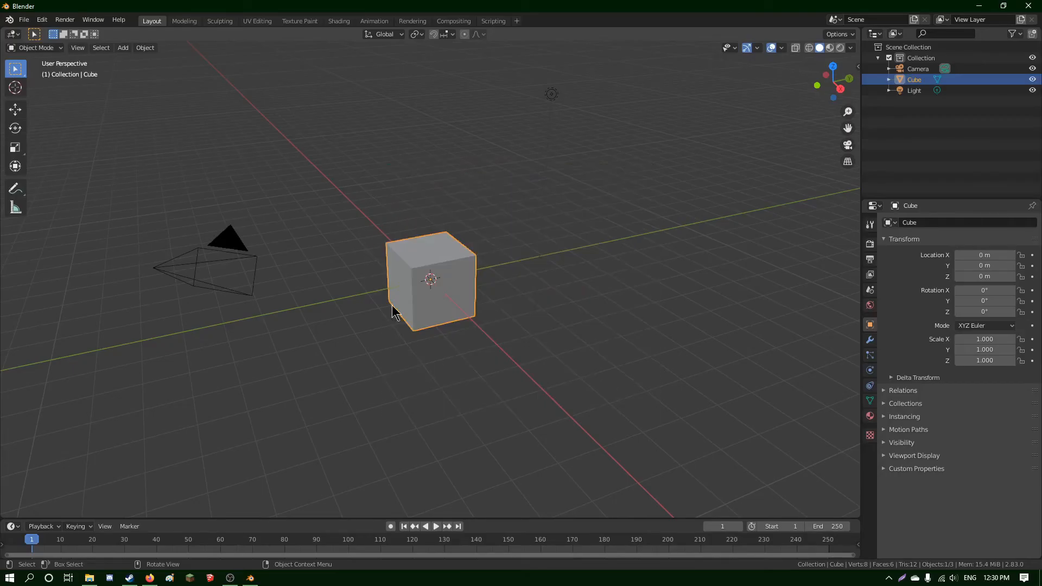
# Delete the default camera, cube and light from the scene.
pyautogui.keyDown('shift'); pyautogui.moveTo(183, 212); pyautogui.dragTo(495, 339); pyautogui.keyUp('shift')
pyautogui.keyDown('shift'); pyautogui.moveTo(523, 78); pyautogui.dragTo(635, 139); pyautogui.keyUp('shift')
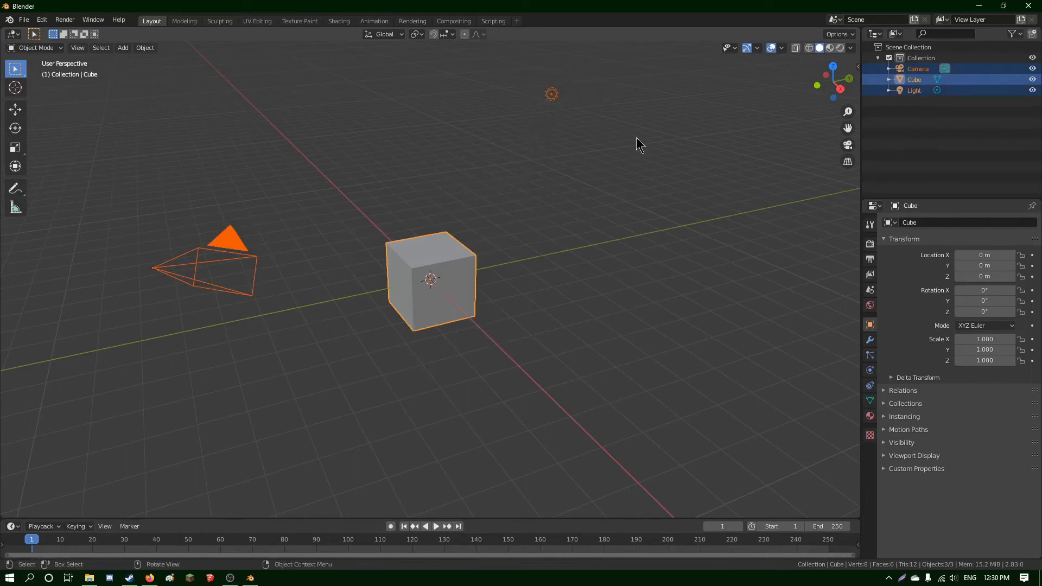
pyautogui.press('Delete')
# Import Tutorial2.obj from the SketchUp folder as Wavefront OBJ, check the frames from several sides and clear the selection.
pyautogui.click(24, 20)
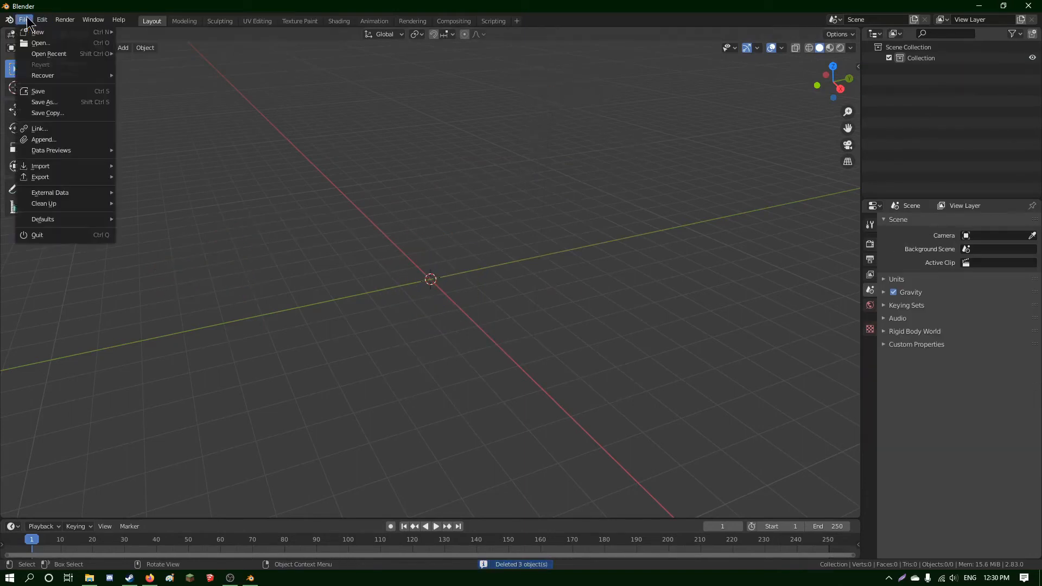
pyautogui.moveTo(52, 169)
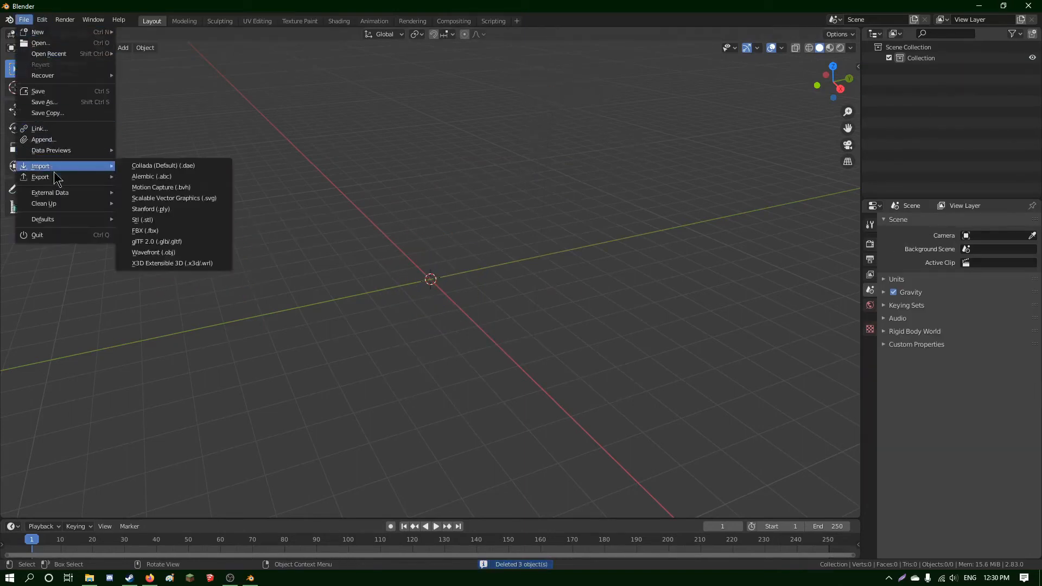
pyautogui.click(154, 253)
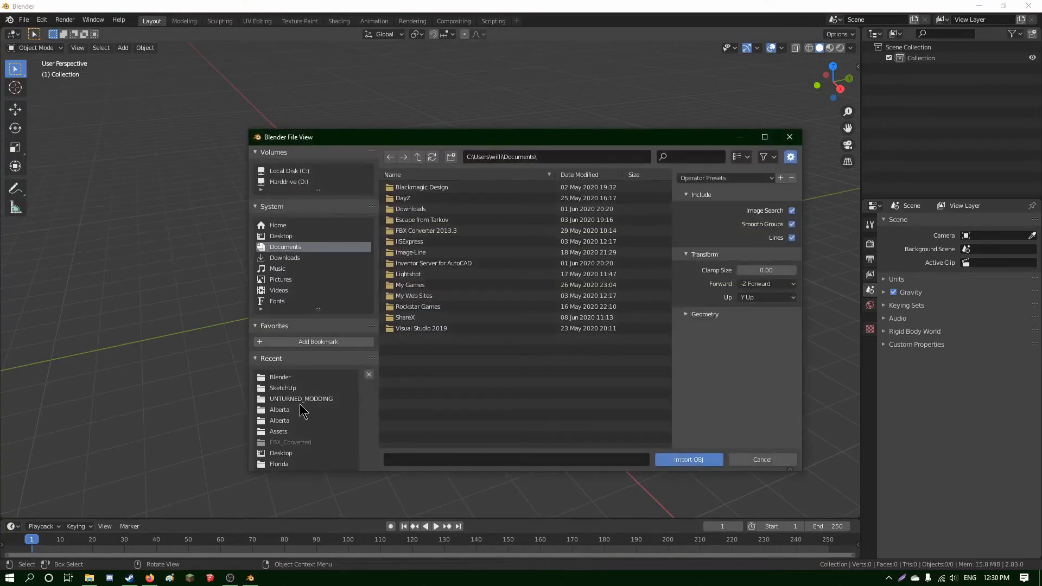
pyautogui.click(285, 388)
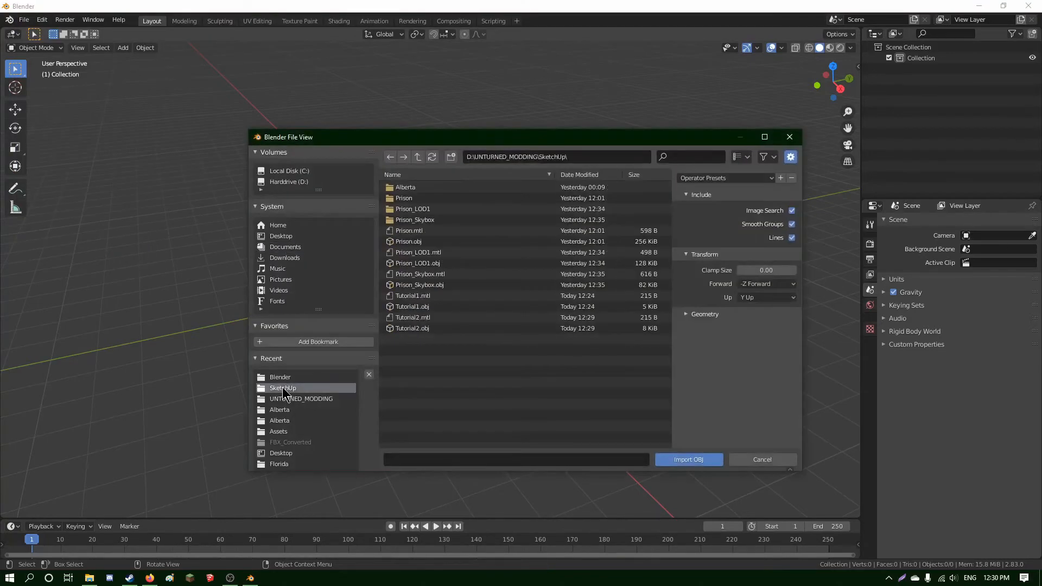
pyautogui.click(425, 321)
pyautogui.click(423, 310)
pyautogui.click(418, 328)
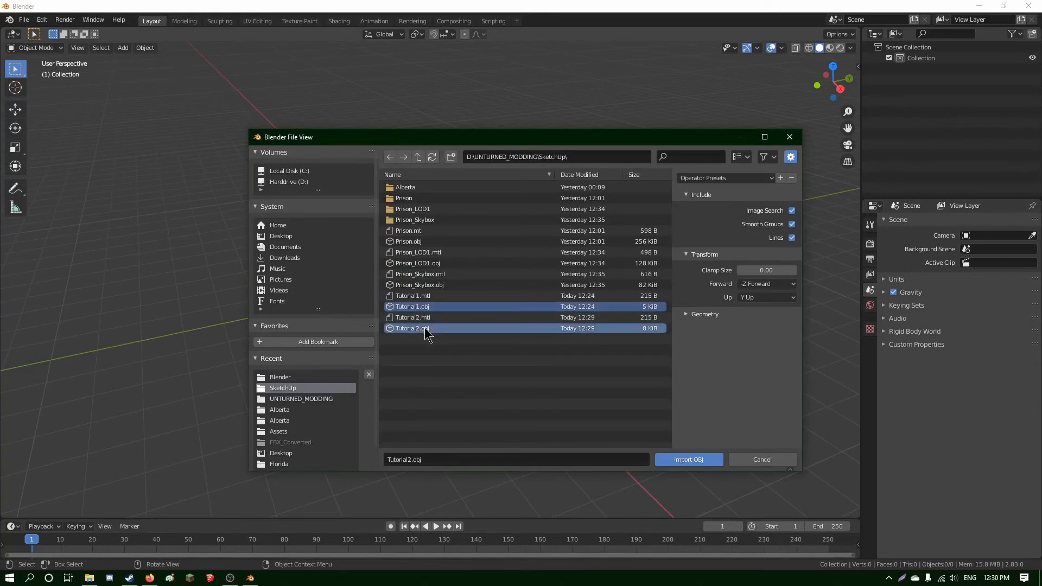
pyautogui.click(667, 457)
pyautogui.scroll(-5, 632, 423)
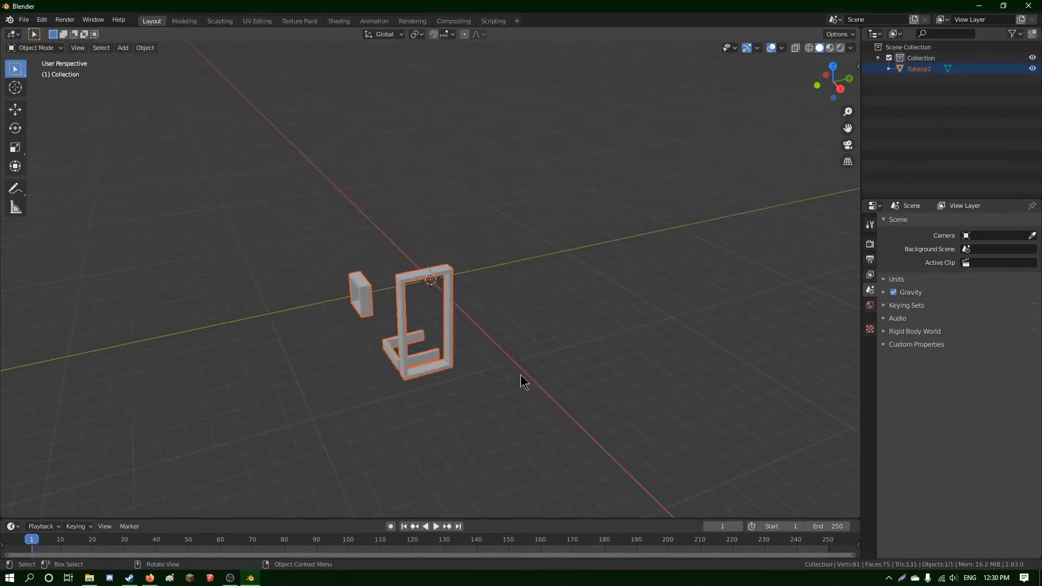
pyautogui.moveTo(523, 380); pyautogui.dragTo(439, 331, button='middle')
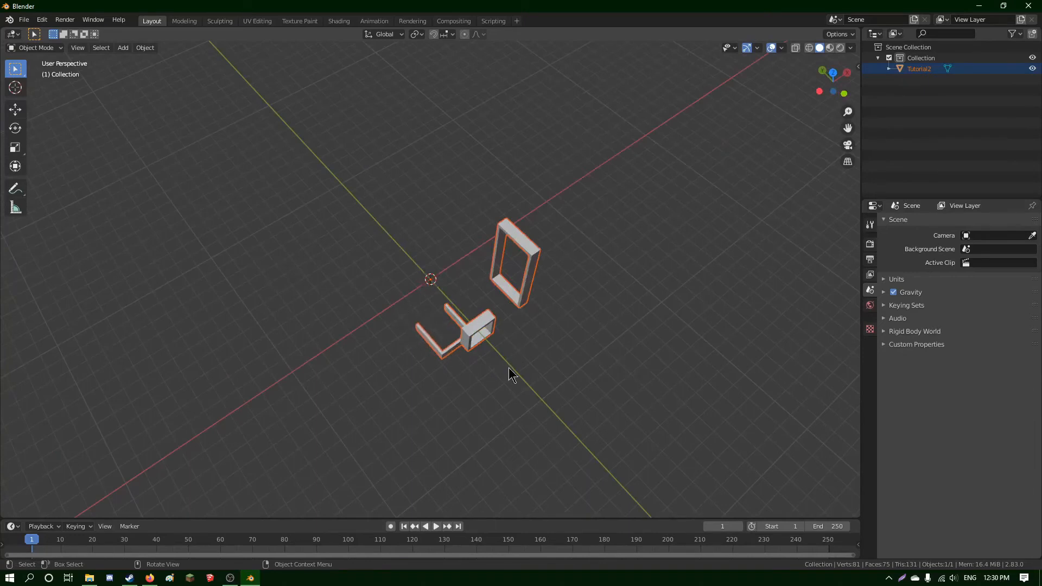
pyautogui.moveTo(510, 375); pyautogui.dragTo(475, 356, button='middle')
pyautogui.hotkey('alt', 'a')
# Import the building shell Tutorial1.obj from the same SketchUp folder as Wavefront OBJ.
pyautogui.click(24, 19)
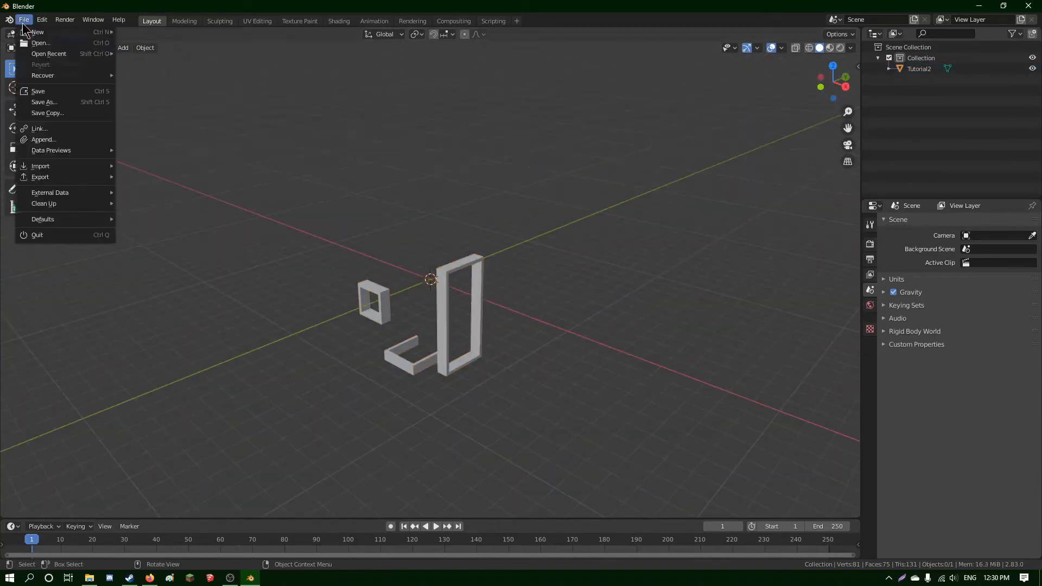
pyautogui.moveTo(55, 167)
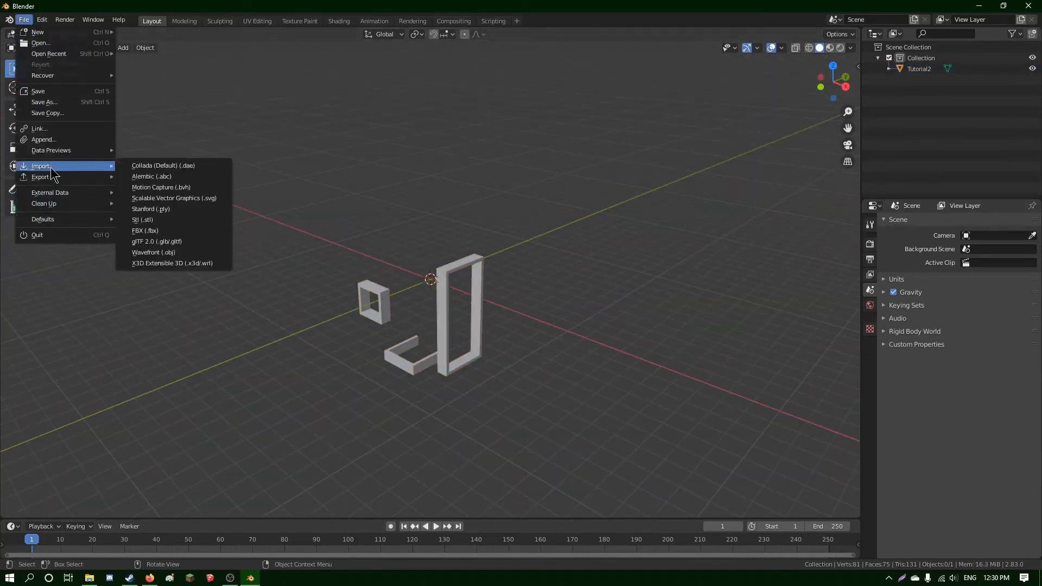
pyautogui.click(161, 252)
pyautogui.click(413, 307)
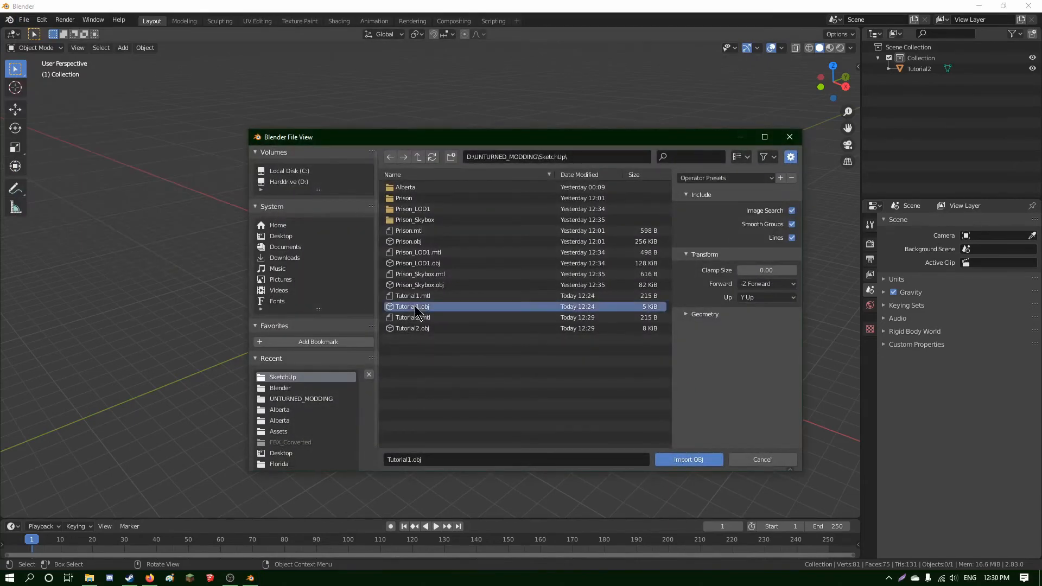
pyautogui.click(678, 461)
pyautogui.moveTo(470, 332); pyautogui.dragTo(549, 323, button='middle')
# Set the X rotation of both the Tutorial2 frames and the Tutorial1 shell to 0° and clear the selection.
pyautogui.keyDown('shift'); pyautogui.click(448, 318); pyautogui.keyUp('shift')
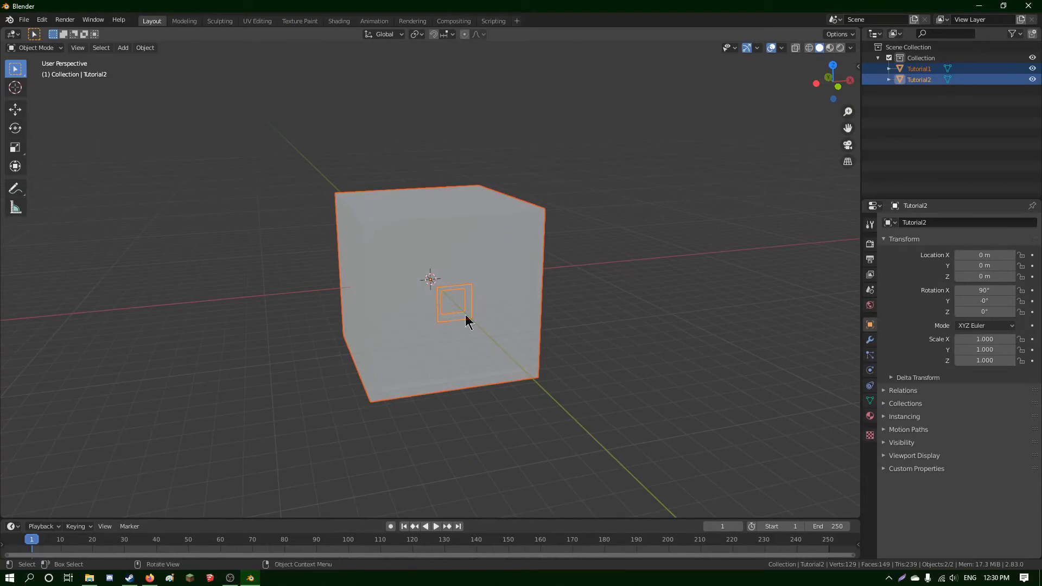
pyautogui.moveTo(724, 356); pyautogui.dragTo(717, 355, button='middle')
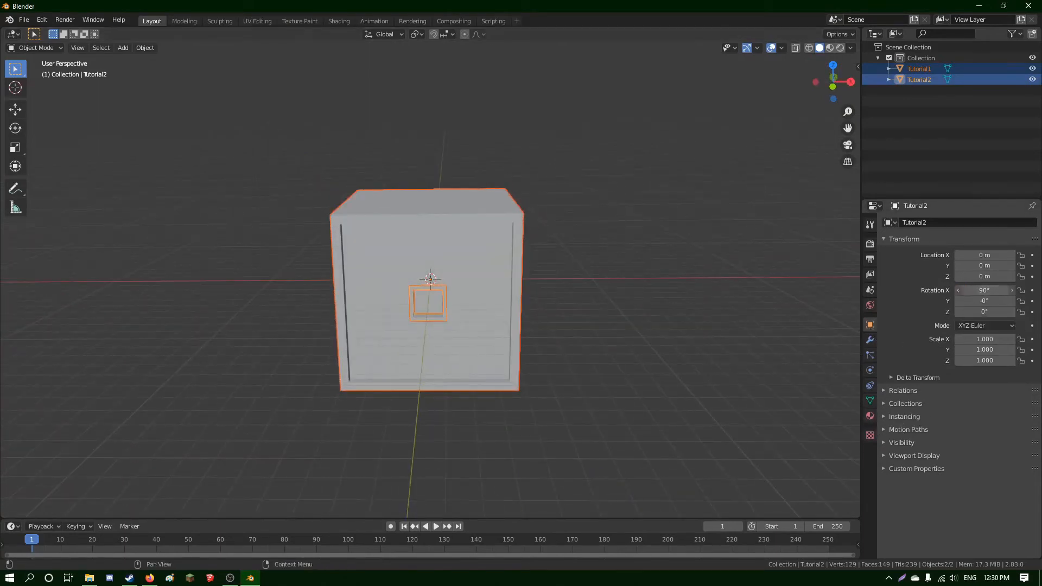
pyautogui.press('Return')
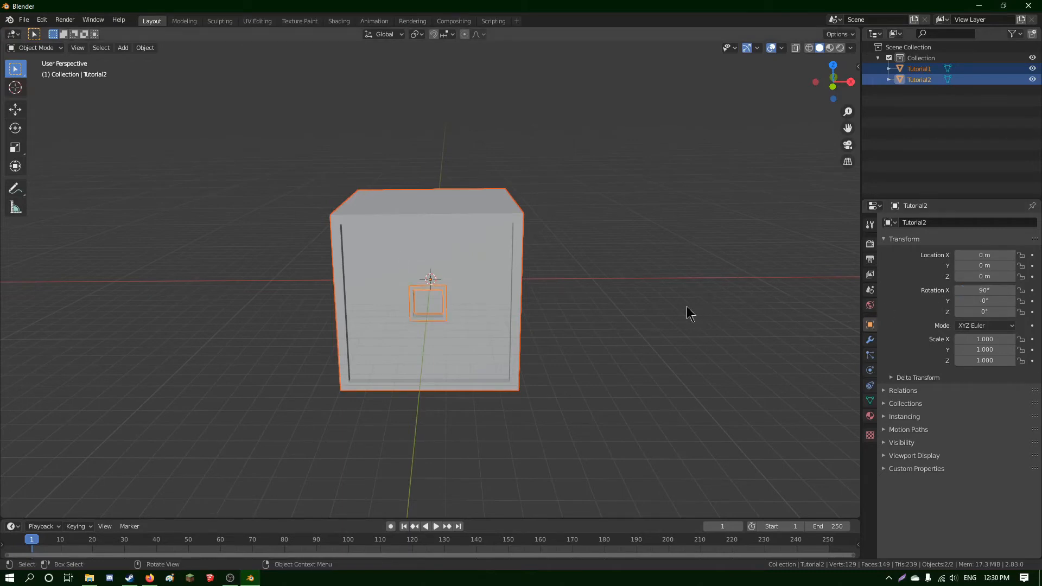
pyautogui.press('Return')
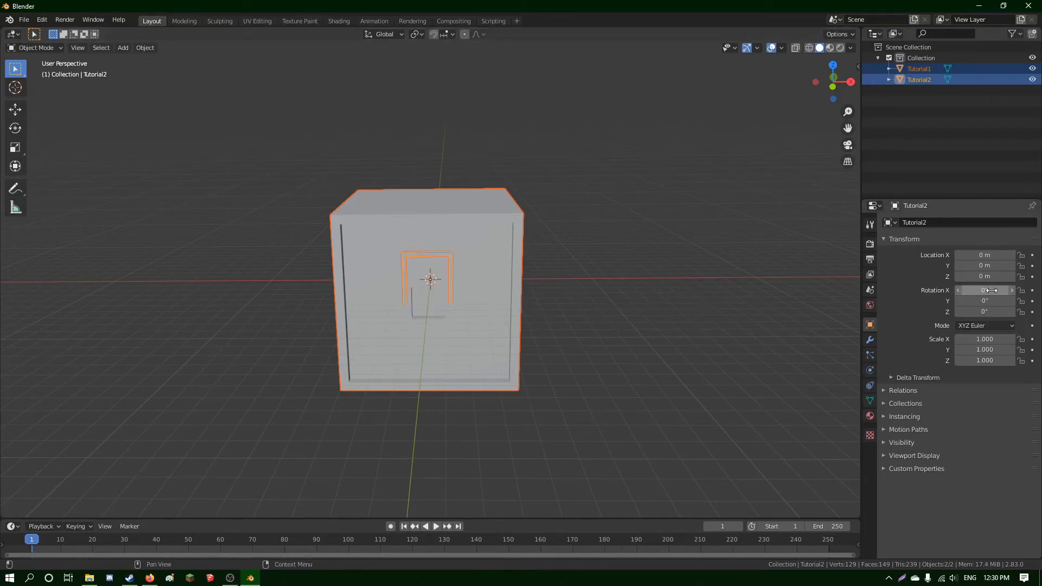
pyautogui.click(539, 297)
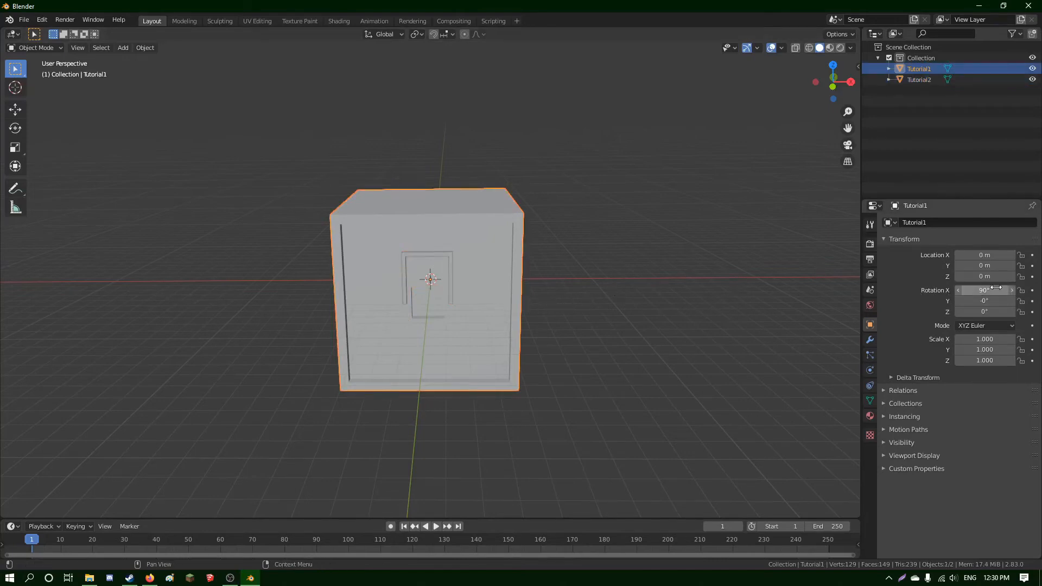
pyautogui.click(691, 258)
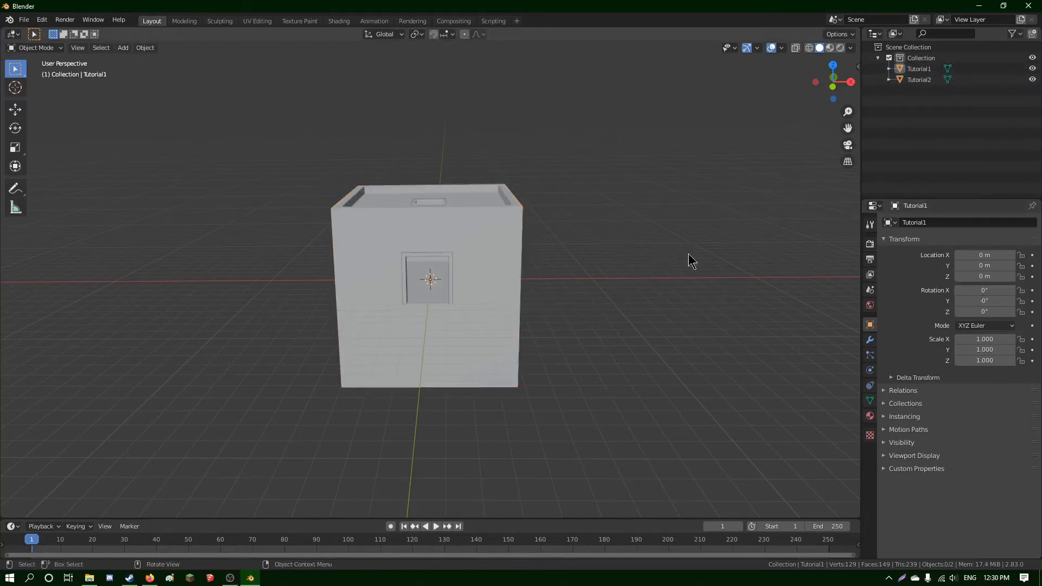
# Inspect the Tutorial1 building shell's mesh in Edit Mode, return to Object Mode and clear the selection.
pyautogui.moveTo(691, 258); pyautogui.dragTo(579, 260, button='middle')
pyautogui.click(426, 251)
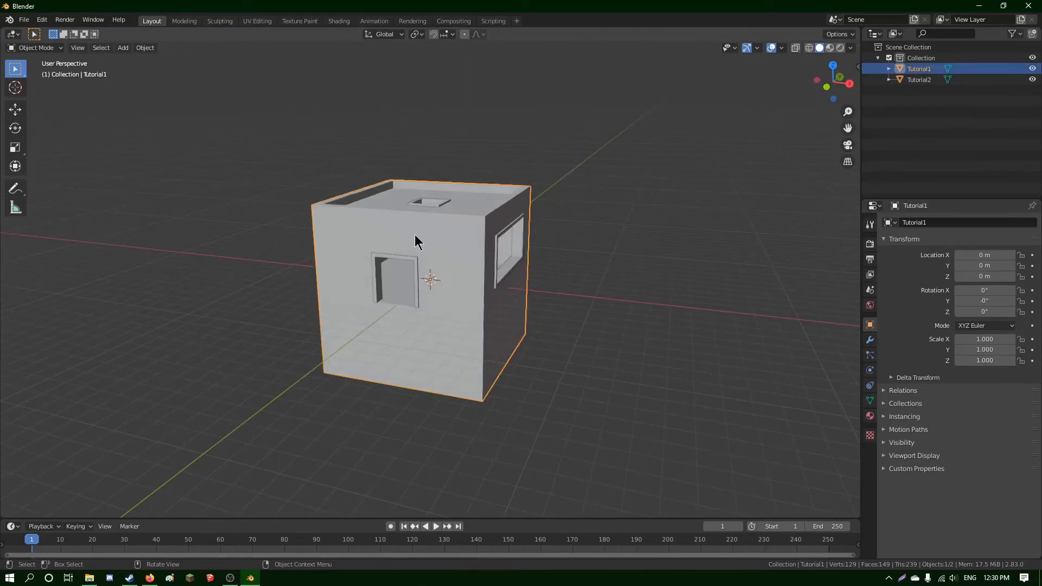
pyautogui.press('Tab')
pyautogui.moveTo(418, 242); pyautogui.dragTo(549, 255, button='middle')
pyautogui.press('Tab')
pyautogui.hotkey('alt', 'a')
pyautogui.hotkey('ctrl', 's')
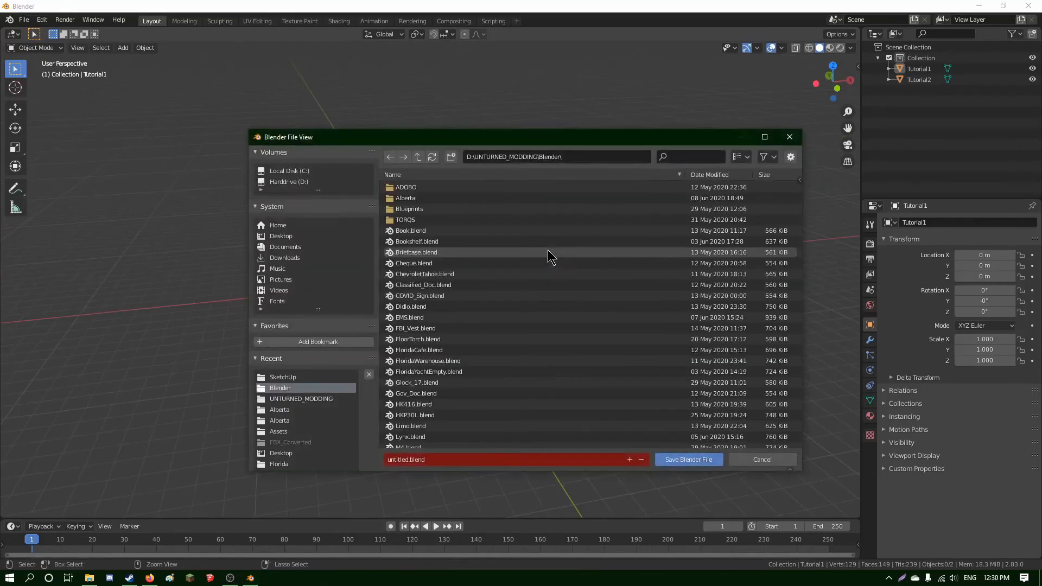
pyautogui.click(760, 459)
pyautogui.scroll(-3, 602, 352)
pyautogui.moveTo(597, 353); pyautogui.dragTo(542, 328, button='middle')
pyautogui.scroll(2, 543, 330)
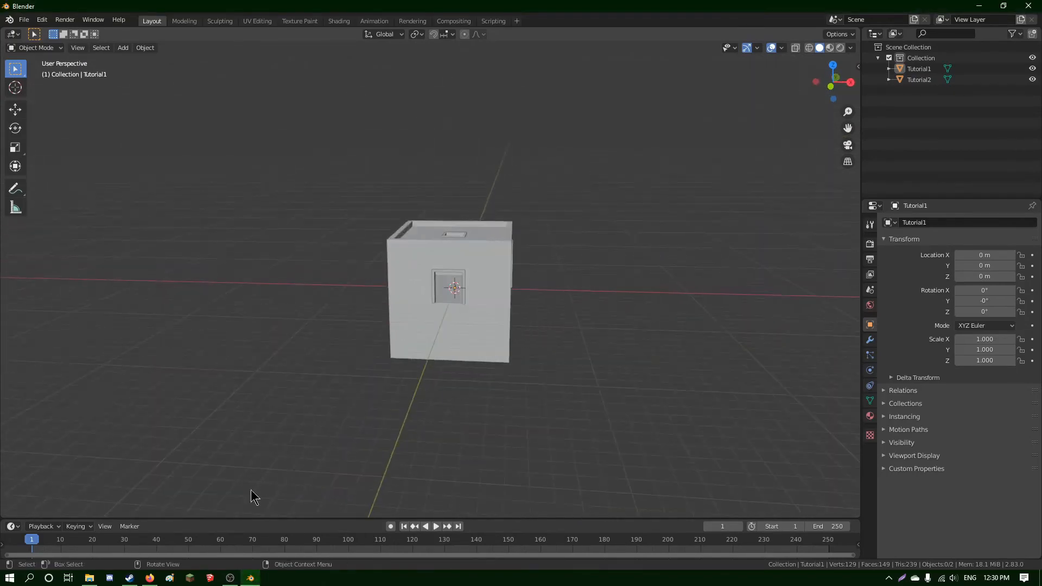
# Switch to Paint, resize the blank canvas to 704 × 352 px and fill it with medium gray.
pyautogui.click(180, 579)
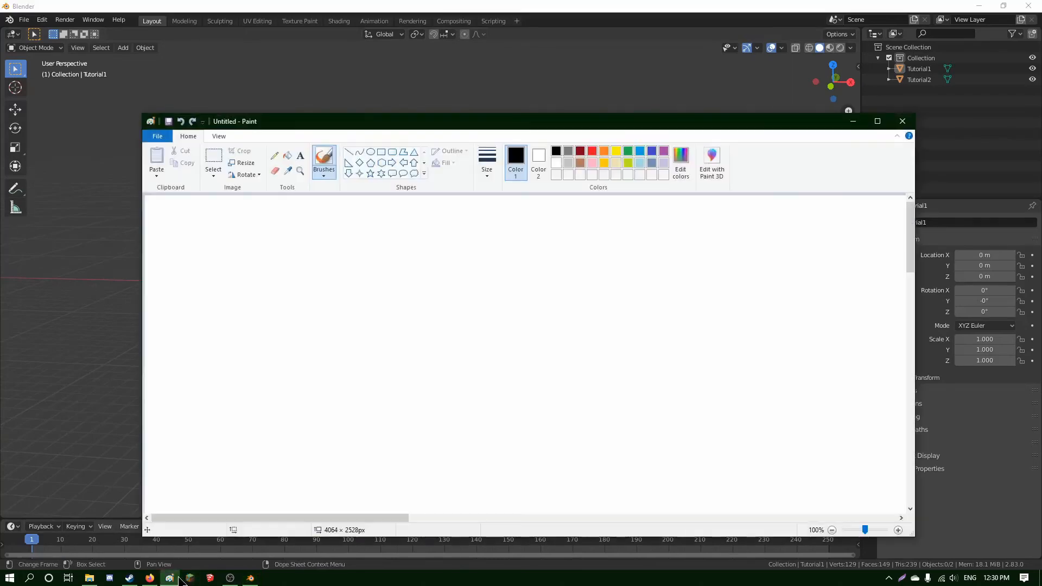
pyautogui.keyDown('ctrl'); pyautogui.scroll(-3, 357, 299); pyautogui.keyUp('ctrl')
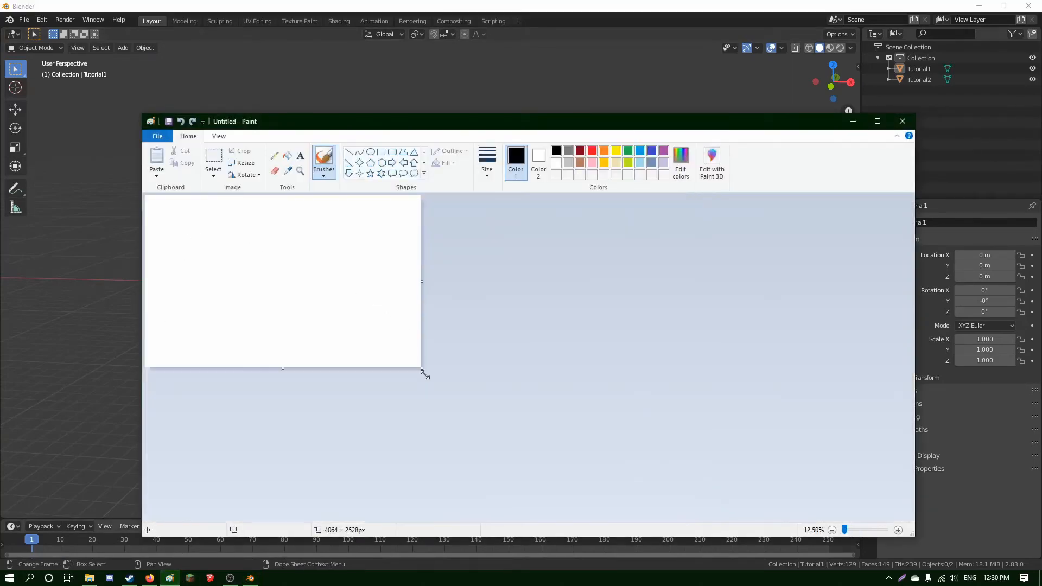
pyautogui.moveTo(289, 277); pyautogui.dragTo(193, 220)
pyautogui.keyDown('ctrl'); pyautogui.scroll(4, 217, 228); pyautogui.keyUp('ctrl')
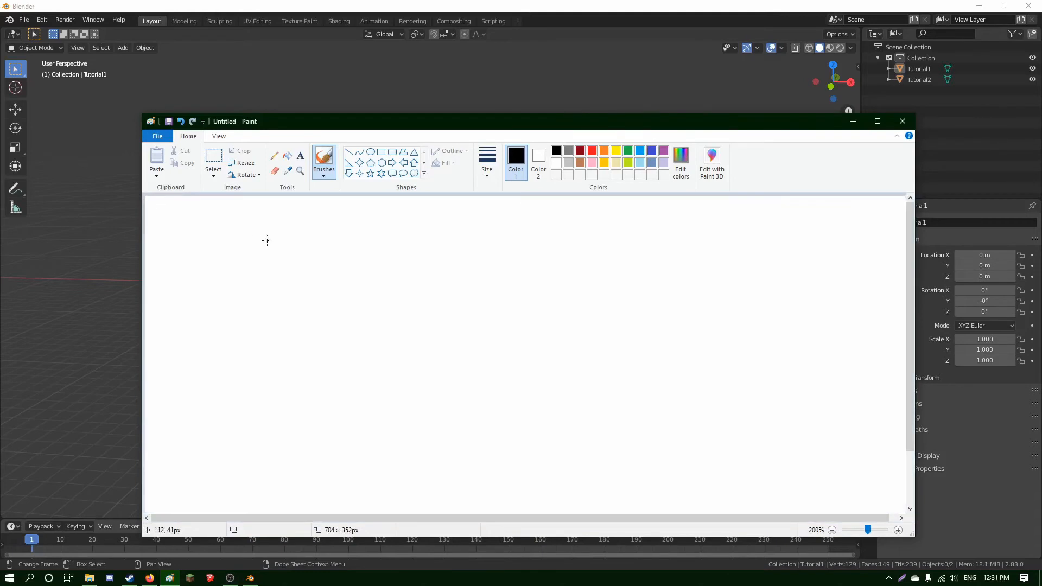
pyautogui.keyDown('ctrl'); pyautogui.scroll(-1, 268, 239); pyautogui.keyUp('ctrl')
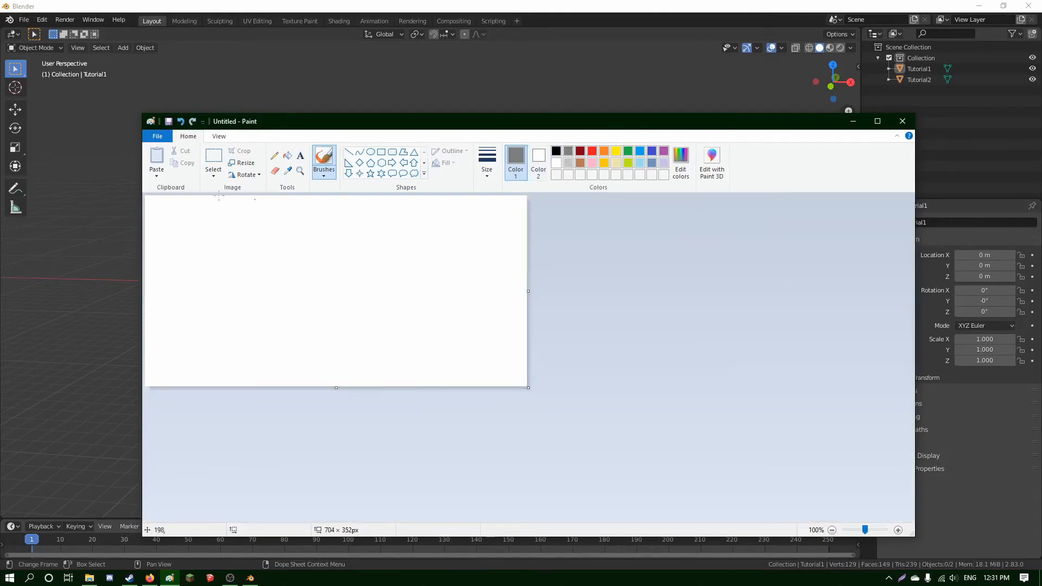
pyautogui.click(287, 157)
pyautogui.click(262, 229)
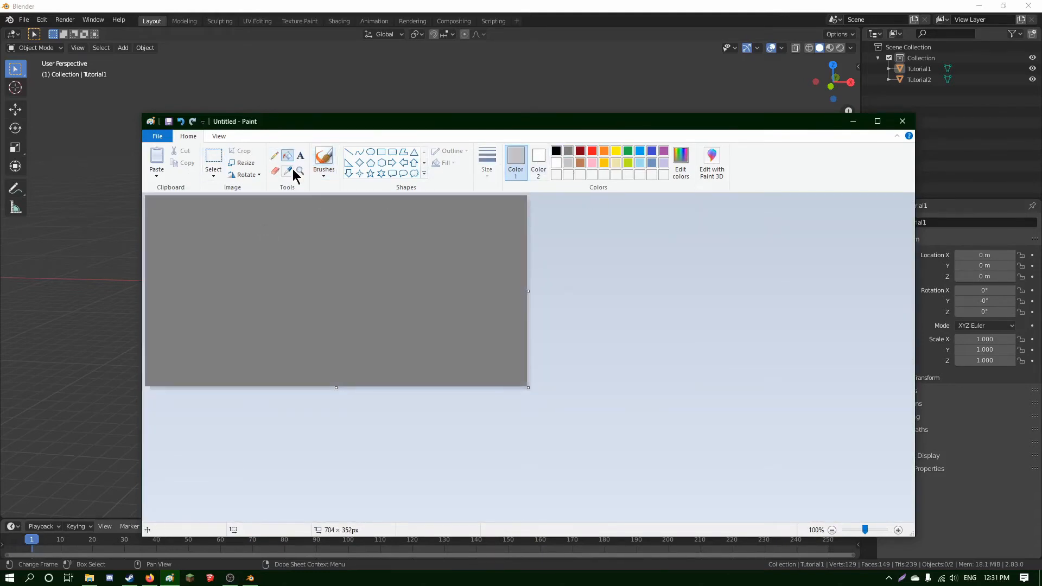
# Cover slightly more than the right half of the canvas with a light gray rectangle using a solid fill.
pyautogui.click(540, 177)
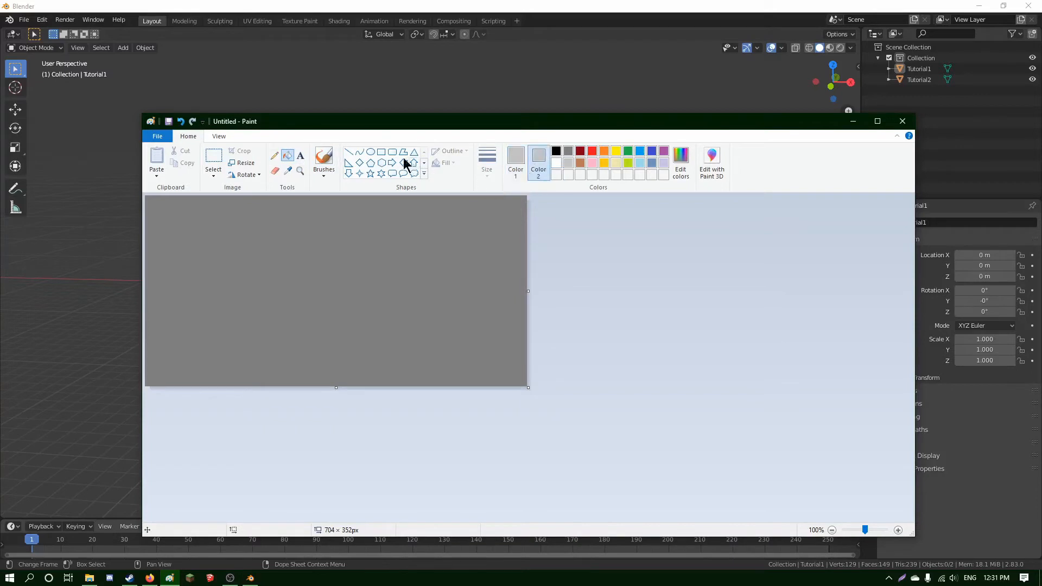
pyautogui.click(382, 151)
pyautogui.click(444, 163)
pyautogui.click(457, 196)
pyautogui.moveTo(285, 217)
pyautogui.mouseDown()
pyautogui.moveTo(351, 318)
pyautogui.moveTo(558, 465)
pyautogui.mouseUp()
pyautogui.moveTo(379, 319)
pyautogui.mouseDown()
pyautogui.moveTo(461, 275)
pyautogui.moveTo(408, 270)
pyautogui.mouseUp()
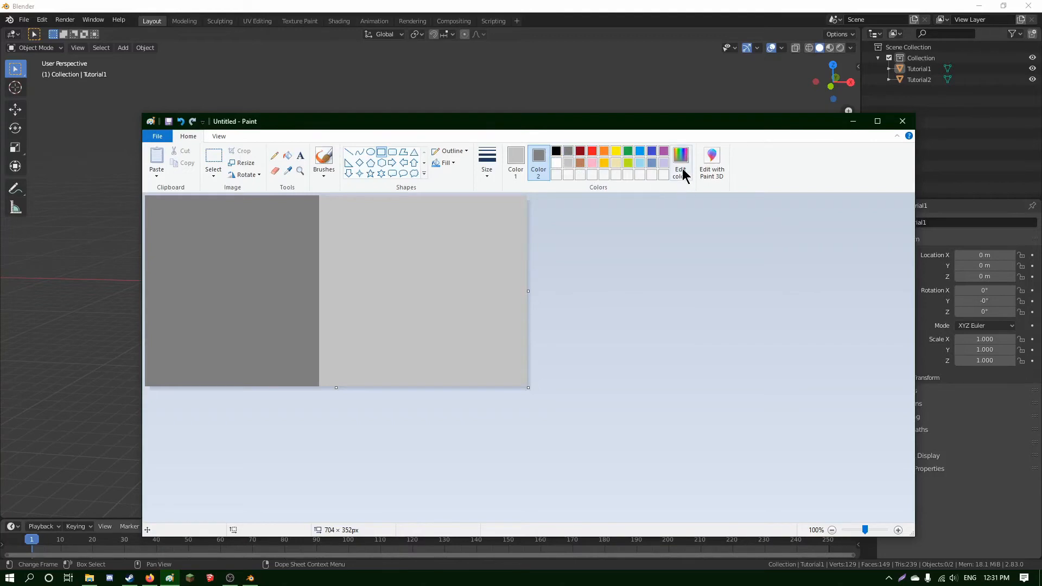
# Draw a solid dark gray rectangle (RGB 59, 59, 59) at the canvas's bottom edge, overlapping both lighter gray areas.
pyautogui.click(520, 163)
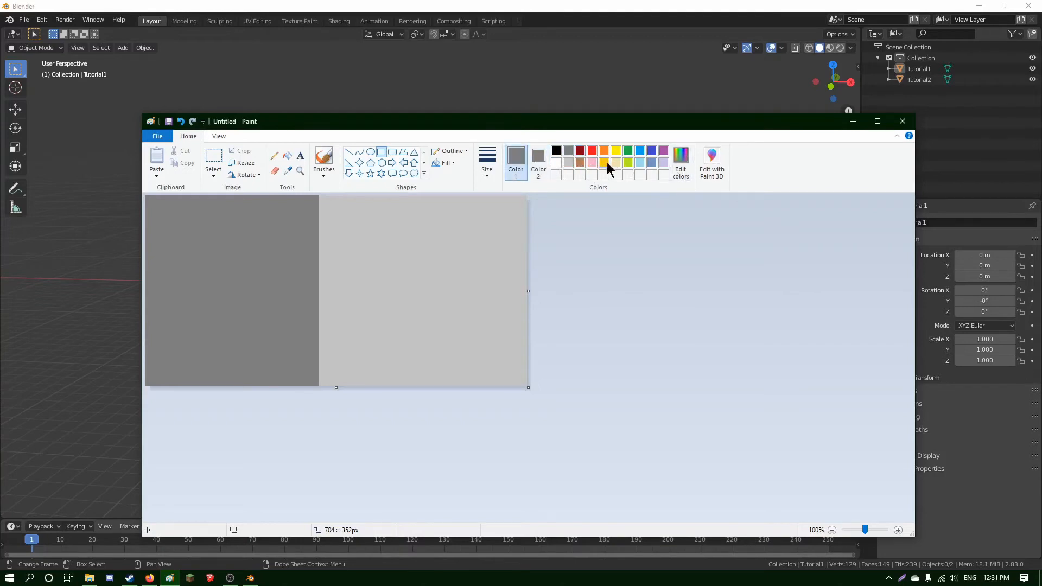
pyautogui.click(681, 163)
pyautogui.moveTo(644, 306); pyautogui.dragTo(645, 334)
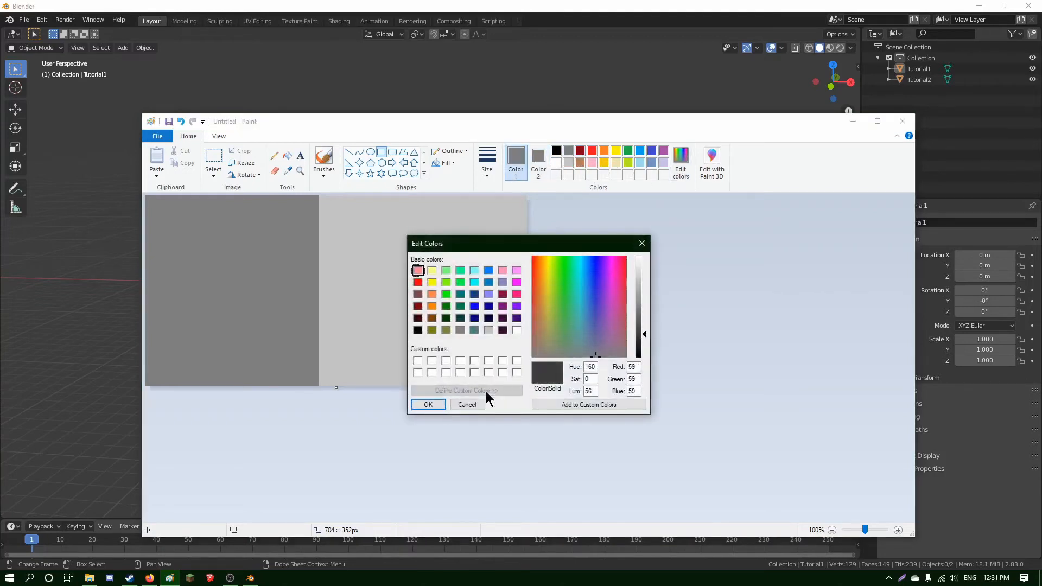
pyautogui.click(432, 406)
pyautogui.click(540, 165)
pyautogui.click(556, 174)
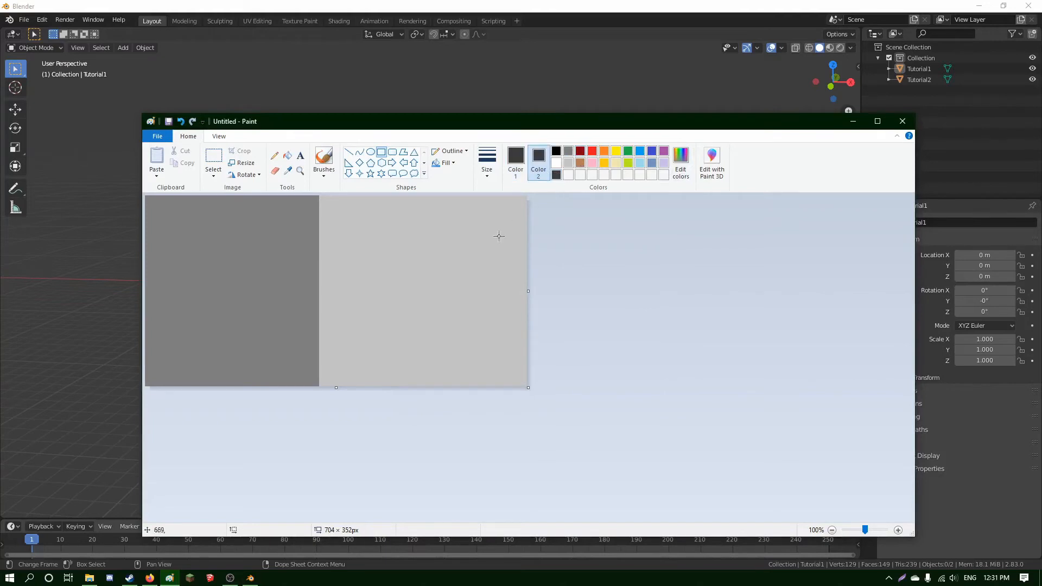
pyautogui.moveTo(305, 334); pyautogui.dragTo(402, 430)
pyautogui.moveTo(354, 365); pyautogui.dragTo(326, 371)
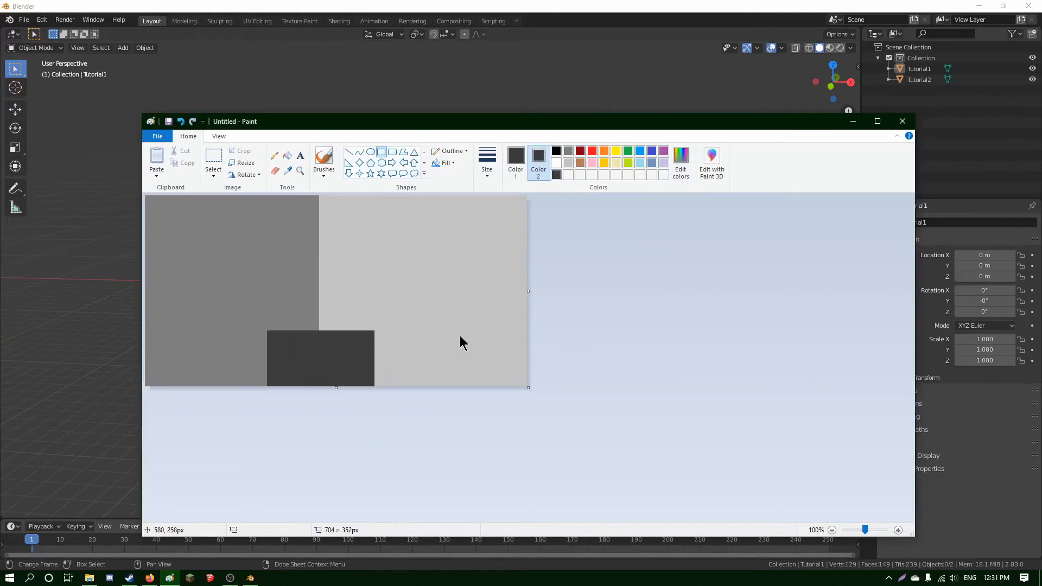
# Start saving the texture image to the TUTORIAL folder in UNTURNED_MODDING and delete Tutorial_Skybox.png from that folder.
pyautogui.hotkey('ctrl', 's')
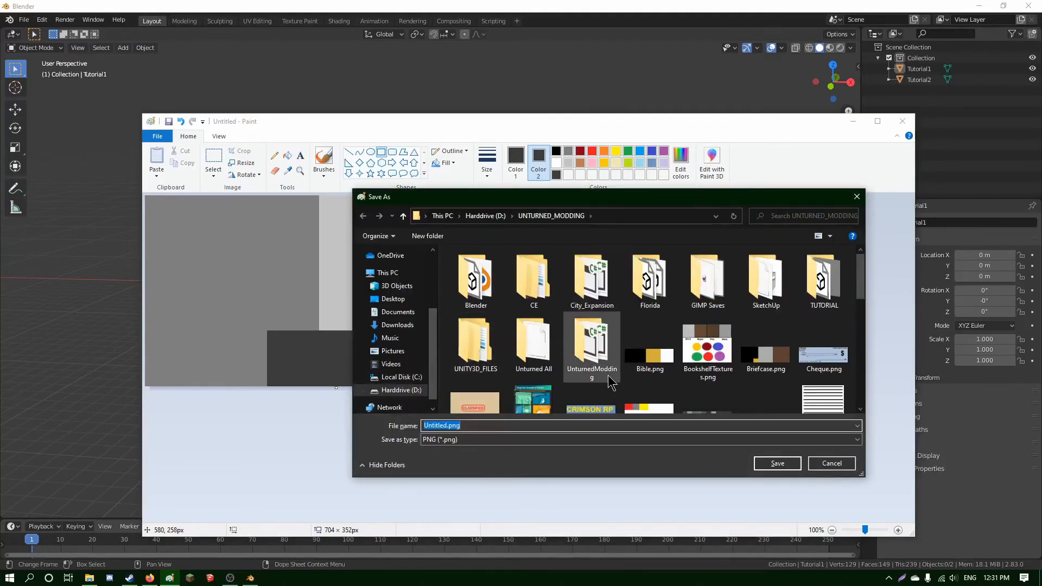
pyautogui.write('Tuto')
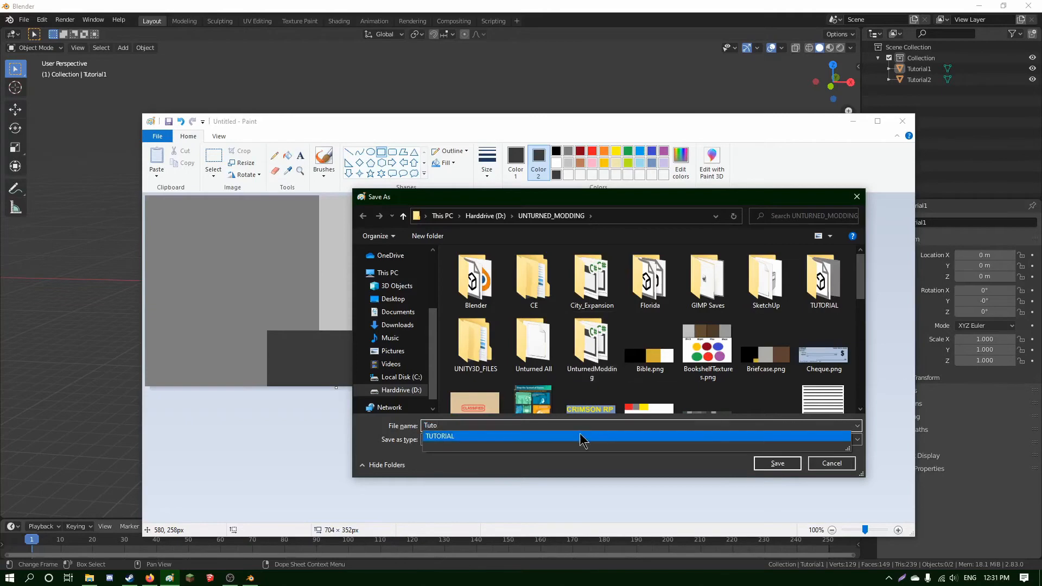
pyautogui.click(584, 437)
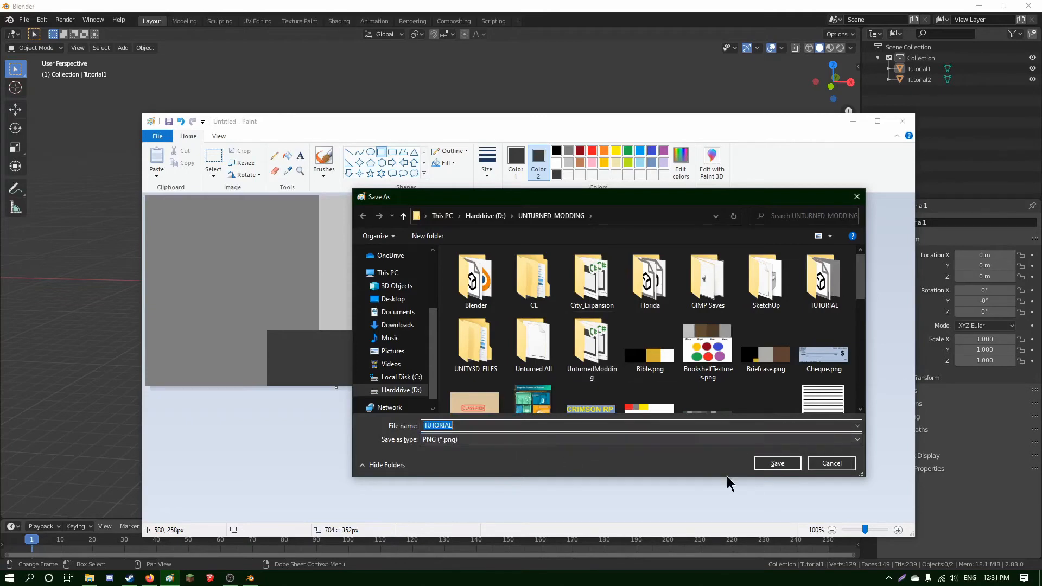
pyautogui.press('Return')
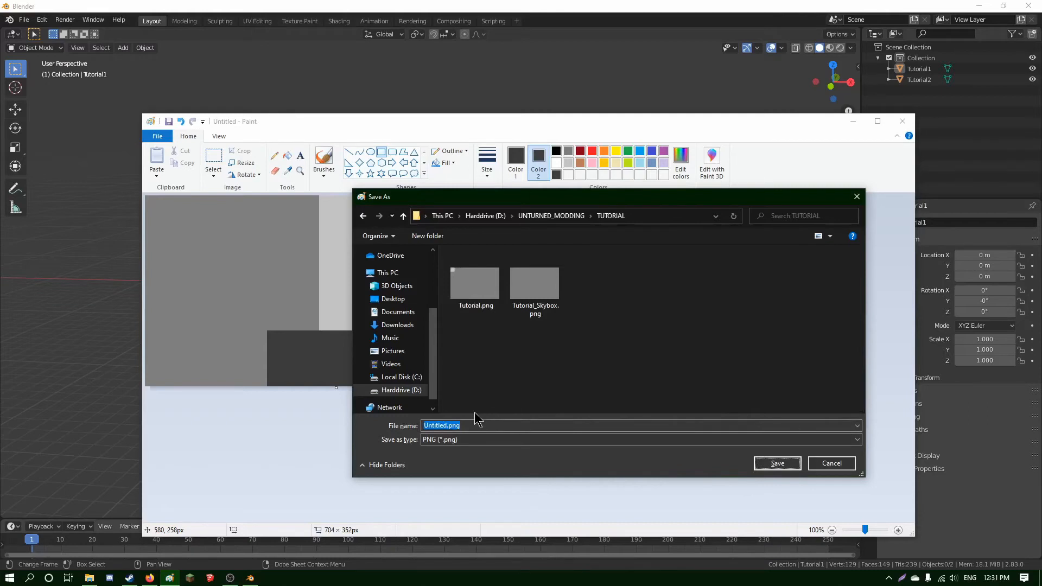
pyautogui.click(476, 285)
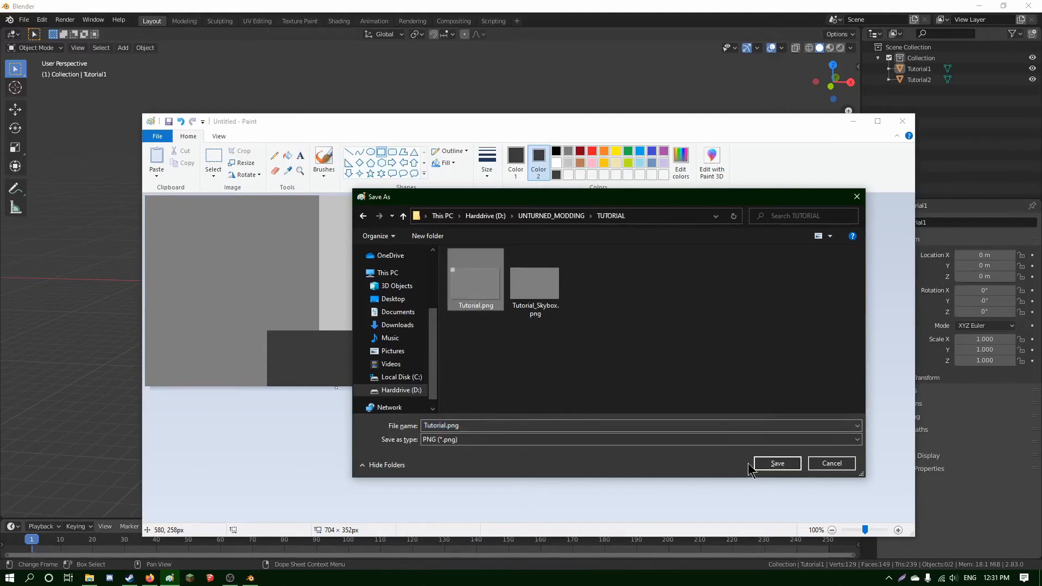
pyautogui.click(552, 288)
pyautogui.press('Delete')
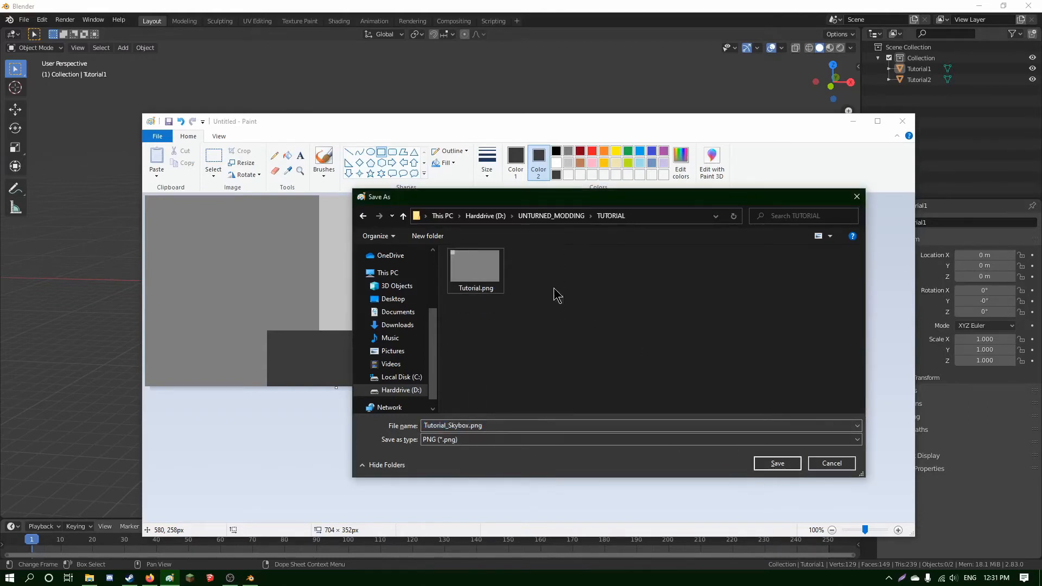
# Save the image over the existing Tutorial.png, confirm the replacement and close Paint.
pyautogui.click(480, 265)
pyautogui.click(774, 463)
pyautogui.click(543, 290)
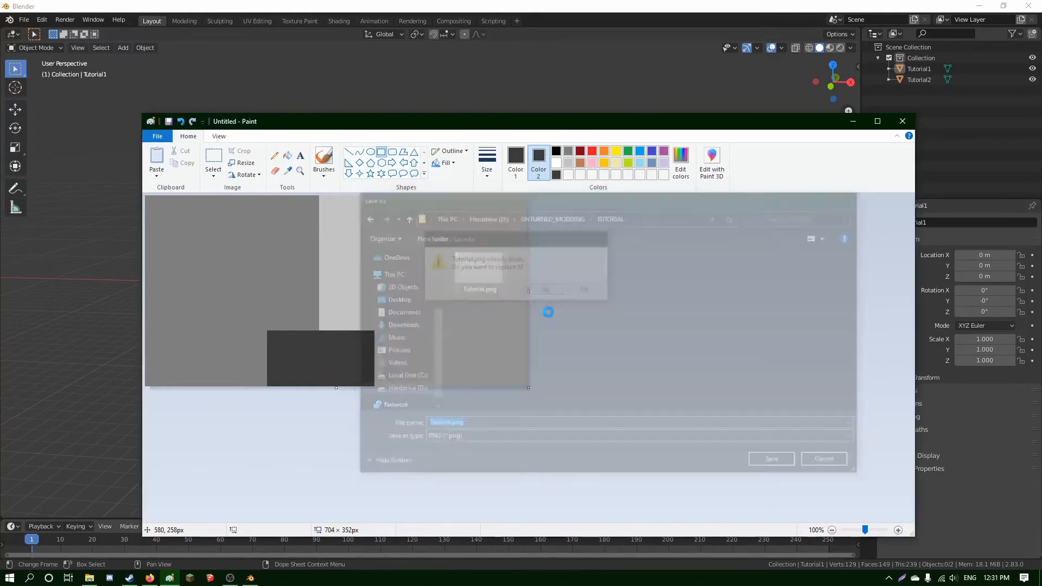
pyautogui.click(902, 121)
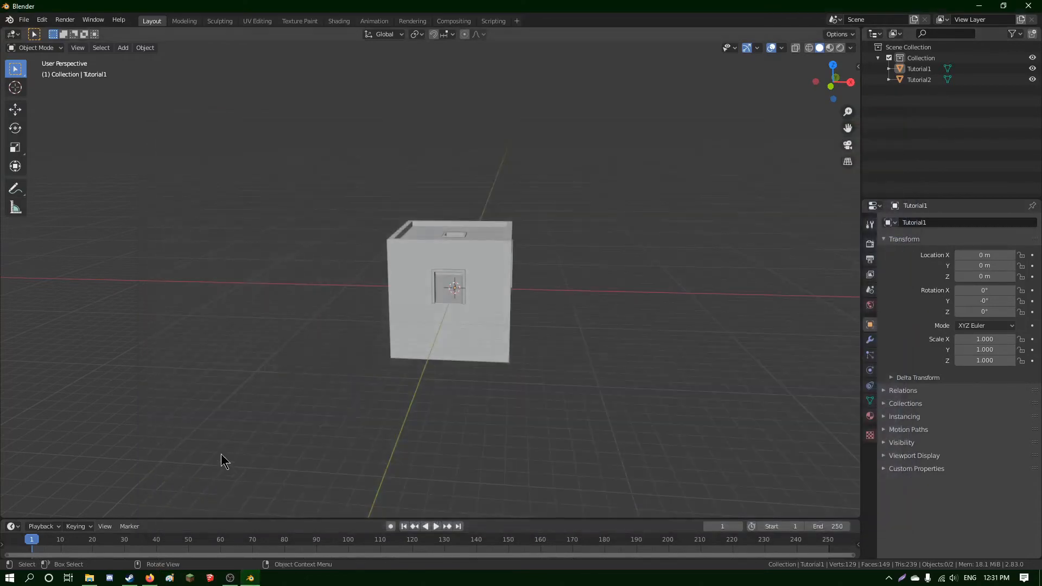
# Give the Tutorial1 shell's material an Image Texture as Base Color, using Tutorial.png from the UNTURNED_MODDING\TUTORIAL folder.
pyautogui.click(485, 318)
pyautogui.click(870, 416)
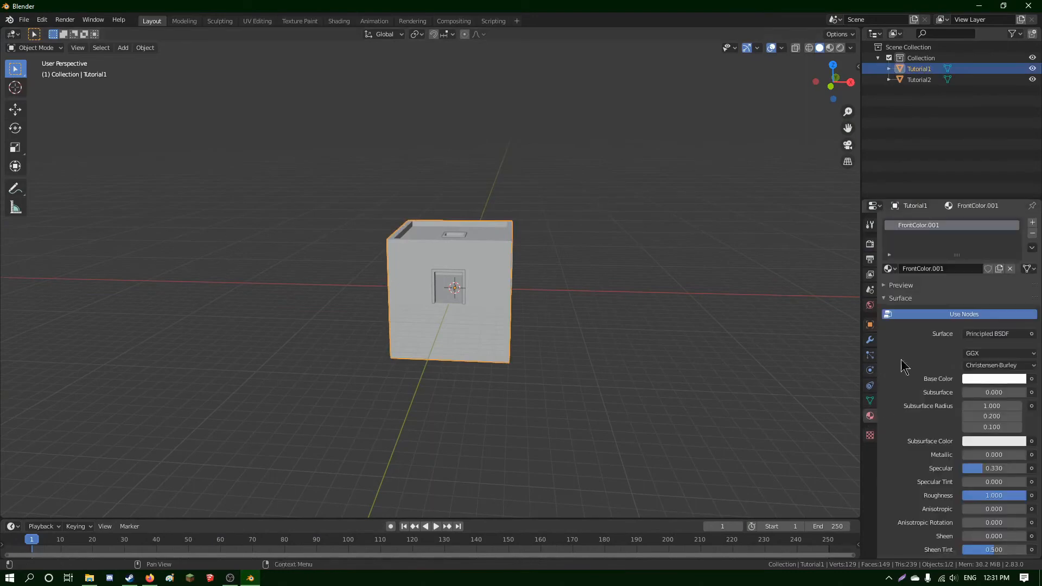
pyautogui.click(1032, 379)
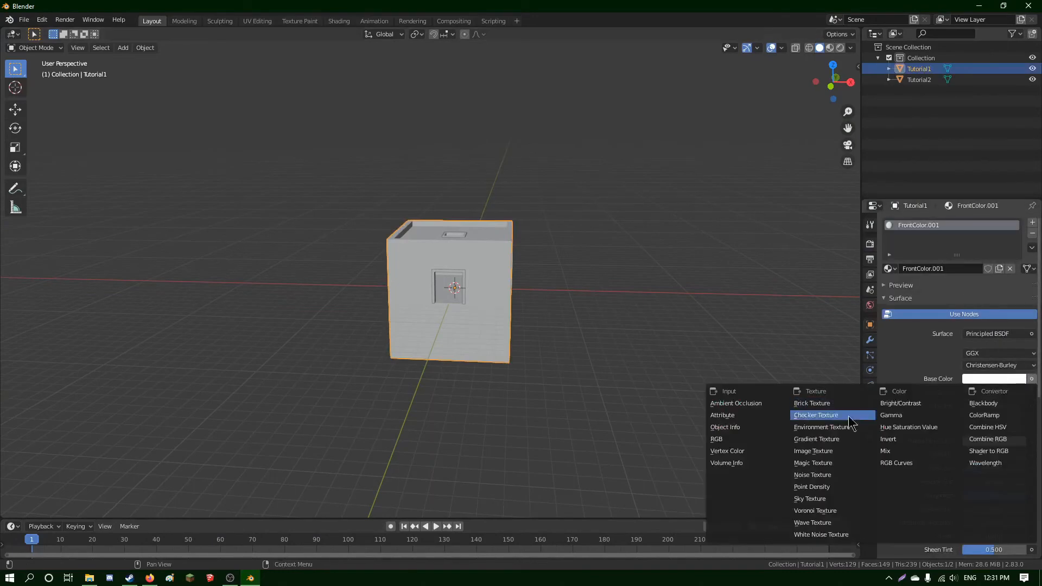
pyautogui.click(830, 458)
pyautogui.click(1023, 392)
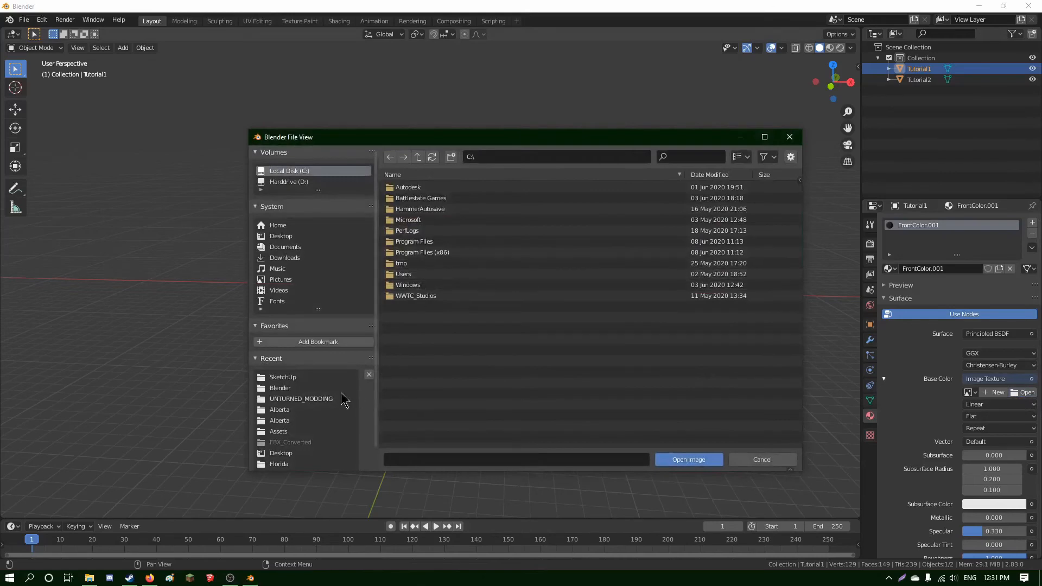
pyautogui.click(294, 399)
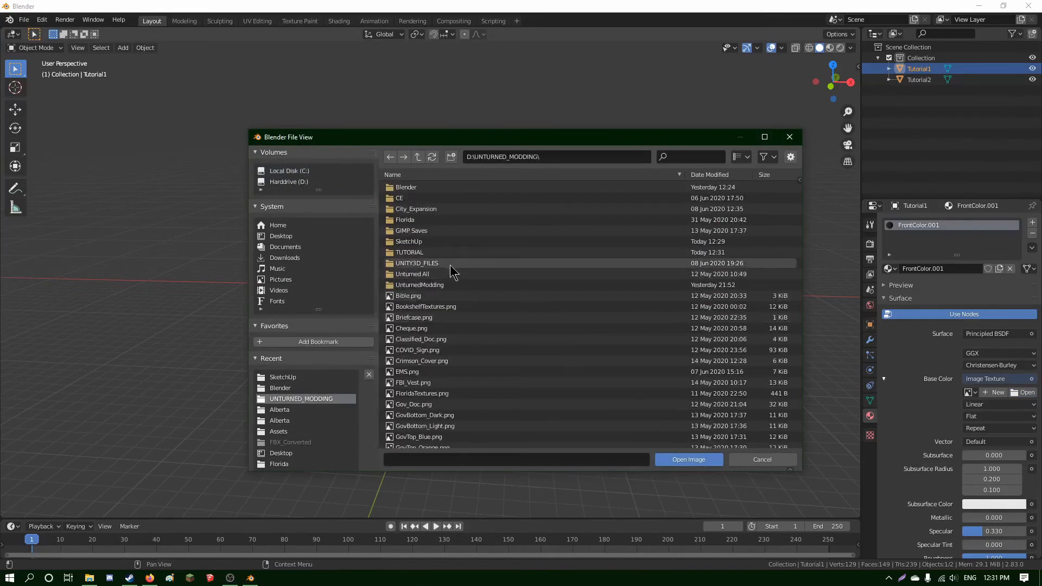
pyautogui.click(438, 252)
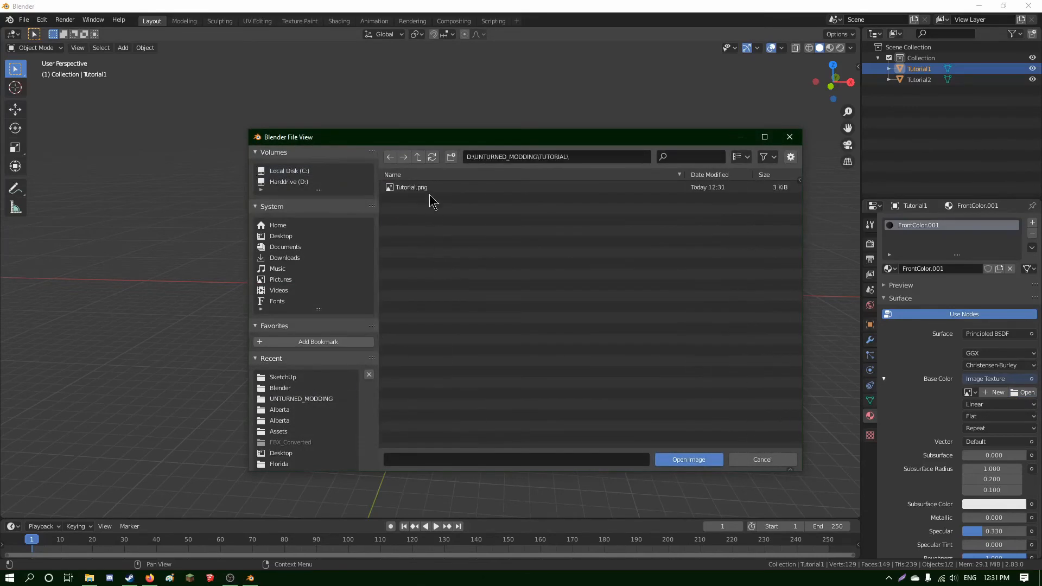
pyautogui.click(426, 187)
pyautogui.click(692, 460)
# Switch the 3D viewport to Material Preview shading and view the textured Tutorial1 shell from the front.
pyautogui.press('z')
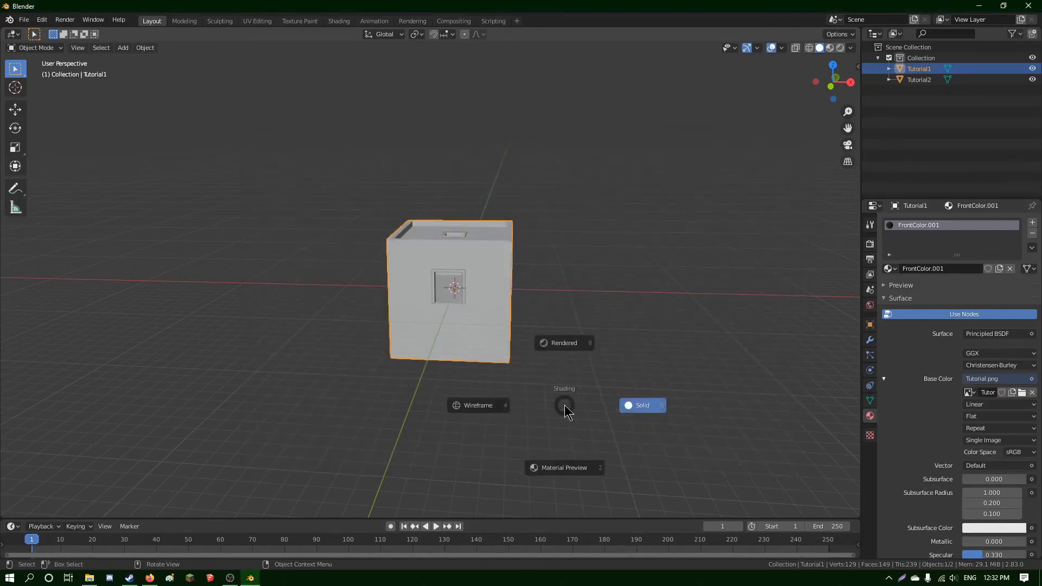
pyautogui.click(567, 412)
pyautogui.moveTo(543, 414)
pyautogui.mouseDown(button='middle')
pyautogui.moveTo(432, 401)
pyautogui.moveTo(530, 384)
pyautogui.moveTo(509, 321)
pyautogui.mouseUp(button='middle')
pyautogui.press('Tab')
pyautogui.press('Tab')
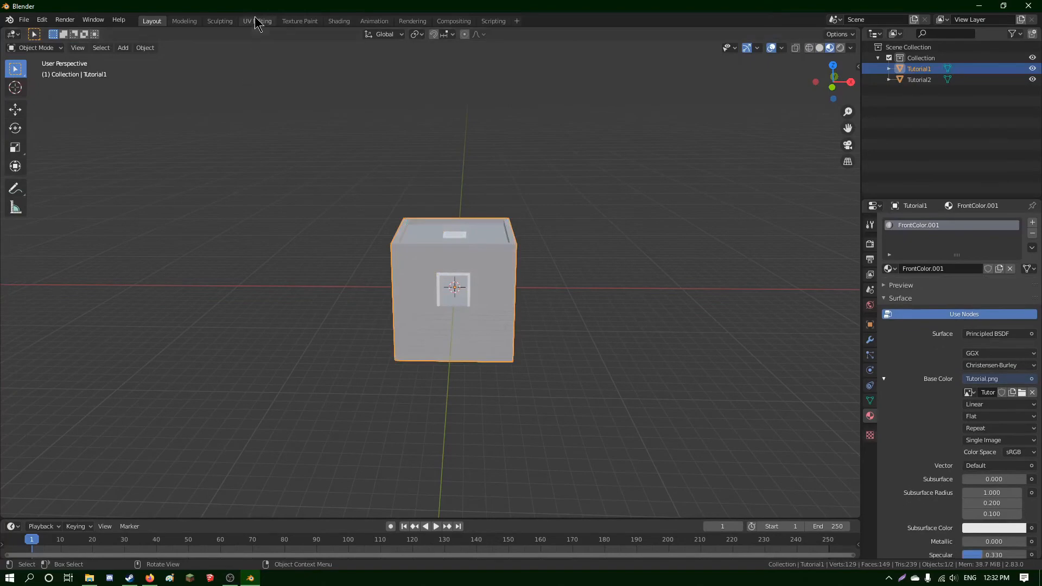
# Switch to the UV Editing workspace, select all of Tutorial1's UVs and scale the oversized layout down to a small patch above the texture.
pyautogui.click(257, 21)
pyautogui.scroll(-3, 617, 270)
pyautogui.scroll(-3, 552, 271)
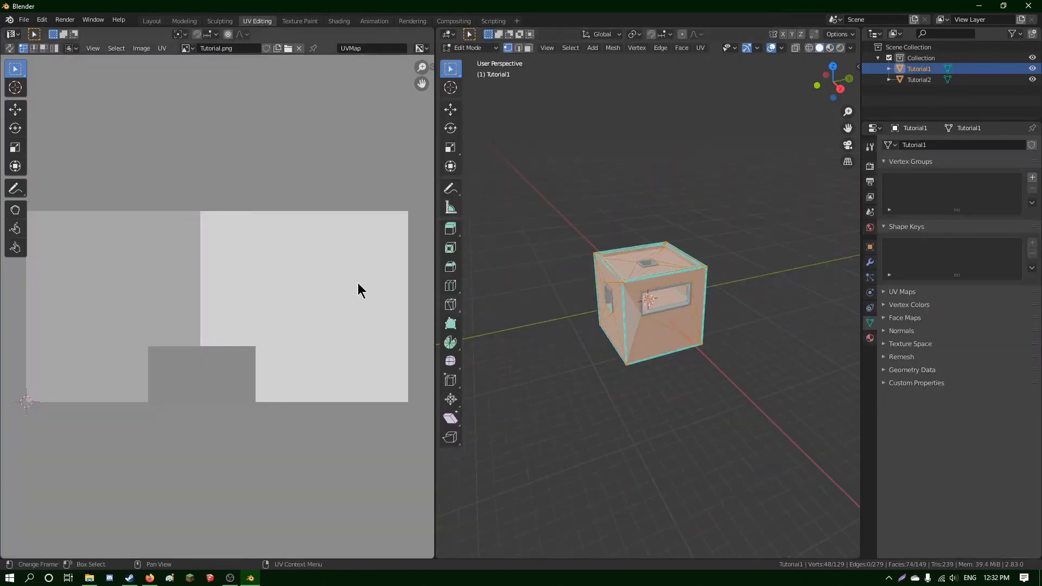
pyautogui.scroll(-11, 358, 288)
pyautogui.scroll(10, 328, 285)
pyautogui.scroll(-10, 331, 290)
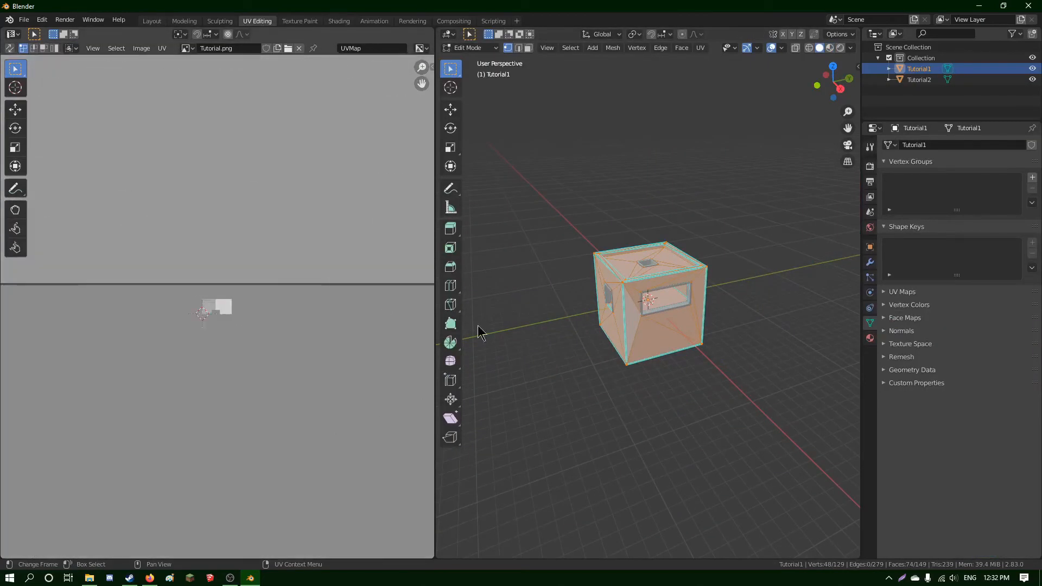
pyautogui.scroll(8, 694, 357)
pyautogui.scroll(-10, 694, 358)
pyautogui.press('a')
pyautogui.press('s')
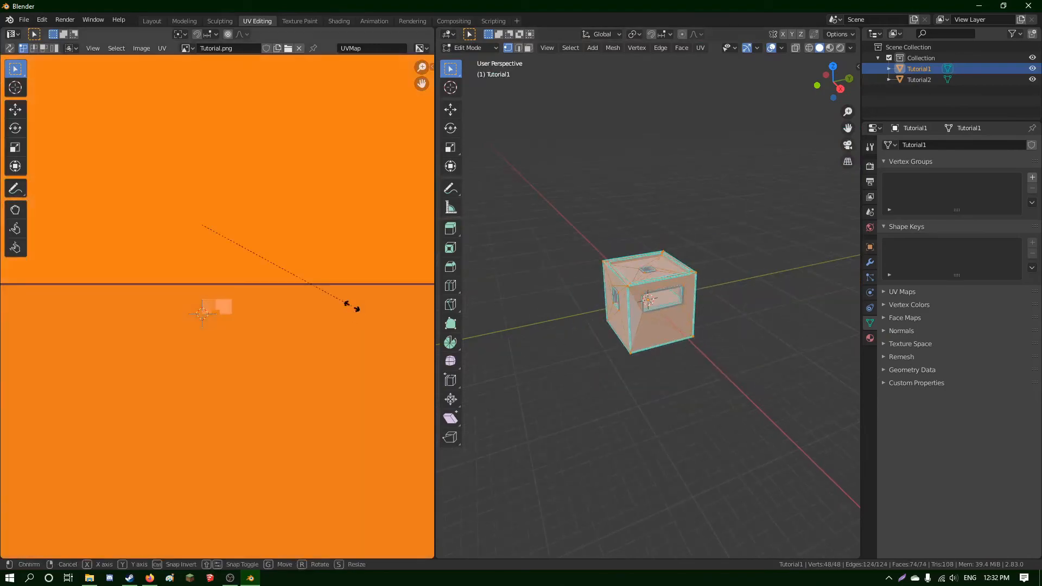
pyautogui.click(168, 211)
pyautogui.scroll(-5, 302, 325)
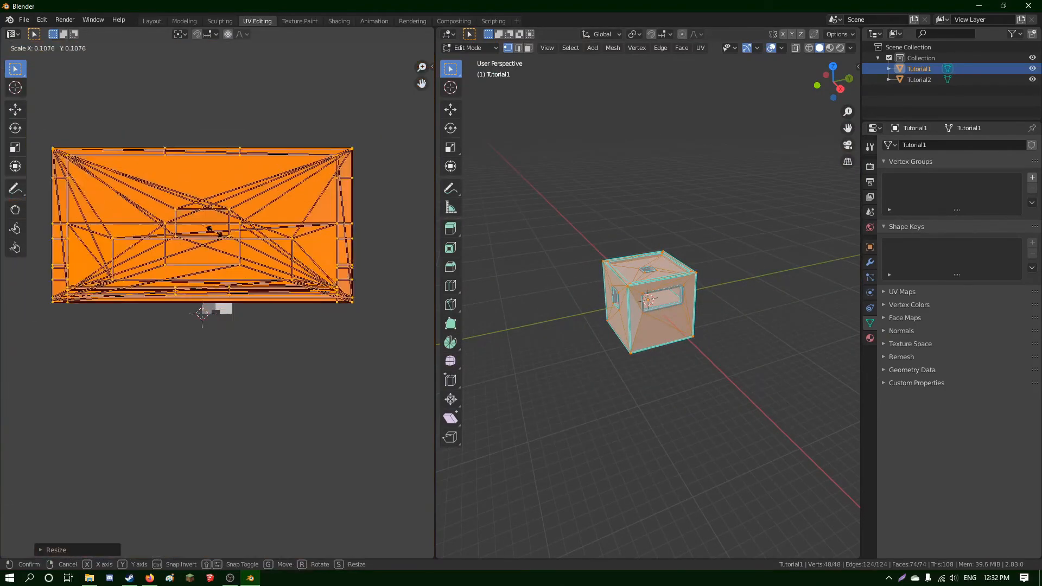
pyautogui.scroll(-8, 263, 274)
pyautogui.scroll(10, 688, 333)
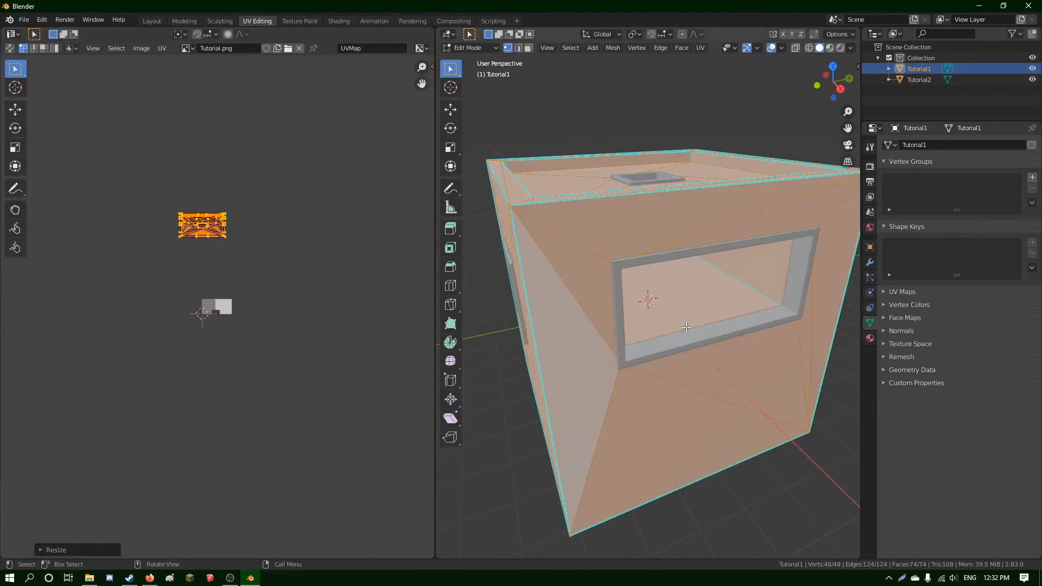
pyautogui.press('Tab')
pyautogui.scroll(-10, 688, 334)
pyautogui.press('Tab')
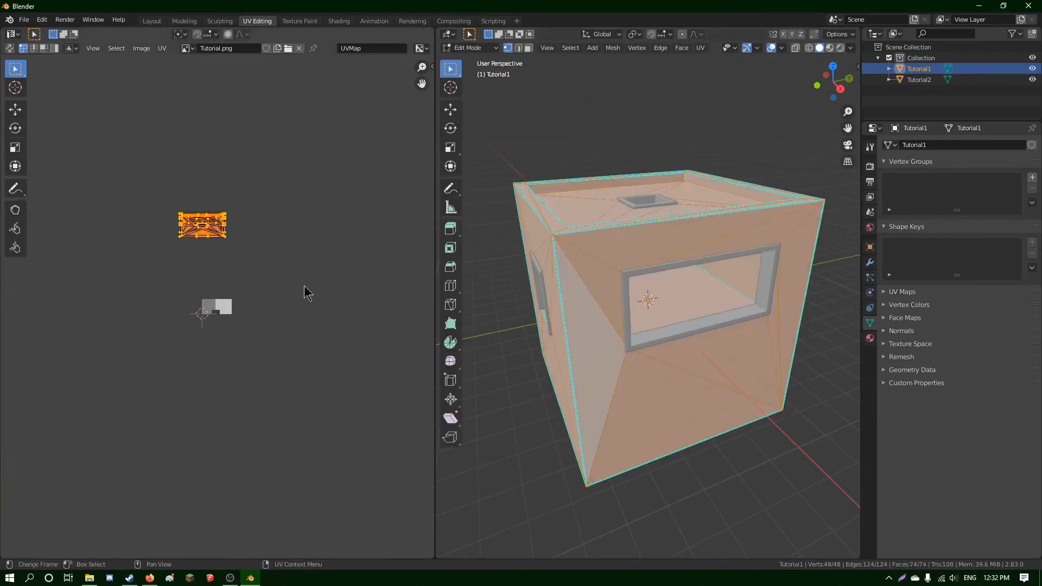
# Scale all the UVs down further to about 0.14 and move them onto the texture's medium gray area.
pyautogui.press('s')
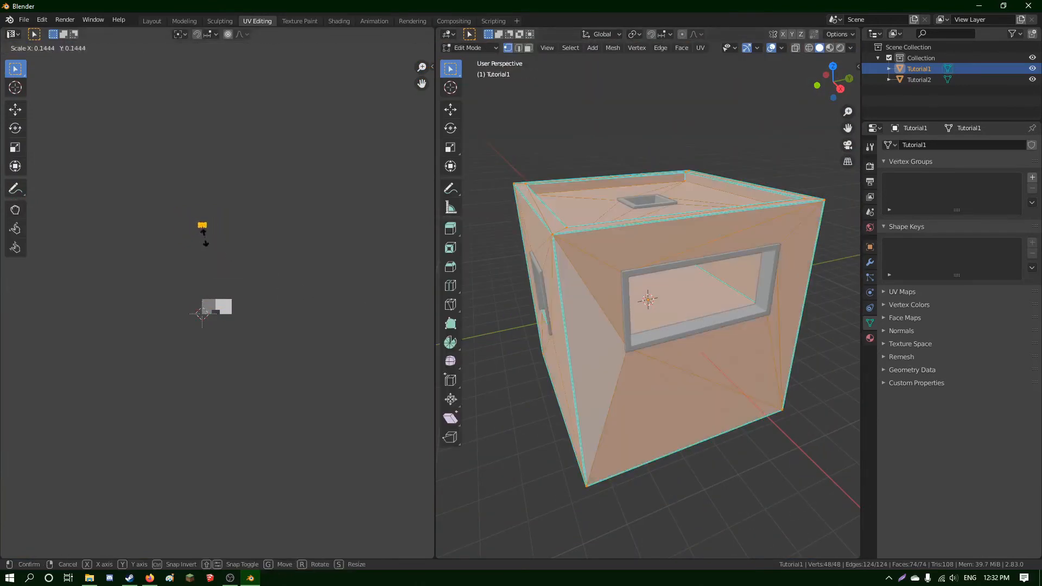
pyautogui.click(205, 238)
pyautogui.press('g')
pyautogui.click(206, 316)
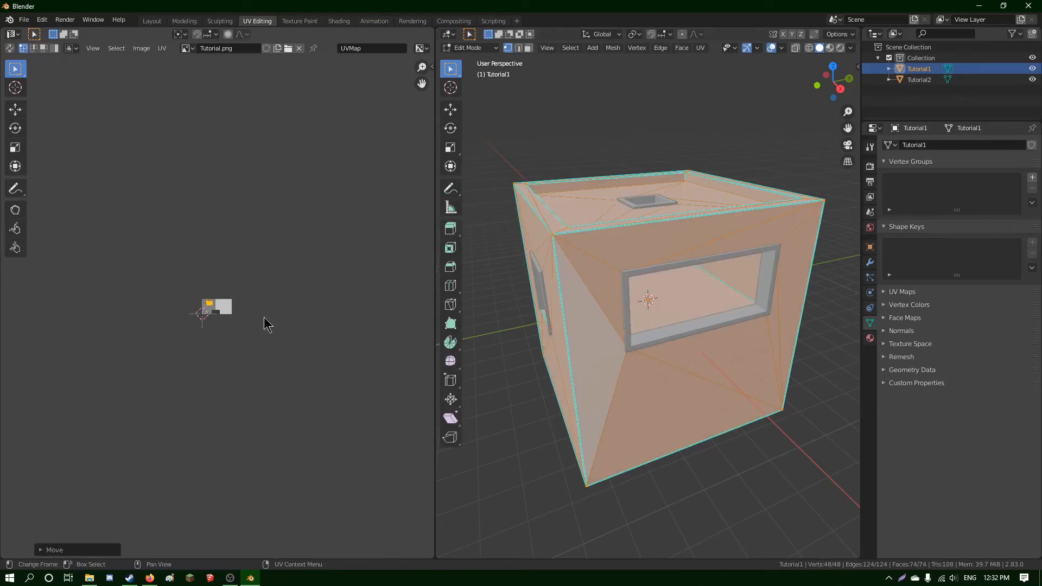
# Shrink the UVs to almost a single point and reposition them near the middle of the medium gray area.
pyautogui.press('Home')
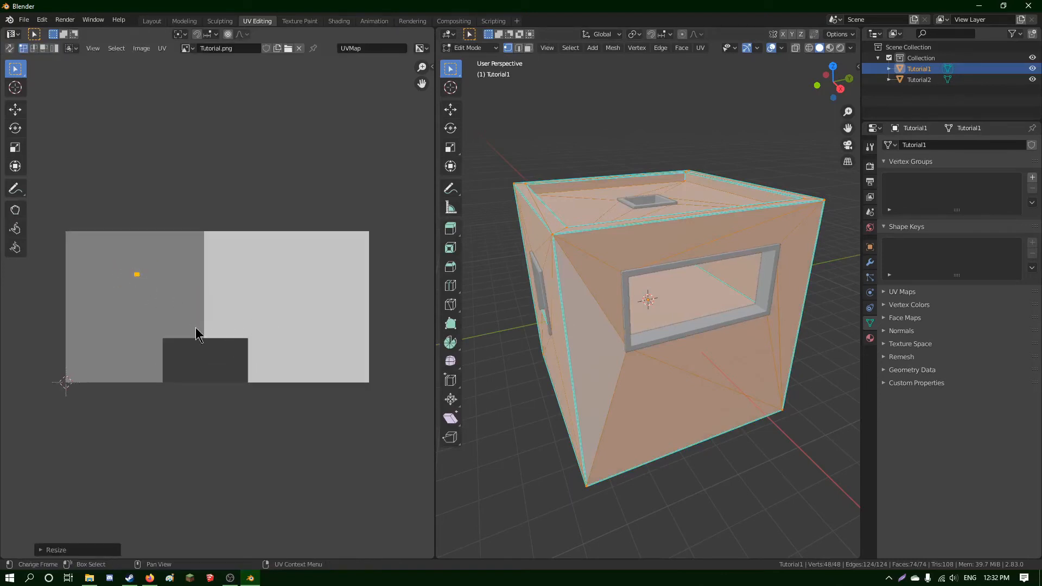
pyautogui.press('s')
pyautogui.click(116, 262)
pyautogui.press('s')
pyautogui.click(111, 257)
pyautogui.press('g')
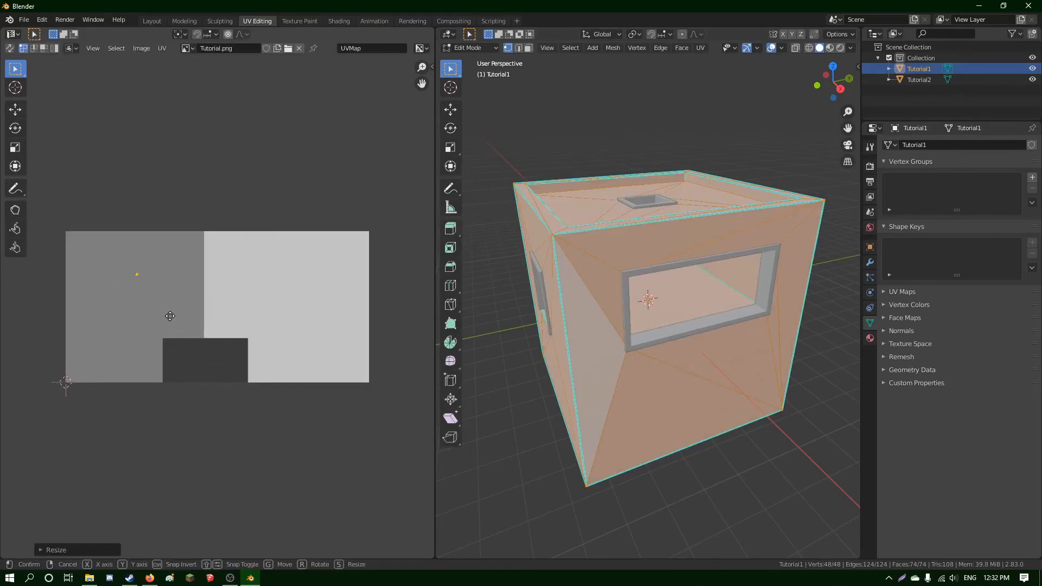
pyautogui.click(165, 333)
# Switch the Tutorial1 mesh to face selection and select a single face inside the building.
pyautogui.moveTo(619, 377); pyautogui.dragTo(685, 371, button='middle')
pyautogui.click(670, 314)
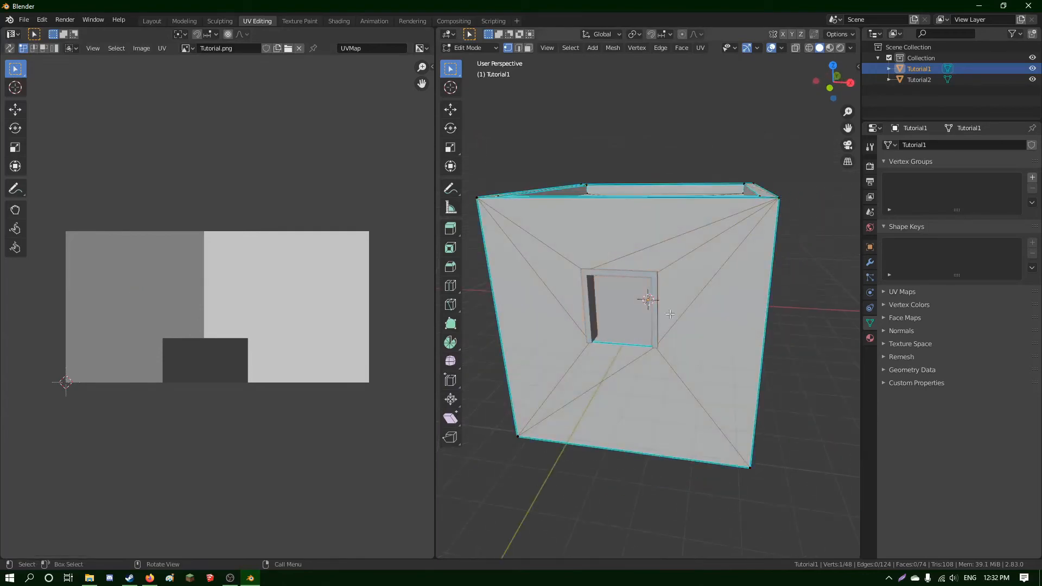
pyautogui.moveTo(689, 300); pyautogui.dragTo(673, 315, button='middle')
pyautogui.click(528, 49)
pyautogui.moveTo(570, 315); pyautogui.dragTo(637, 282, button='middle')
pyautogui.click(704, 293)
pyautogui.moveTo(767, 312); pyautogui.dragTo(646, 298, button='middle')
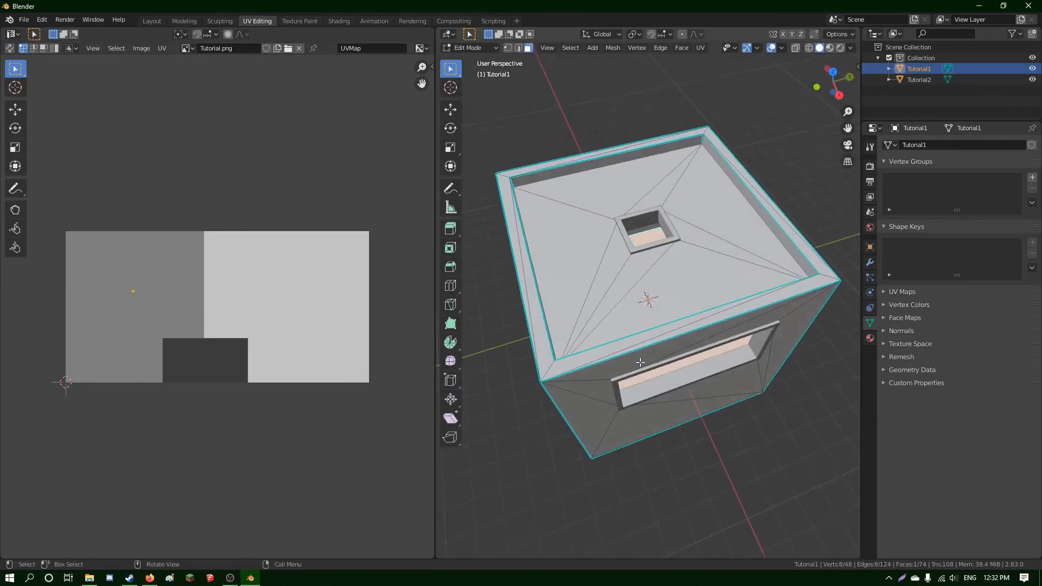
# Add all the recessed roof faces around the skylight opening to the selection.
pyautogui.keyDown('shift'); pyautogui.click(573, 251); pyautogui.keyUp('shift')
pyautogui.keyDown('shift'); pyautogui.click(666, 194); pyautogui.keyUp('shift')
pyautogui.keyDown('shift'); pyautogui.click(681, 207); pyautogui.keyUp('shift')
pyautogui.keyDown('shift'); pyautogui.click(686, 232); pyautogui.keyUp('shift')
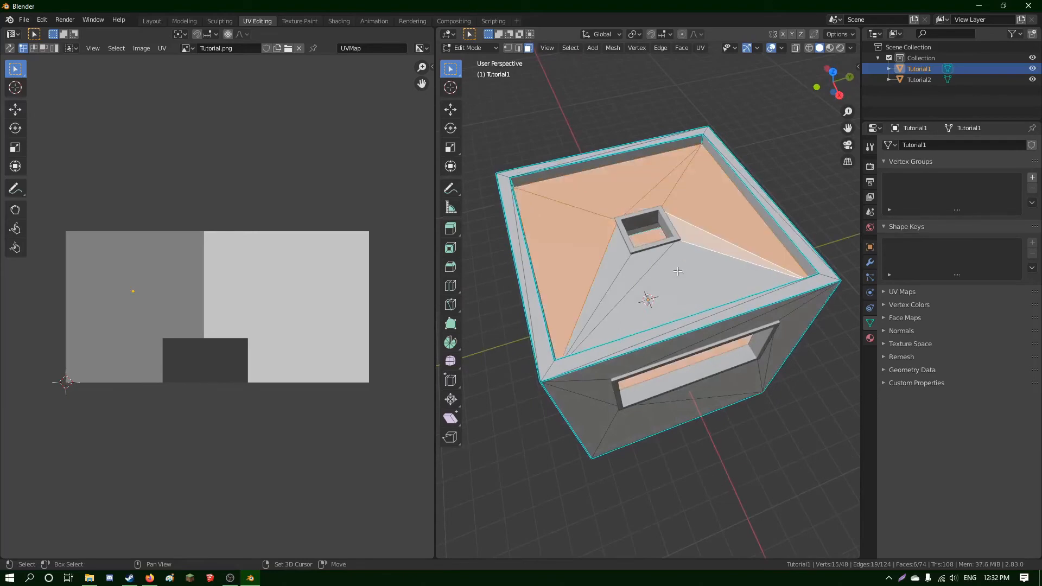
pyautogui.keyDown('shift'); pyautogui.click(678, 273); pyautogui.keyUp('shift')
pyautogui.keyDown('shift'); pyautogui.click(634, 272); pyautogui.keyUp('shift')
pyautogui.keyDown('shift'); pyautogui.click(611, 267); pyautogui.keyUp('shift')
# Add the interior ceiling faces around the skylight opening to the selection, working through the window, and return to Object Mode.
pyautogui.moveTo(757, 374); pyautogui.dragTo(667, 271, button='middle')
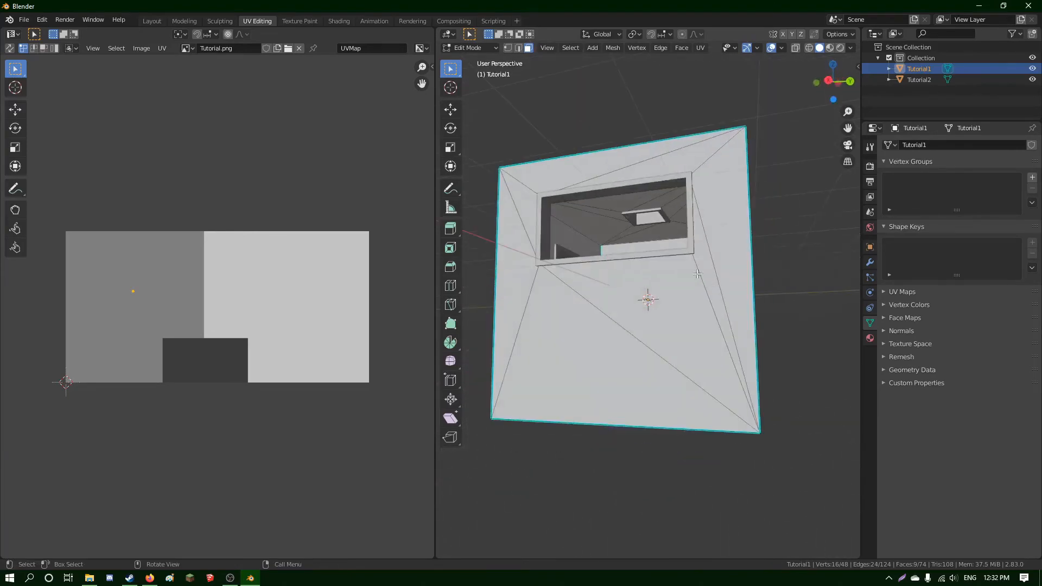
pyautogui.keyDown('shift'); pyautogui.click(589, 230); pyautogui.keyUp('shift')
pyautogui.keyDown('shift'); pyautogui.click(616, 214); pyautogui.keyUp('shift')
pyautogui.keyDown('shift'); pyautogui.click(657, 205); pyautogui.keyUp('shift')
pyautogui.keyDown('shift'); pyautogui.click(661, 206); pyautogui.keyUp('shift')
pyautogui.keyDown('shift'); pyautogui.click(675, 211); pyautogui.keyUp('shift')
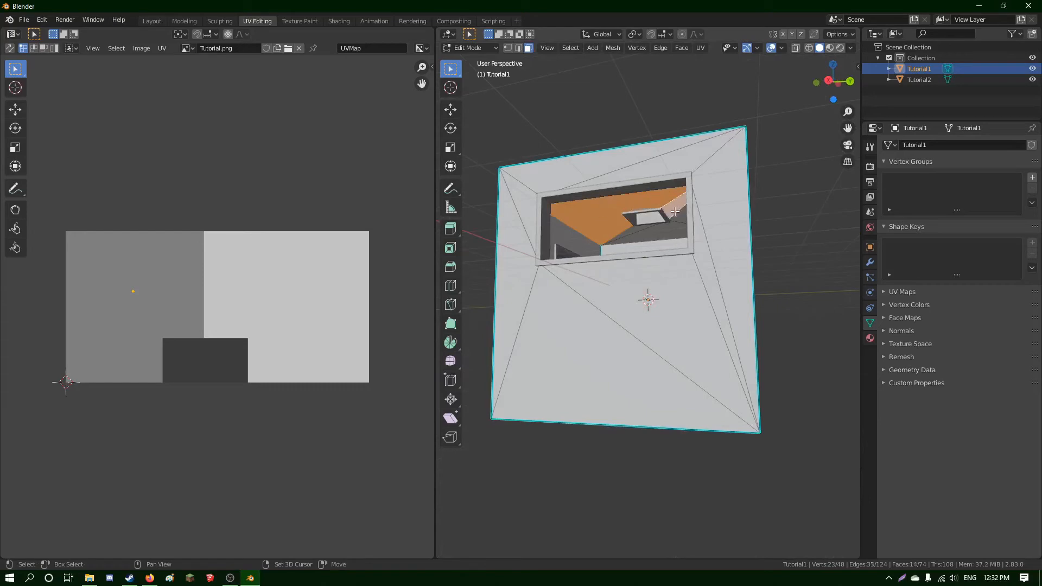
pyautogui.keyDown('shift'); pyautogui.click(674, 230); pyautogui.keyUp('shift')
pyautogui.keyDown('shift'); pyautogui.click(645, 231); pyautogui.keyUp('shift')
pyautogui.moveTo(669, 254); pyautogui.dragTo(776, 278, button='middle')
pyautogui.press('Tab')
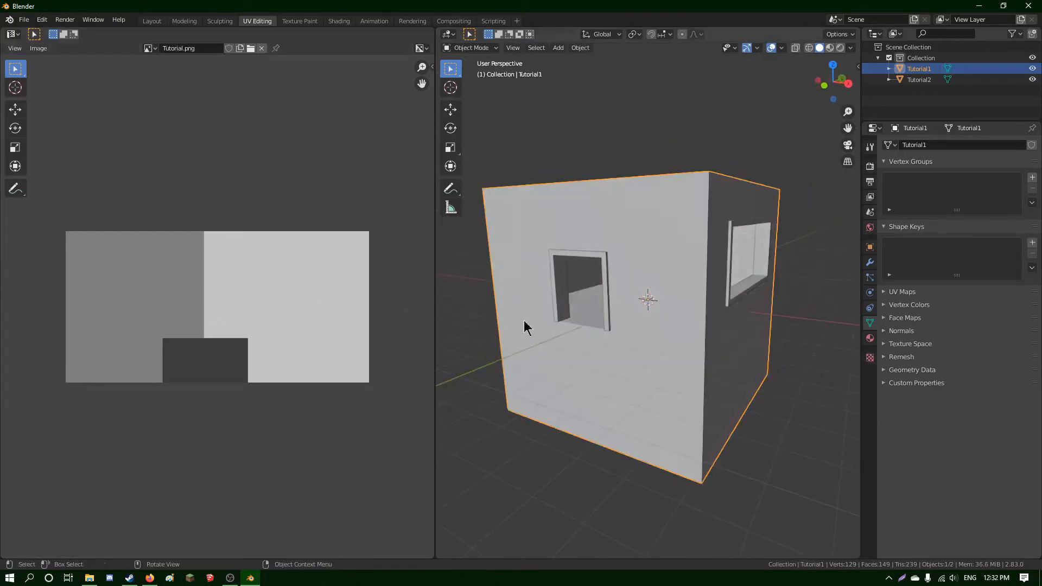
# Select the Tutorial2 frames object and set its FrontColor material's base color to an Image Texture.
pyautogui.moveTo(528, 326); pyautogui.dragTo(531, 380, button='middle')
pyautogui.moveTo(620, 380); pyautogui.dragTo(620, 379, button='middle')
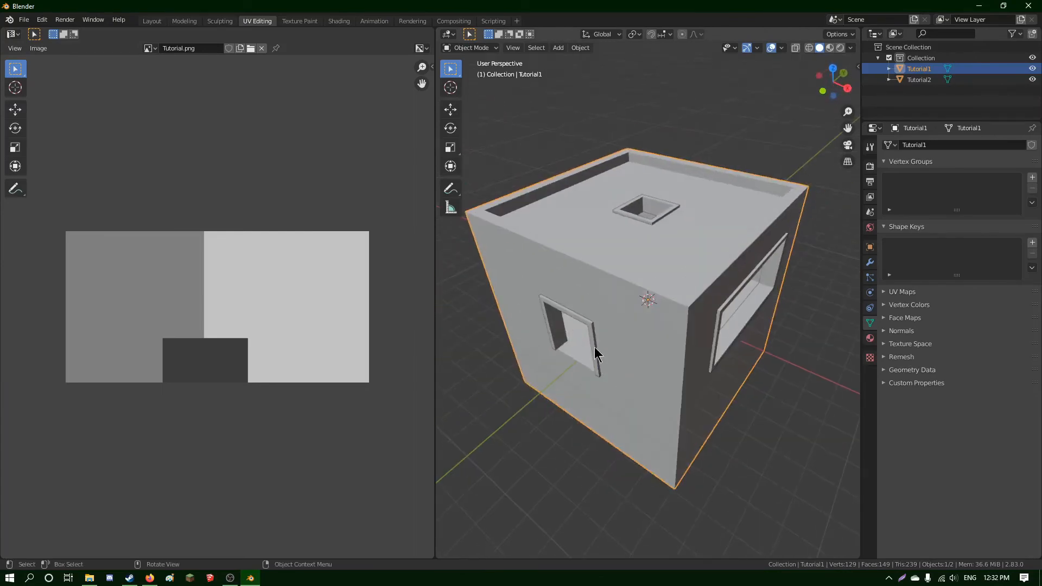
pyautogui.click(594, 344)
pyautogui.moveTo(595, 338); pyautogui.dragTo(577, 326, button='middle')
pyautogui.click(870, 338)
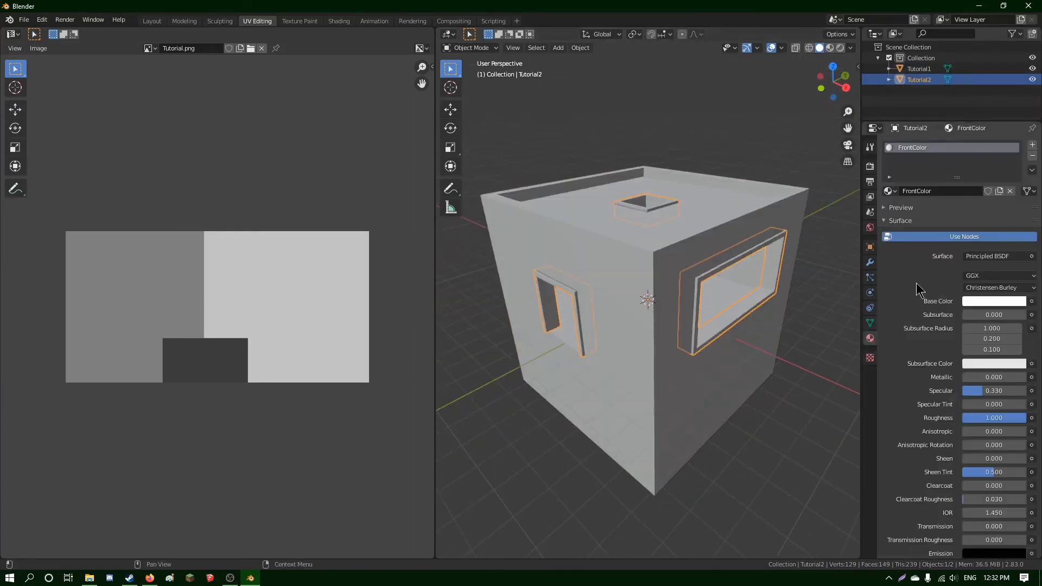
pyautogui.click(1031, 301)
pyautogui.click(821, 373)
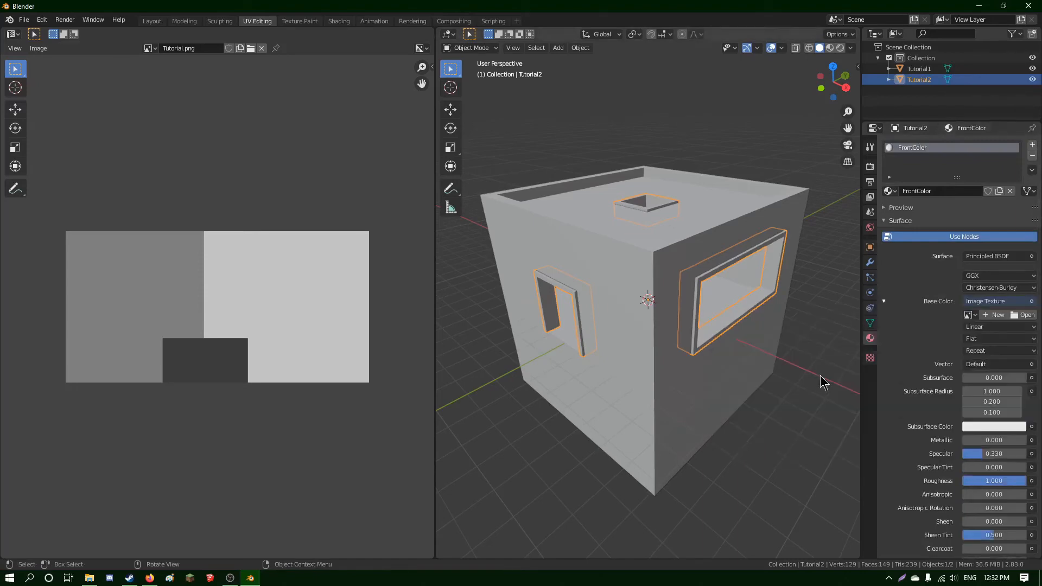
# Load Tutorial.png from the TUTORIAL folder as the frames' base color image.
pyautogui.click(1024, 315)
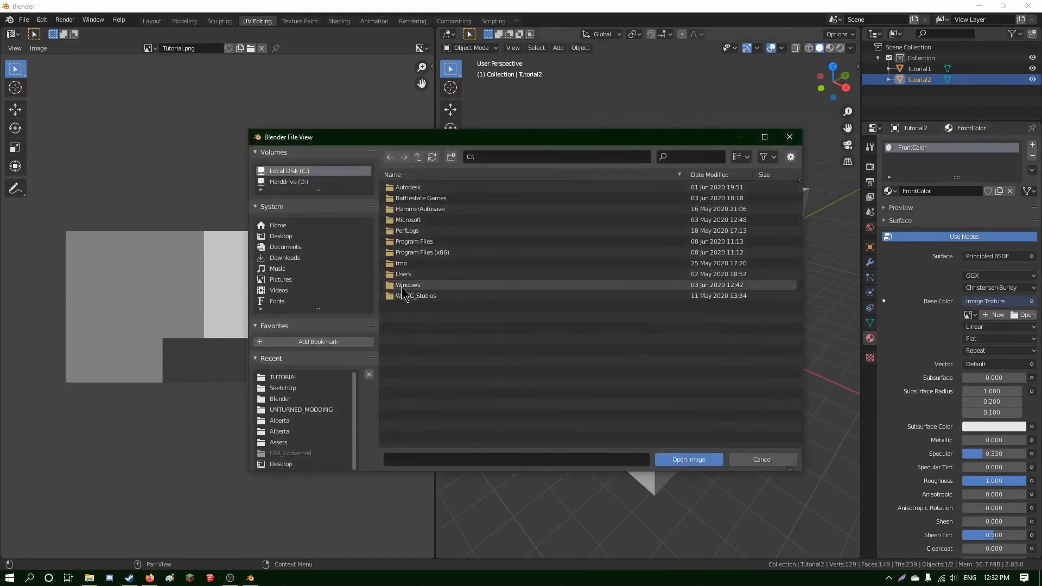
pyautogui.click(295, 378)
pyautogui.click(412, 187)
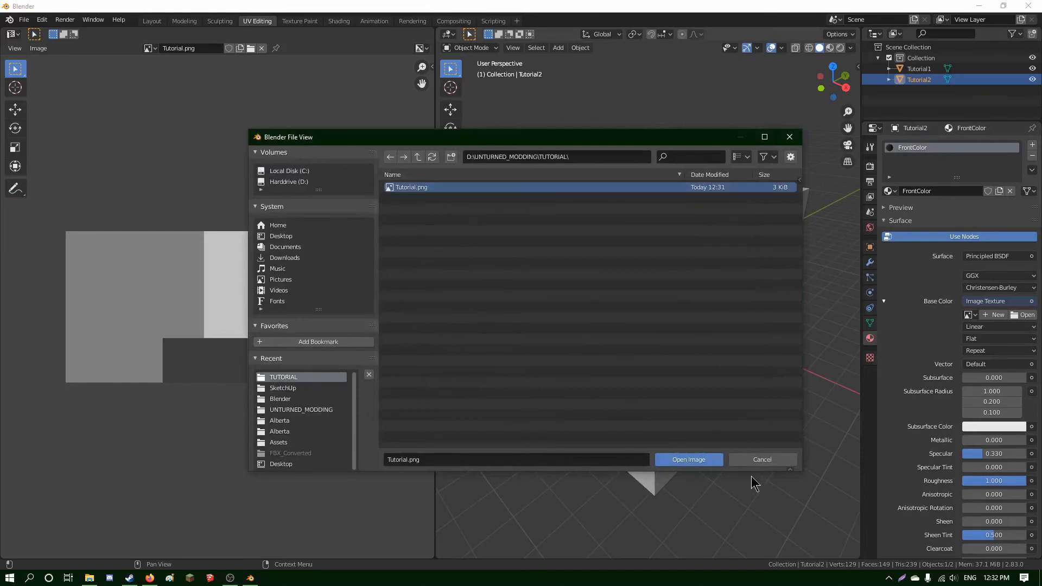
pyautogui.click(706, 460)
# Enter Edit Mode on the frames mesh and unwrap all its faces.
pyautogui.moveTo(682, 472); pyautogui.dragTo(647, 411, button='middle')
pyautogui.press('Tab')
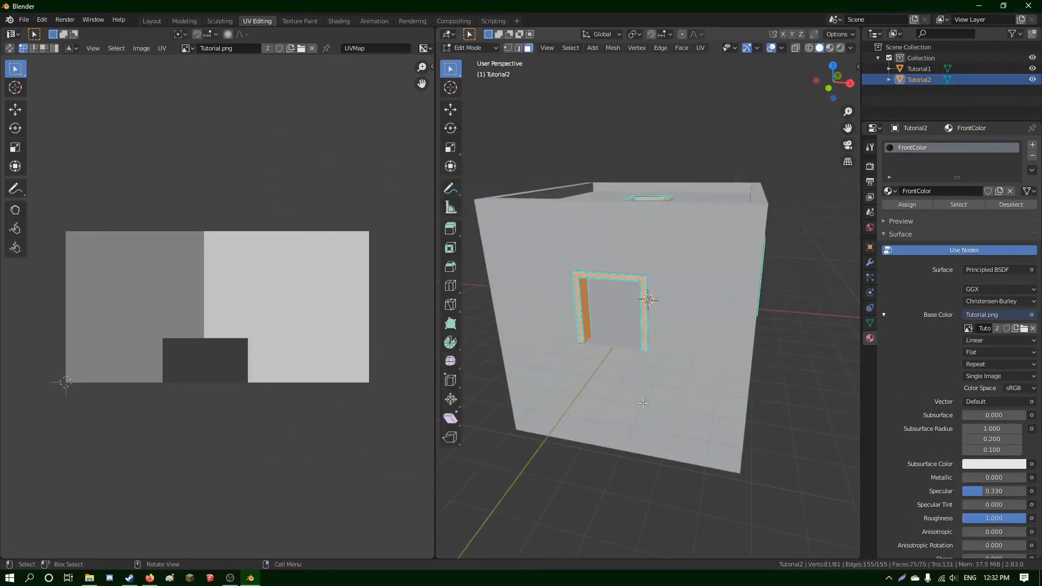
pyautogui.scroll(-4, 643, 407)
pyautogui.press('u')
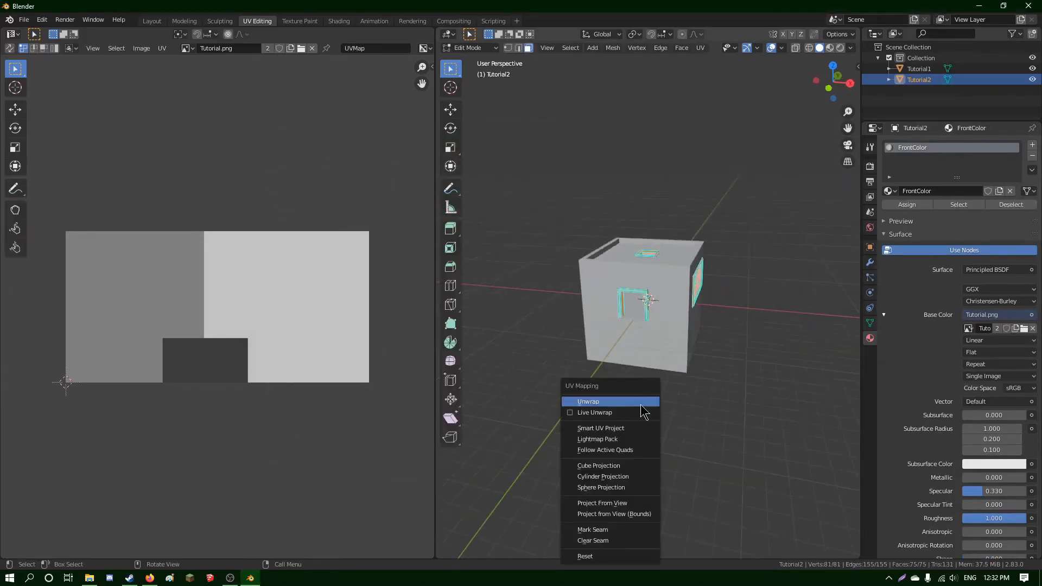
pyautogui.click(641, 405)
# Select all the frame UVs and try to scale them and move them above the texture image.
pyautogui.press('a')
pyautogui.press('s')
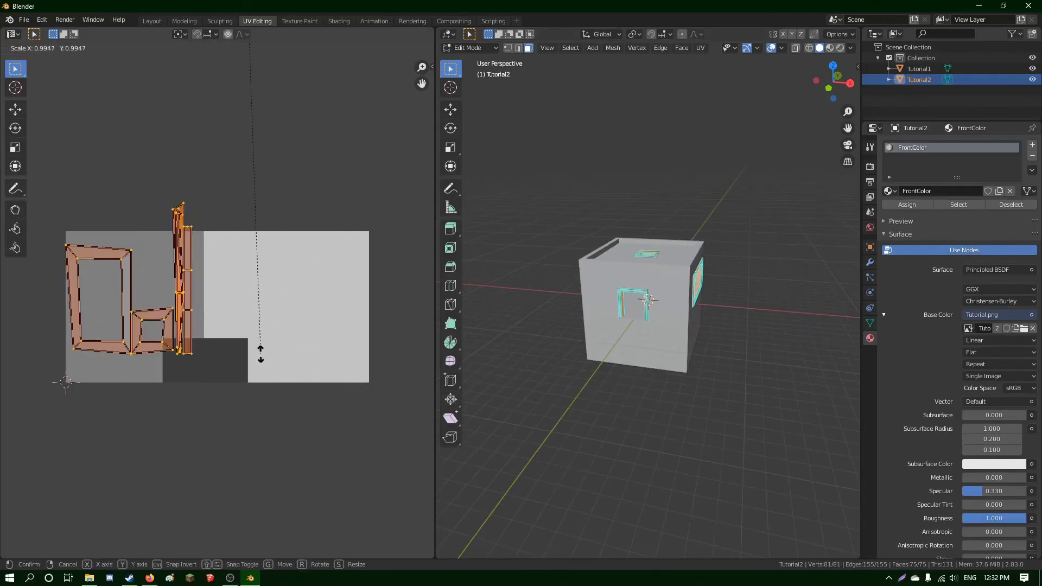
pyautogui.click(237, 334)
pyautogui.press('g')
pyautogui.click(305, 488)
pyautogui.press('s')
pyautogui.click(265, 196)
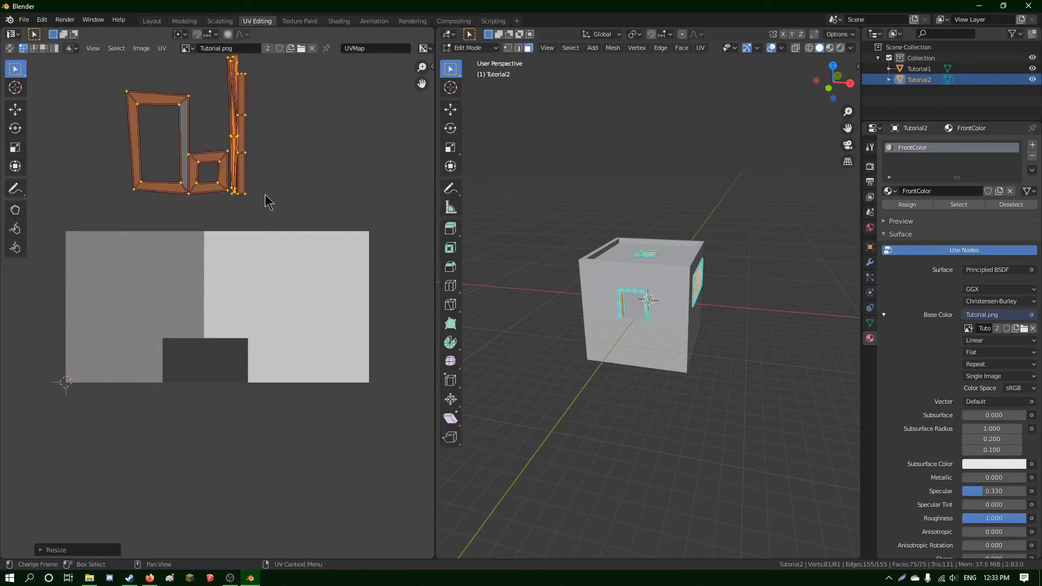
# Scale down the oversized frame UVs and move them over the texture image.
pyautogui.scroll(-20, 265, 201)
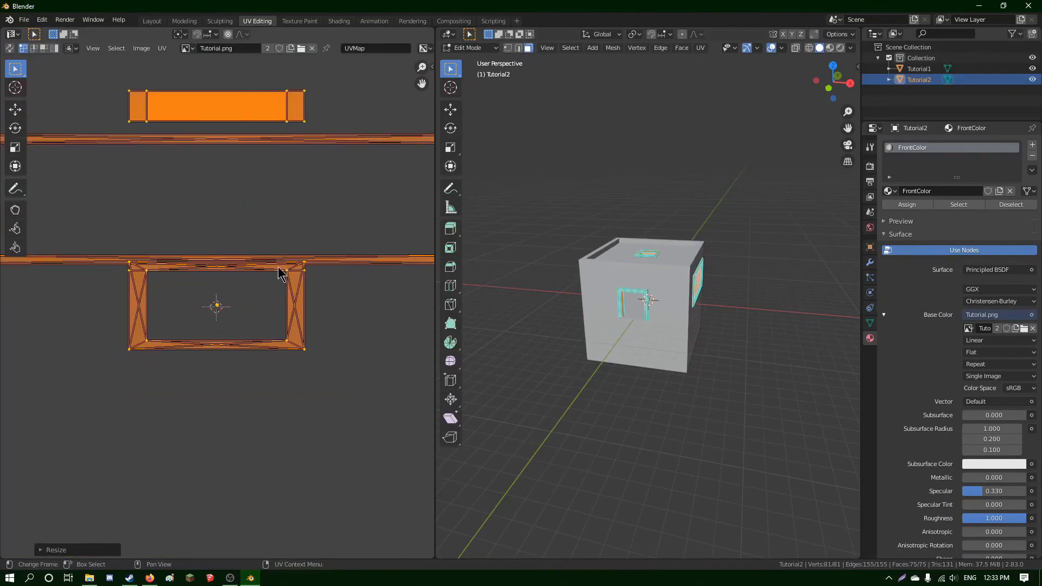
pyautogui.press('s')
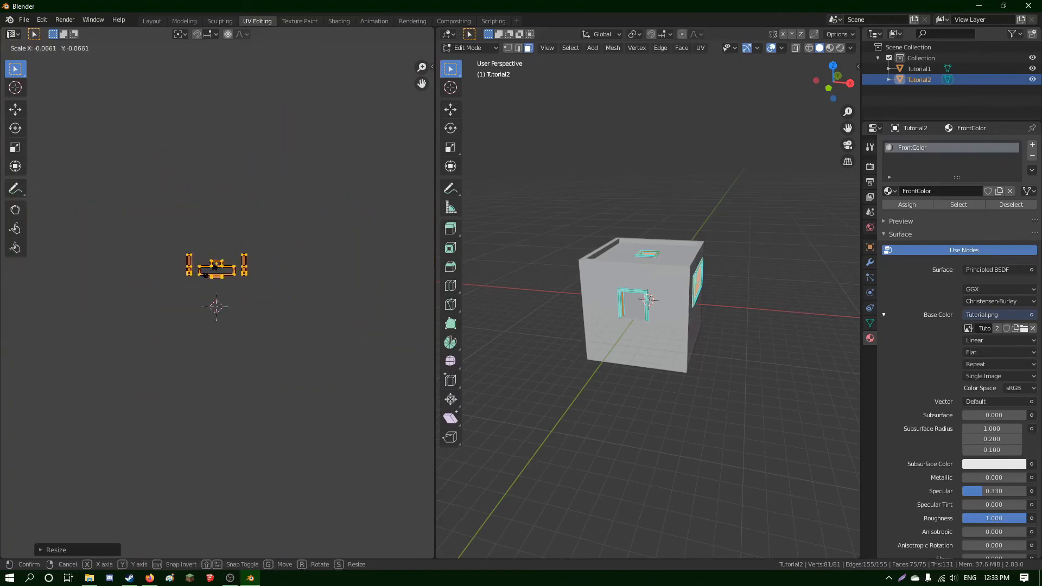
pyautogui.click(218, 267)
pyautogui.press('g')
pyautogui.click(220, 304)
pyautogui.scroll(11, 223, 307)
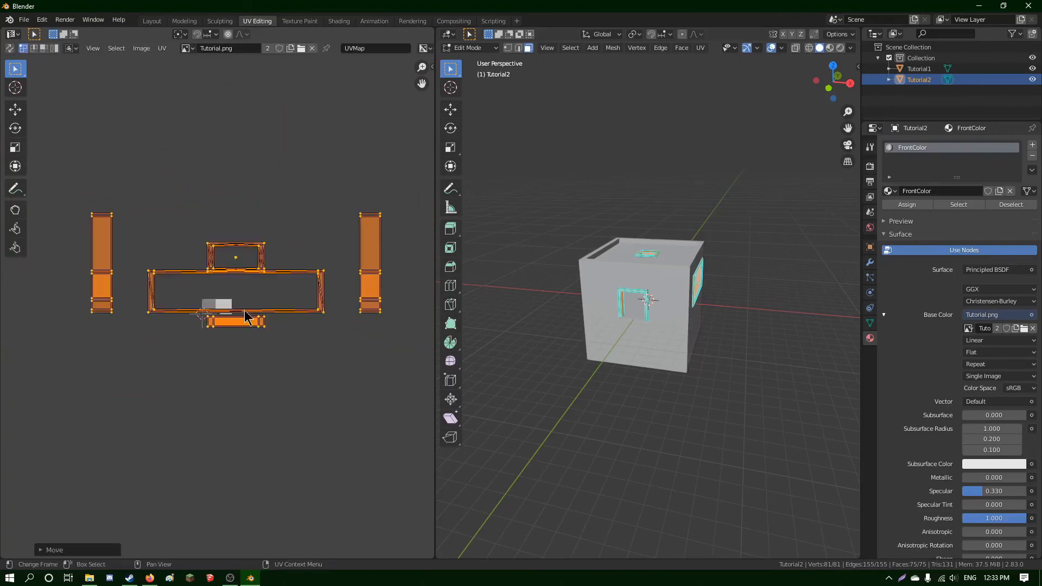
# Shrink the frame UVs to a tiny cluster on the dark gray area and return to Object Mode.
pyautogui.press('s')
pyautogui.click(238, 274)
pyautogui.press('g')
pyautogui.click(231, 319)
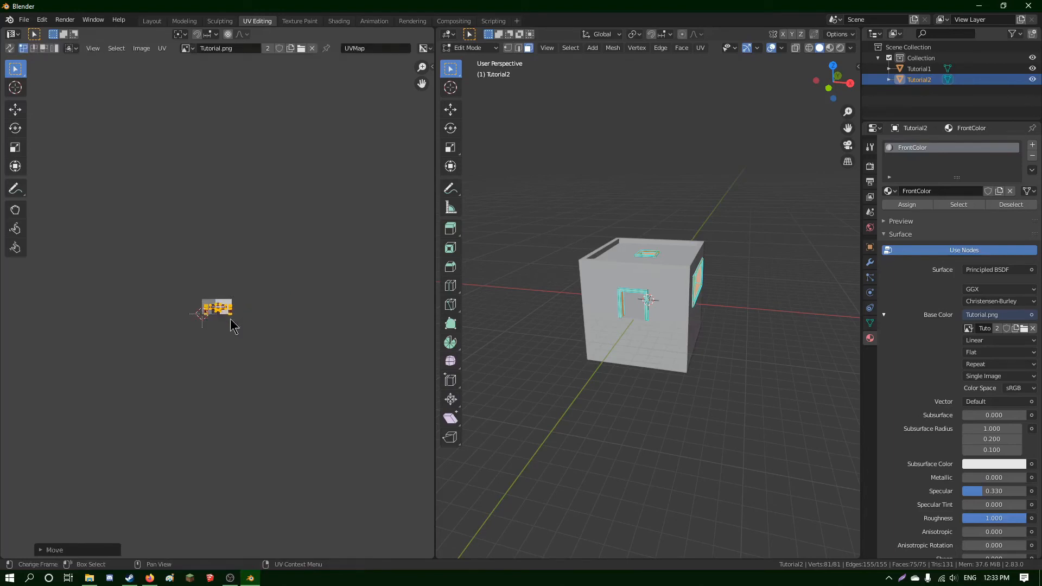
pyautogui.scroll(5, 232, 326)
pyautogui.press('s')
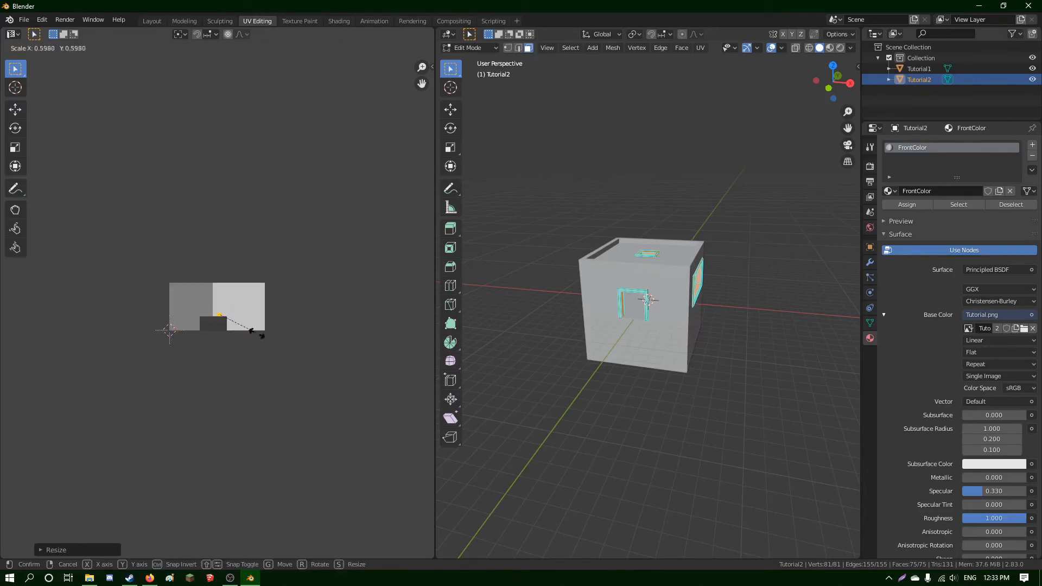
pyautogui.click(226, 327)
pyautogui.press('Tab')
# Switch the viewport to Material Preview shading, deselect everything and examine the textured building from several sides.
pyautogui.moveTo(691, 391)
pyautogui.mouseDown(button='middle')
pyautogui.moveTo(620, 395)
pyautogui.moveTo(736, 416)
pyautogui.moveTo(679, 401)
pyautogui.moveTo(721, 402)
pyautogui.moveTo(725, 430)
pyautogui.moveTo(616, 379)
pyautogui.moveTo(579, 388)
pyautogui.moveTo(604, 400)
pyautogui.moveTo(633, 349)
pyautogui.mouseUp(button='middle')
pyautogui.press('z')
pyautogui.click(666, 420)
pyautogui.click(735, 416)
pyautogui.scroll(1, 678, 400)
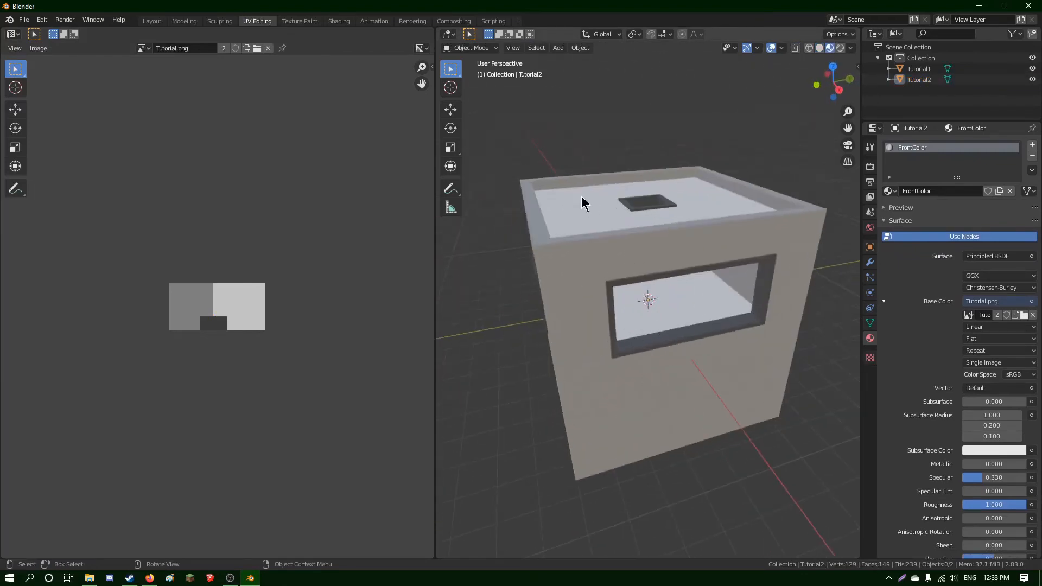
pyautogui.moveTo(581, 204); pyautogui.dragTo(638, 280, button='middle')
pyautogui.scroll(-3, 372, 303)
# Save the Blender file as Tutorial in the D:\UNTURNED_MODDING\Blender folder.
pyautogui.hotkey('ctrl', 's')
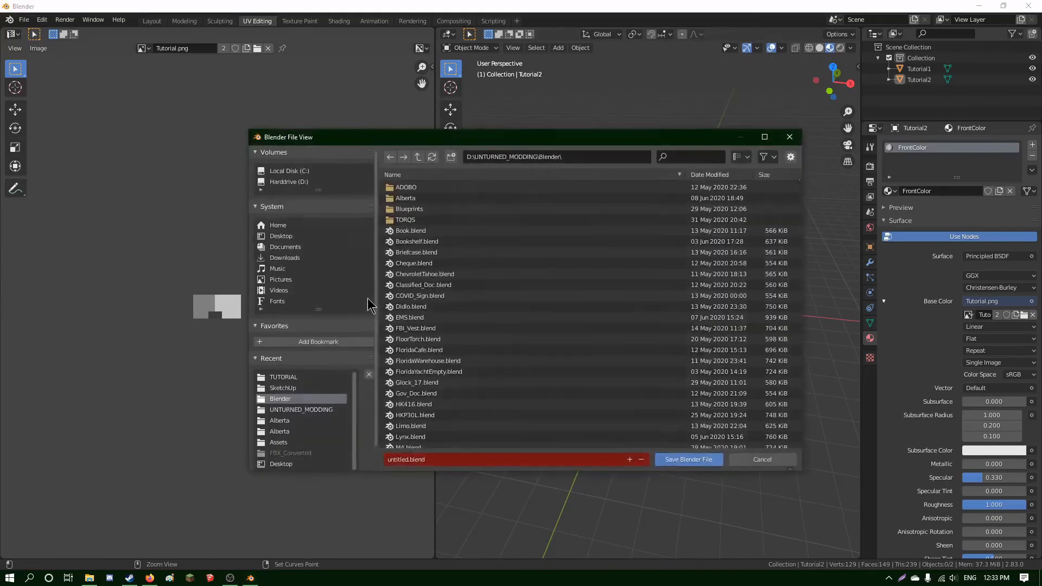
pyautogui.click(398, 459)
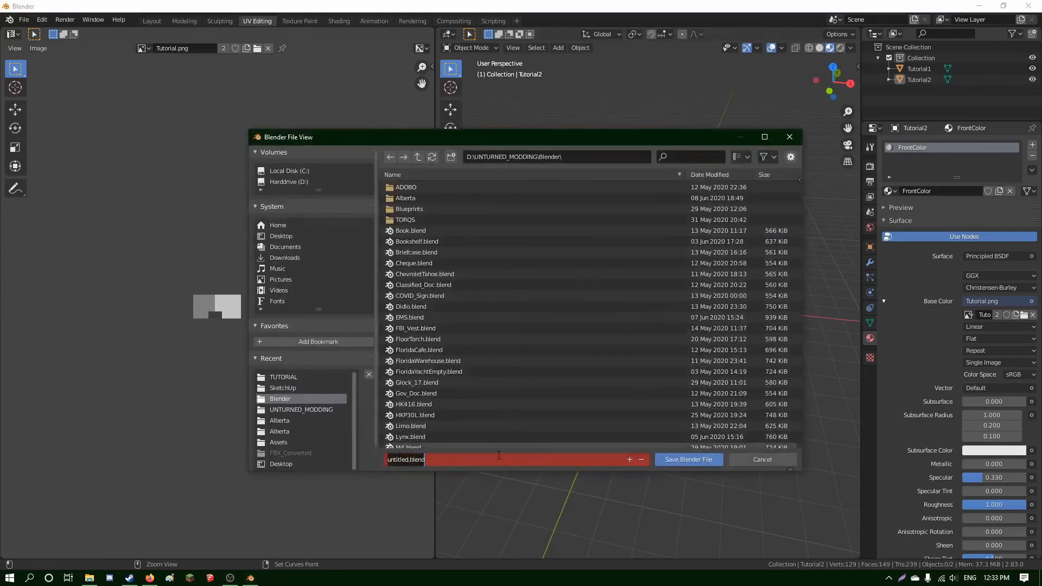
pyautogui.write('Tutorial')
pyautogui.press('Return')
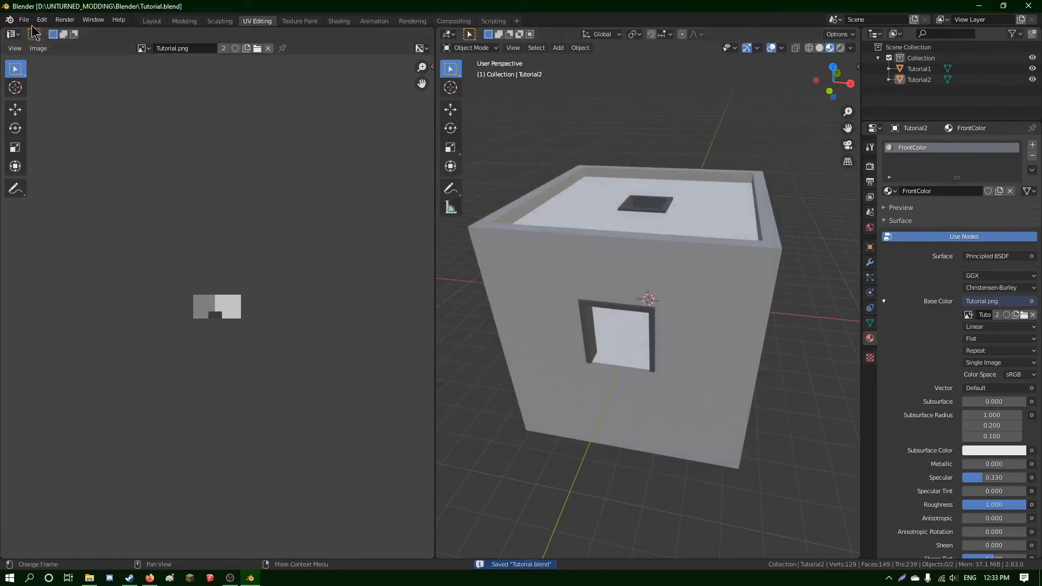
# Export the scene as Tutorial.fbx to the Blender folder, including only Mesh objects.
pyautogui.click(24, 20)
pyautogui.moveTo(54, 178)
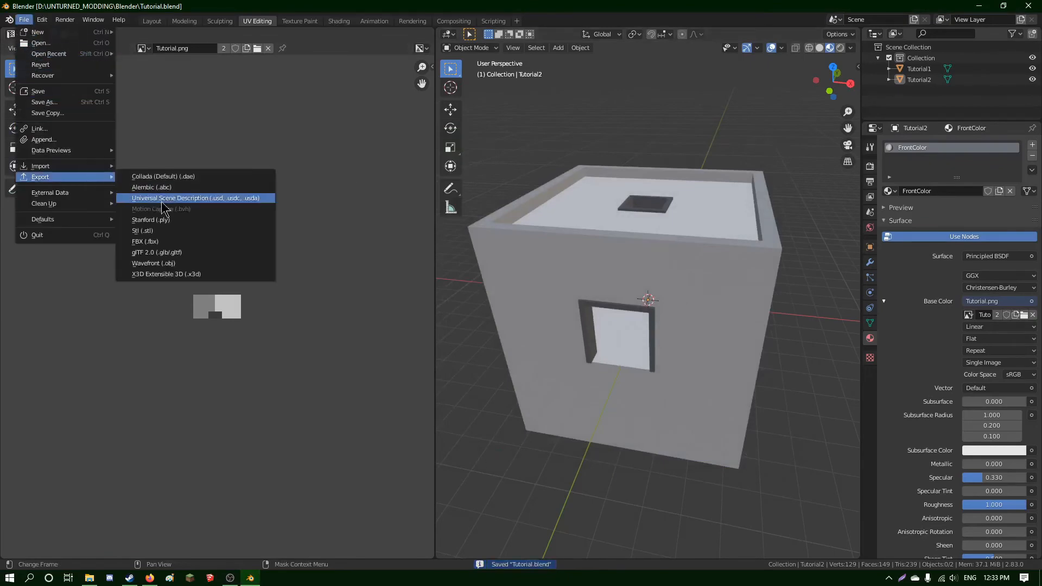
pyautogui.click(173, 241)
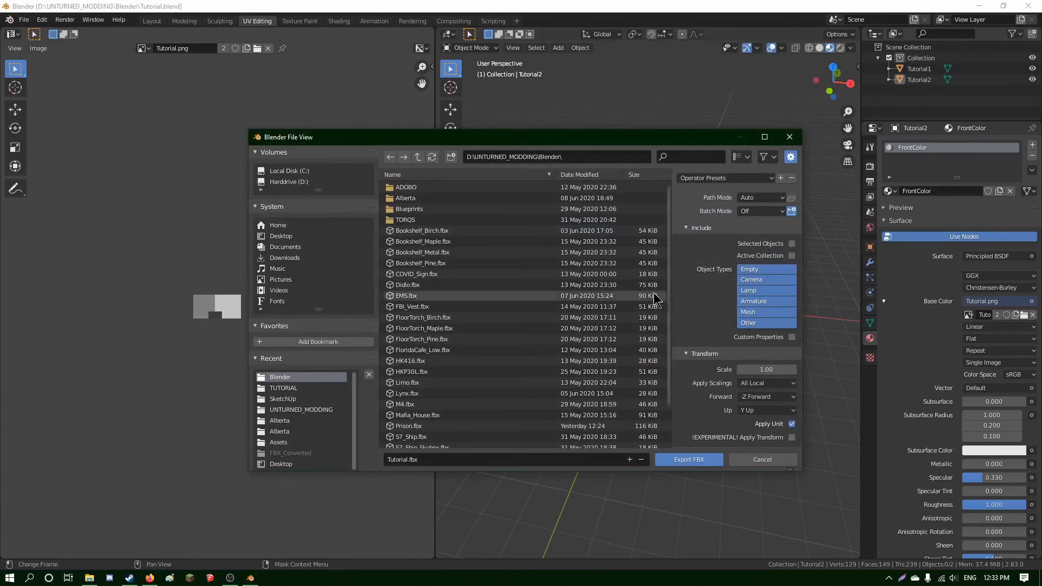
pyautogui.click(780, 312)
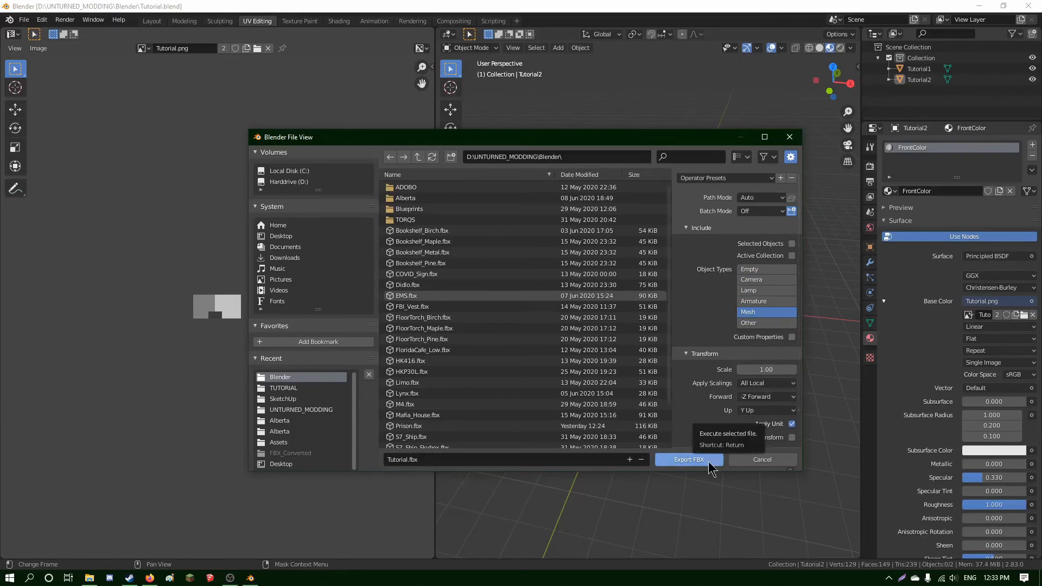
pyautogui.click(688, 460)
# Save the Blender file again, close Blender and minimize the Steam window.
pyautogui.scroll(-4, 717, 402)
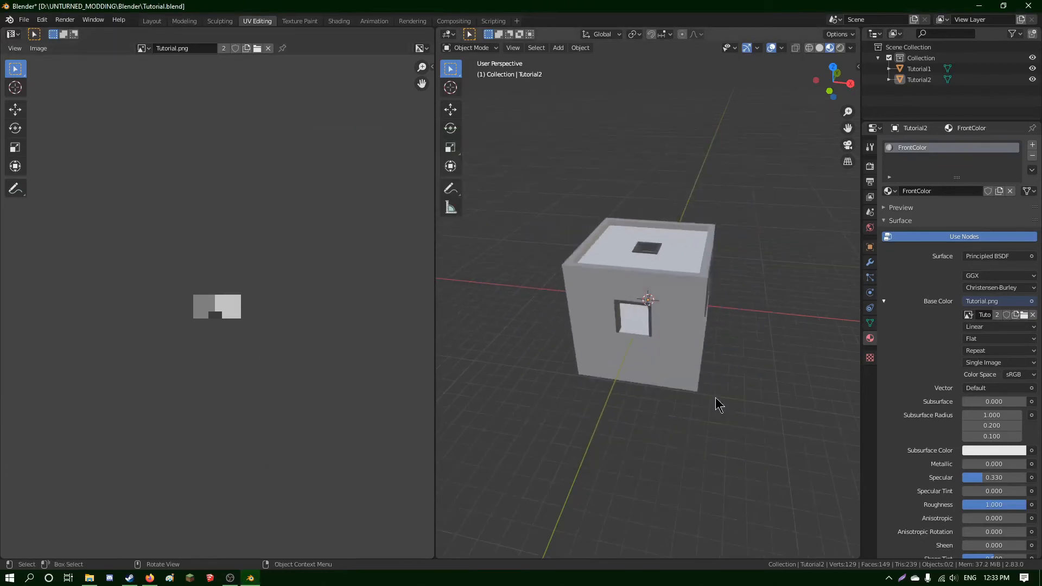
pyautogui.moveTo(718, 402); pyautogui.dragTo(689, 382, button='middle')
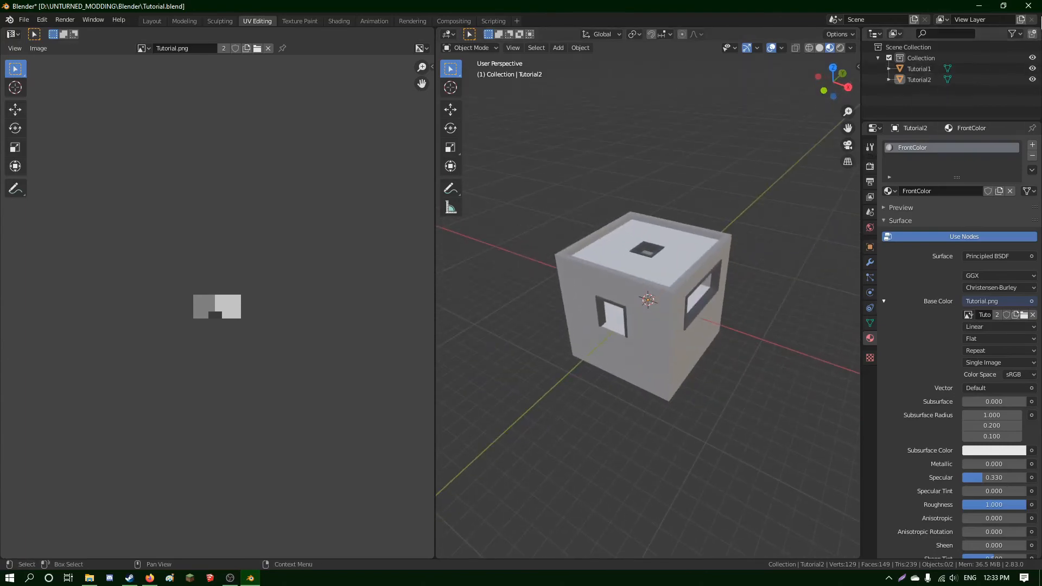
pyautogui.hotkey('ctrl', 's')
pyautogui.click(1037, 11)
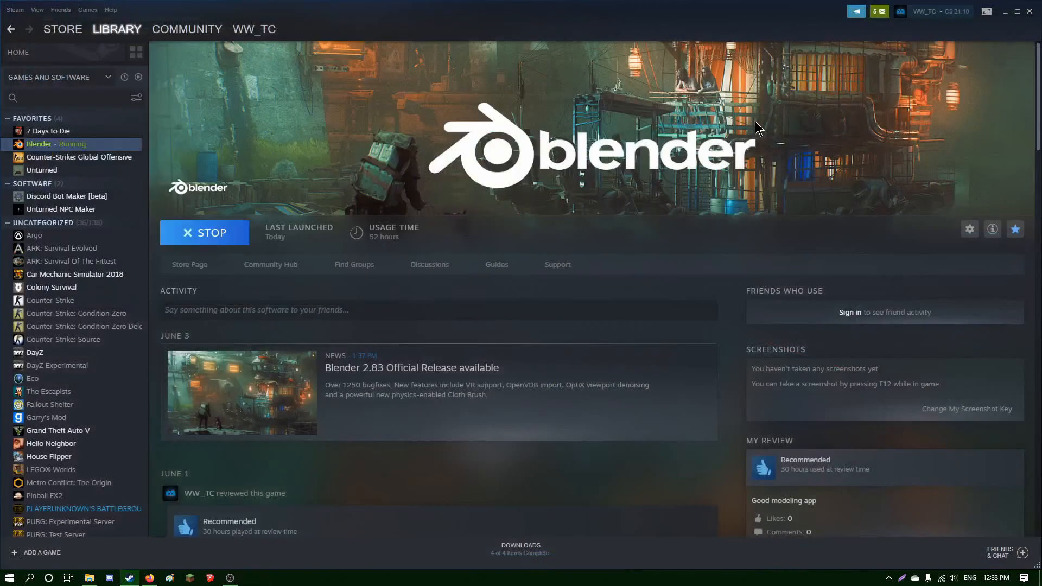
pyautogui.click(1005, 12)
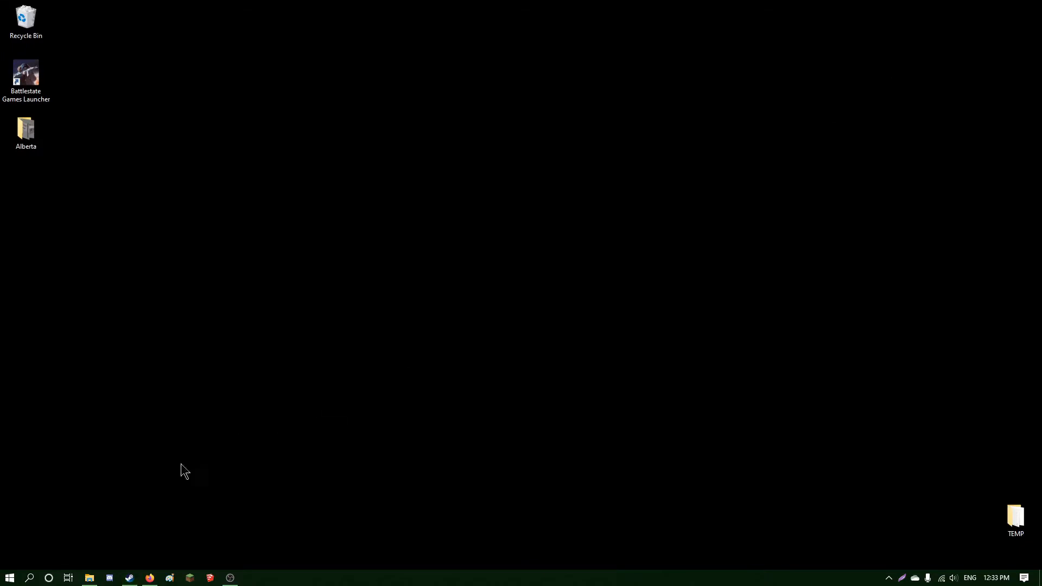
# Launch Unity Hub through a Windows search for "hub" and open the UnturnedModding project.
pyautogui.click(38, 574)
pyautogui.write('h')
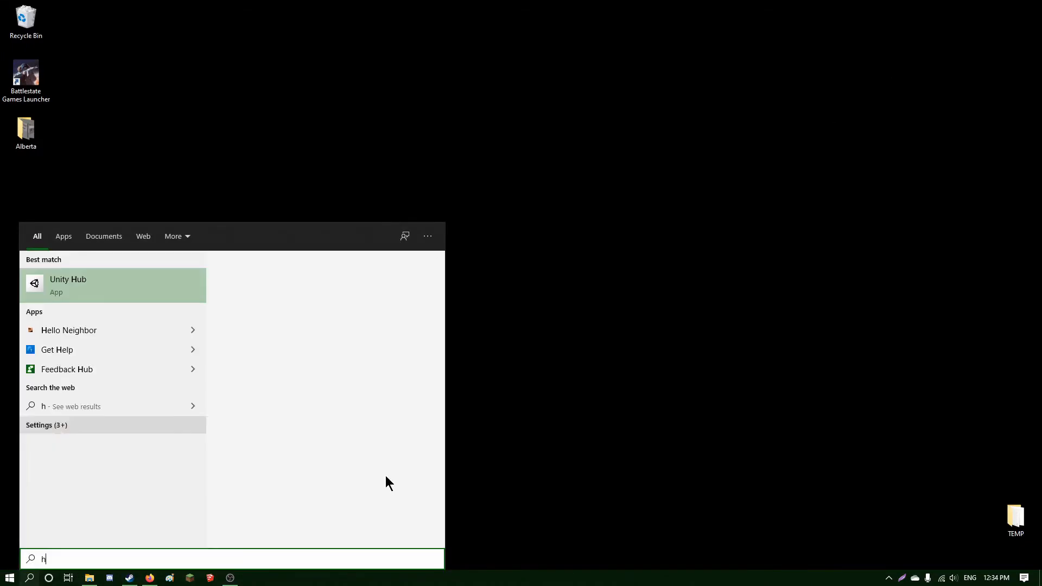
pyautogui.write('ub')
pyautogui.click(279, 369)
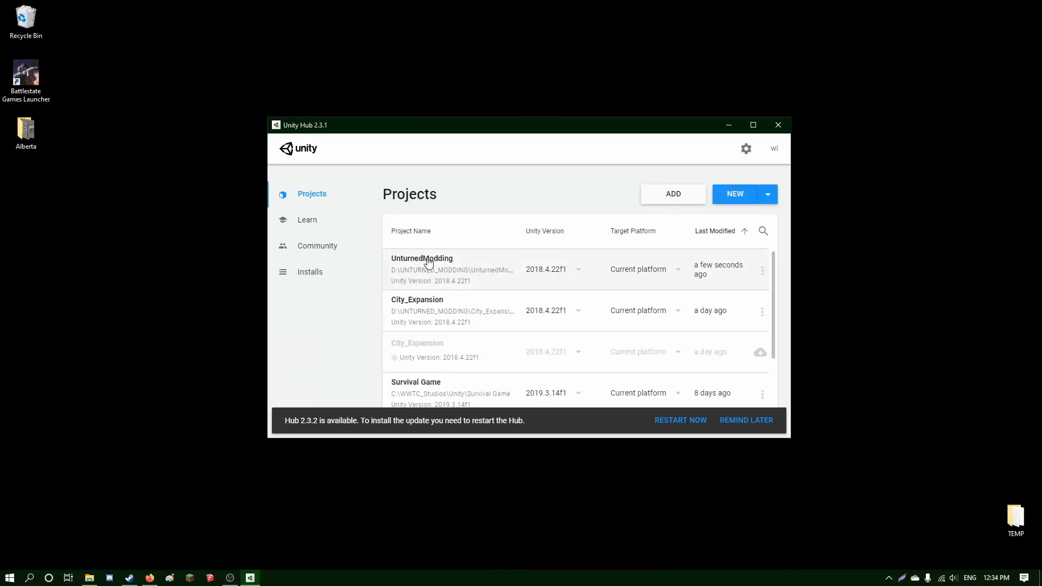
pyautogui.click(416, 266)
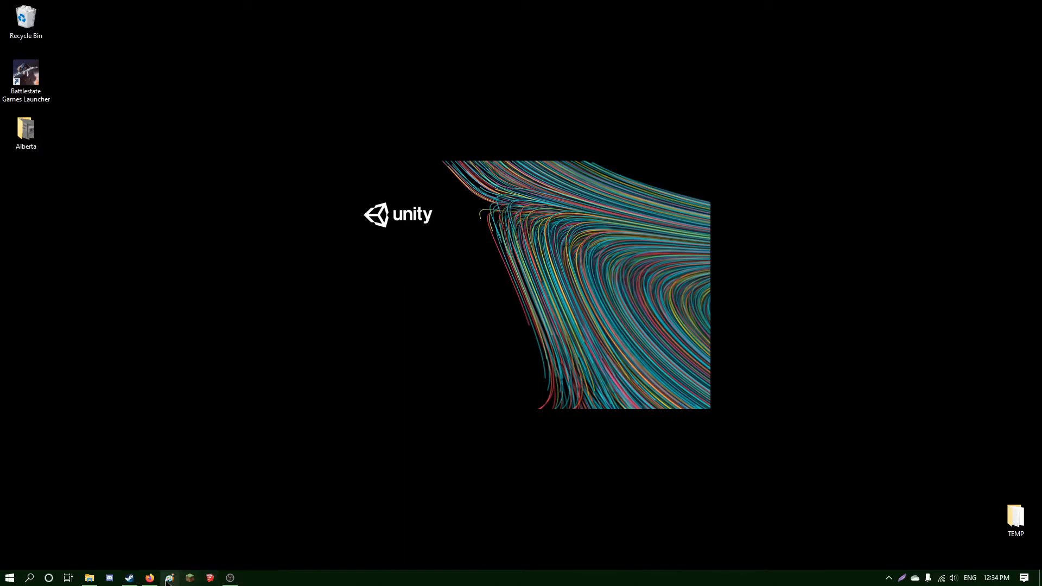
# Switch to File Explorer, go to D:\UNTURNED_MODDING\Blender and select Tutorial.fbx.
pyautogui.click(90, 577)
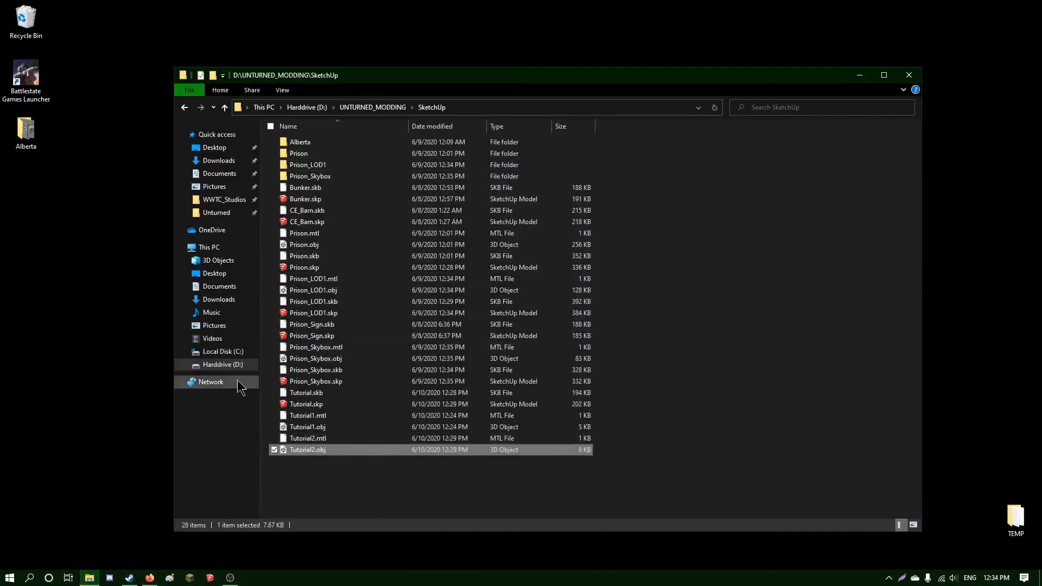
pyautogui.click(223, 364)
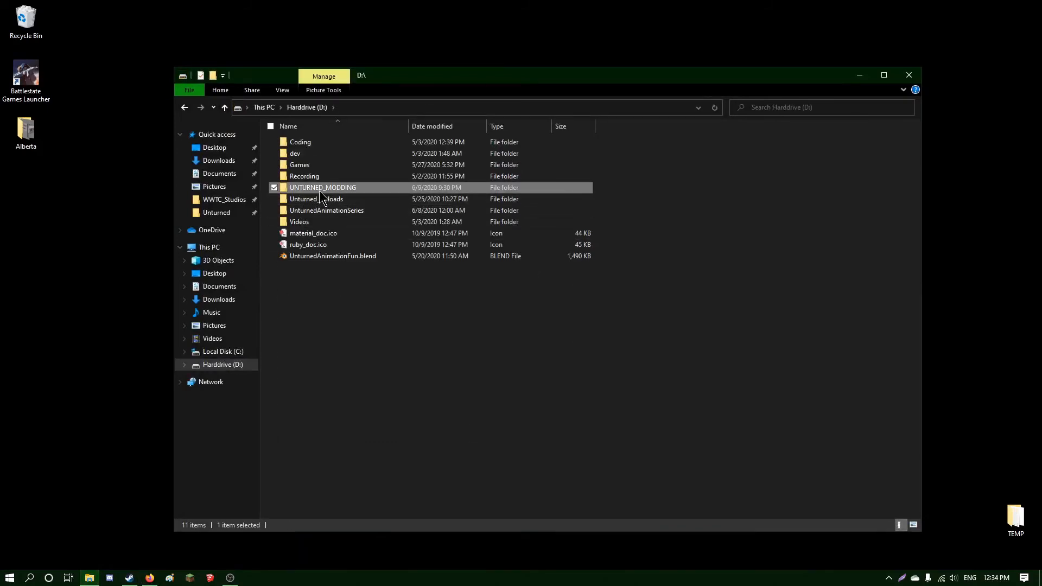
pyautogui.doubleClick(320, 190)
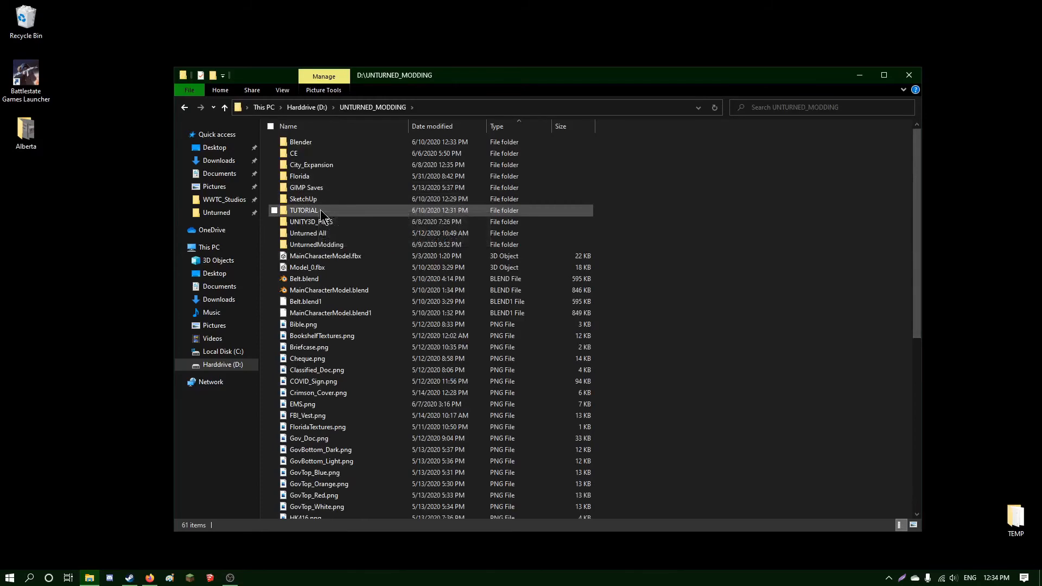
pyautogui.doubleClick(323, 144)
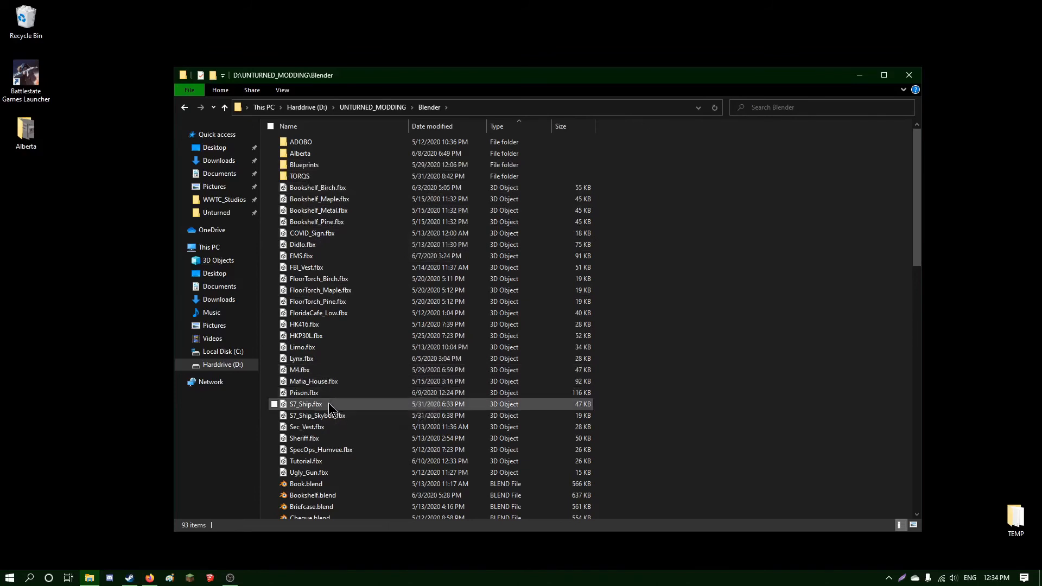
pyautogui.click(335, 461)
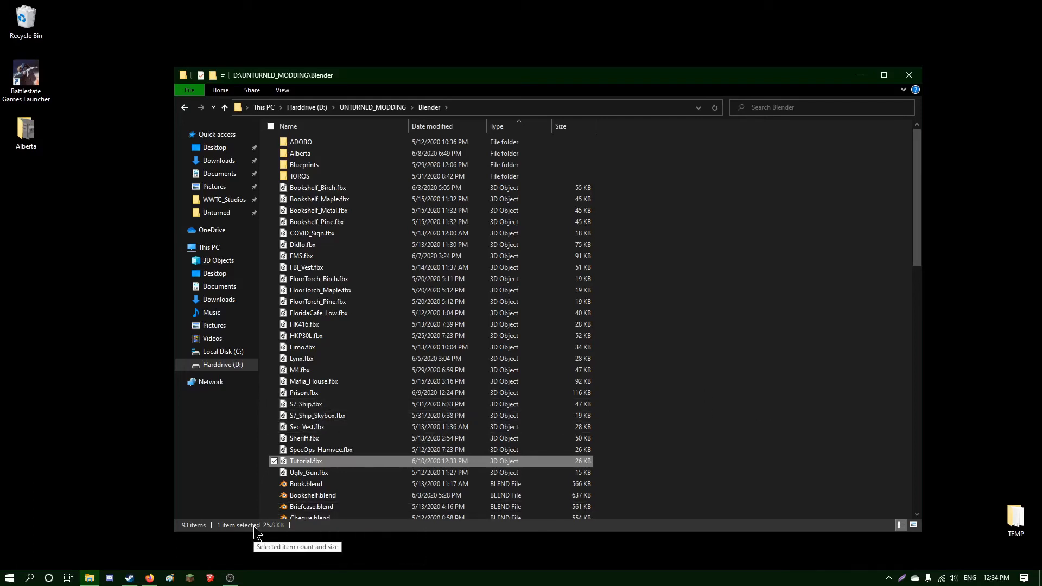
# Switch to Firefox and highlight the entire list of building dimensions in Dimensions.txt.
pyautogui.click(150, 577)
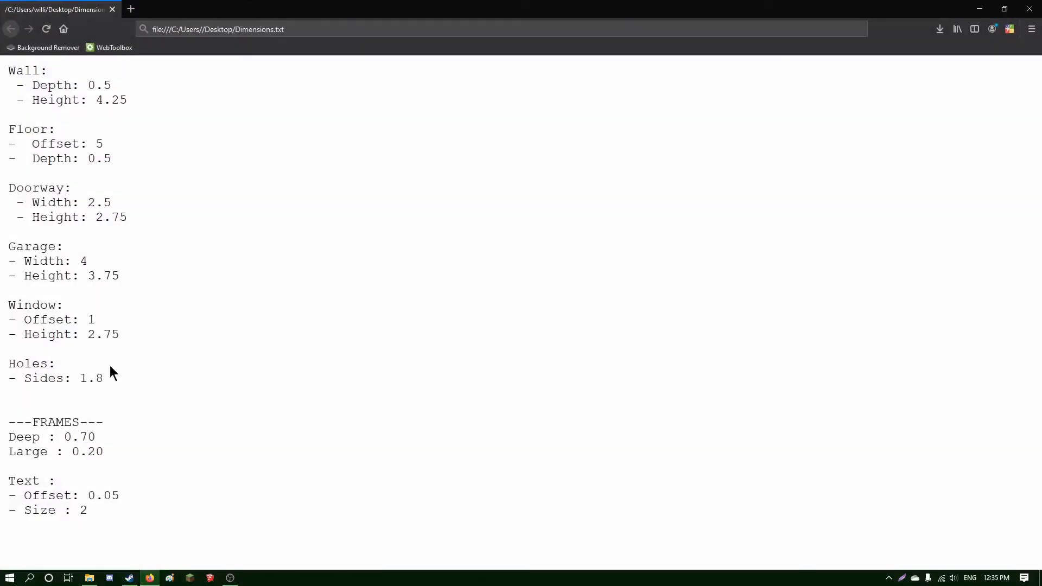
pyautogui.moveTo(8, 70); pyautogui.dragTo(148, 512)
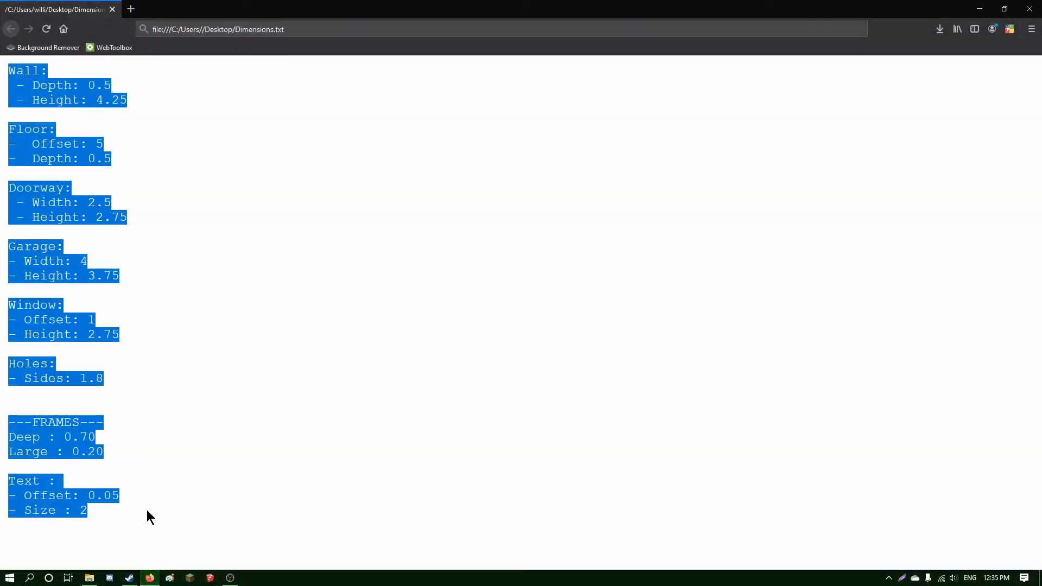
# Highlight the Text entry with its offset and size in Dimensions.txt, clear the highlight and minimize Firefox.
pyautogui.click(146, 499)
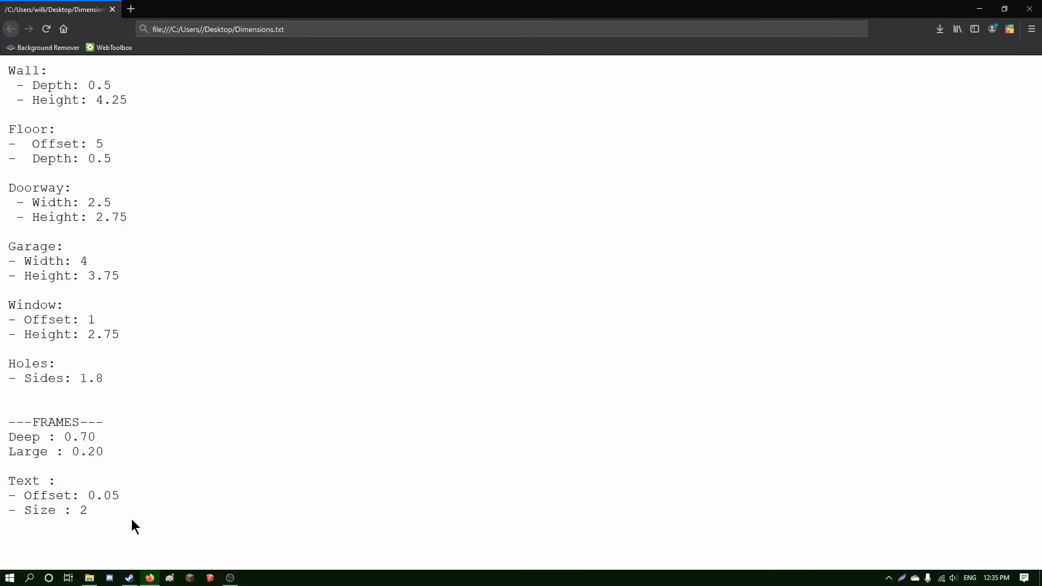
pyautogui.moveTo(12, 481); pyautogui.dragTo(102, 507)
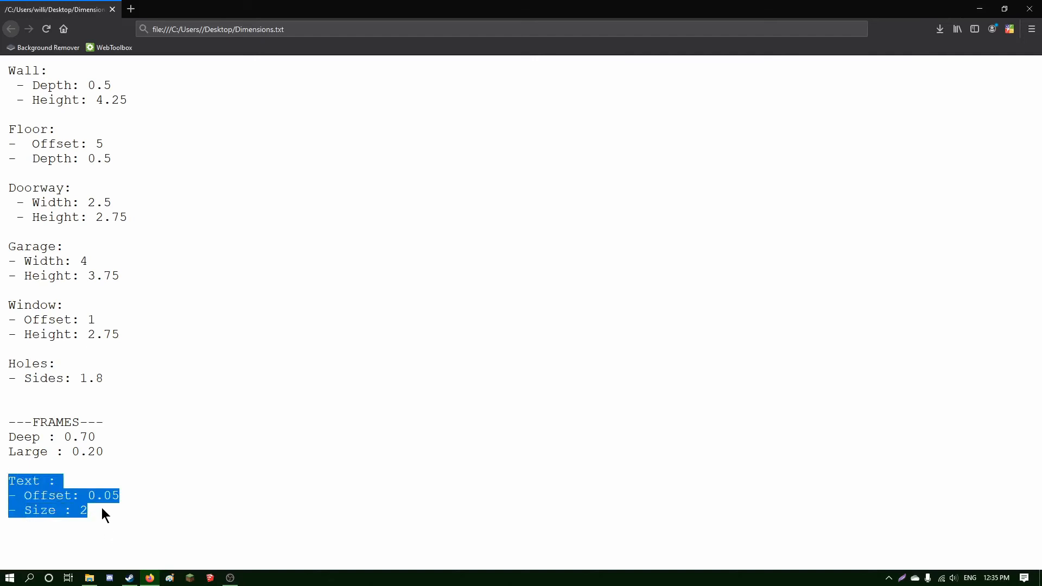
pyautogui.click(174, 496)
pyautogui.click(980, 9)
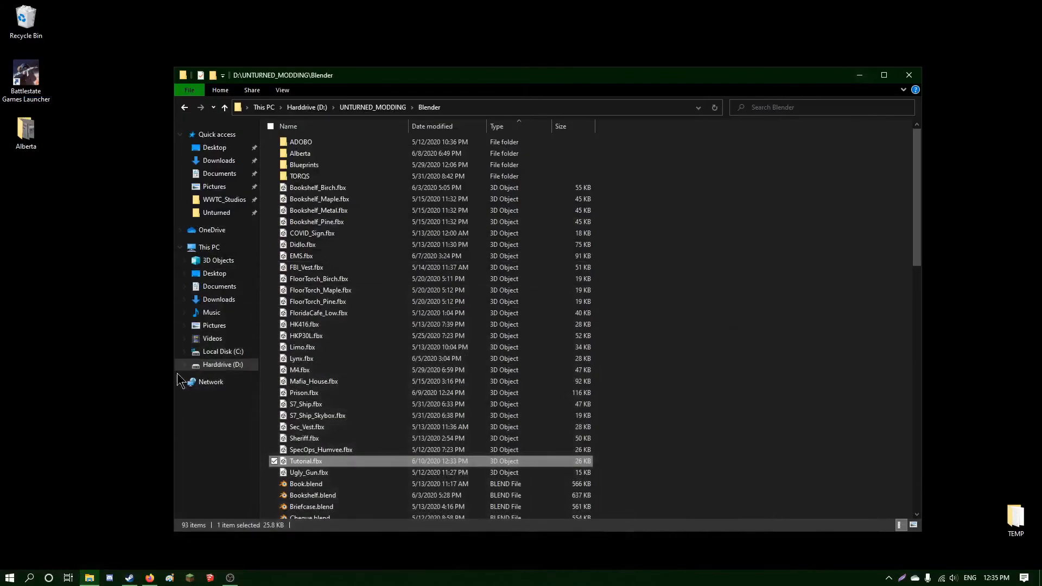
# Switch to Blender, open the recent file Tutorial.blend and change to the Layout workspace.
pyautogui.click(151, 578)
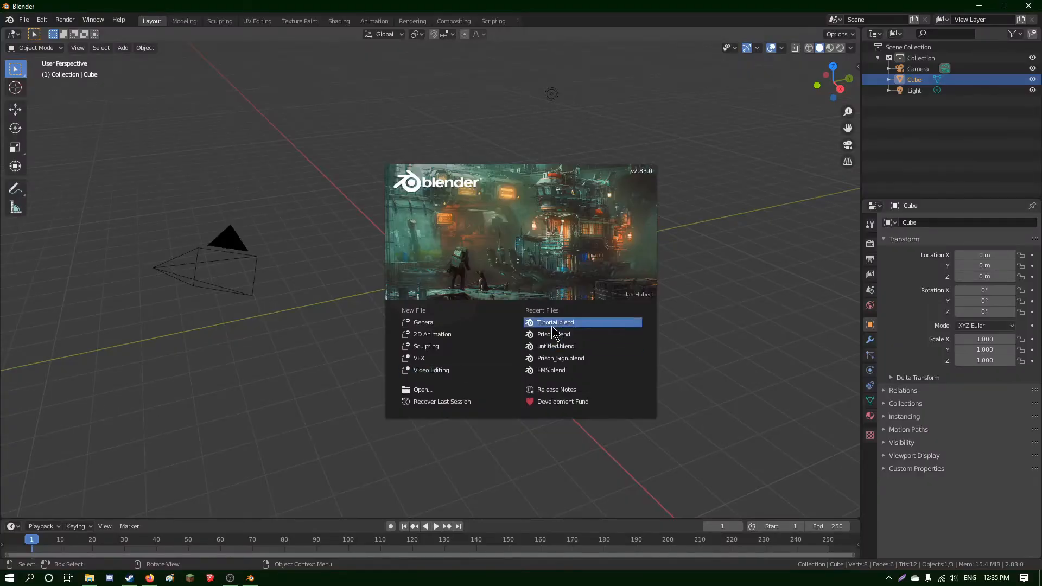
pyautogui.click(555, 322)
pyautogui.moveTo(550, 388); pyautogui.dragTo(616, 296, button='middle')
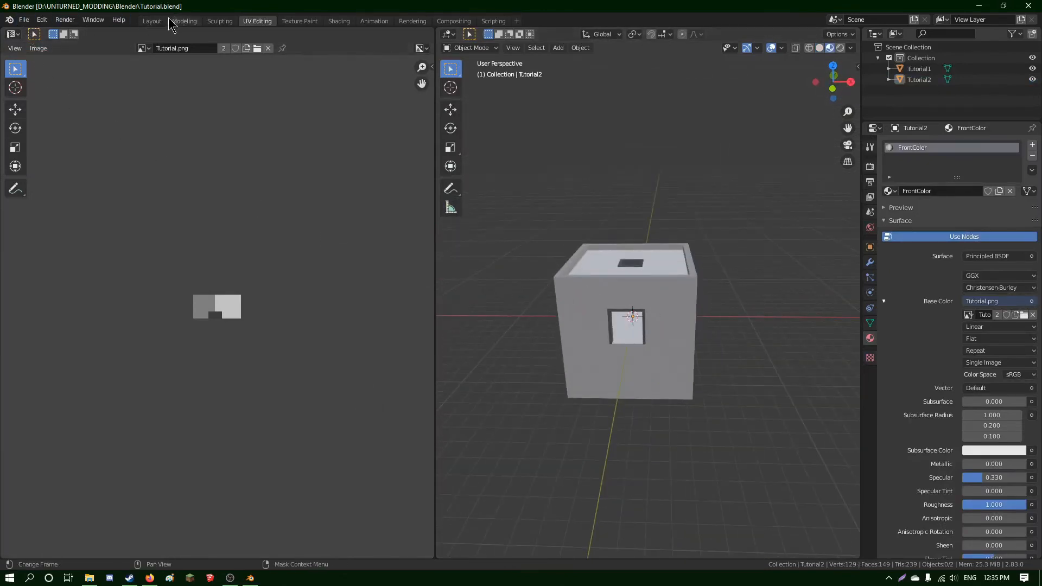
pyautogui.click(152, 21)
pyautogui.scroll(4, 379, 190)
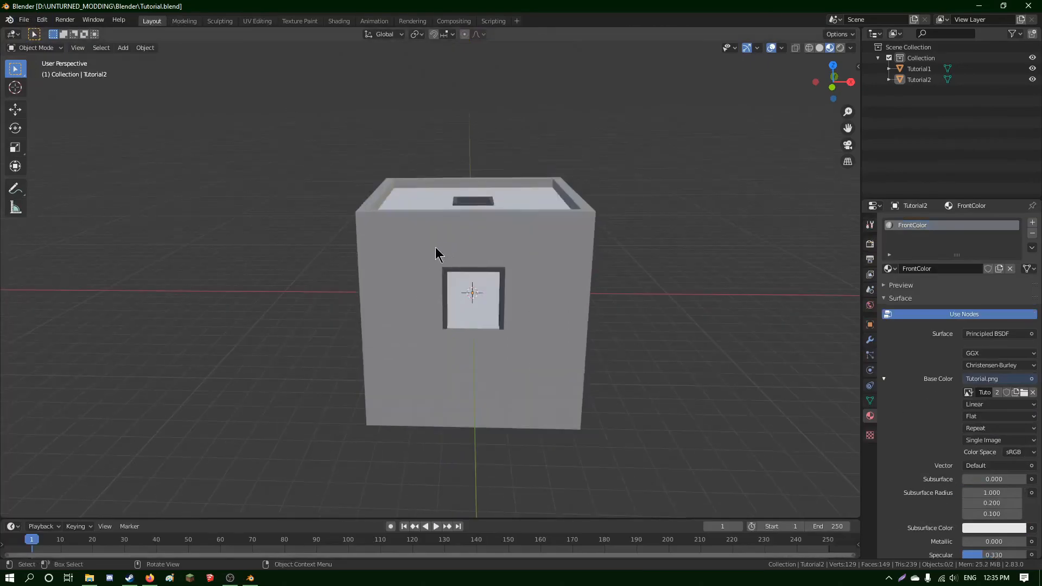
# Add a text object and move it out in front of the building near the base of the front wall.
pyautogui.click(122, 47)
pyautogui.click(157, 108)
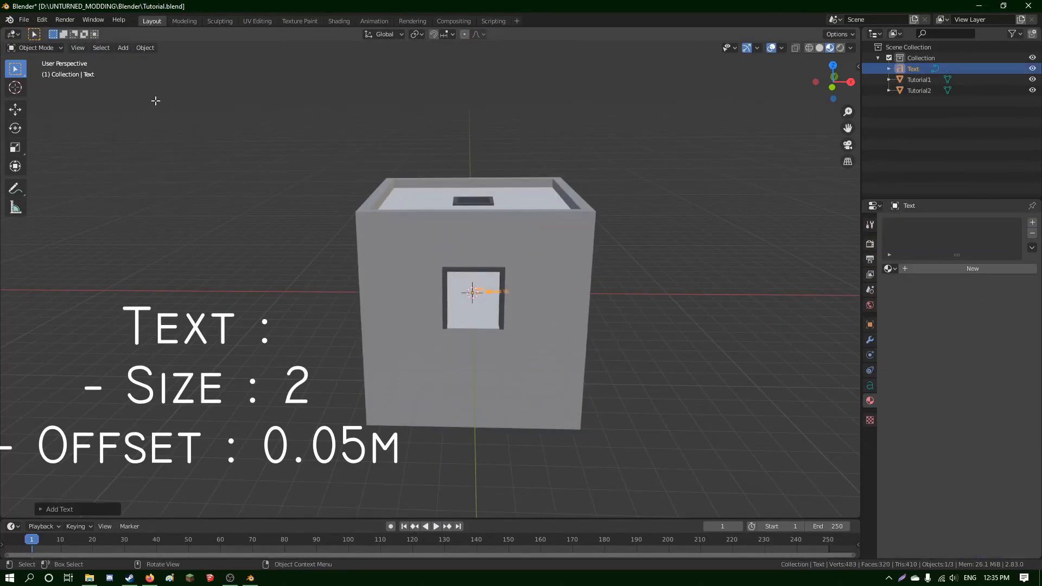
pyautogui.press('Tab')
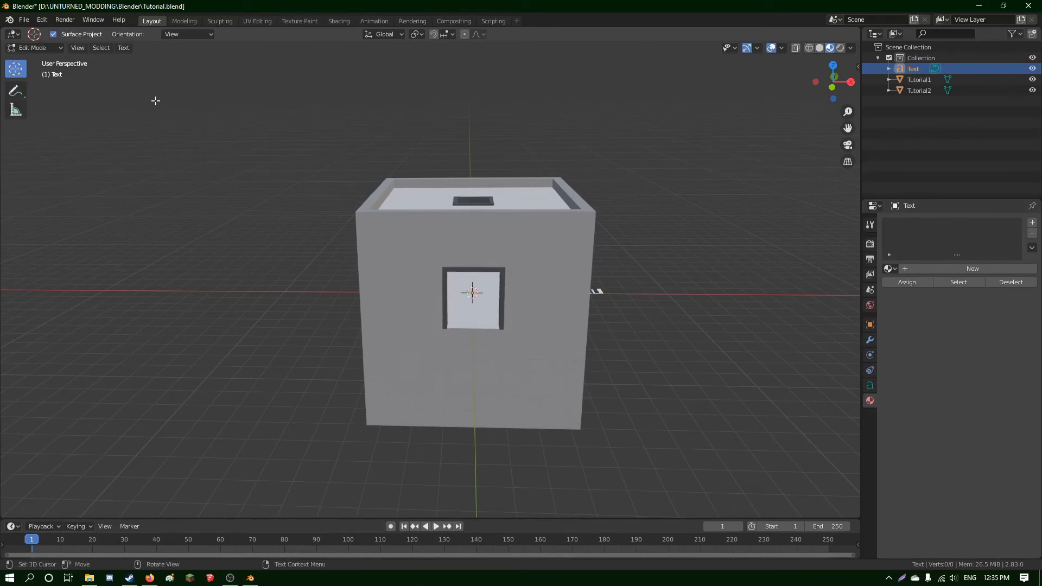
pyautogui.press('Tab')
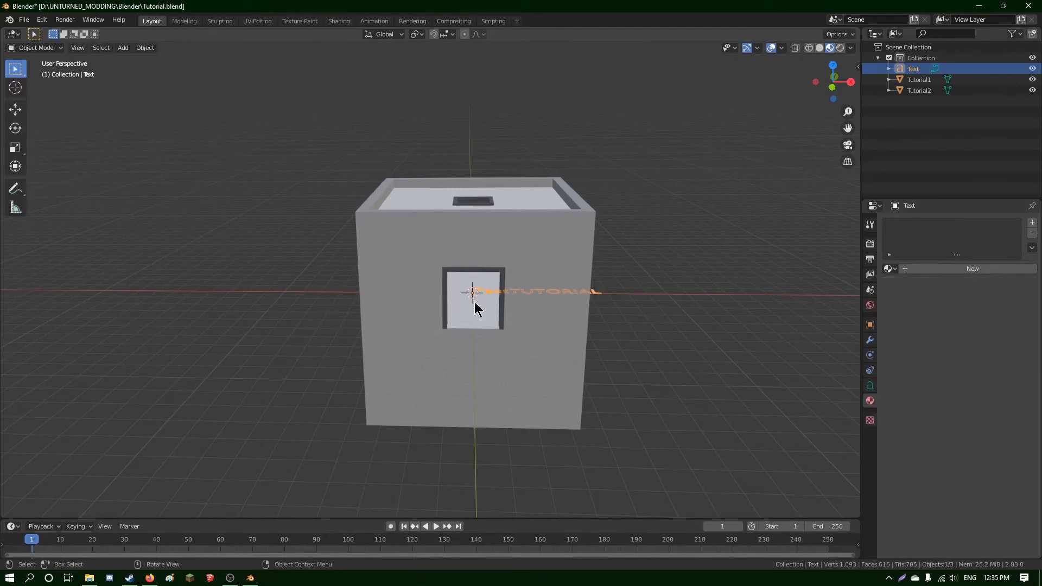
pyautogui.press('g')
pyautogui.click(466, 459)
pyautogui.press('Tab')
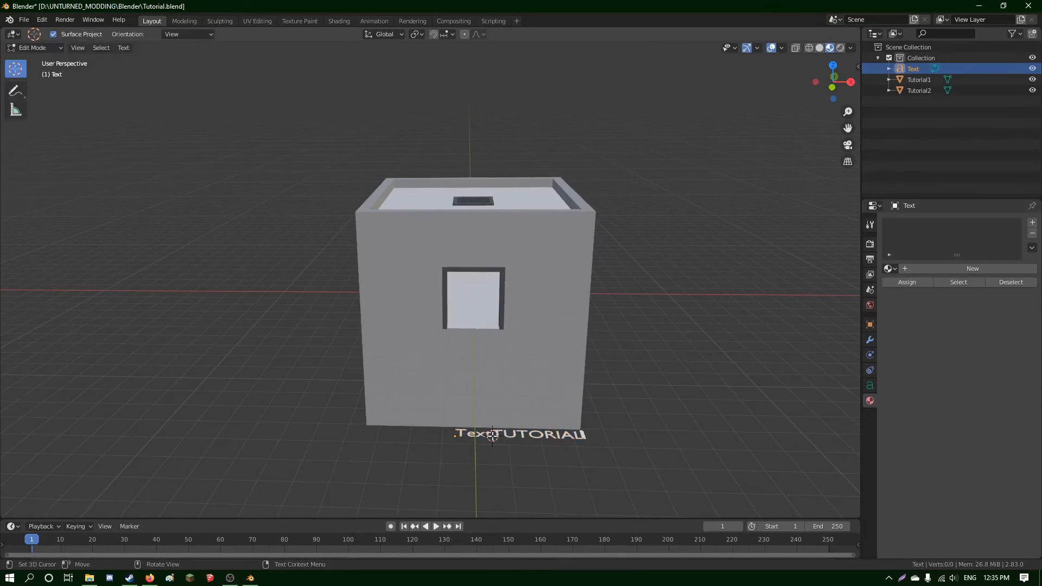
pyautogui.press('Tab')
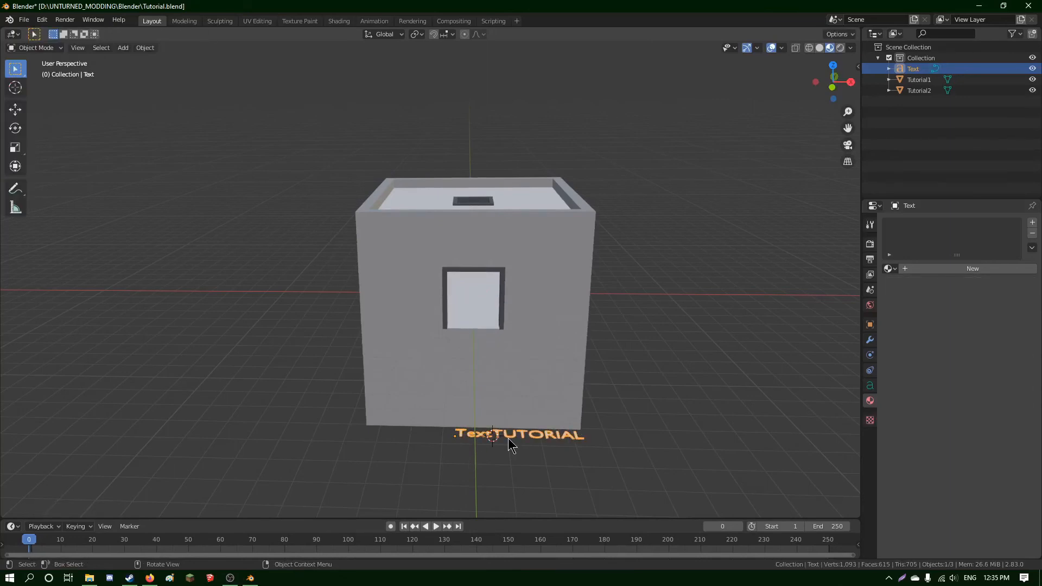
# Replace the text object's entire content with TUTORIAL and return to Object Mode.
pyautogui.press('Tab')
pyautogui.press('BackSpace')
pyautogui.press('BackSpace')
pyautogui.press('BackSpace')
pyautogui.press('BackSpace')
pyautogui.press('BackSpace')
pyautogui.press('BackSpace')
pyautogui.press('BackSpace')
pyautogui.press('BackSpace')
pyautogui.press('BackSpace')
pyautogui.press('BackSpace')
pyautogui.press('BackSpace')
pyautogui.press('BackSpace')
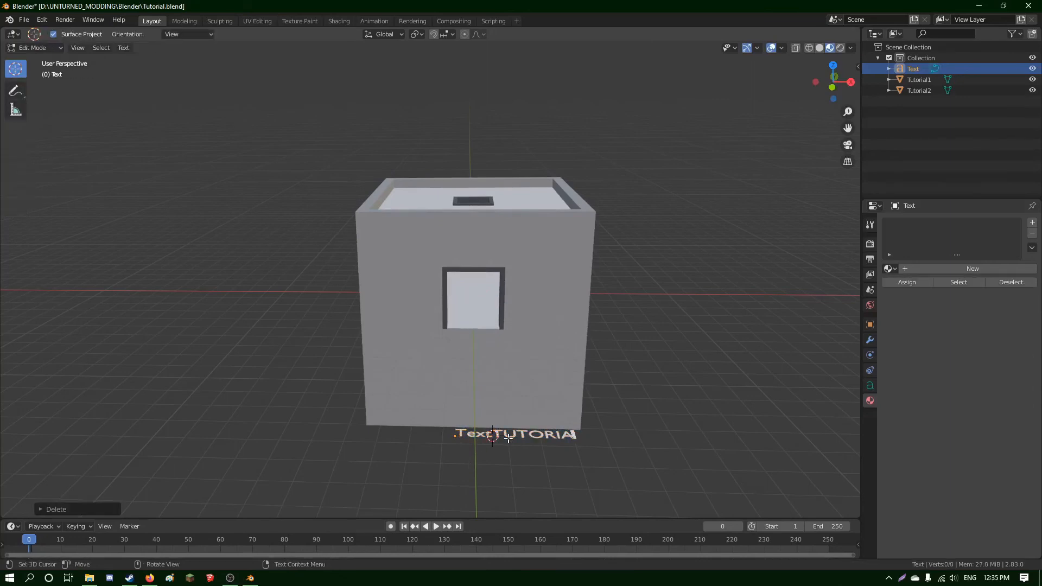
pyautogui.write('TUTORIAL')
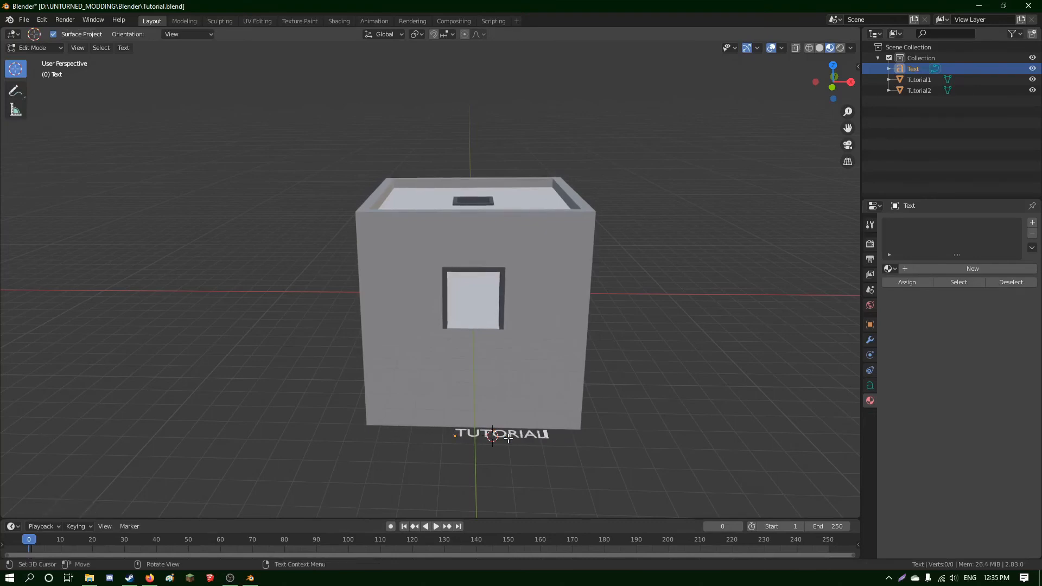
pyautogui.press('Tab')
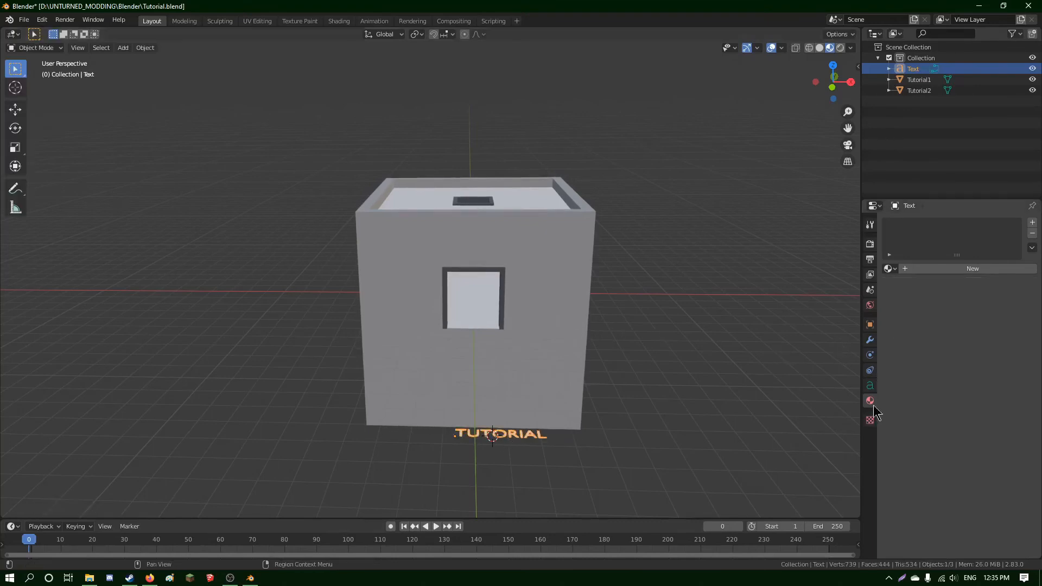
# Set the text object's preview resolution to 2.
pyautogui.click(870, 385)
pyautogui.click(1002, 256)
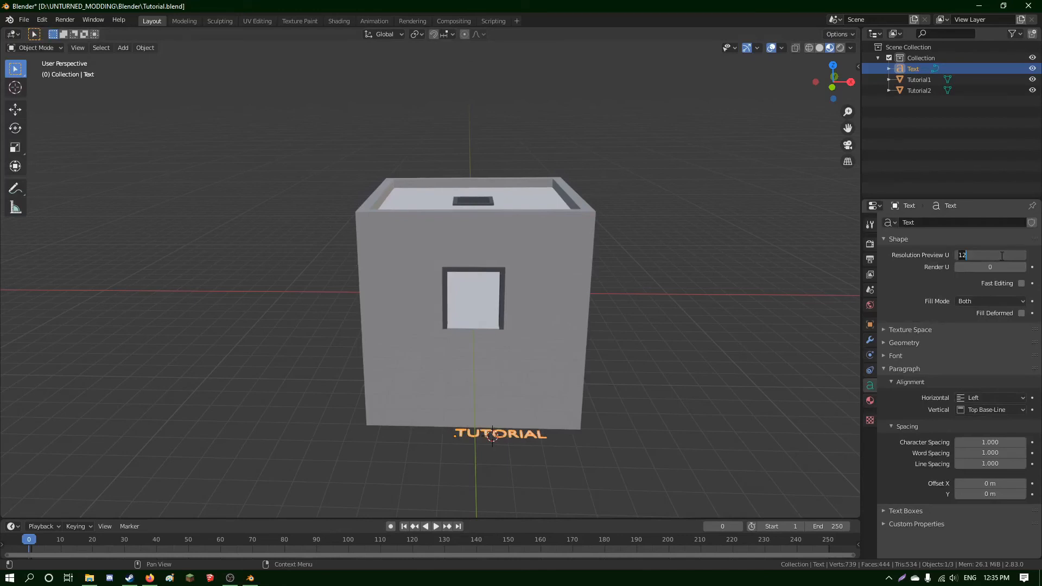
pyautogui.write('2')
pyautogui.press('Return')
# Set the text's geometry extrusion to 0.05 m, checking the value in Dimensions.txt.
pyautogui.click(890, 343)
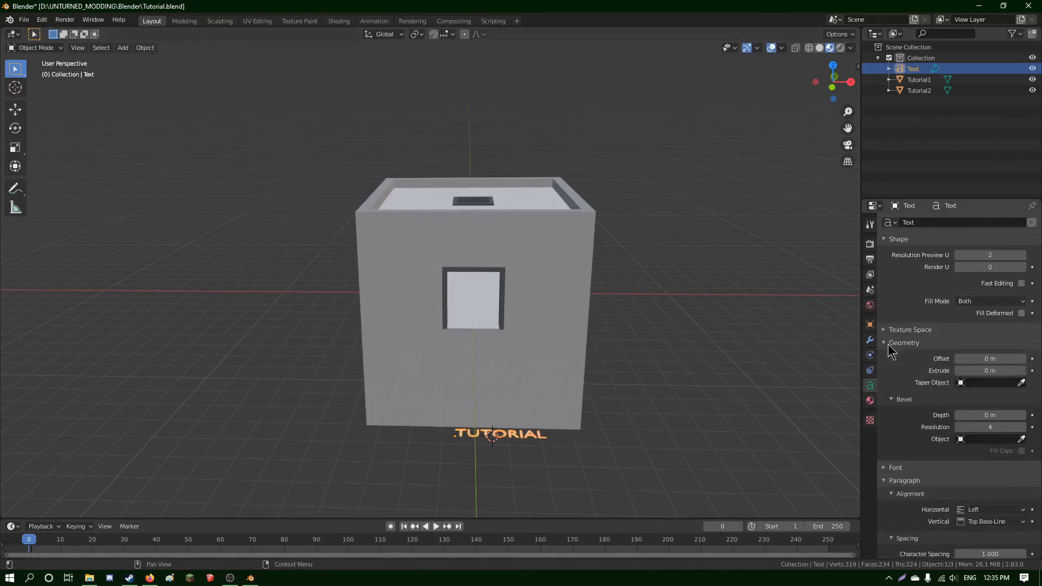
pyautogui.click(1005, 371)
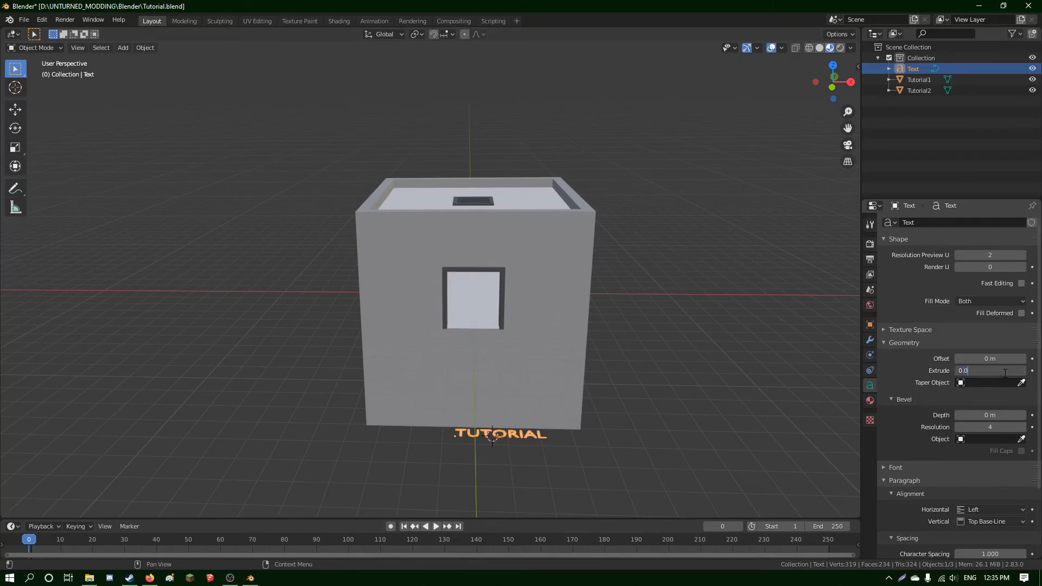
pyautogui.moveTo(150, 578)
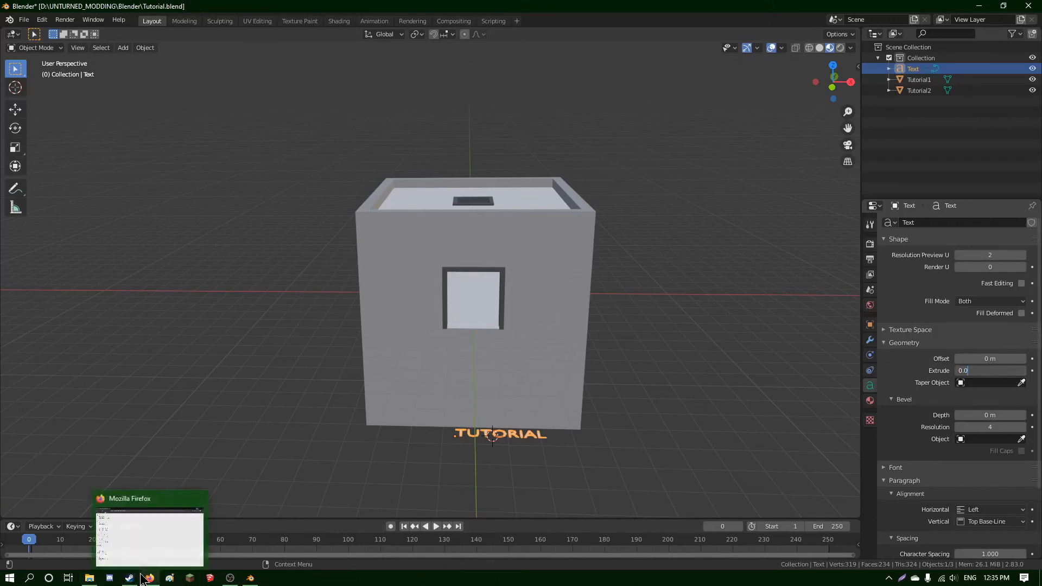
pyautogui.click(146, 549)
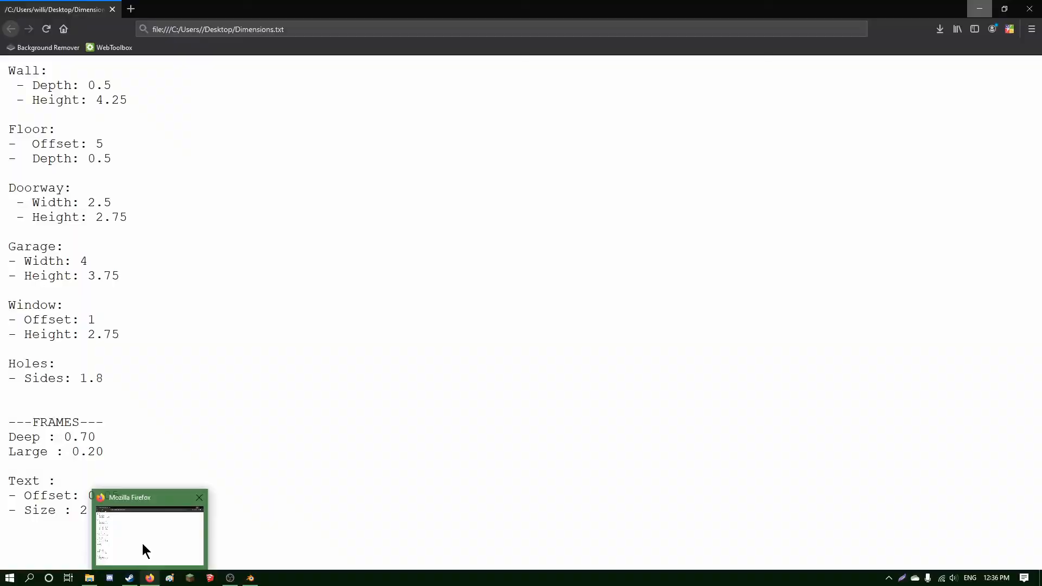
pyautogui.click(171, 539)
pyautogui.write('5')
pyautogui.press('Return')
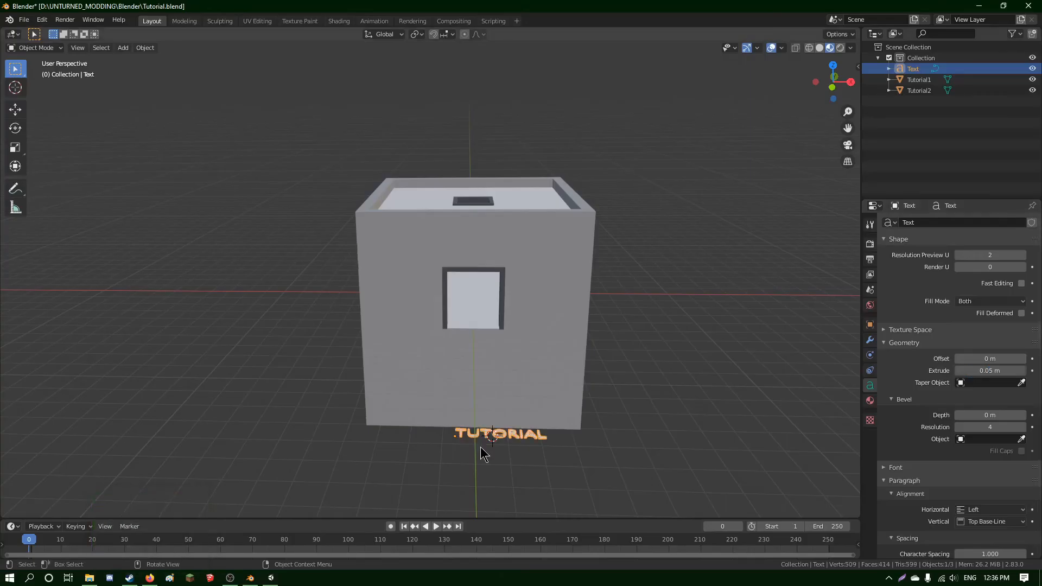
# Move the TUTORIAL text away from the building, then raise it in front view to just above the doorway.
pyautogui.moveTo(477, 447); pyautogui.dragTo(536, 424, button='middle')
pyautogui.press('g')
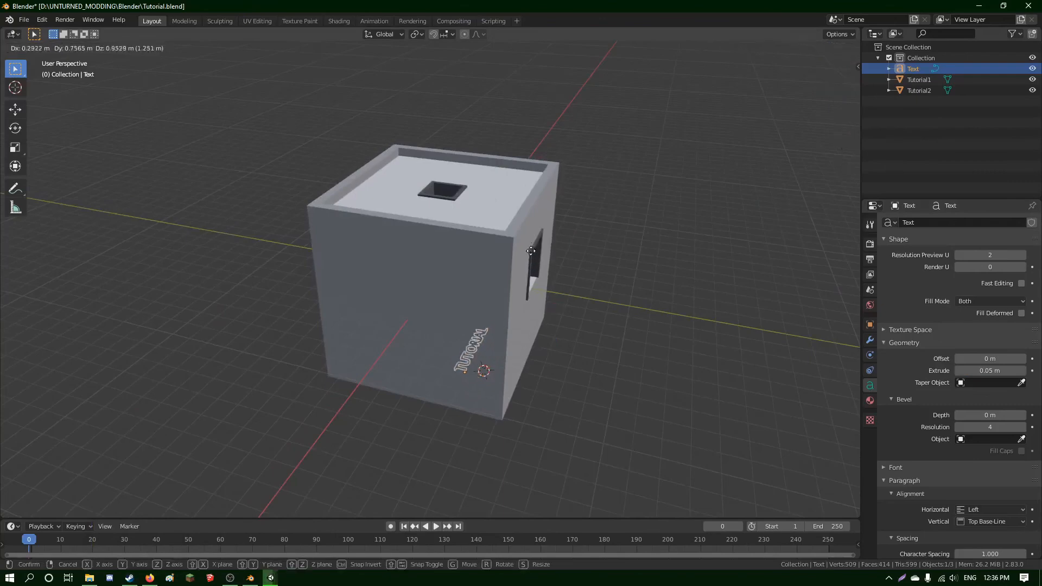
pyautogui.click(651, 317)
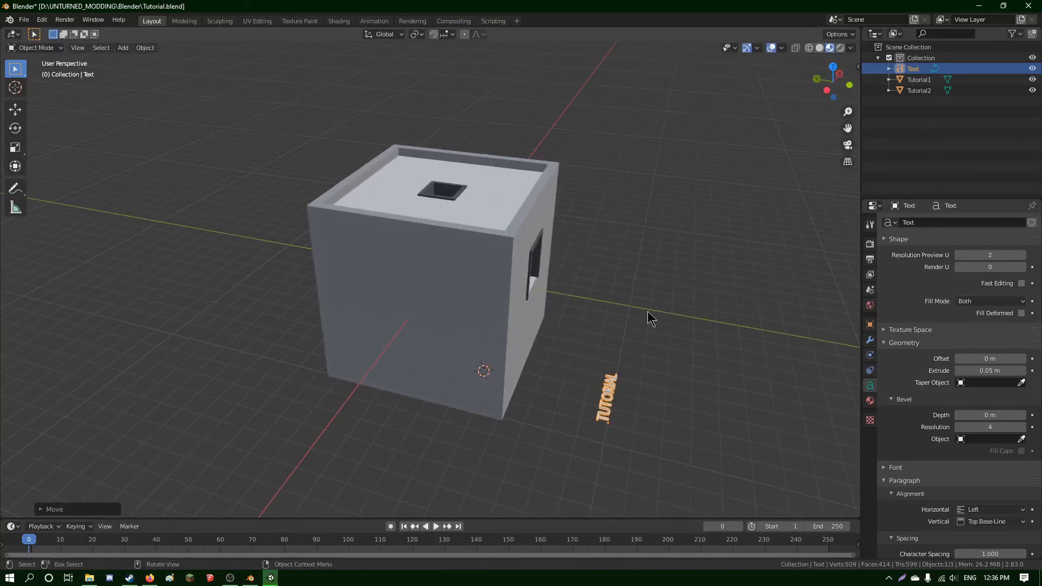
pyautogui.click(16, 109)
pyautogui.click(850, 85)
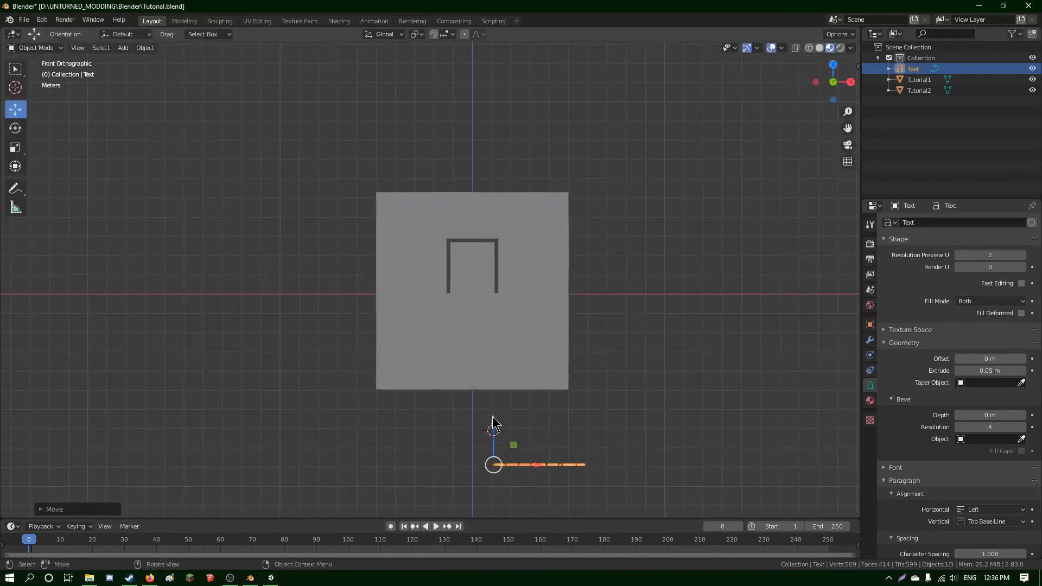
pyautogui.moveTo(493, 426); pyautogui.dragTo(493, 187)
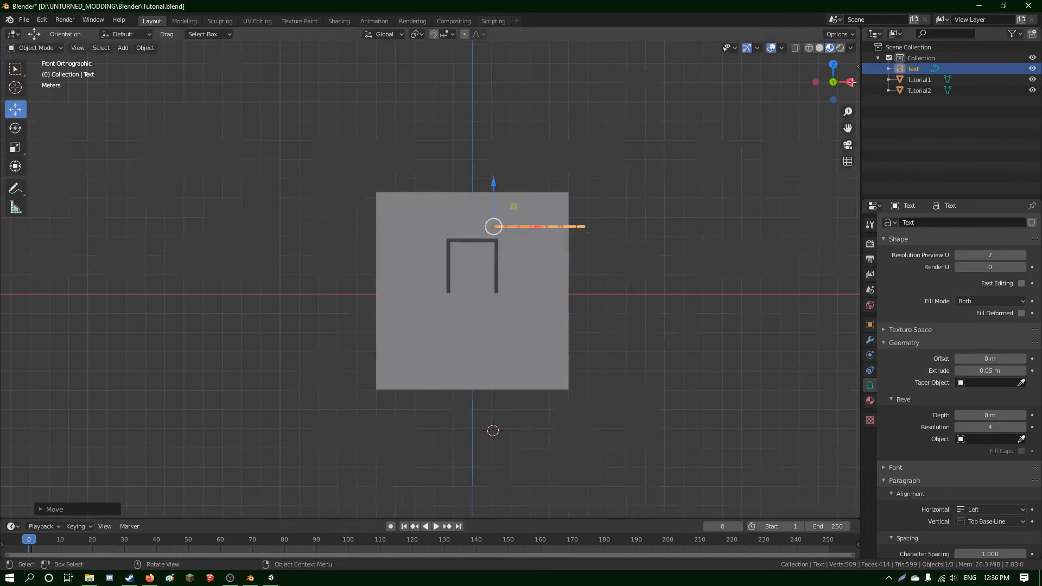
# Rotate the TUTORIAL text upright and move it in side view against the outer face of the front wall.
pyautogui.click(850, 82)
pyautogui.moveTo(280, 226); pyautogui.dragTo(216, 190)
pyautogui.click(15, 128)
pyautogui.click(15, 109)
pyautogui.moveTo(326, 224); pyautogui.dragTo(356, 222)
pyautogui.scroll(8, 342, 217)
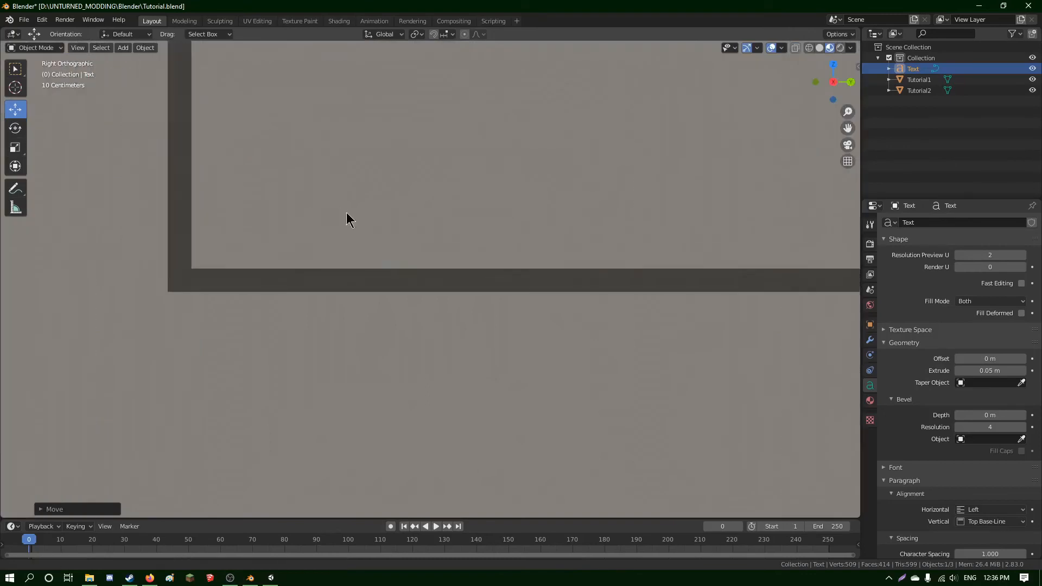
pyautogui.keyDown('shift'); pyautogui.moveTo(350, 230); pyautogui.dragTo(452, 307, button='middle'); pyautogui.keyUp('shift')
pyautogui.moveTo(257, 200); pyautogui.dragTo(263, 199)
# Set the text's horizontal alignment to Center and shift it sideways until it is centred above the doorway.
pyautogui.click(815, 82)
pyautogui.scroll(-6, 607, 161)
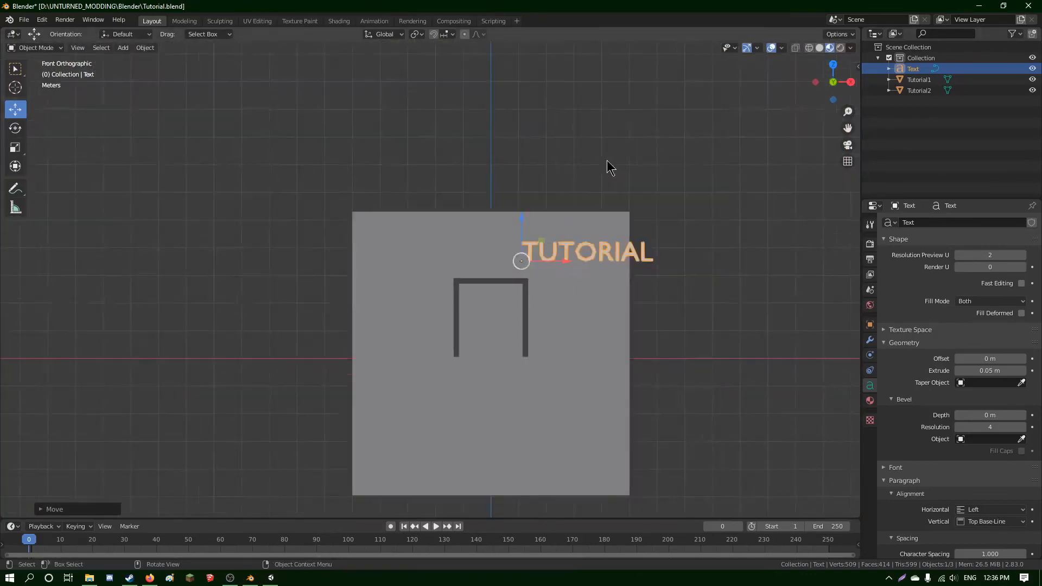
pyautogui.moveTo(555, 265); pyautogui.dragTo(480, 260)
pyautogui.click(974, 509)
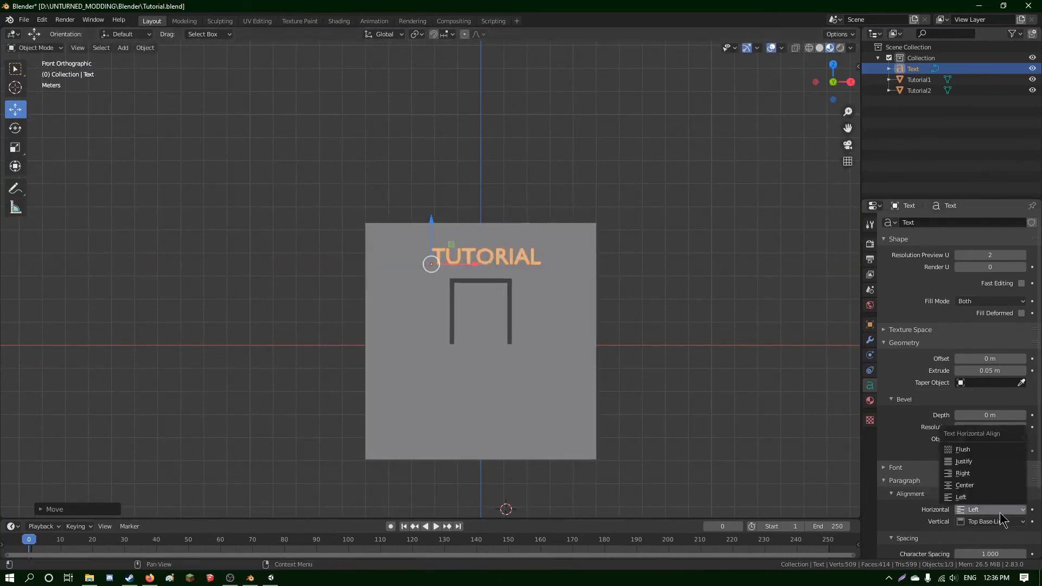
pyautogui.click(969, 485)
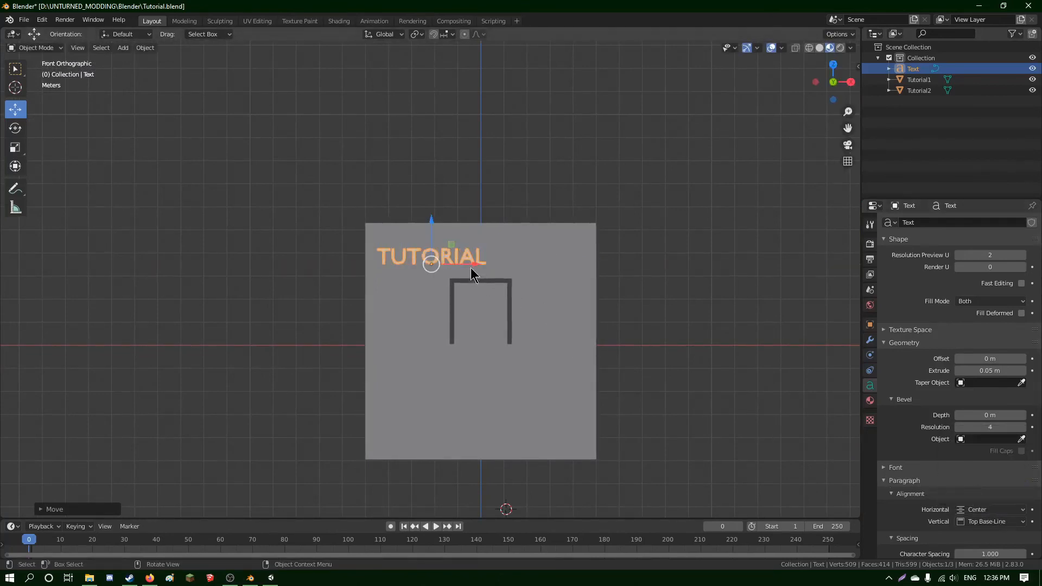
pyautogui.moveTo(474, 269); pyautogui.dragTo(522, 271)
# Convert the TUTORIAL text to a mesh and briefly check it in Edit Mode.
pyautogui.moveTo(646, 268); pyautogui.dragTo(589, 271, button='middle')
pyautogui.click(574, 280)
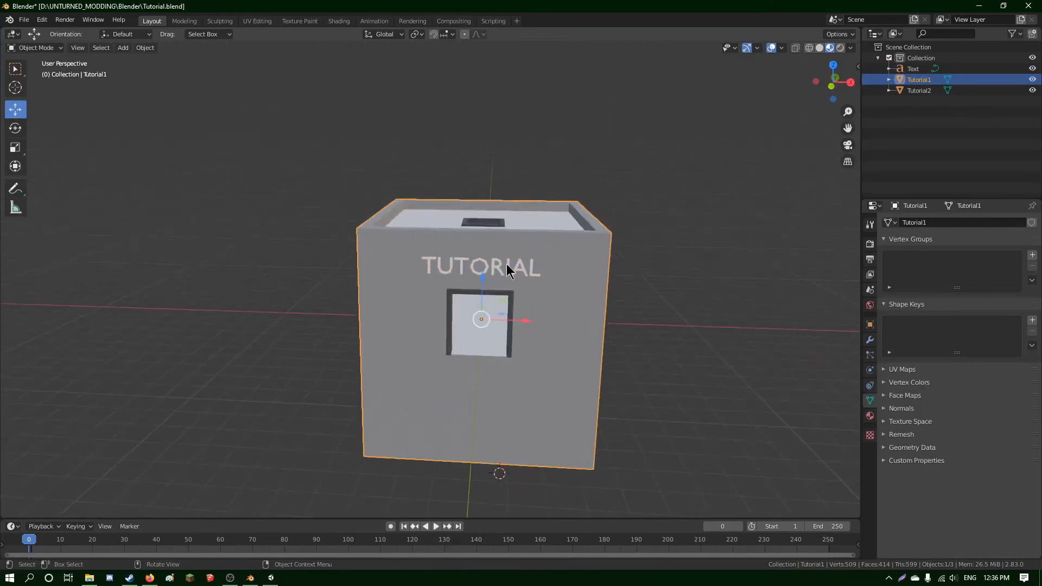
pyautogui.click(508, 266)
pyautogui.scroll(4, 548, 273)
pyautogui.scroll(-5, 555, 279)
pyautogui.rightClick(515, 270)
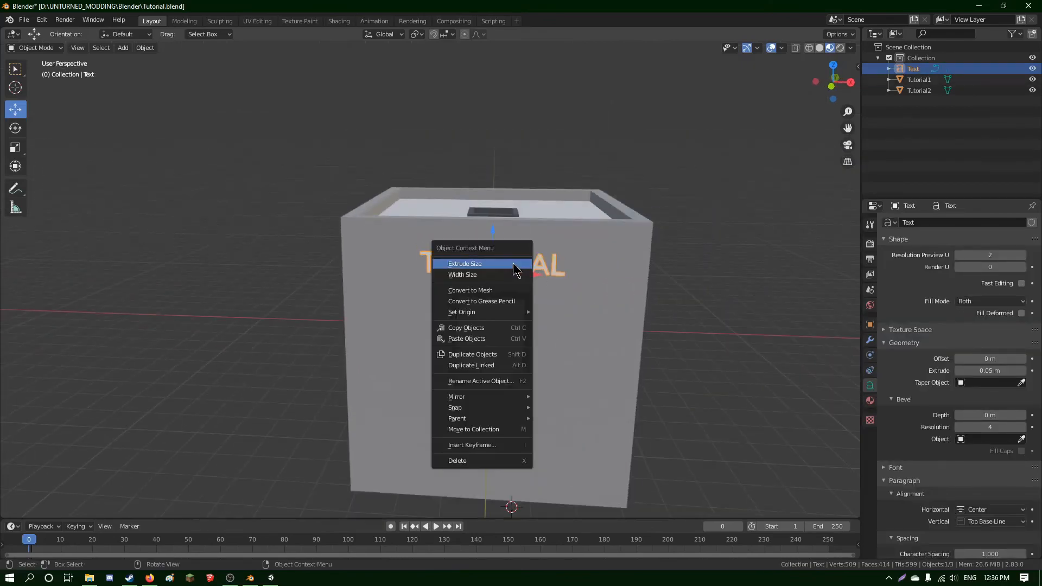
pyautogui.click(513, 290)
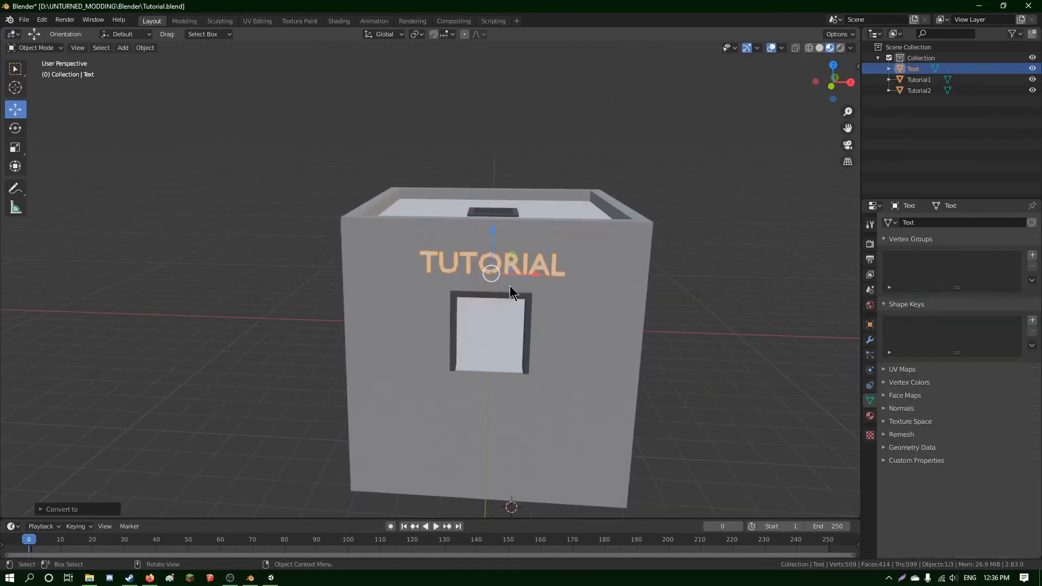
pyautogui.press('Tab')
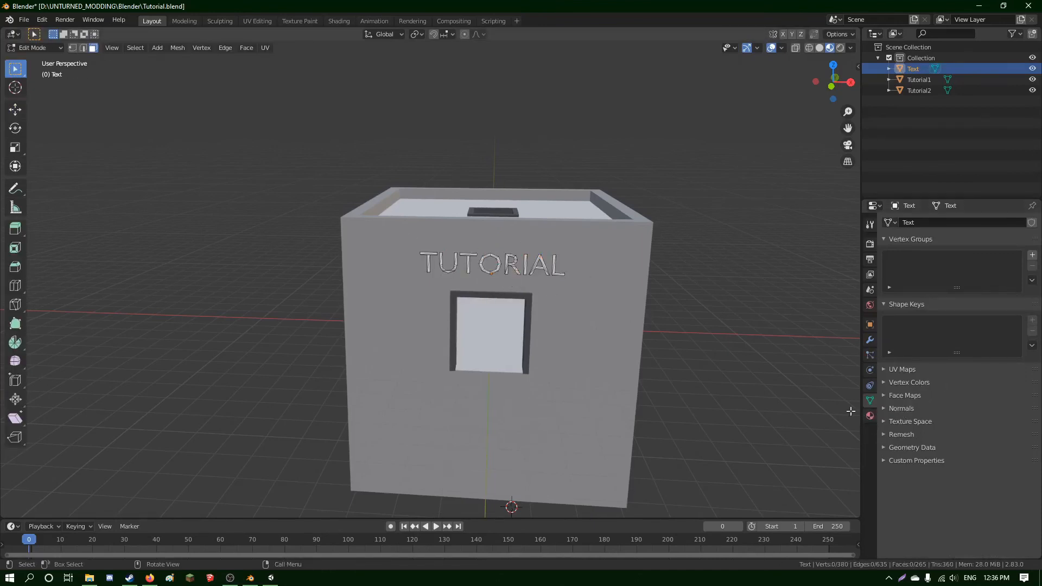
pyautogui.press('Tab')
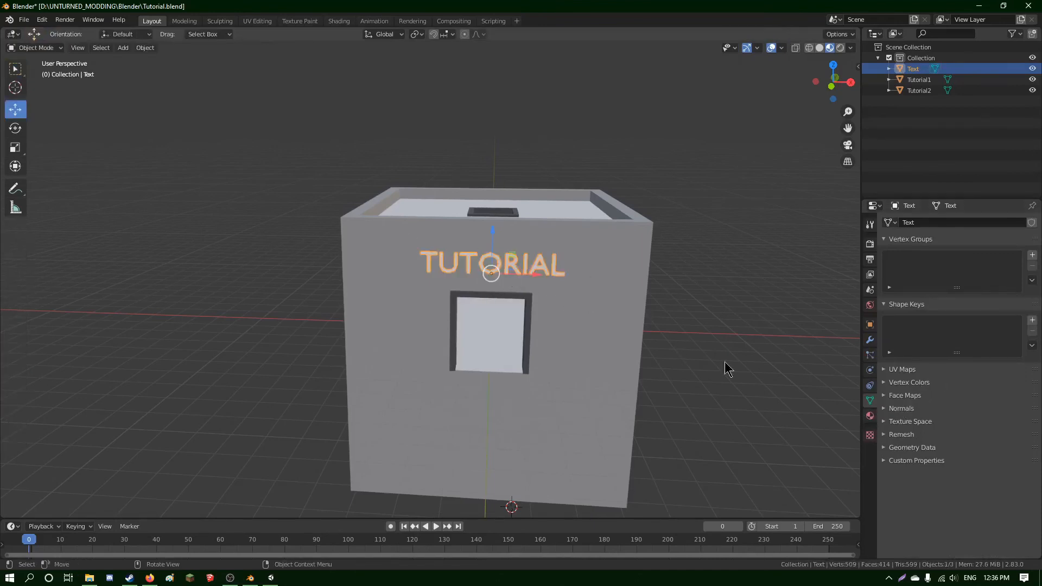
# Create a new material for the TUTORIAL mesh and set its base color to an Image Texture.
pyautogui.click(870, 415)
pyautogui.click(972, 269)
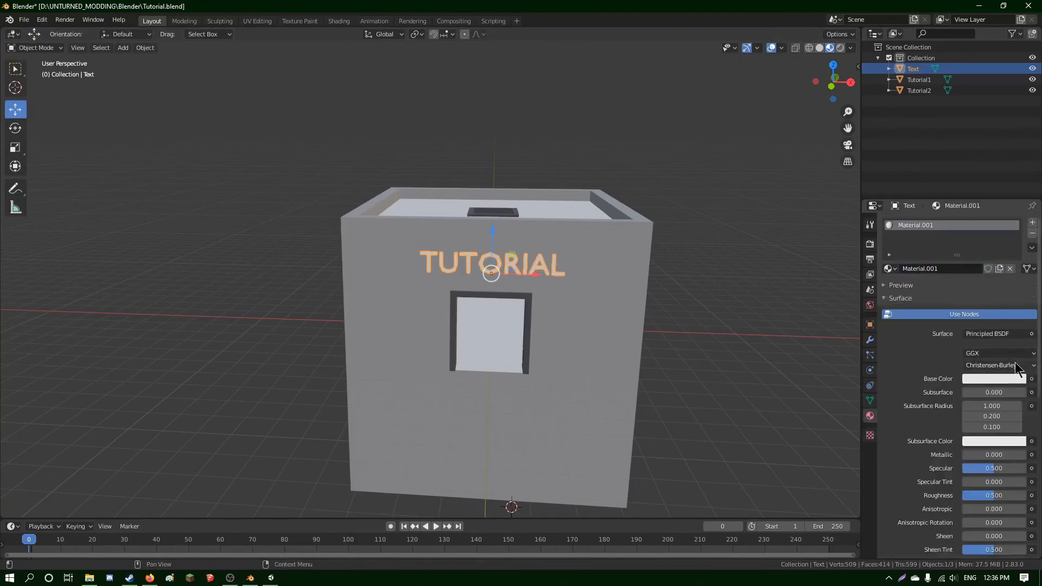
pyautogui.click(1032, 379)
pyautogui.click(813, 451)
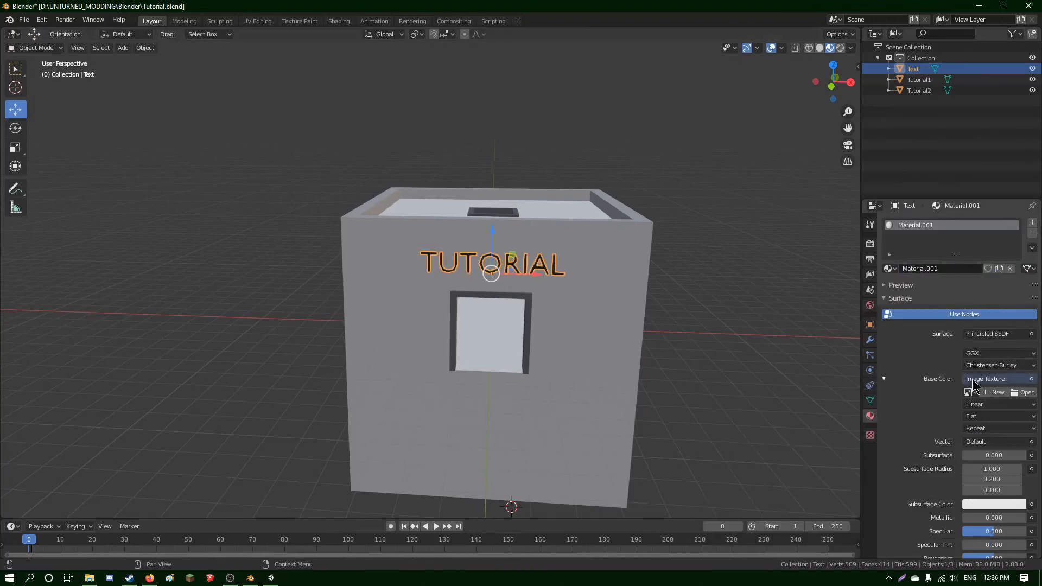
# Load Tutorial.png from the TUTORIAL folder as the base color image of the text's material.
pyautogui.click(1024, 393)
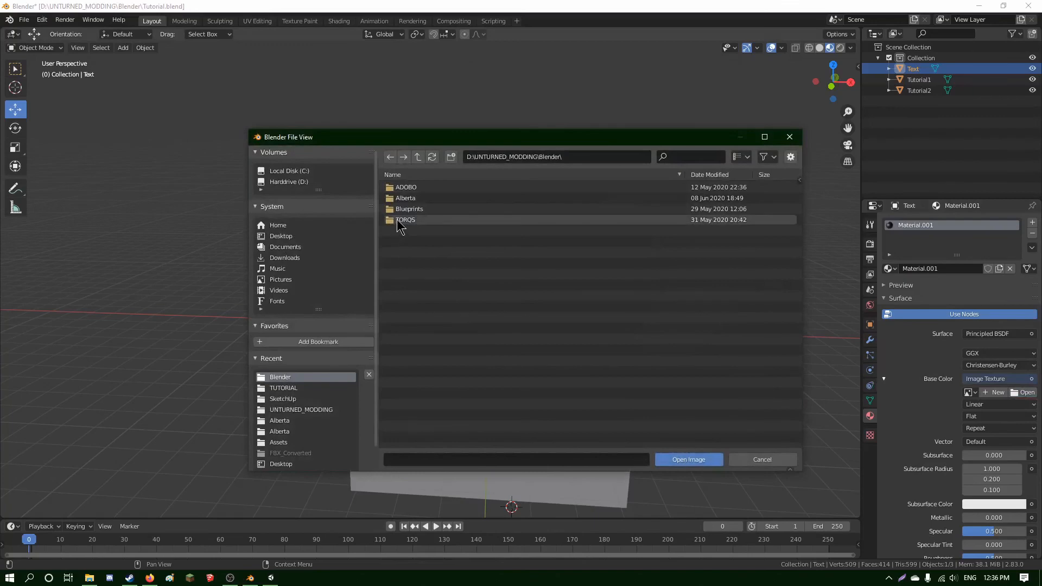
pyautogui.click(288, 388)
pyautogui.click(410, 187)
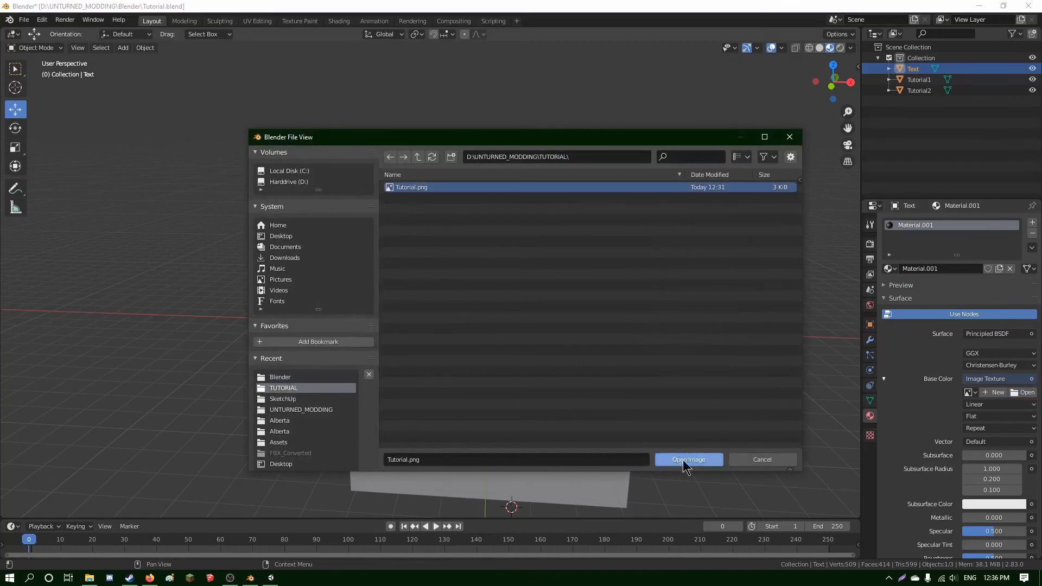
pyautogui.click(688, 460)
# Select the faces of the TUTORIAL lettering in Edit Mode and switch to the UV Editing workspace.
pyautogui.click(184, 21)
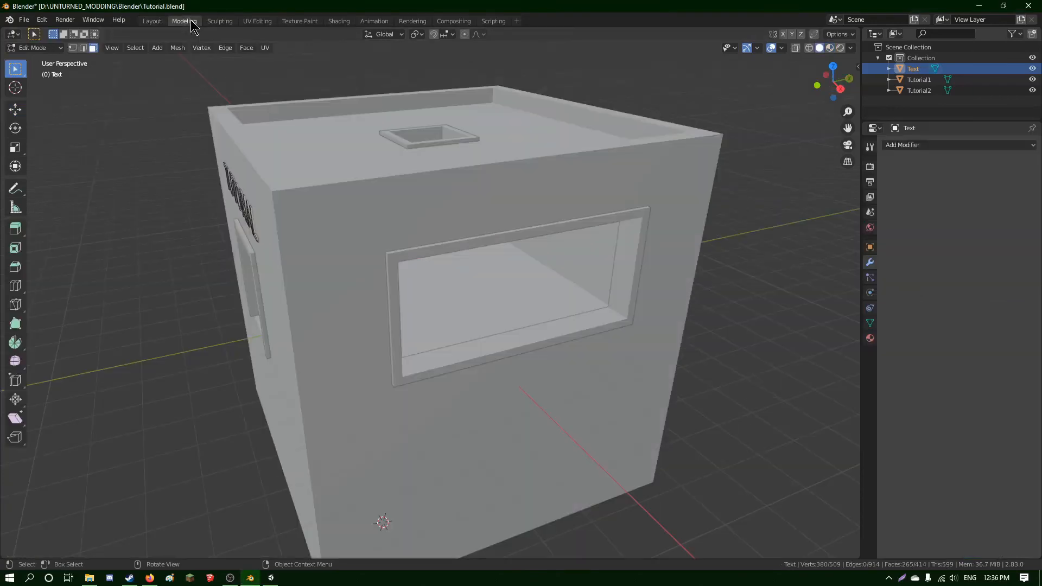
pyautogui.moveTo(423, 293); pyautogui.dragTo(472, 285, button='middle')
pyautogui.scroll(-5, 523, 291)
pyautogui.moveTo(375, 281); pyautogui.dragTo(467, 297)
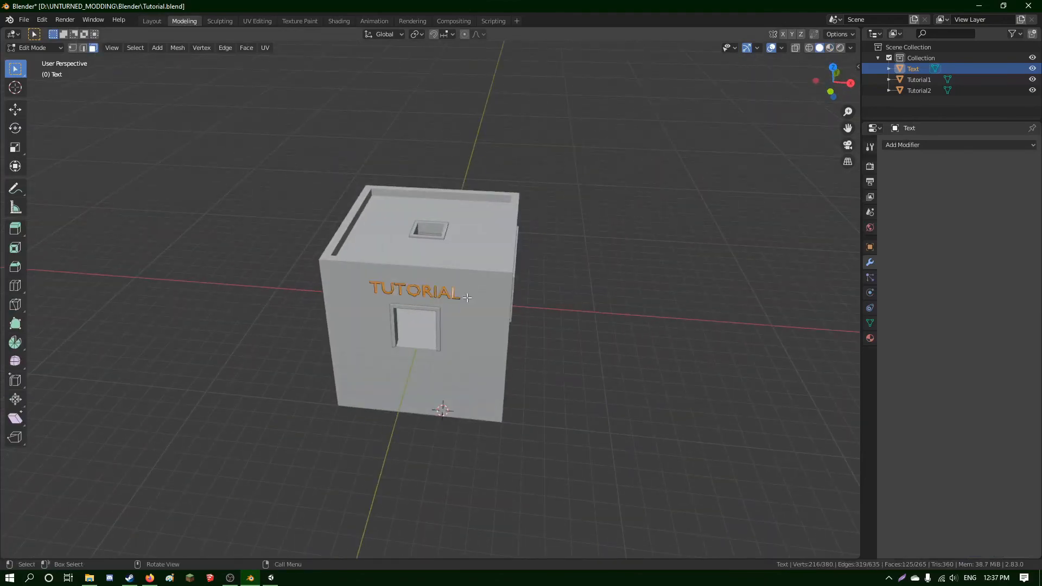
pyautogui.click(258, 21)
pyautogui.scroll(4, 608, 311)
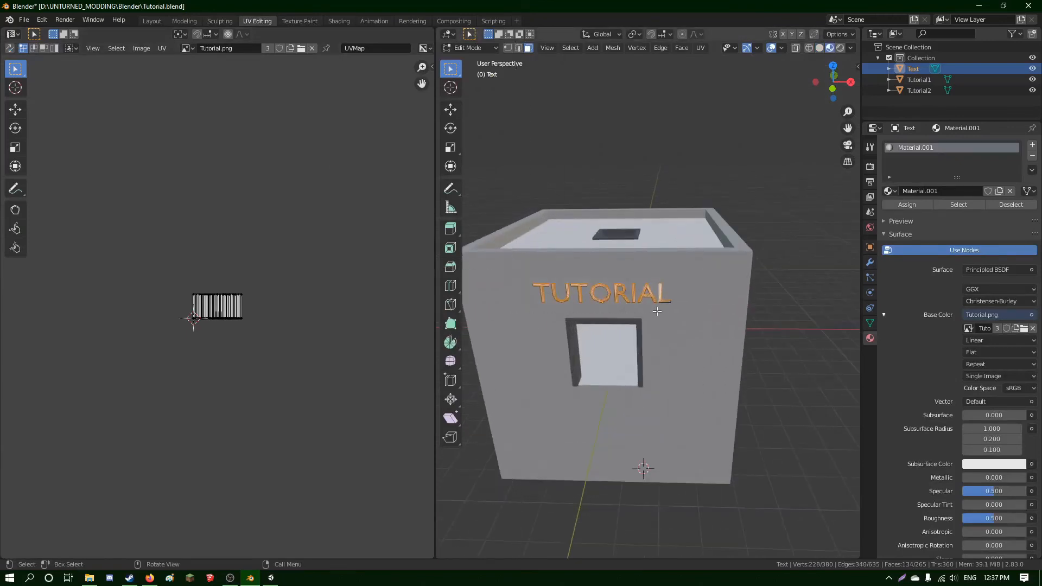
# Select the whole TUTORIAL text mesh and shrink all of its UVs to a tiny point on Tutorial.png's dark area.
pyautogui.press('a')
pyautogui.press('a')
pyautogui.press('s')
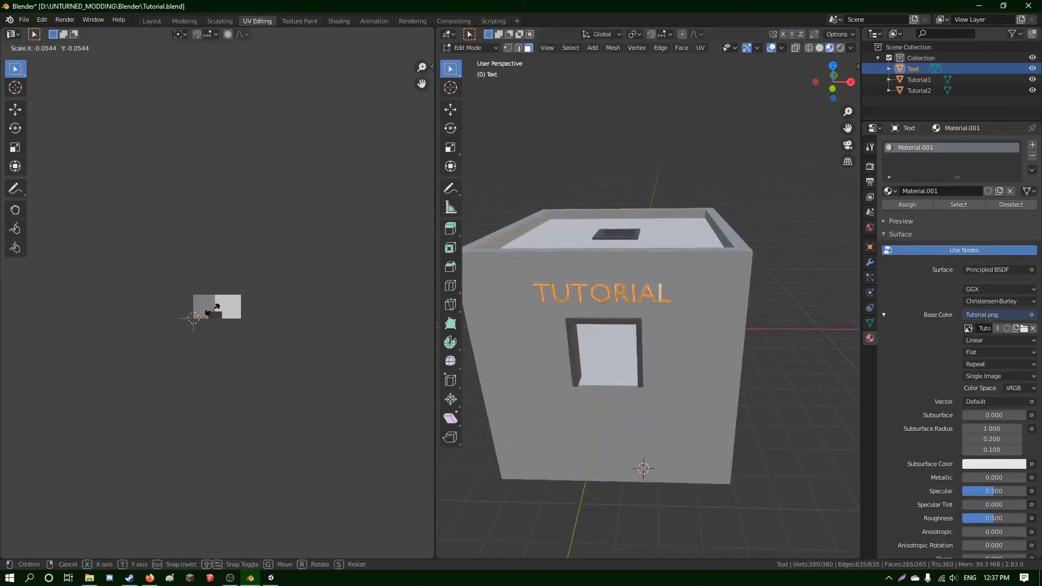
pyautogui.click(231, 317)
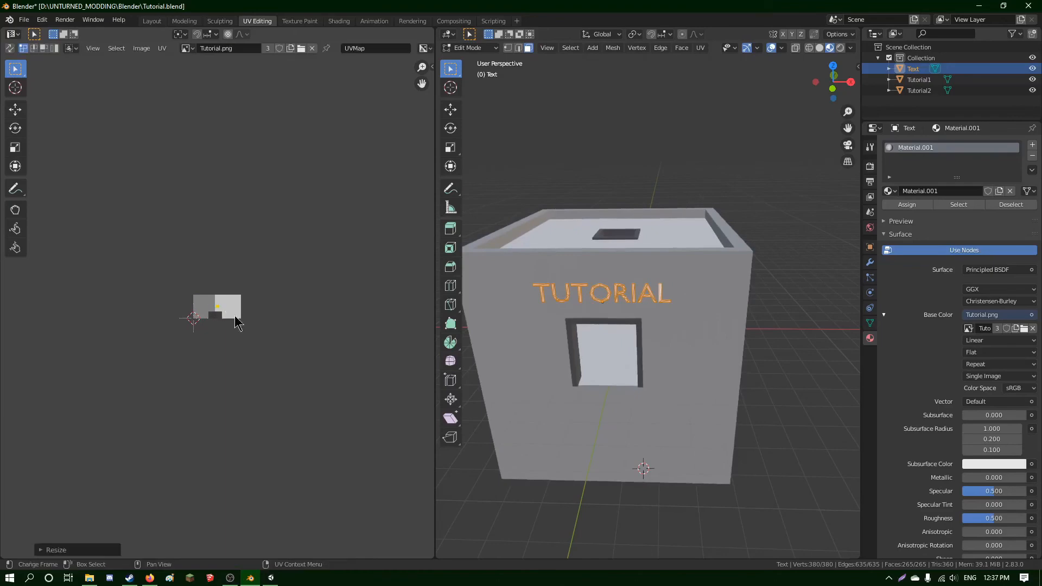
pyautogui.press('s')
pyautogui.click(226, 321)
# Return the text to Object Mode and save Tutorial.blend.
pyautogui.press('Tab')
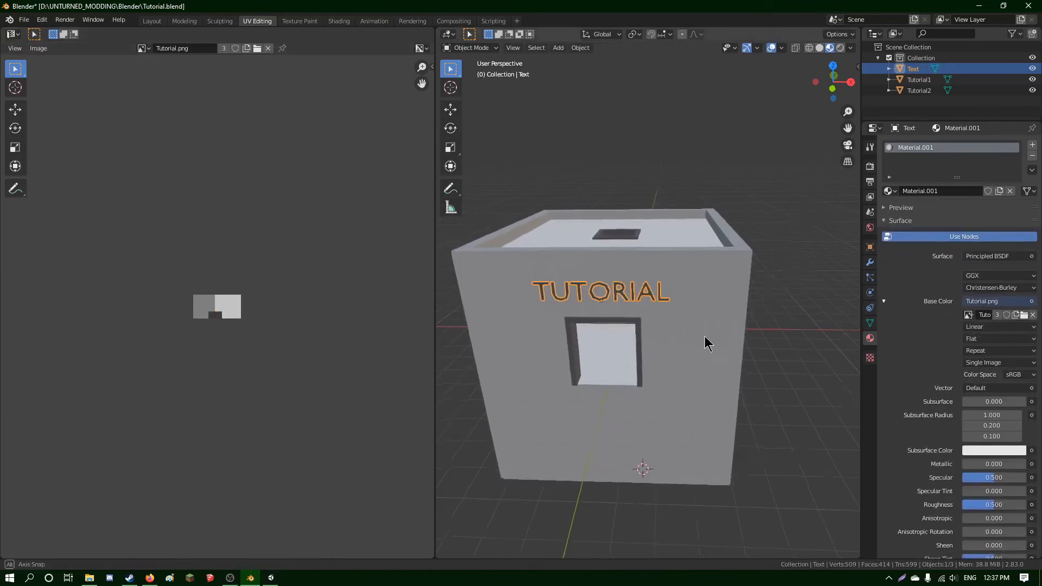
pyautogui.moveTo(756, 336); pyautogui.dragTo(701, 332, button='middle')
pyautogui.hotkey('ctrl', 's')
pyautogui.moveTo(575, 327); pyautogui.dragTo(639, 327, button='middle')
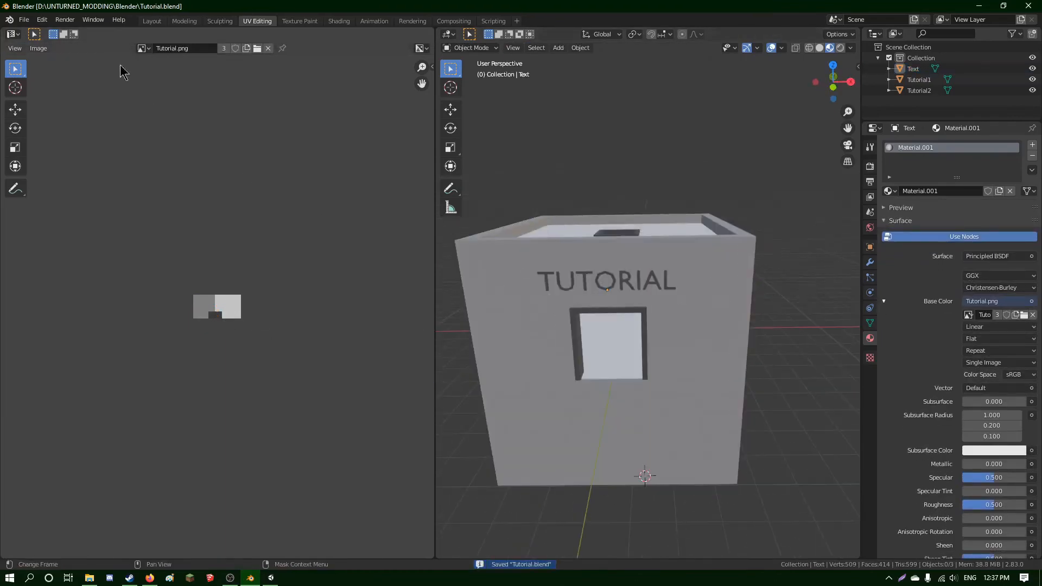
# Export the scene as Tutorial.fbx to the UNTURNED_MODDING\Blender folder, including only Mesh objects.
pyautogui.click(25, 18)
pyautogui.moveTo(68, 178)
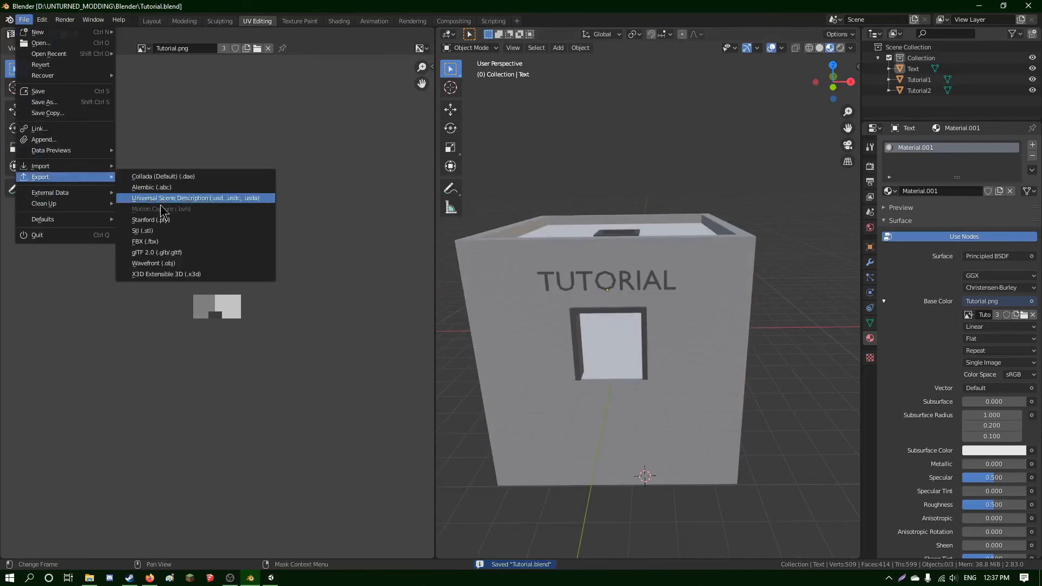
pyautogui.click(161, 242)
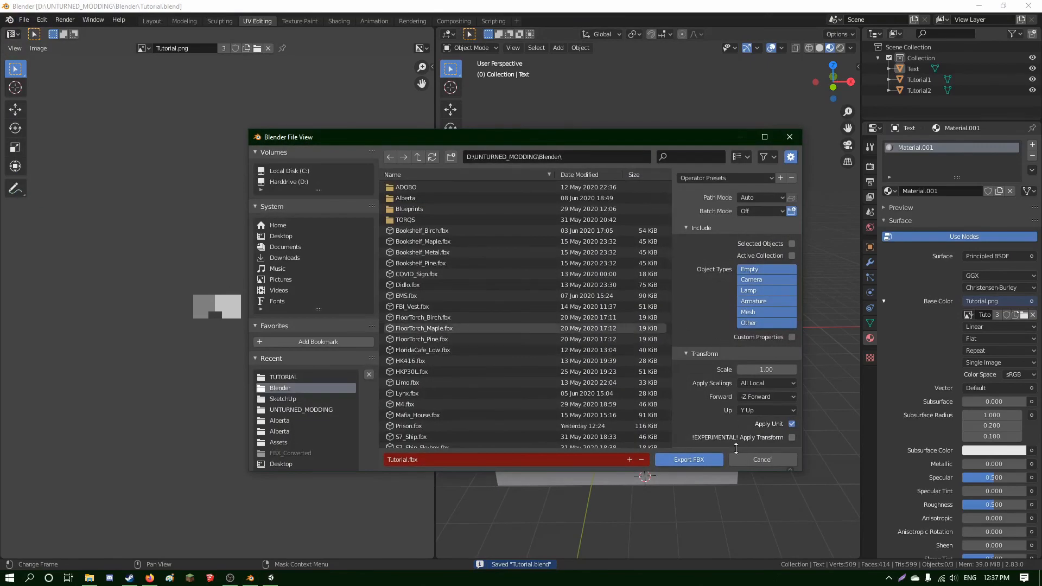
pyautogui.click(752, 312)
pyautogui.click(701, 460)
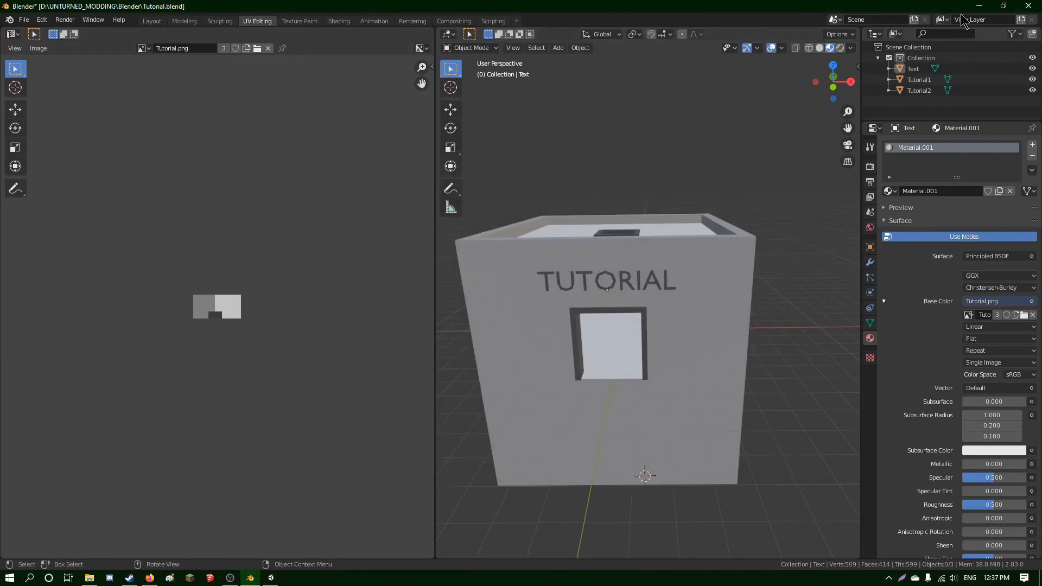
# Close Blender and switch to the UnturnedModding project in Unity.
pyautogui.click(1028, 6)
pyautogui.click(475, 309)
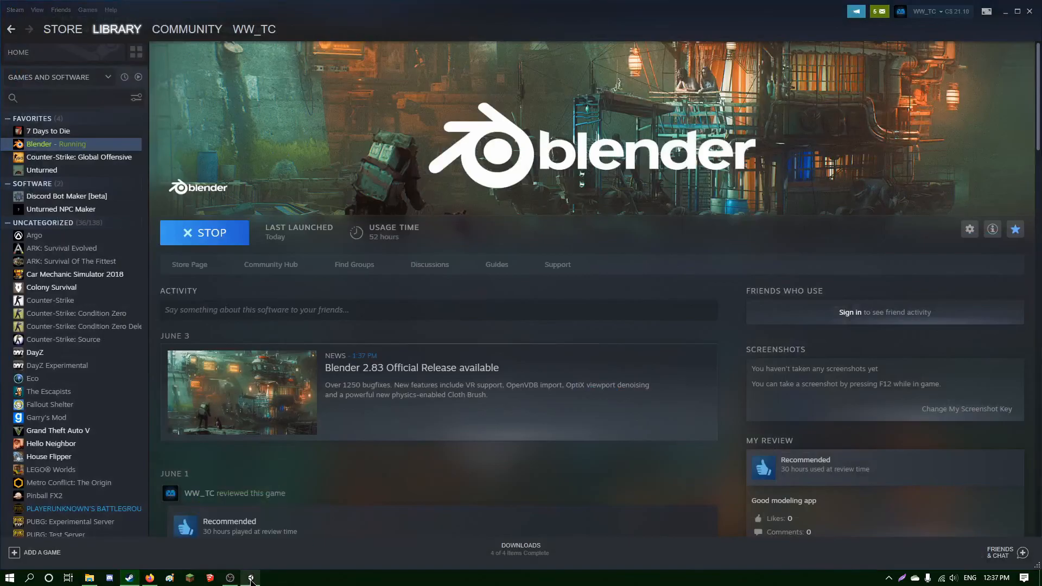
pyautogui.click(251, 578)
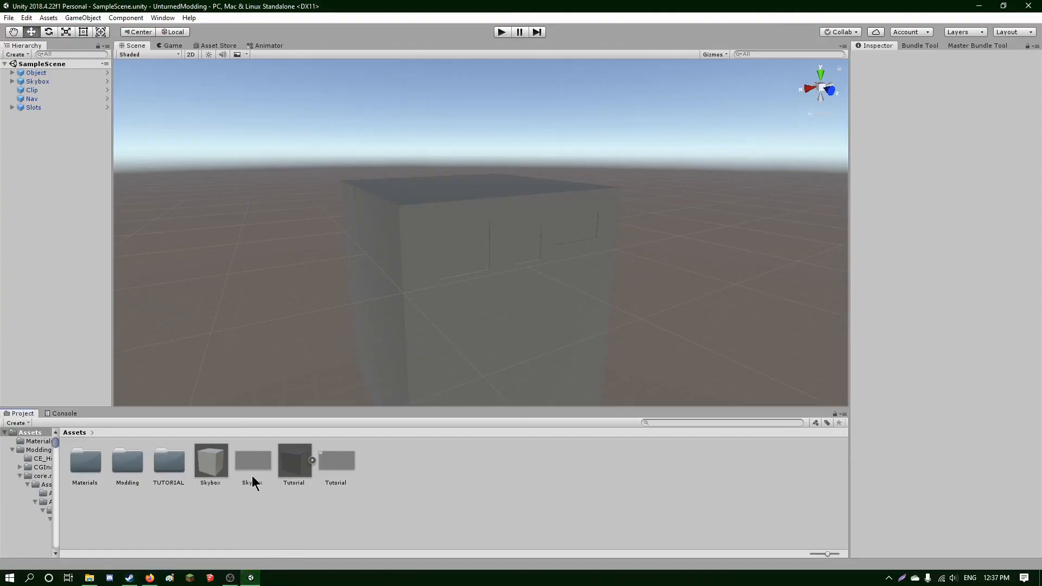
# Delete the old Skybox and Tutorial prefabs and textures from Assets, and remove every object from SampleScene.
pyautogui.click(210, 458)
pyautogui.keyDown('shift'); pyautogui.click(333, 467); pyautogui.keyUp('shift')
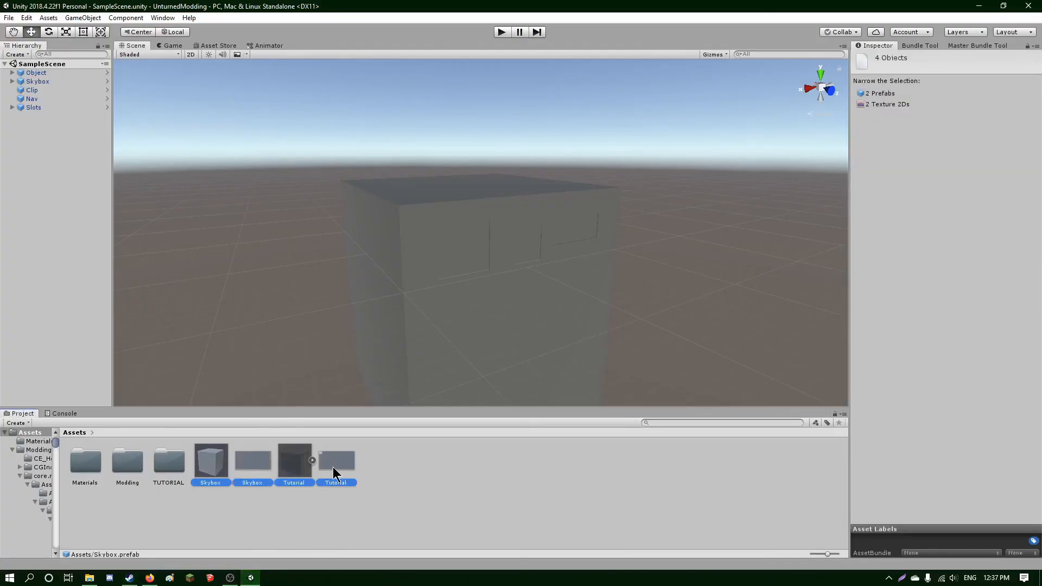
pyautogui.press('Delete')
pyautogui.click(551, 315)
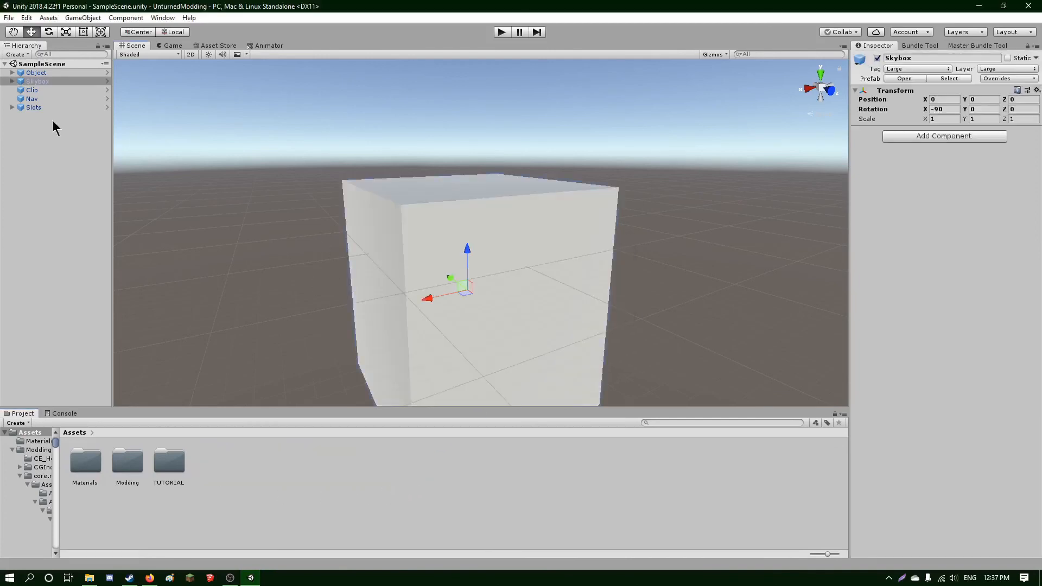
pyautogui.click(38, 72)
pyautogui.keyDown('shift'); pyautogui.click(34, 108); pyautogui.keyUp('shift')
pyautogui.press('Delete')
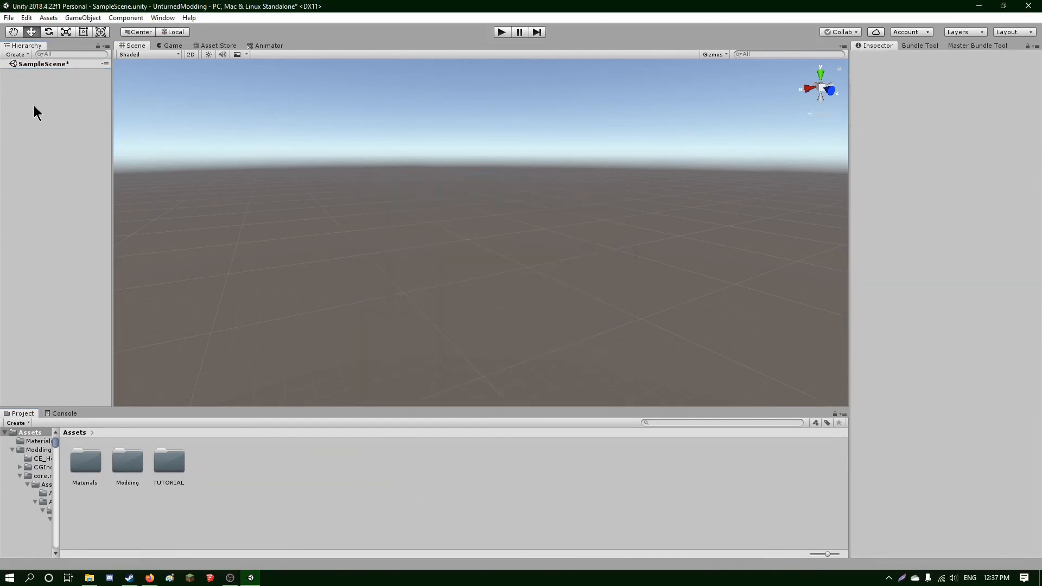
# Import Tutorial.fbx from the Blender folder into the project's Assets folder.
pyautogui.click(89, 578)
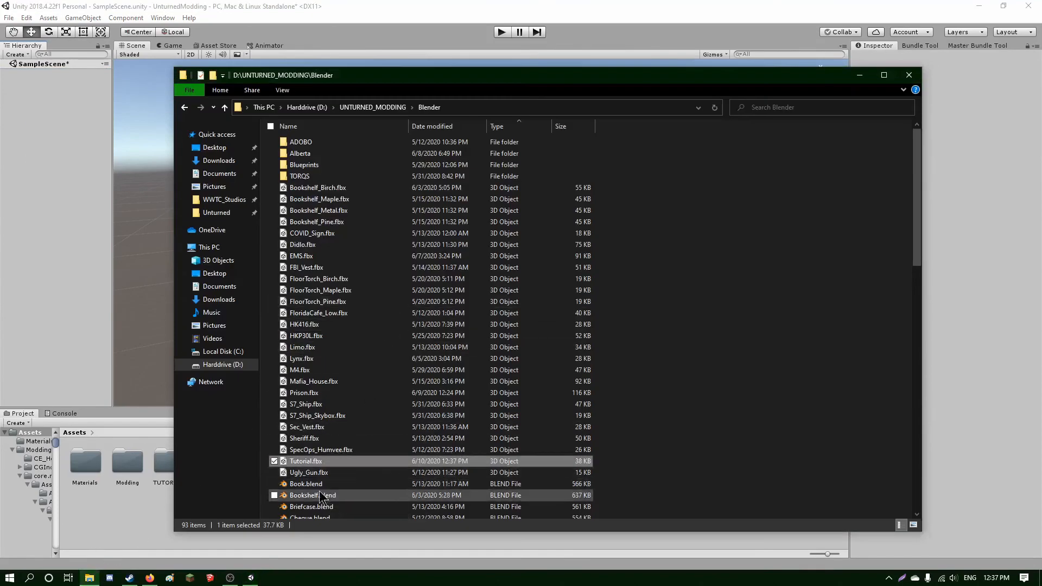
pyautogui.moveTo(311, 462); pyautogui.dragTo(157, 517)
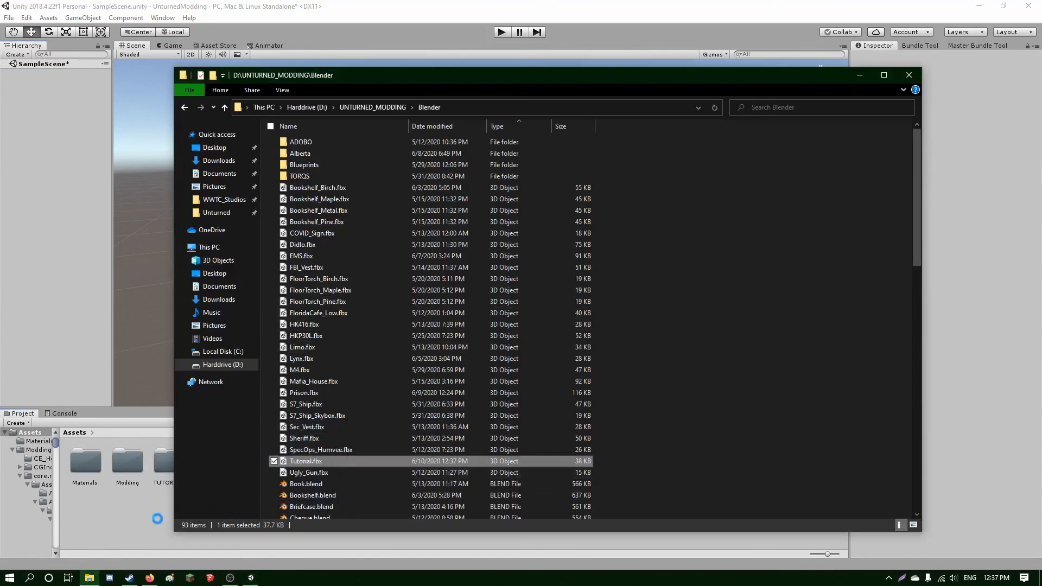
pyautogui.click(157, 519)
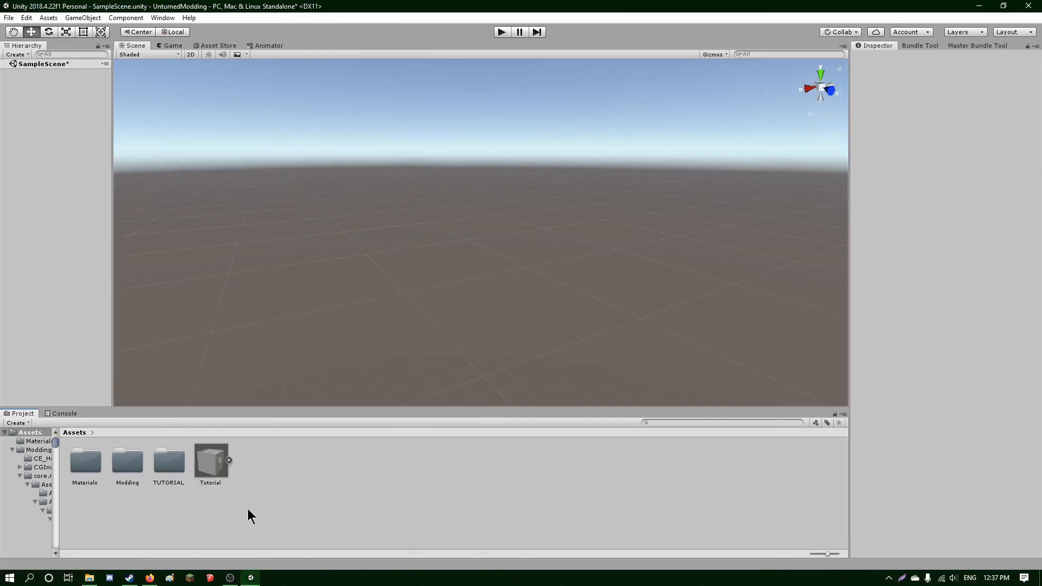
# Expand the Tutorial model asset to check its Text mesh, and add the whole model to SampleScene.
pyautogui.click(229, 461)
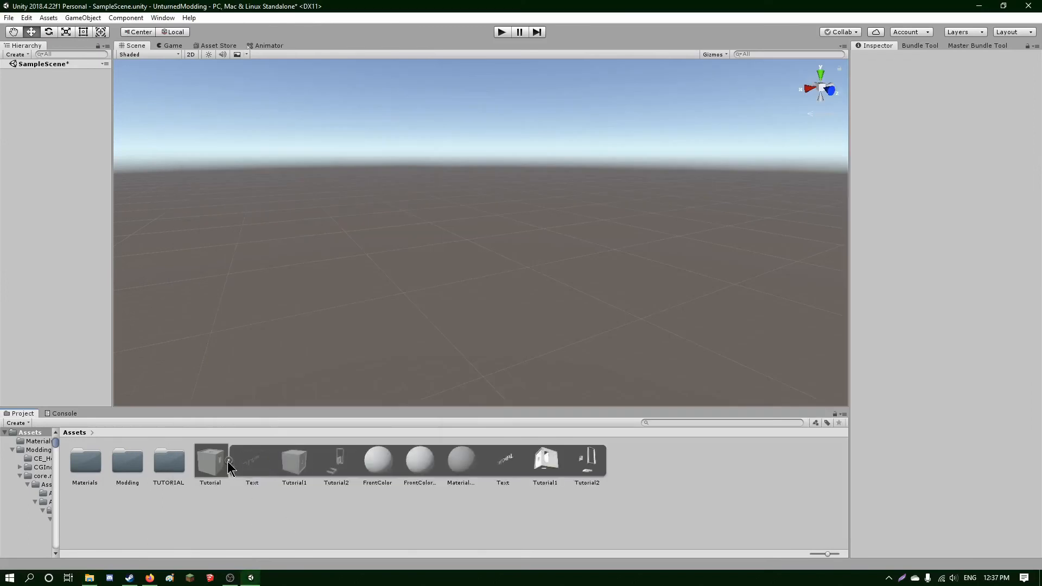
pyautogui.click(251, 464)
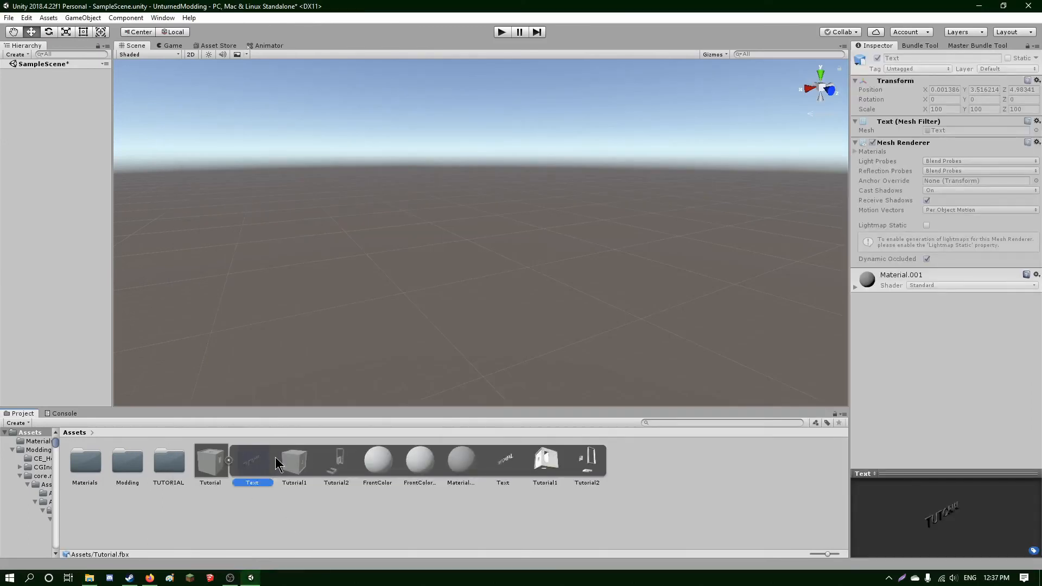
pyautogui.moveTo(216, 465); pyautogui.dragTo(61, 301)
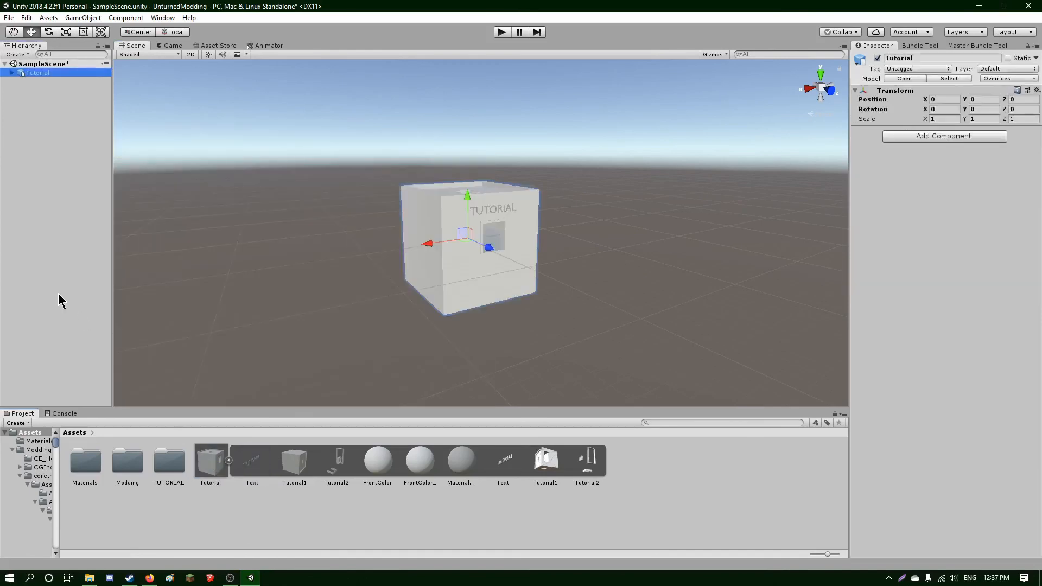
# Expand the Tutorial object in the scene and move its Text and Tutorial1 parts away from the Tutorial2 frames.
pyautogui.click(13, 73)
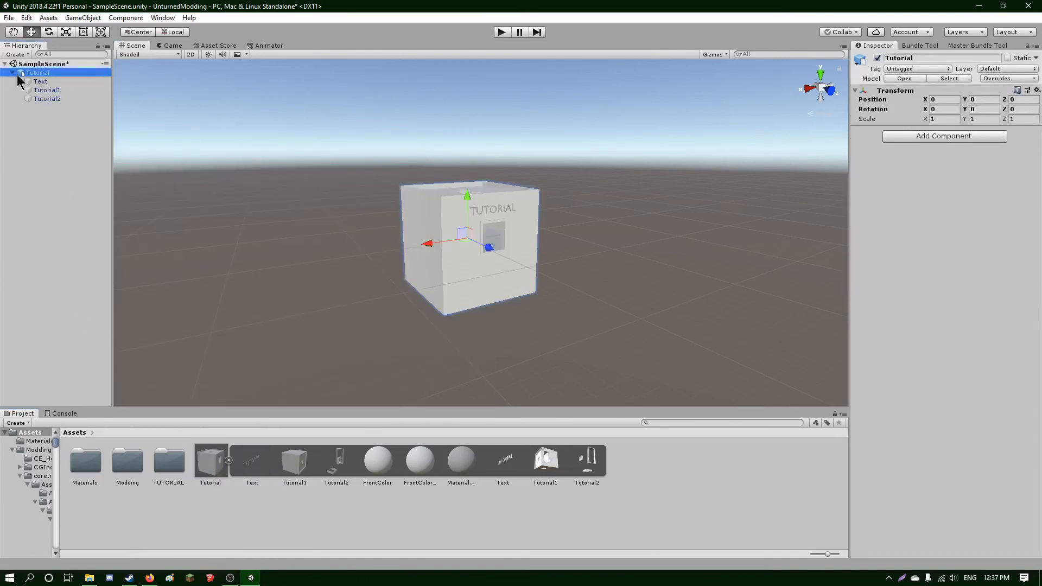
pyautogui.click(44, 81)
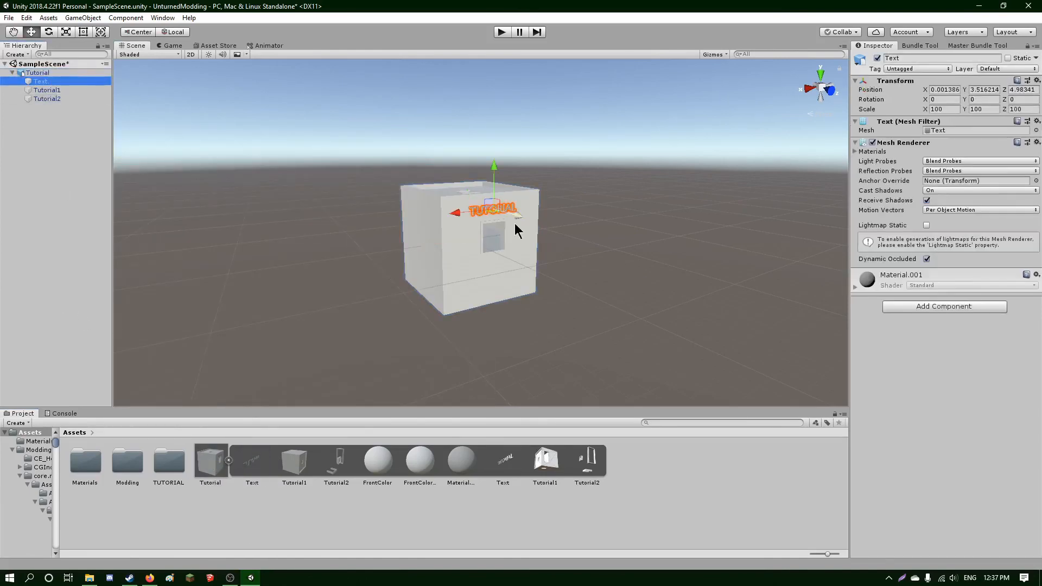
pyautogui.moveTo(519, 216); pyautogui.dragTo(540, 217)
pyautogui.click(84, 92)
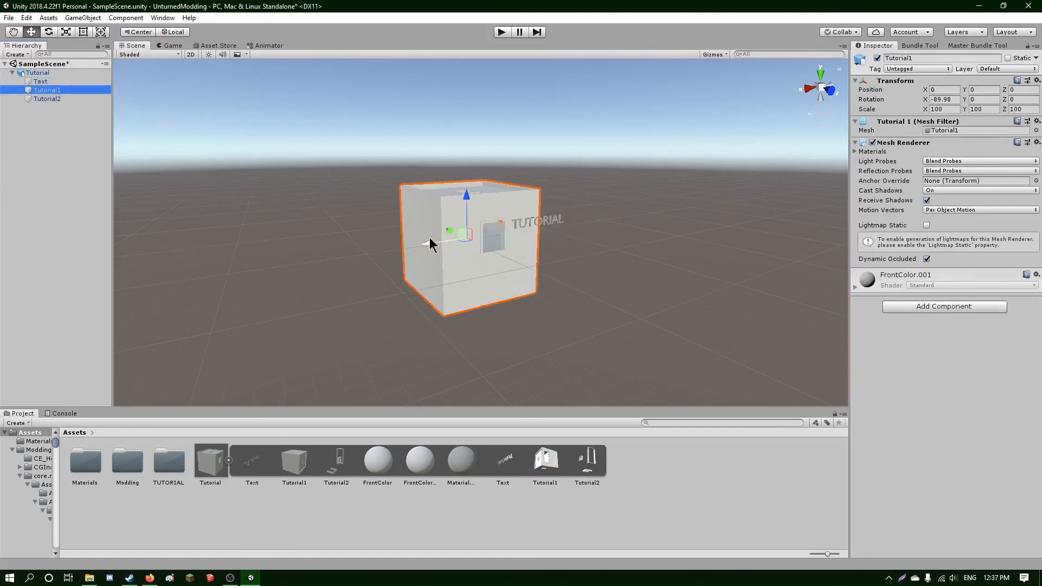
pyautogui.moveTo(428, 240); pyautogui.dragTo(332, 254)
pyautogui.click(78, 99)
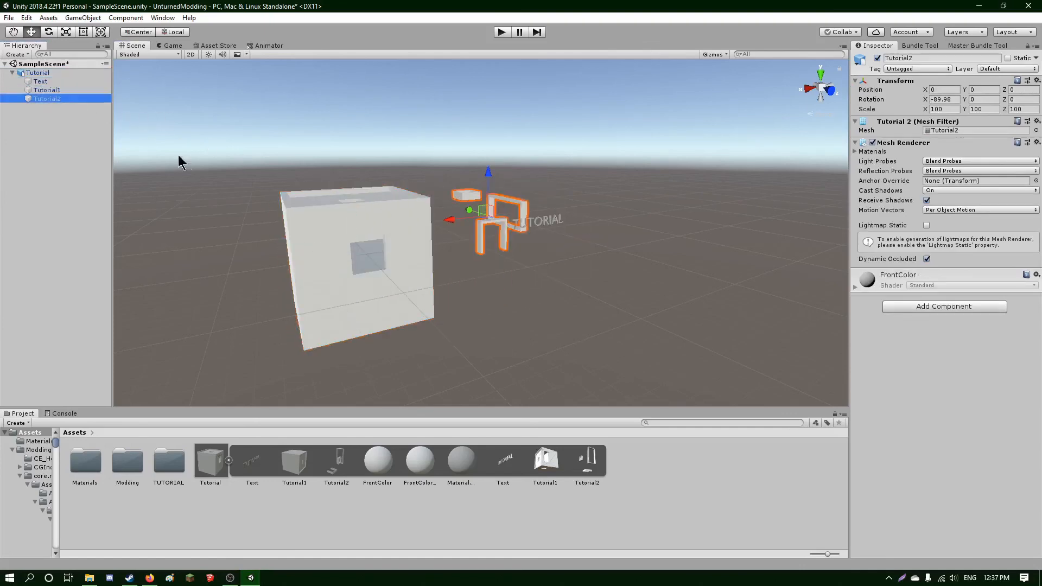
pyautogui.click(150, 284)
# Import the Tutorial.png texture from the UNTURNED_MODDING\TUTORIAL folder into Assets.
pyautogui.click(89, 578)
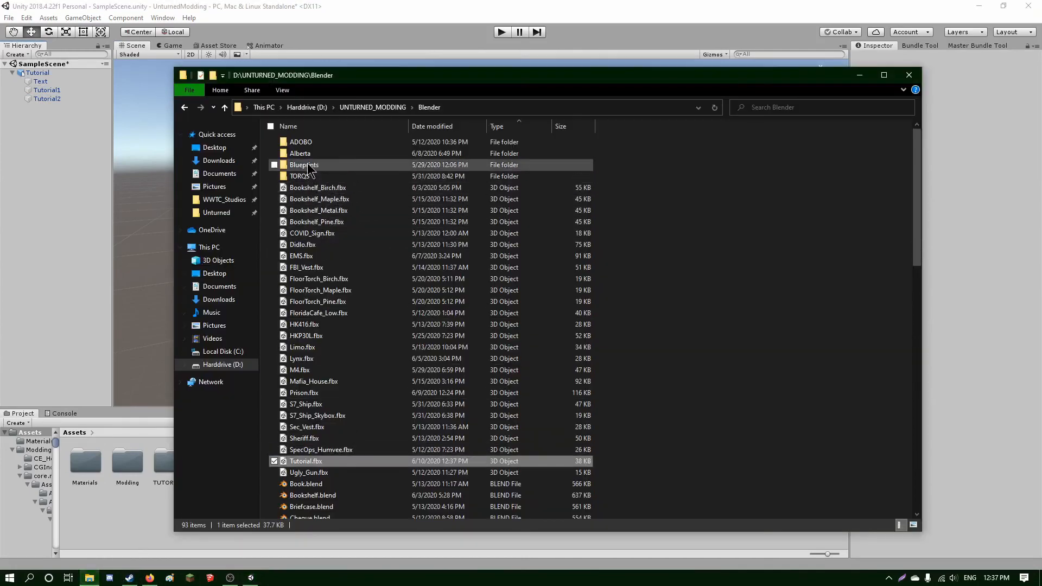
pyautogui.click(372, 107)
pyautogui.doubleClick(324, 207)
pyautogui.moveTo(356, 160); pyautogui.dragTo(157, 530)
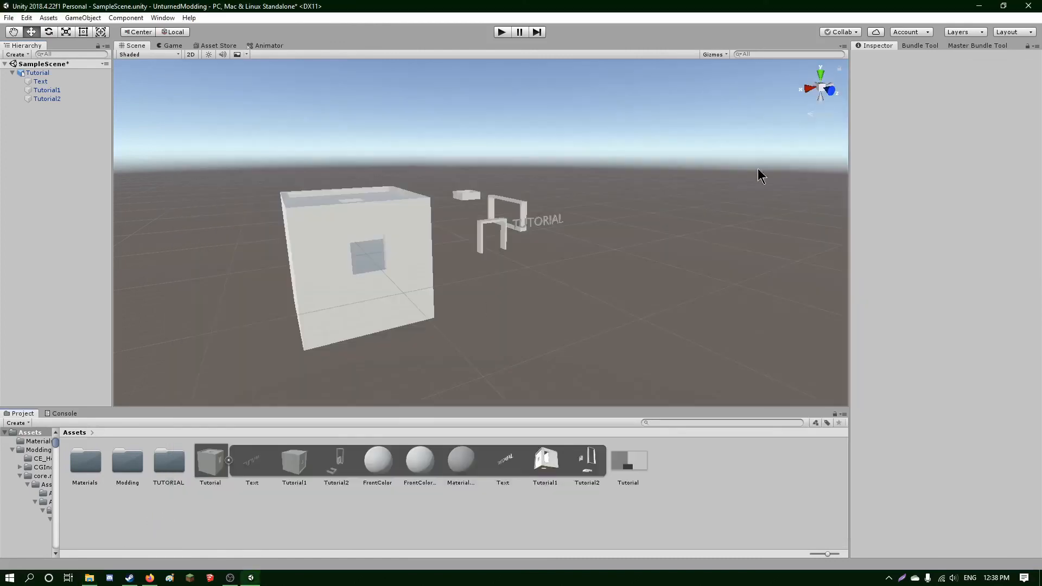
# Apply the Tutorial texture to the model's Text, Tutorial1 and Tutorial2 parts.
pyautogui.moveTo(628, 468); pyautogui.dragTo(391, 304)
pyautogui.moveTo(619, 461); pyautogui.dragTo(46, 91)
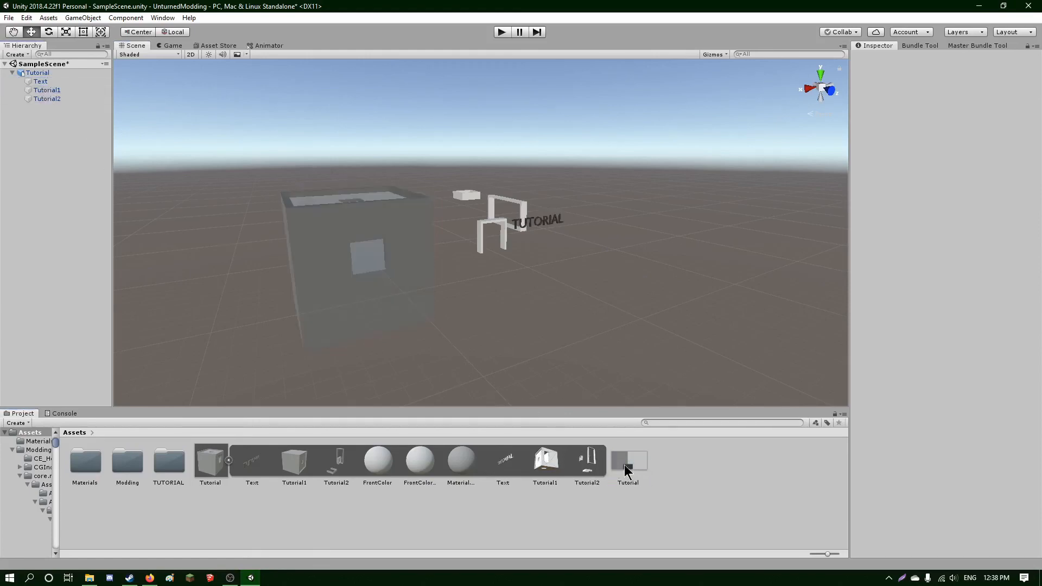
pyautogui.moveTo(625, 467); pyautogui.dragTo(47, 105)
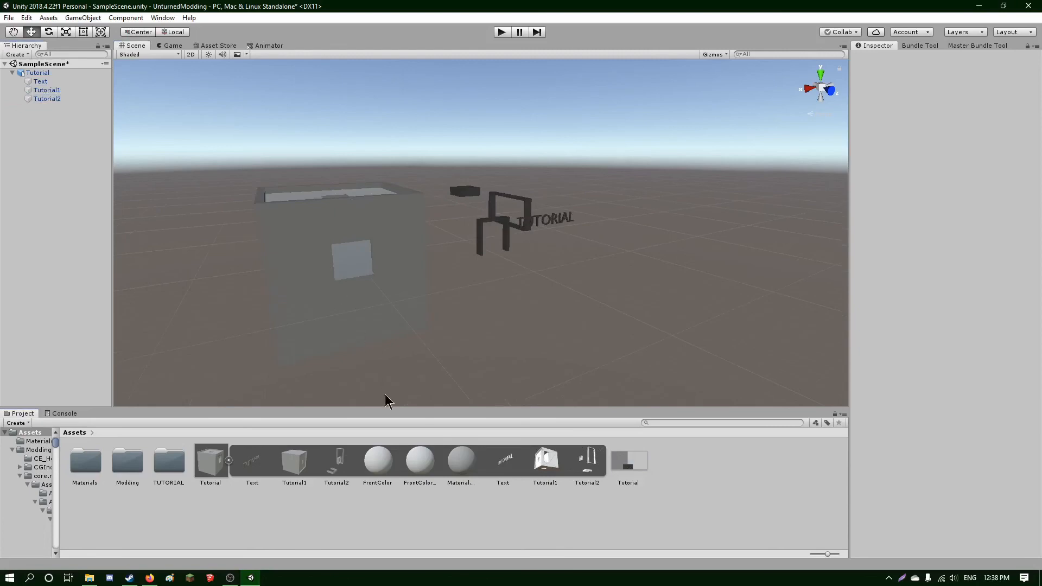
# Open the Tutorial model's material import settings and try to assign the Tutorial texture to a remapped material slot.
pyautogui.click(379, 459)
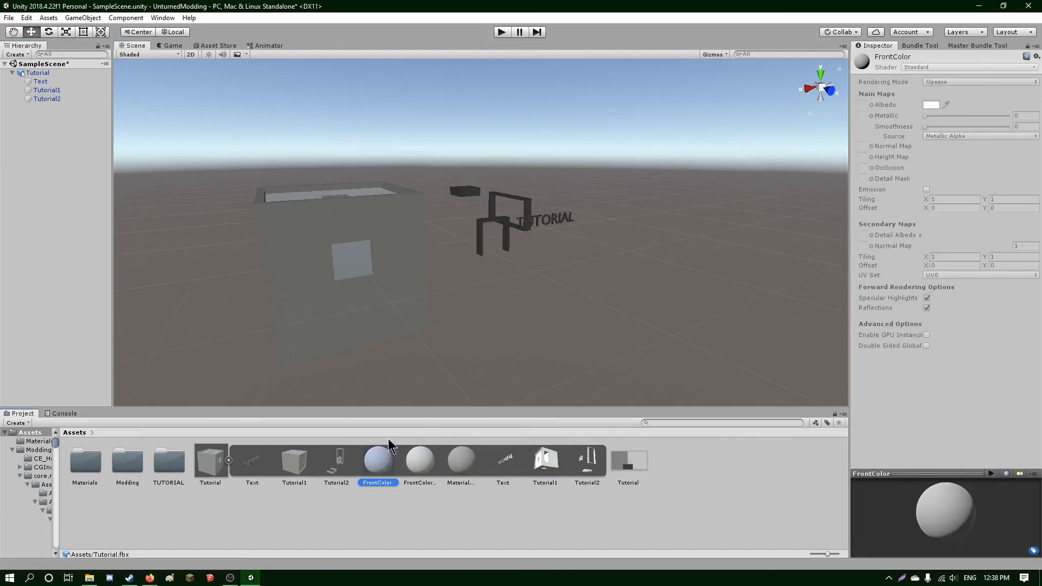
pyautogui.click(217, 461)
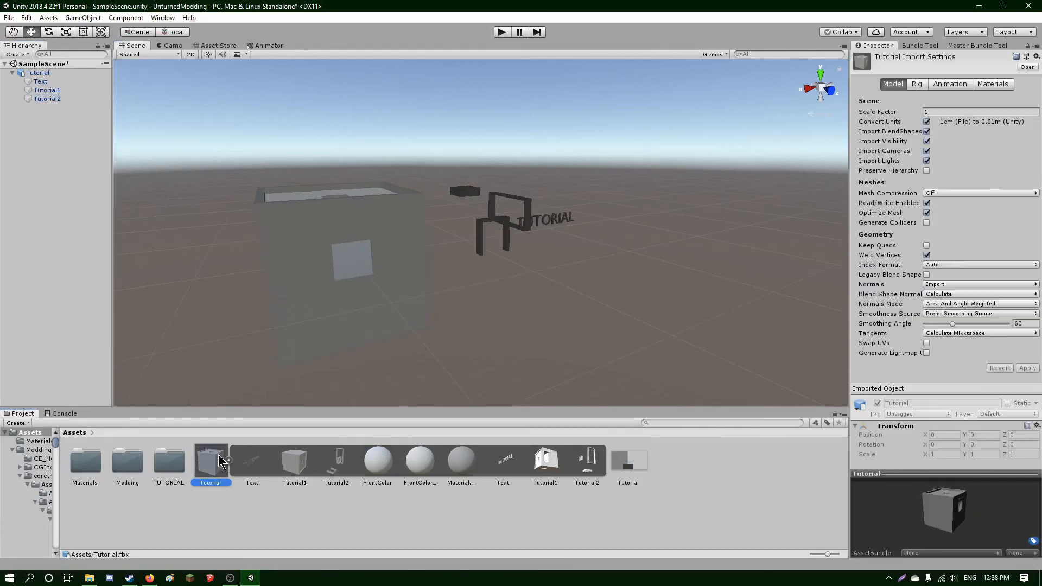
pyautogui.click(988, 86)
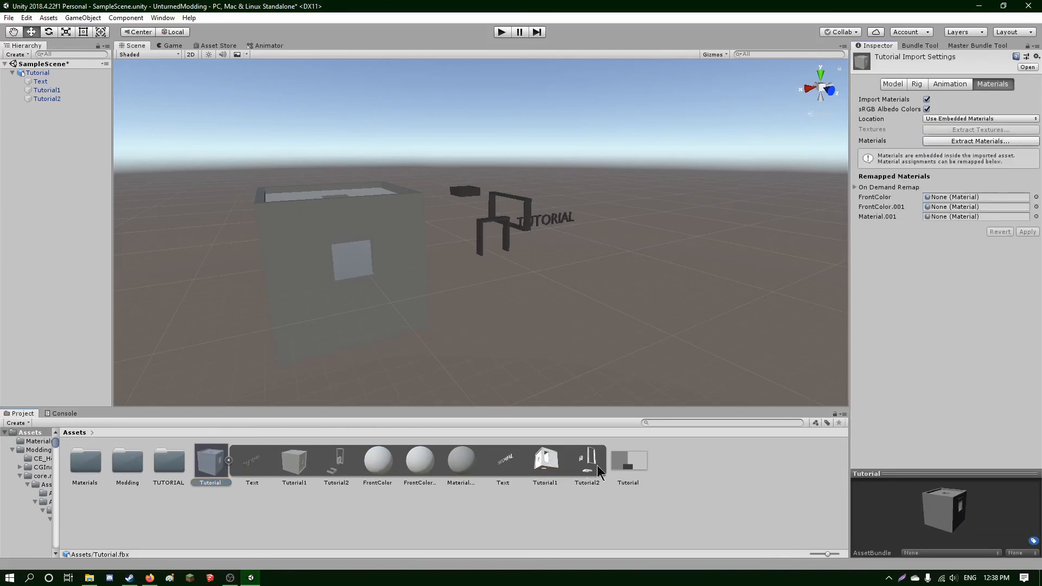
pyautogui.moveTo(599, 470); pyautogui.dragTo(893, 267)
pyautogui.moveTo(954, 195); pyautogui.dragTo(654, 504)
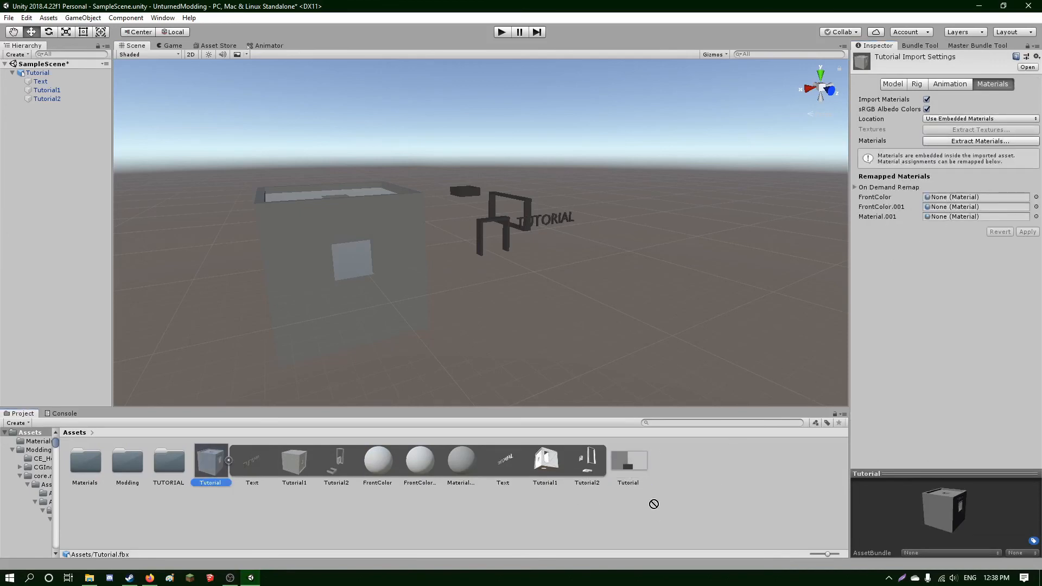
# Delete the Skybox material from the Materials folder, keeping the Tutorial material.
pyautogui.doubleClick(100, 460)
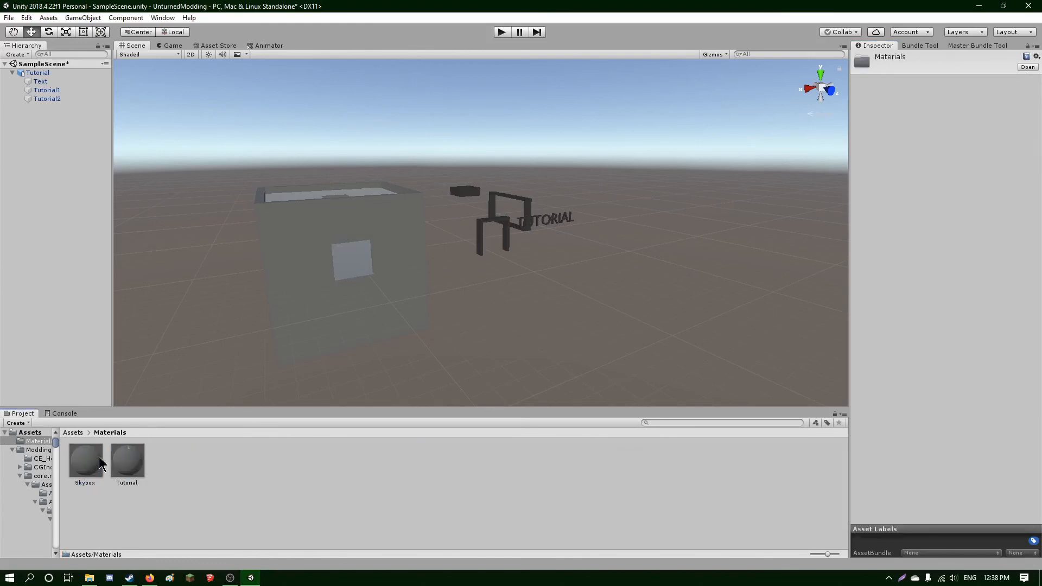
pyautogui.click(88, 455)
pyautogui.click(127, 456)
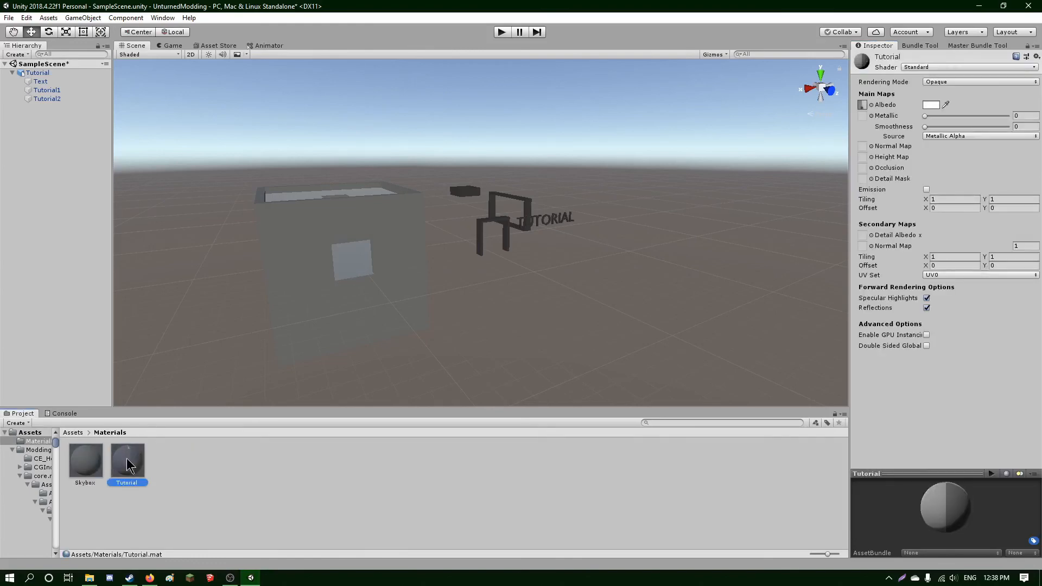
pyautogui.click(88, 455)
pyautogui.press('Delete')
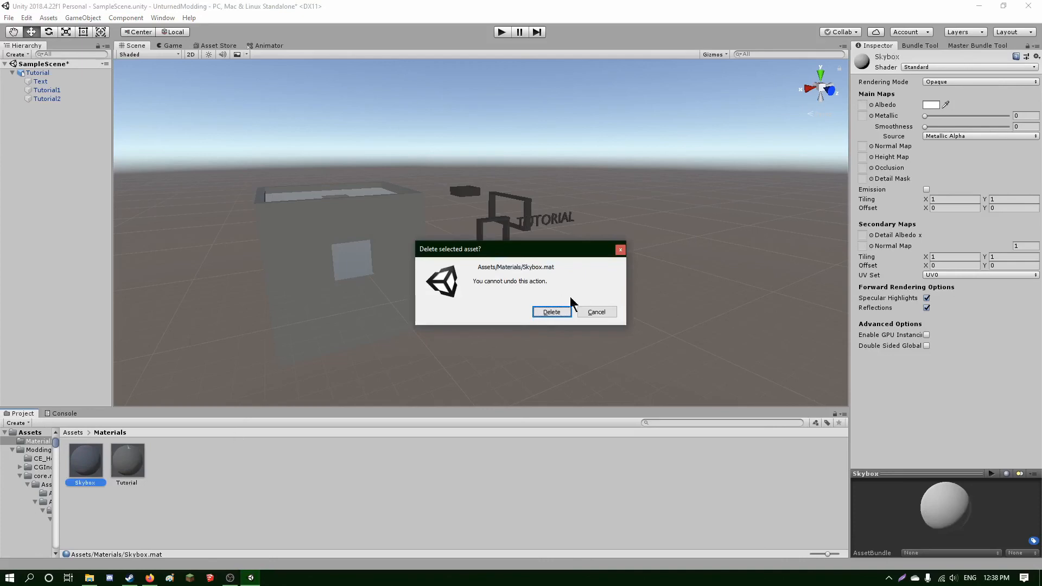
pyautogui.press('Return')
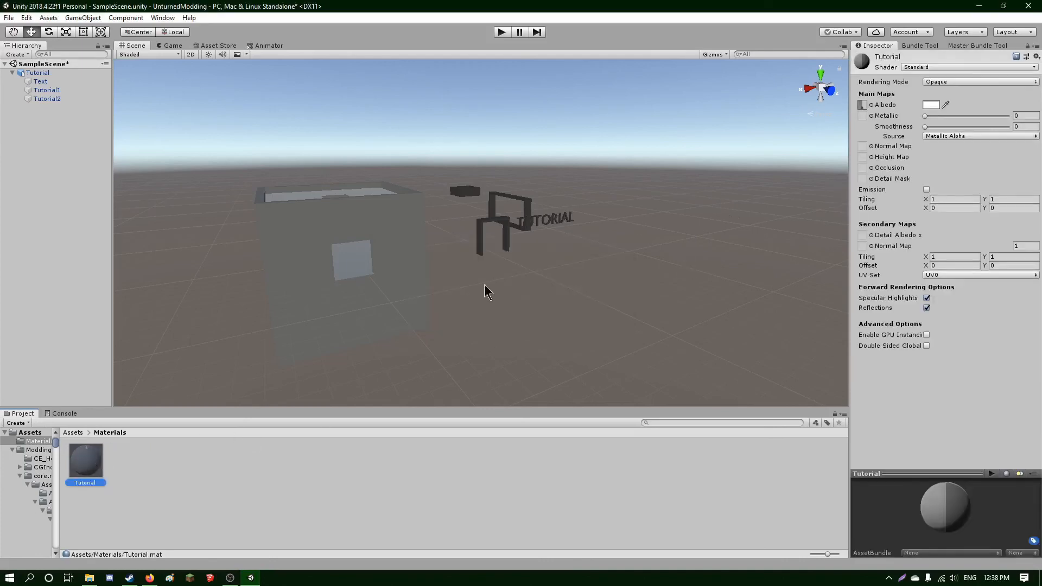
# Move the Tutorial material out of the Materials folder into Assets.
pyautogui.click(74, 432)
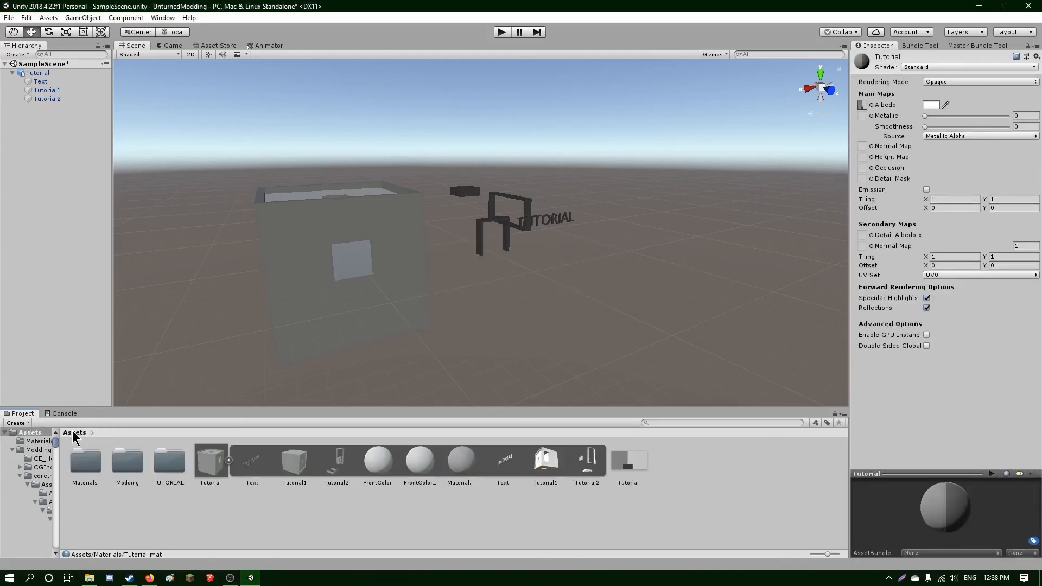
pyautogui.click(210, 461)
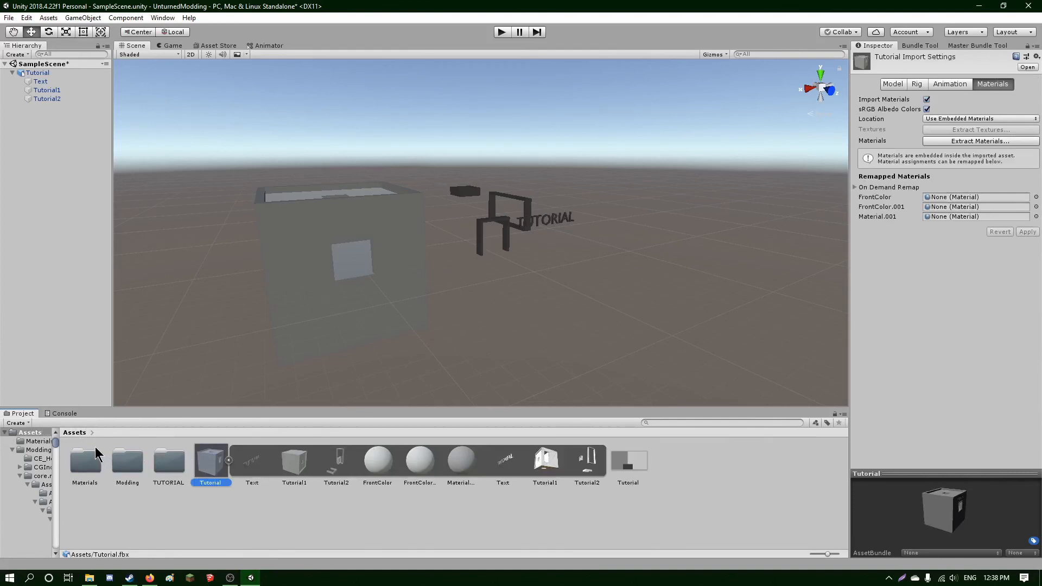
pyautogui.doubleClick(91, 456)
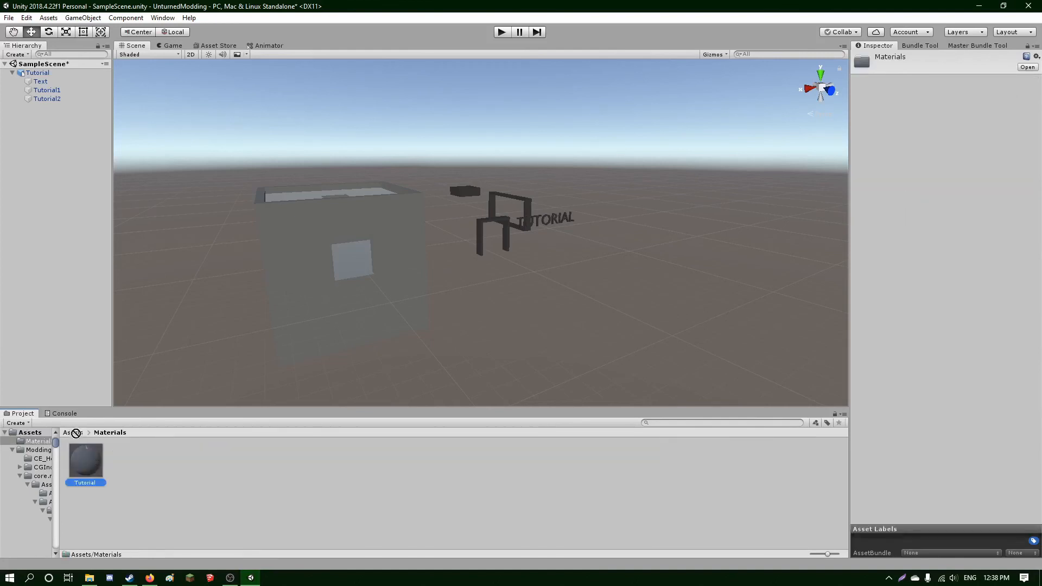
pyautogui.moveTo(76, 433); pyautogui.dragTo(32, 475)
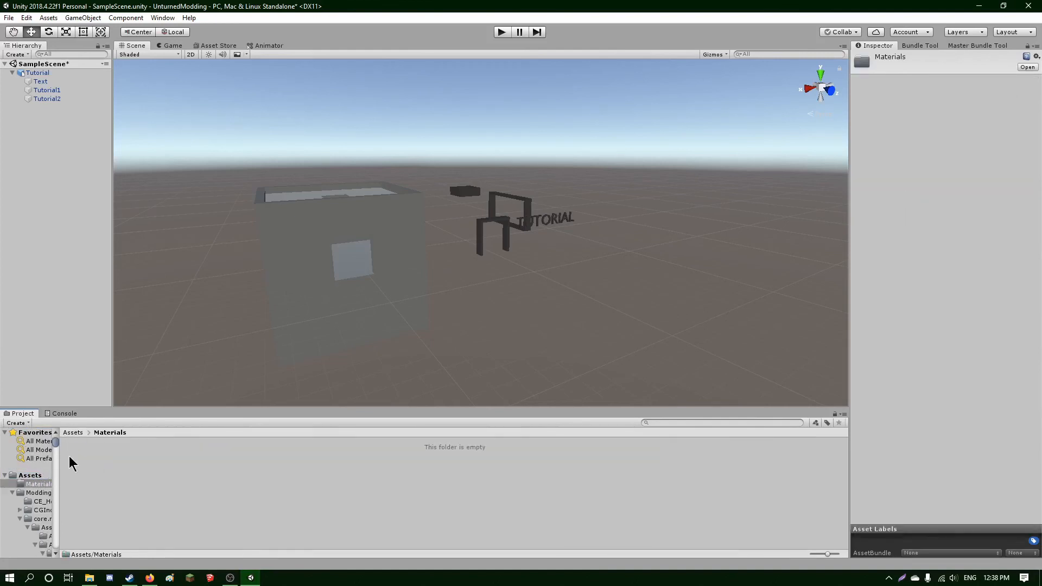
pyautogui.click(72, 432)
# Remap the Tutorial model's FrontColor, FrontColor.001 and Material.001 to the Tutorial material and apply the import settings.
pyautogui.click(221, 462)
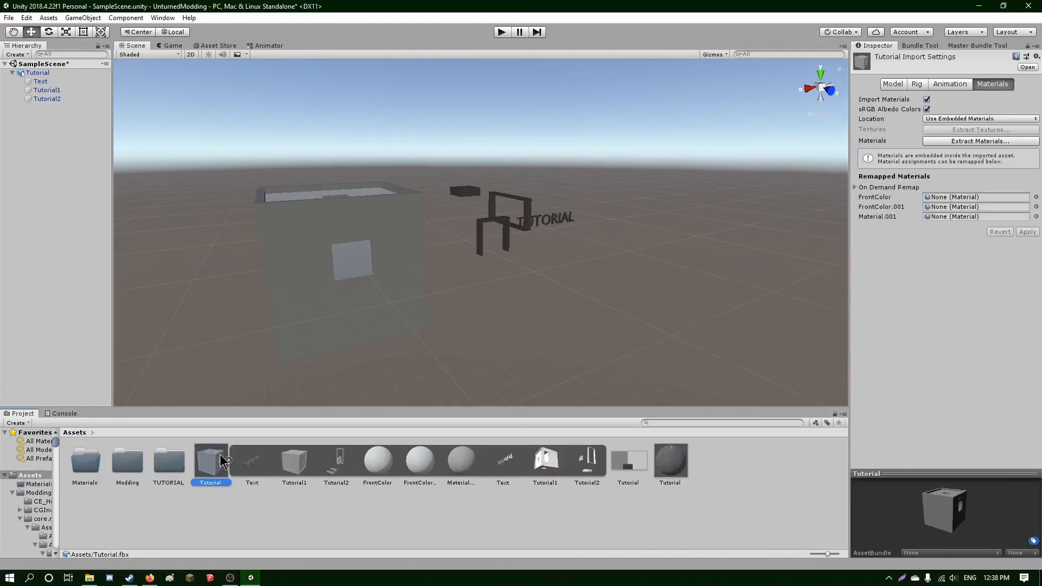
pyautogui.moveTo(671, 460); pyautogui.dragTo(947, 198)
pyautogui.moveTo(676, 460); pyautogui.dragTo(972, 212)
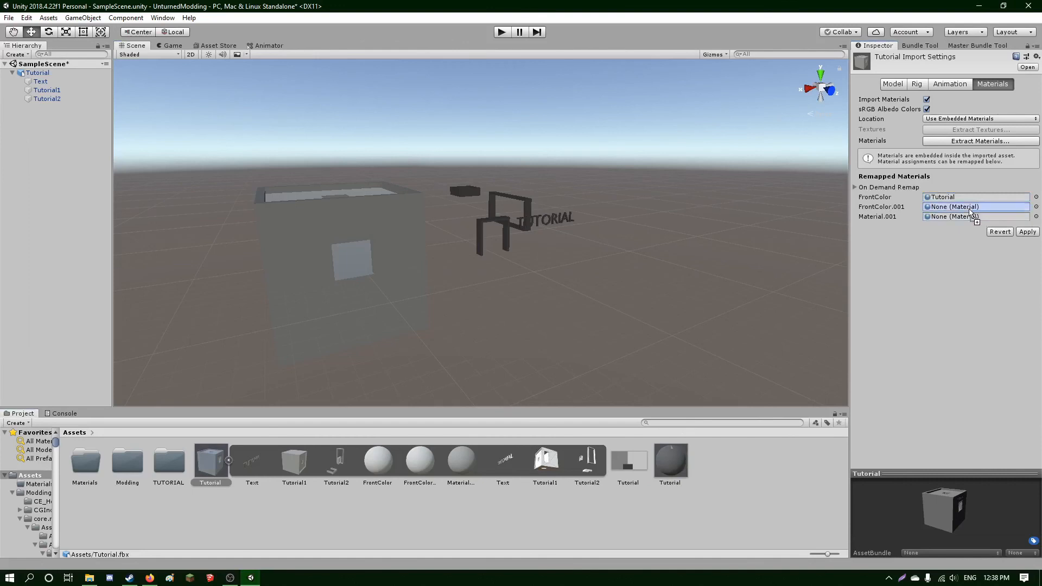
pyautogui.moveTo(658, 466); pyautogui.dragTo(956, 217)
pyautogui.click(1027, 232)
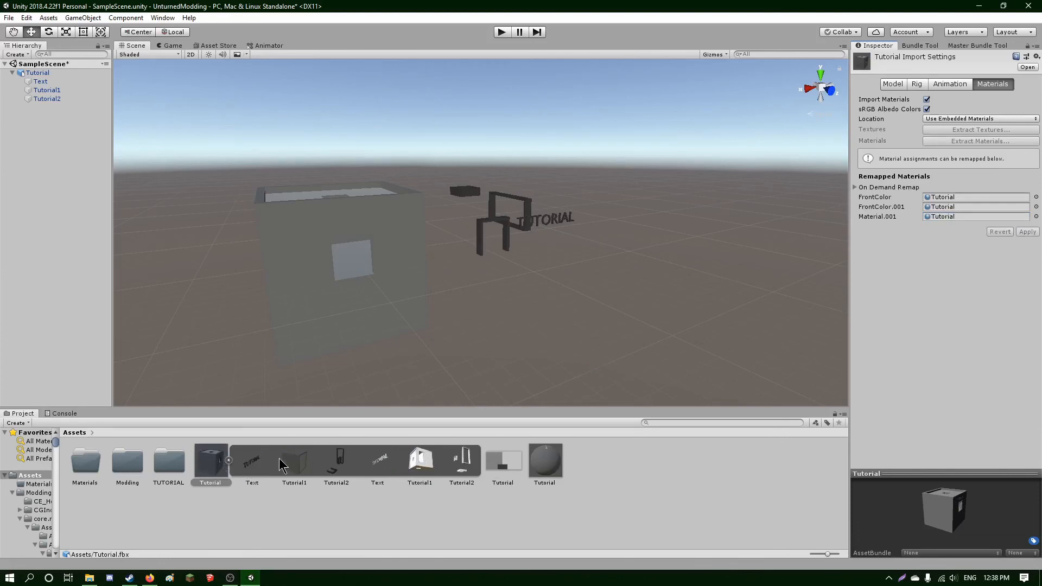
# Check the Text, Tutorial1 and Tutorial2 meshes inside the Tutorial model asset.
pyautogui.click(380, 460)
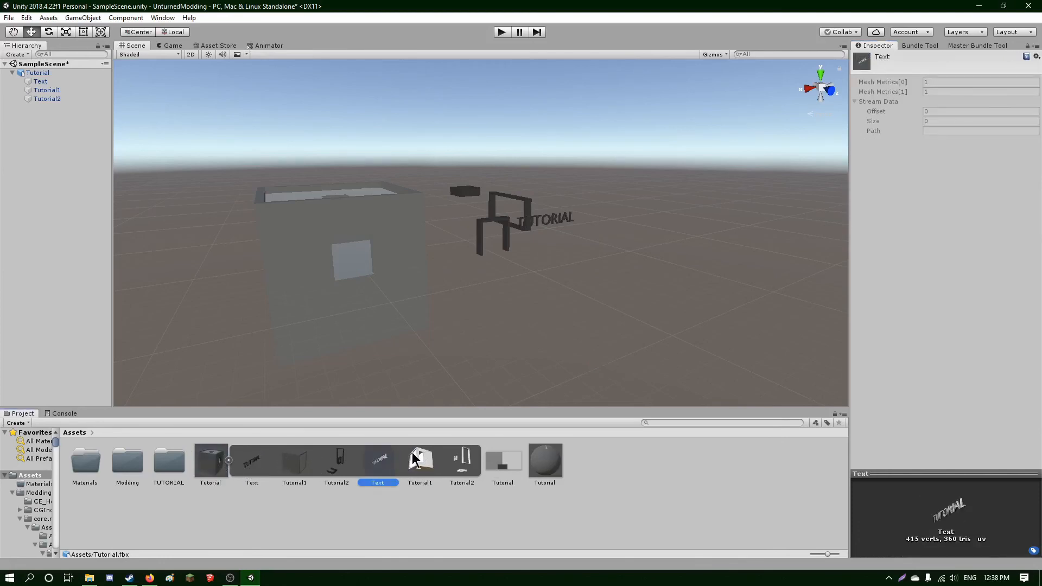
pyautogui.click(418, 460)
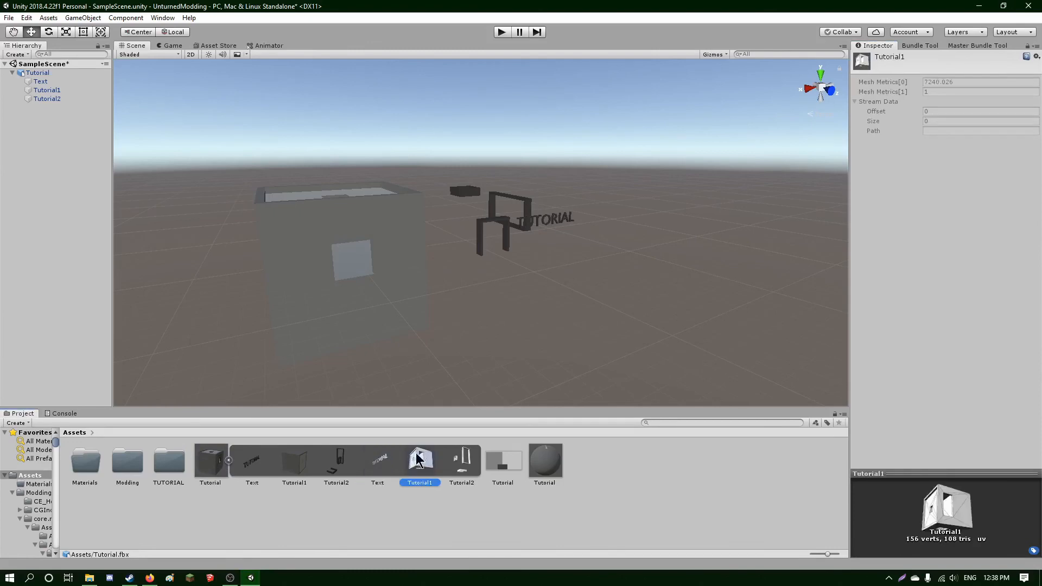
pyautogui.click(455, 461)
pyautogui.click(385, 459)
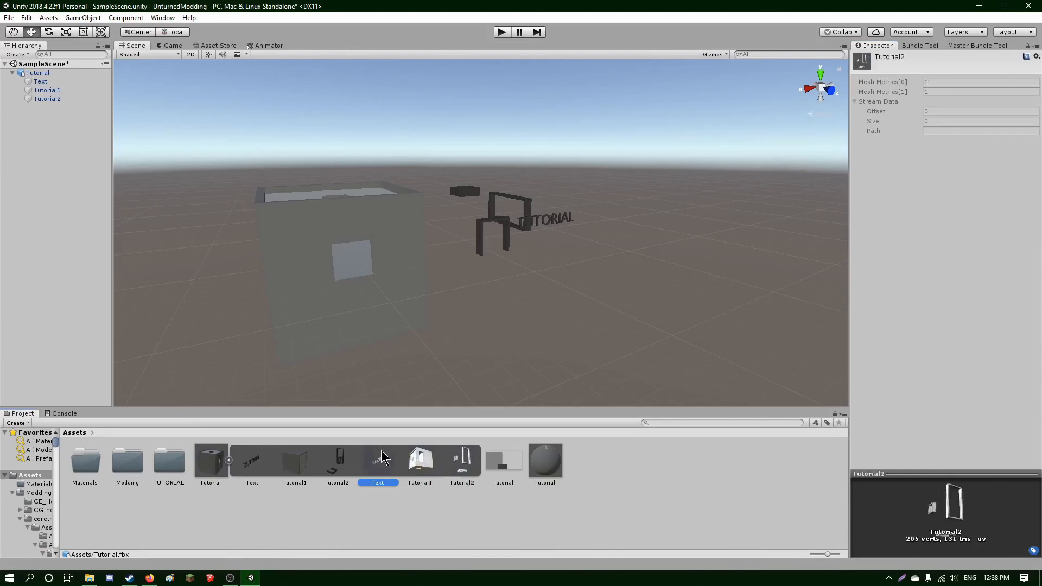
pyautogui.keyDown('shift'); pyautogui.click(452, 464); pyautogui.keyUp('shift')
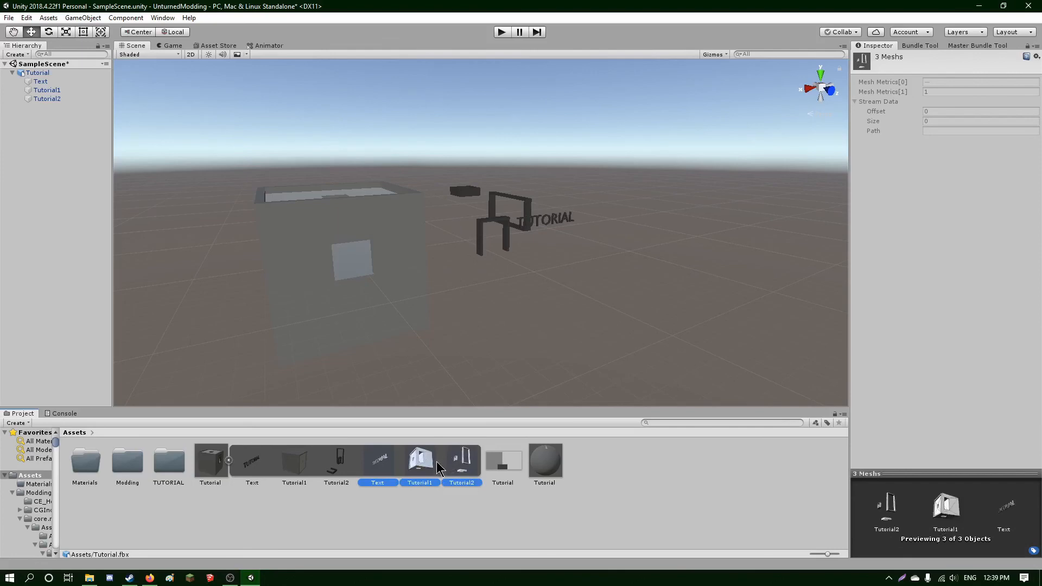
pyautogui.click(512, 505)
# Save SampleScene and delete the Tutorial object from the scene.
pyautogui.moveTo(492, 326); pyautogui.dragTo(538, 332, button='right')
pyautogui.moveTo(656, 253); pyautogui.dragTo(518, 260, button='right')
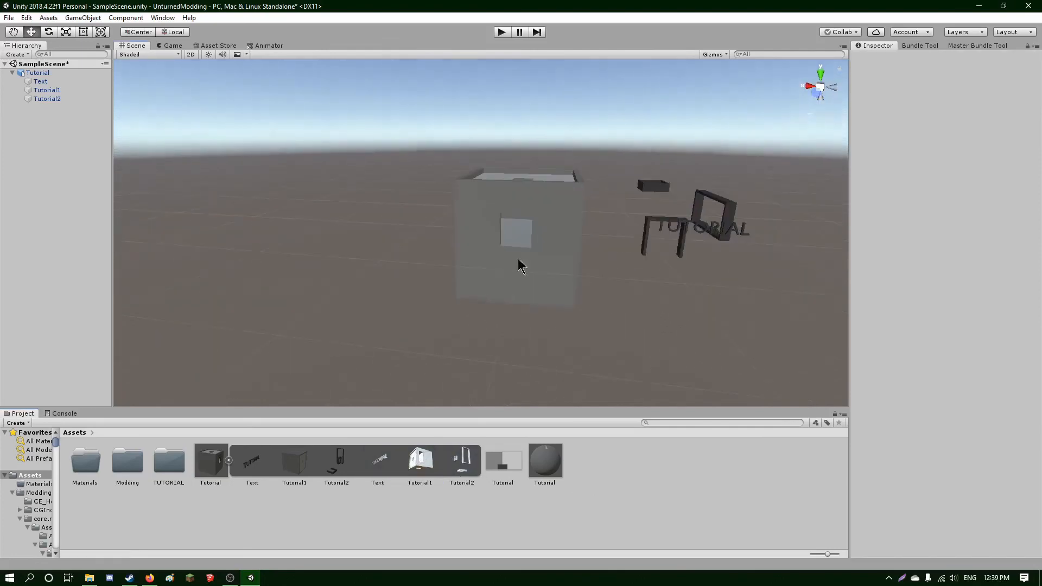
pyautogui.moveTo(518, 260); pyautogui.dragTo(439, 273, button='middle')
pyautogui.scroll(-1, 440, 280)
pyautogui.hotkey('ctrl', 's')
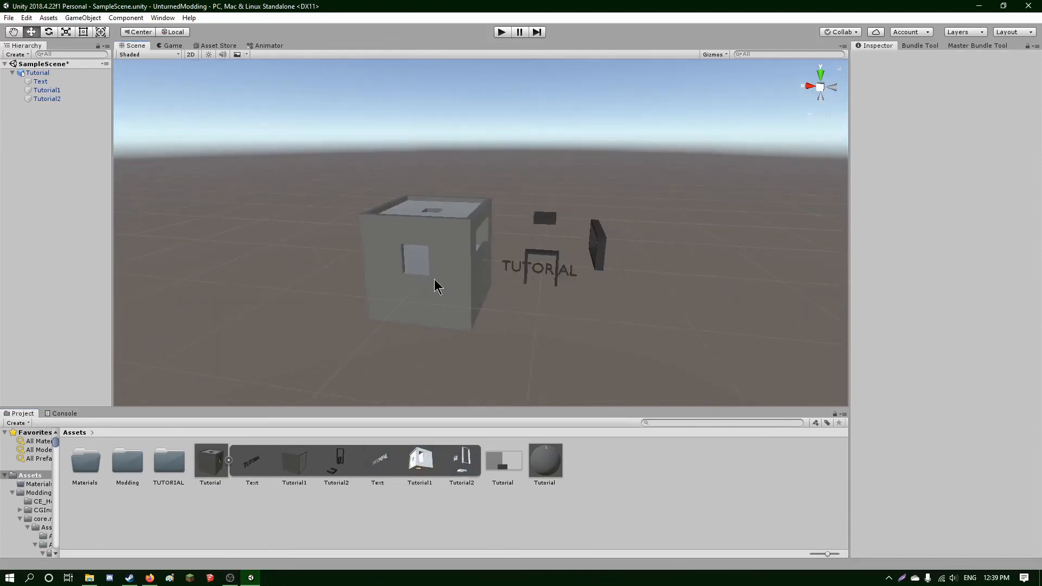
pyautogui.click(38, 73)
pyautogui.press('Delete')
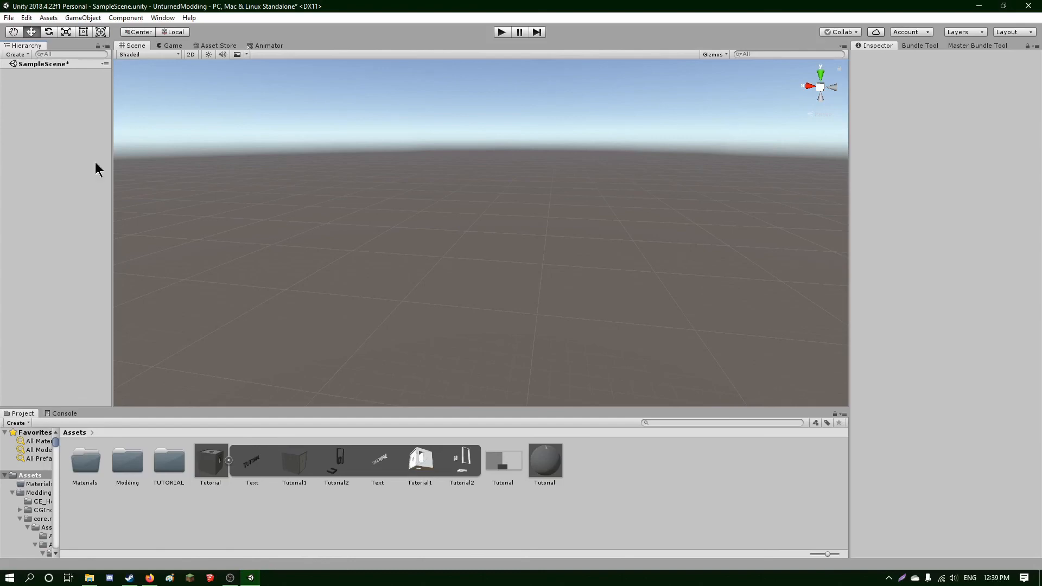
# Switch to Firefox to review the building measurements in Dimensions.txt, and return to Unity.
pyautogui.click(149, 577)
pyautogui.moveTo(98, 506); pyautogui.dragTo(10, 70)
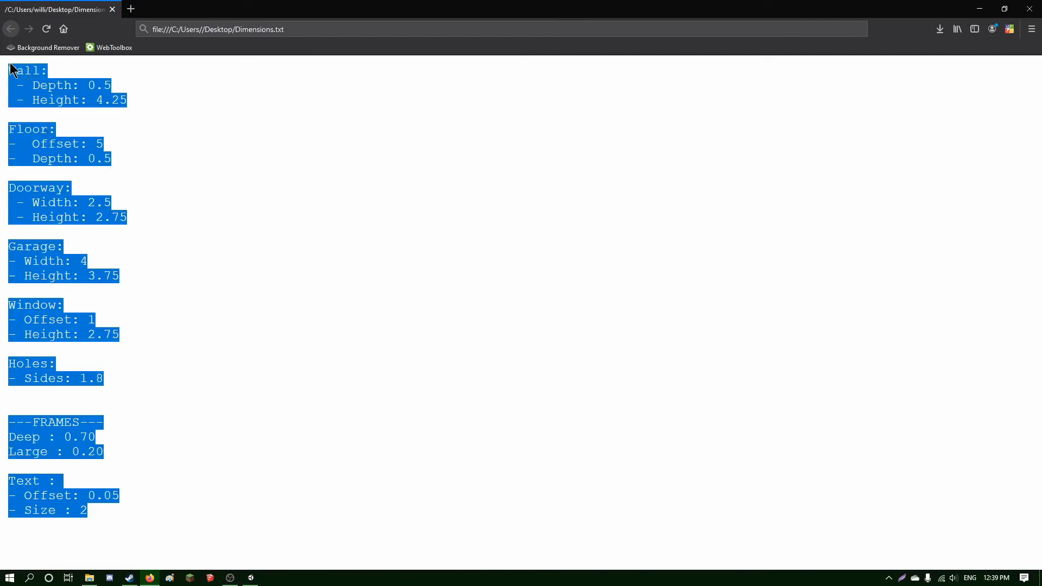
pyautogui.click(215, 204)
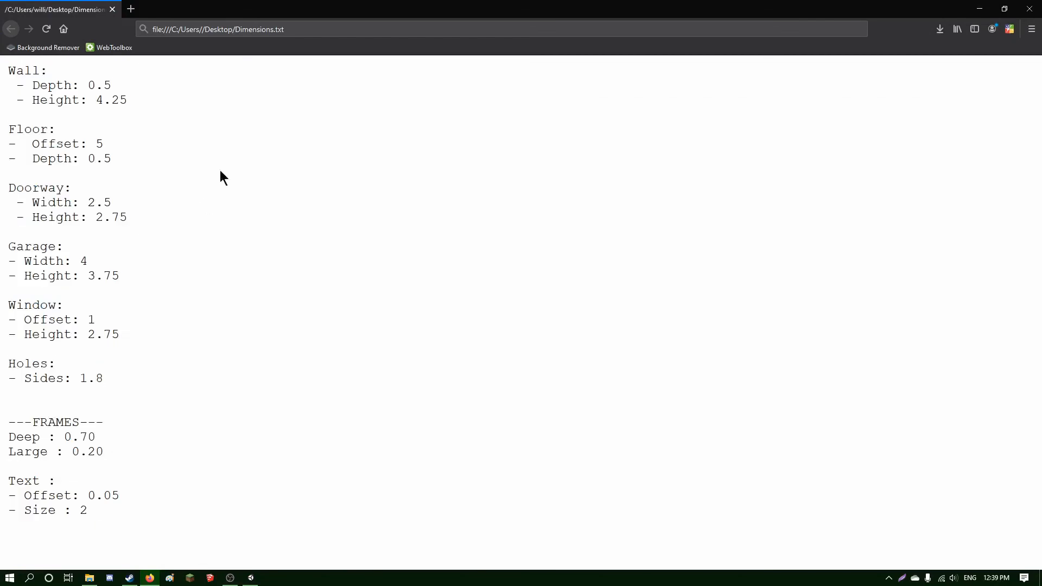
pyautogui.click(980, 8)
# Collapse the Tutorial model asset and select it to show its import settings.
pyautogui.click(227, 460)
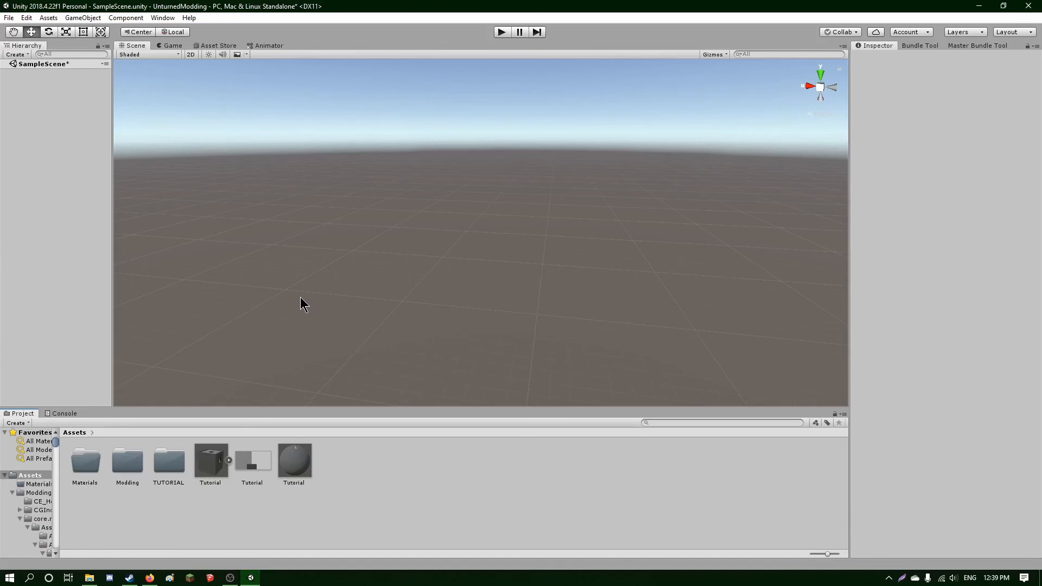
pyautogui.click(221, 478)
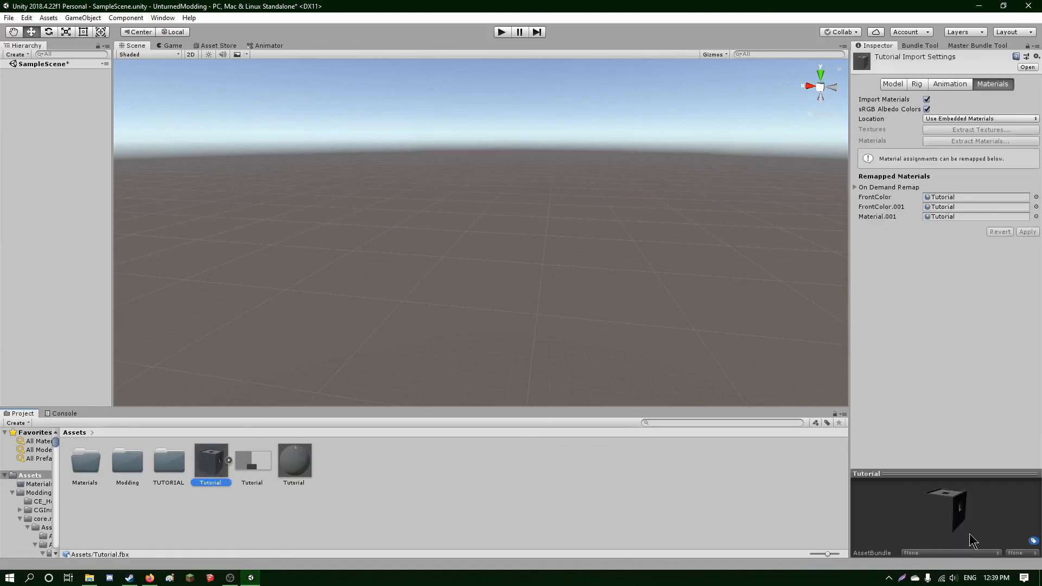